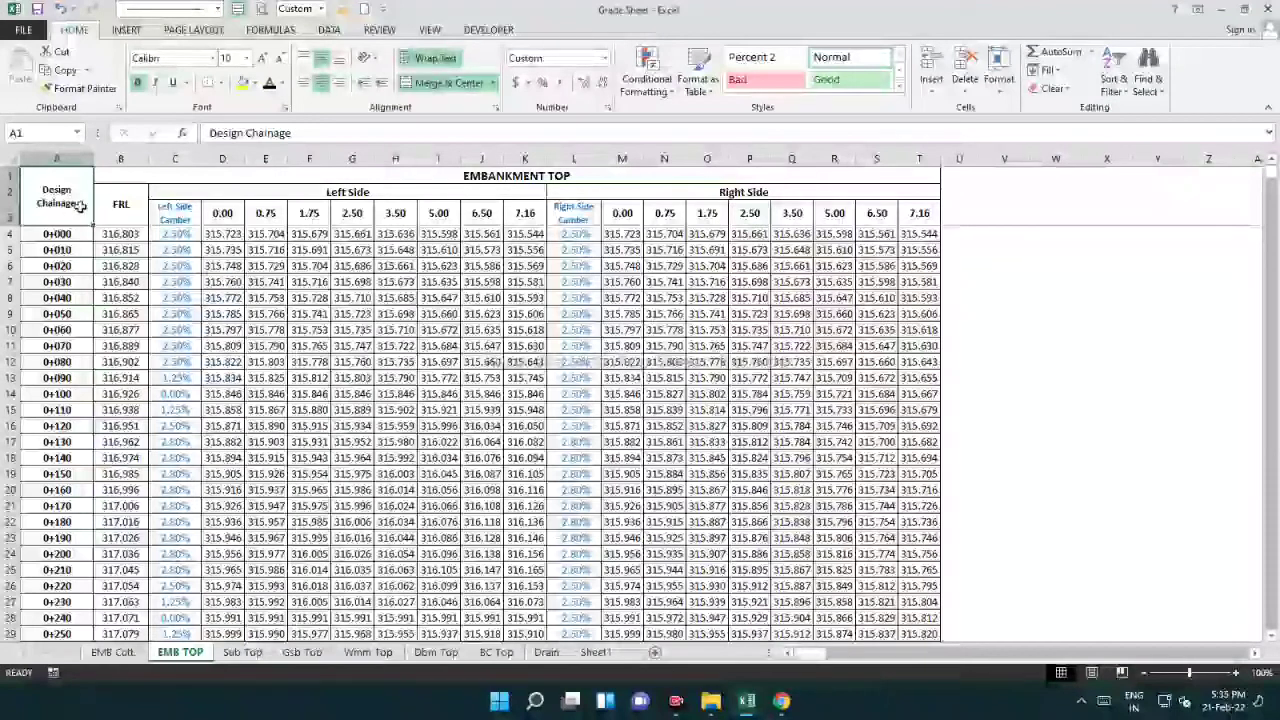
Switch from the Grade Sheet workbook to the Book1 workbook
click(338, 312)
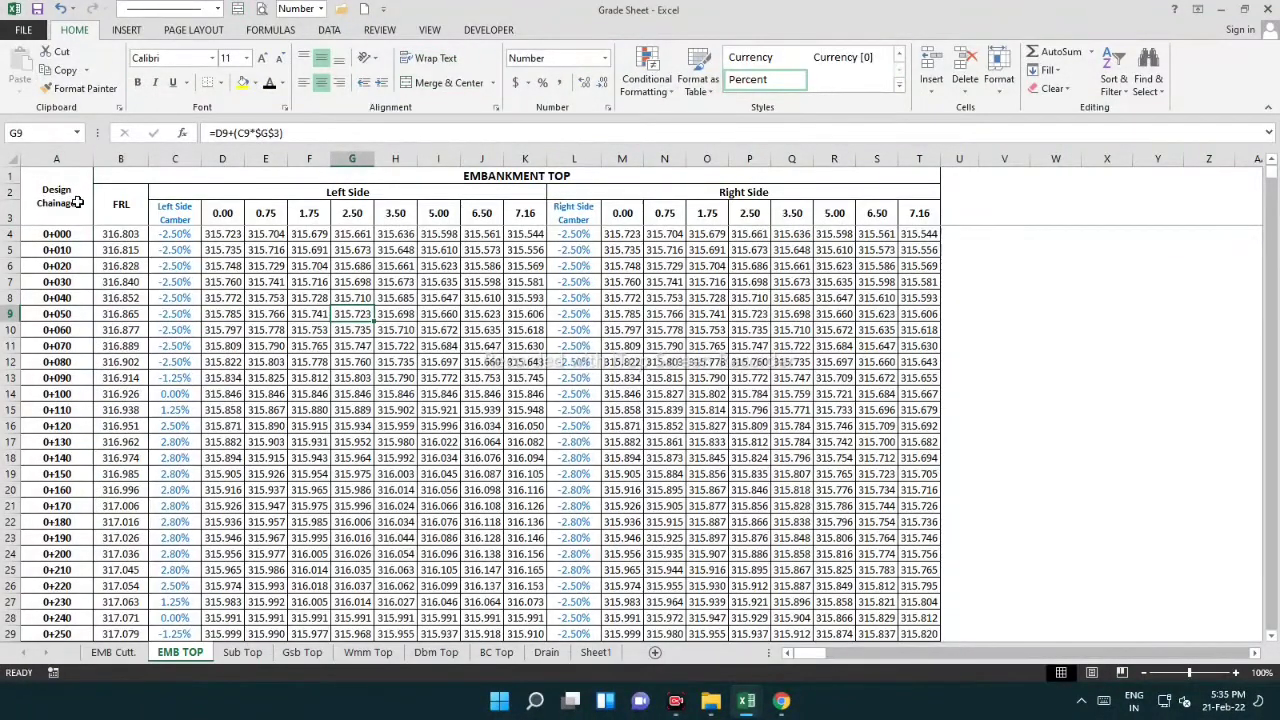
mouse_move(746, 703)
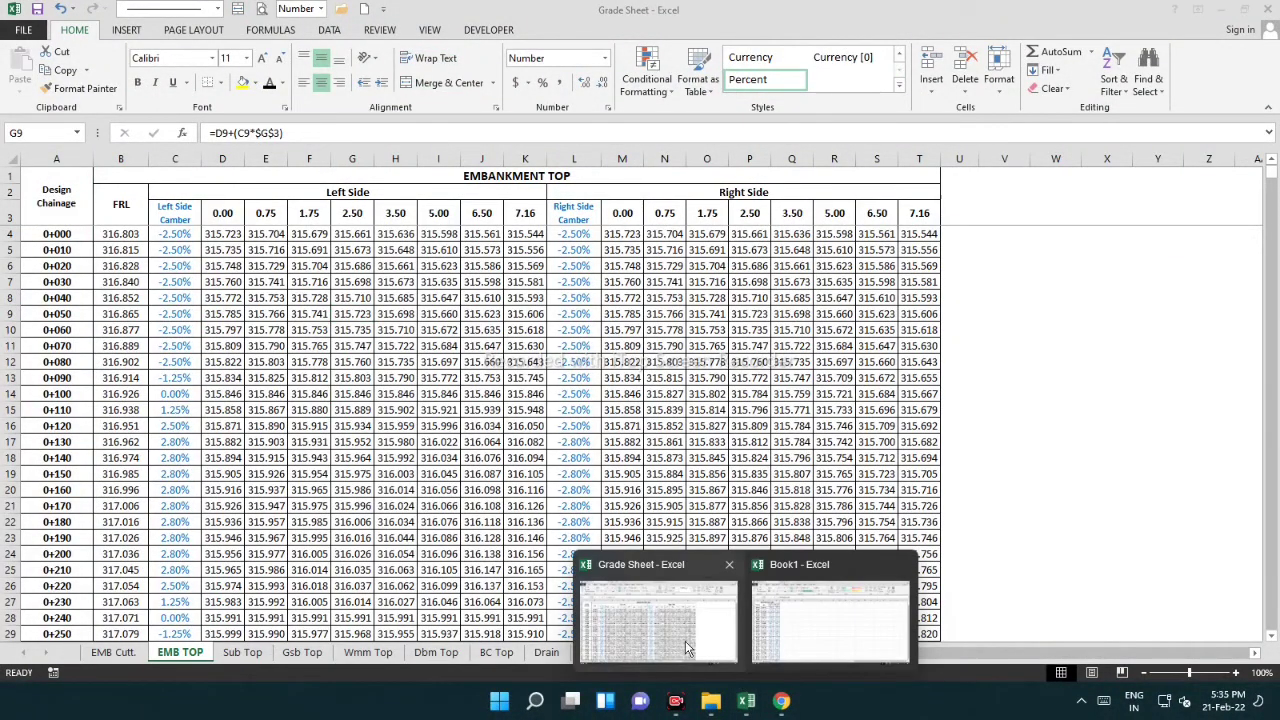
click(817, 645)
click(557, 265)
click(297, 249)
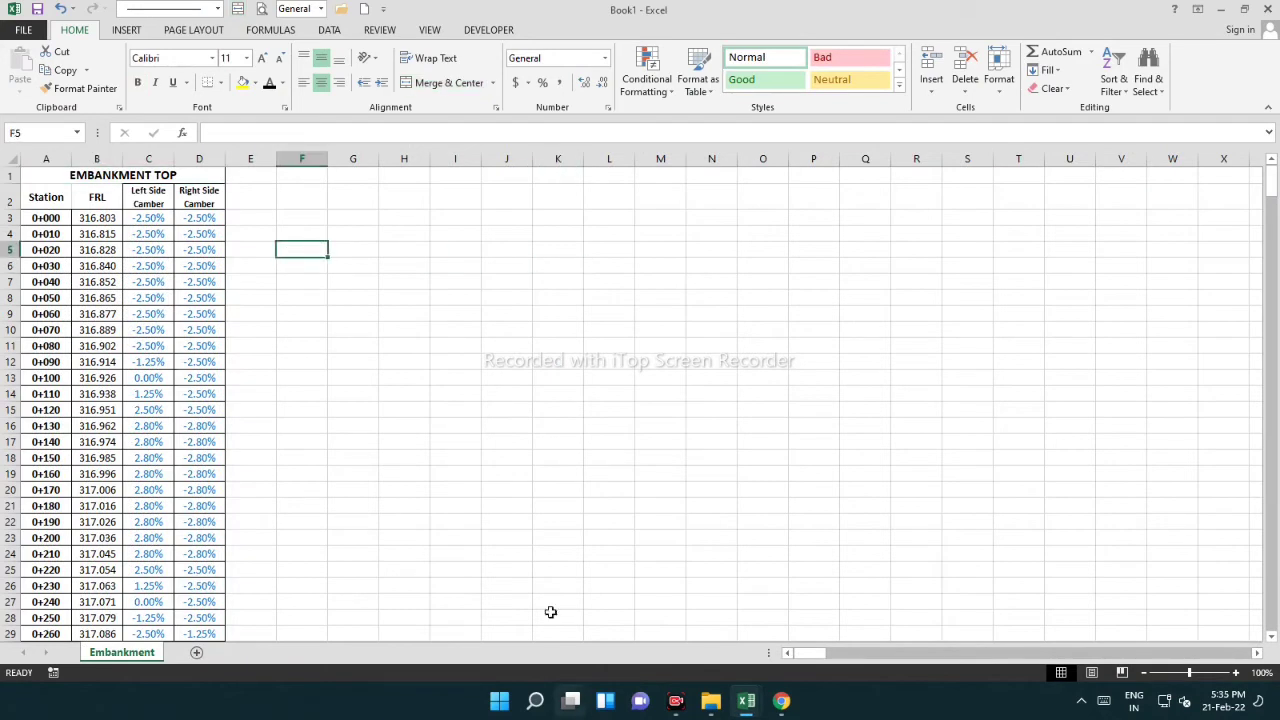
Review the FRL, left side camber and right side camber columns of the Embankment sheet
click(297, 341)
click(114, 216)
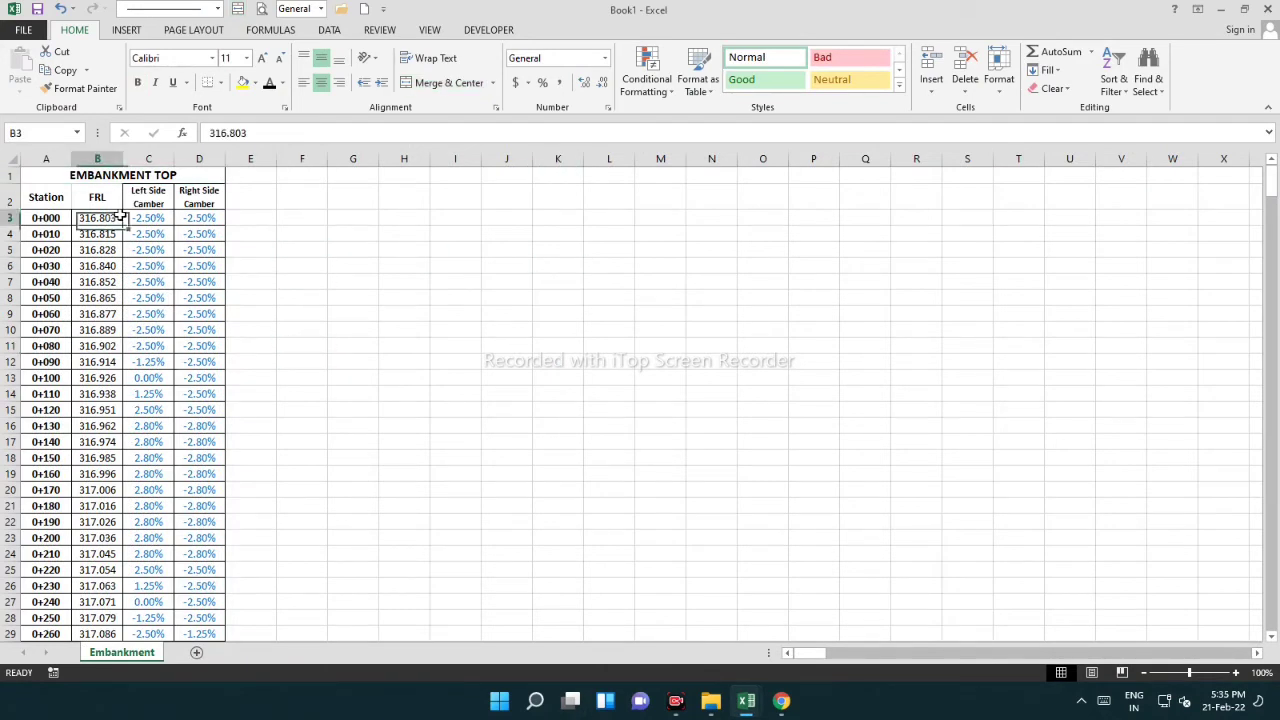
click(158, 216)
drag(194, 200, 206, 521)
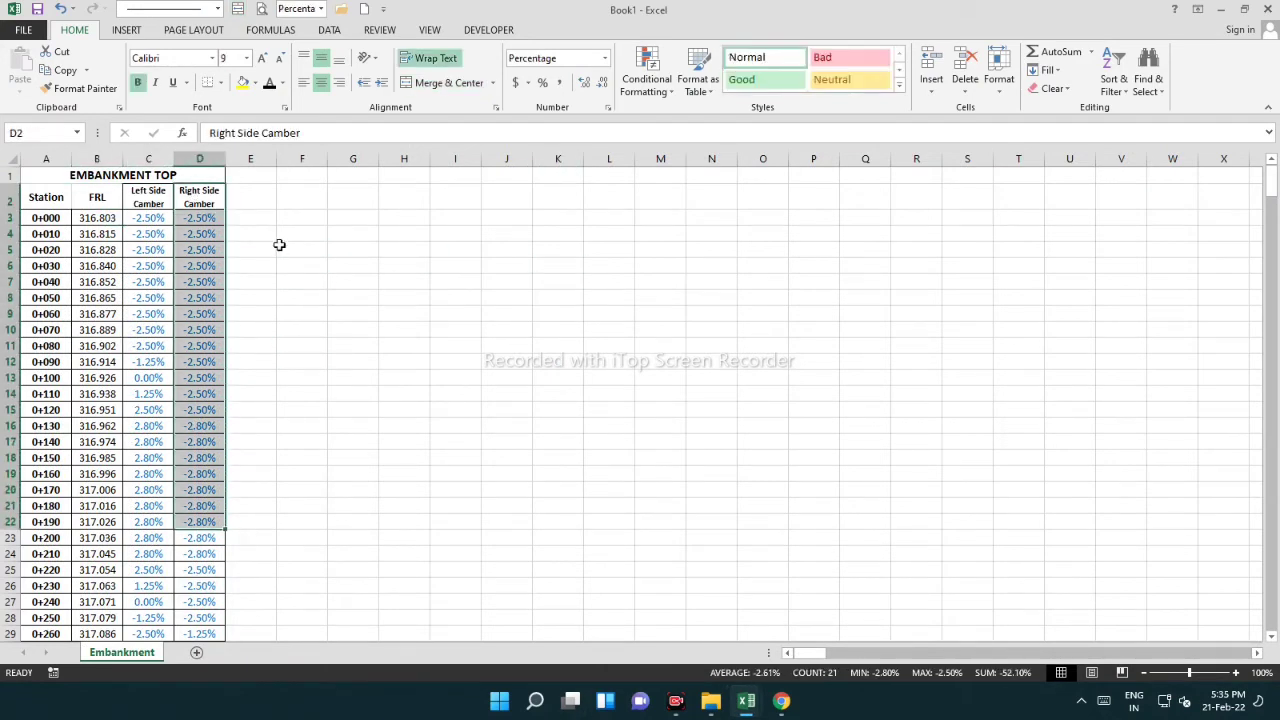
click(282, 248)
Unmerge the EMBANKMENT TOP title cells above the station table
click(177, 174)
click(443, 82)
click(353, 217)
Look over the header row and the station data rows of the Embankment sheet
click(171, 249)
drag(60, 195, 370, 200)
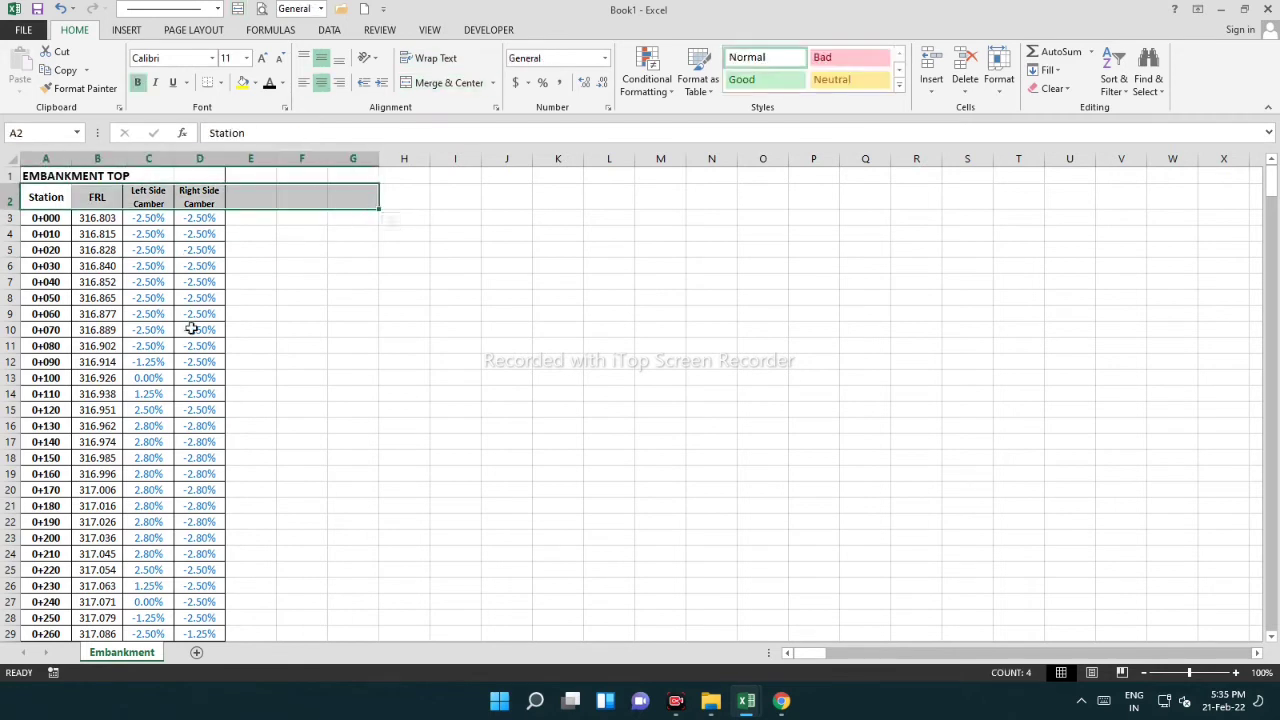
click(207, 328)
scroll(278, 307, down, 5)
scroll(257, 374, up, 5)
click(295, 331)
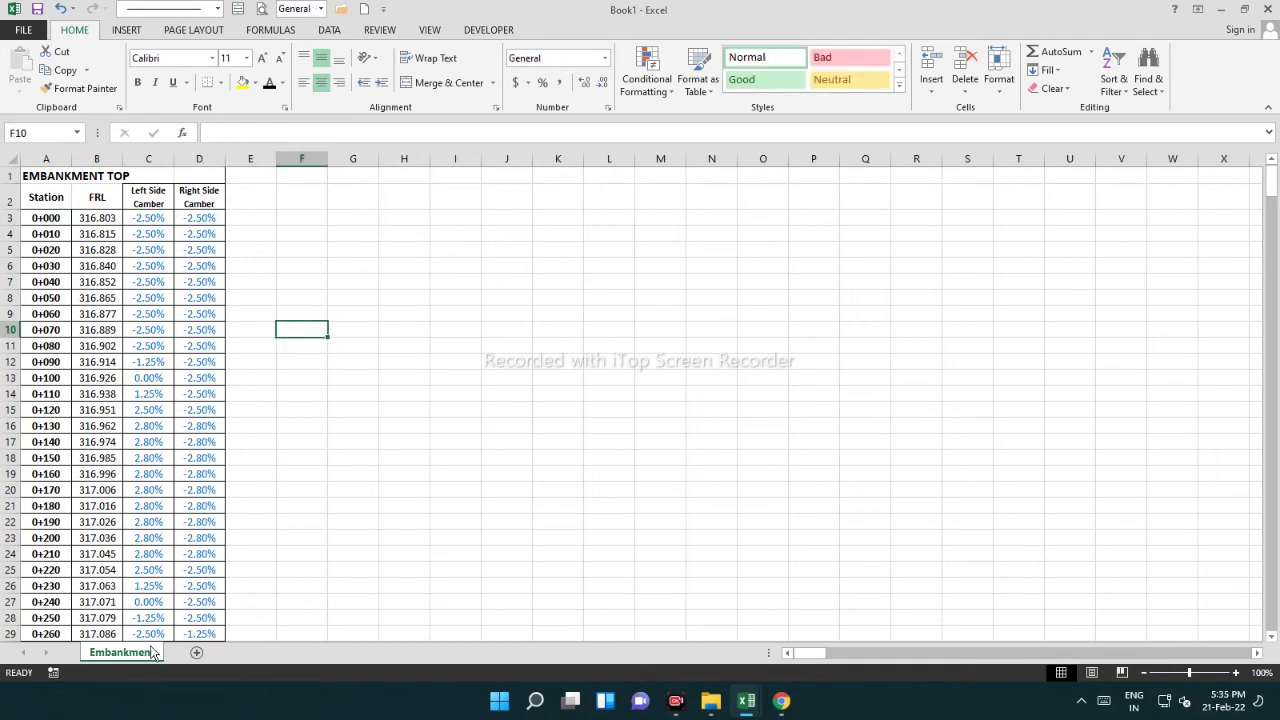
click(291, 234)
List the pavement layers BC, DBM, WMM and GSB down cells I3 to I6
click(432, 213)
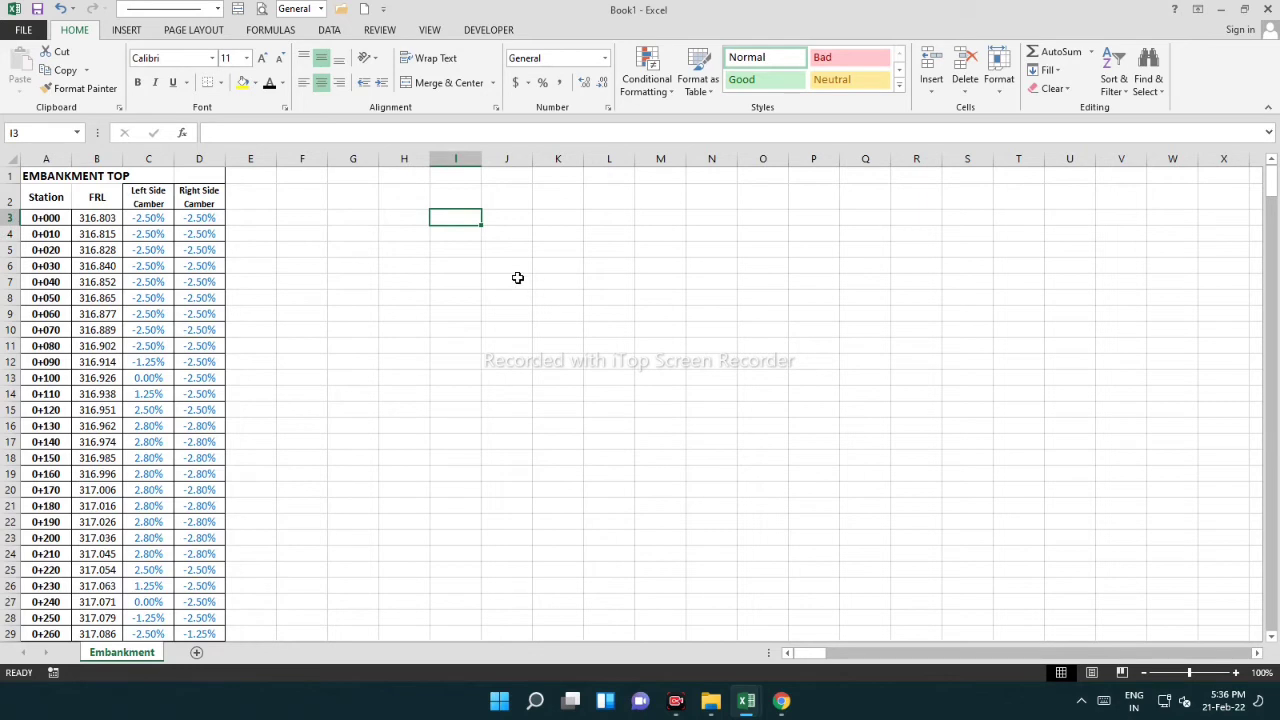
text(BC)
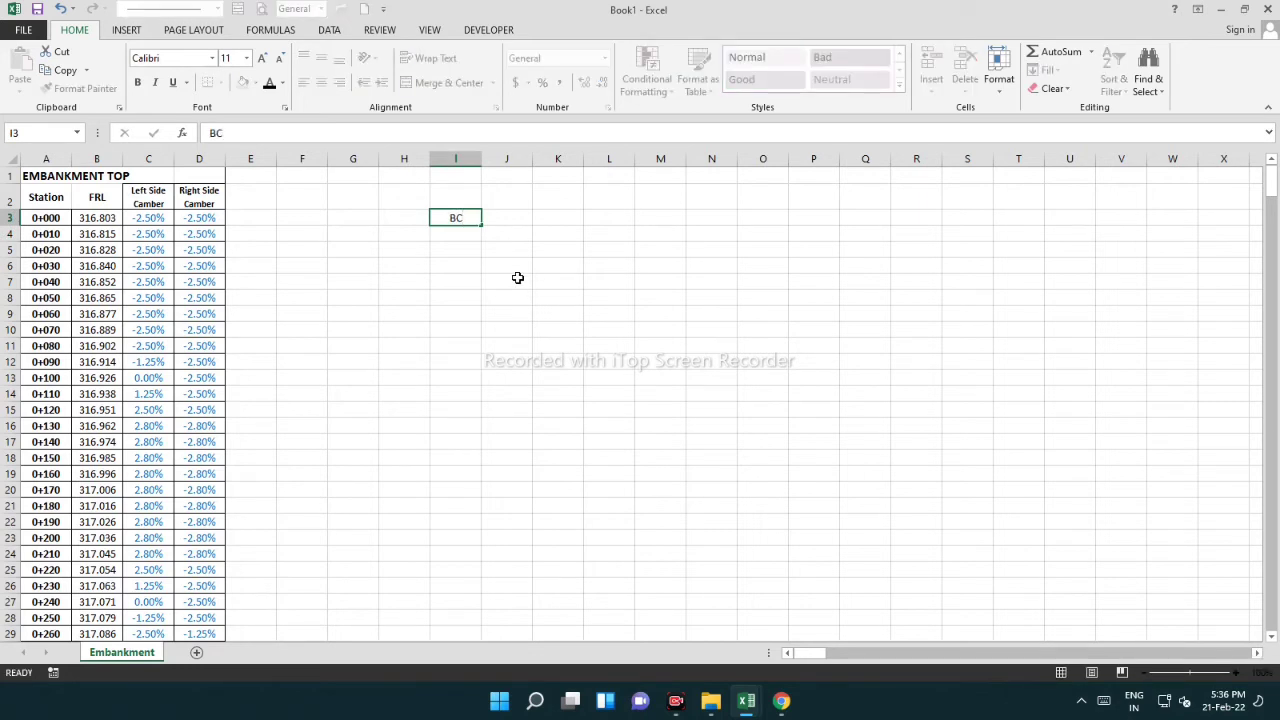
key(Return)
text(DBM)
key(Return)
text(W)
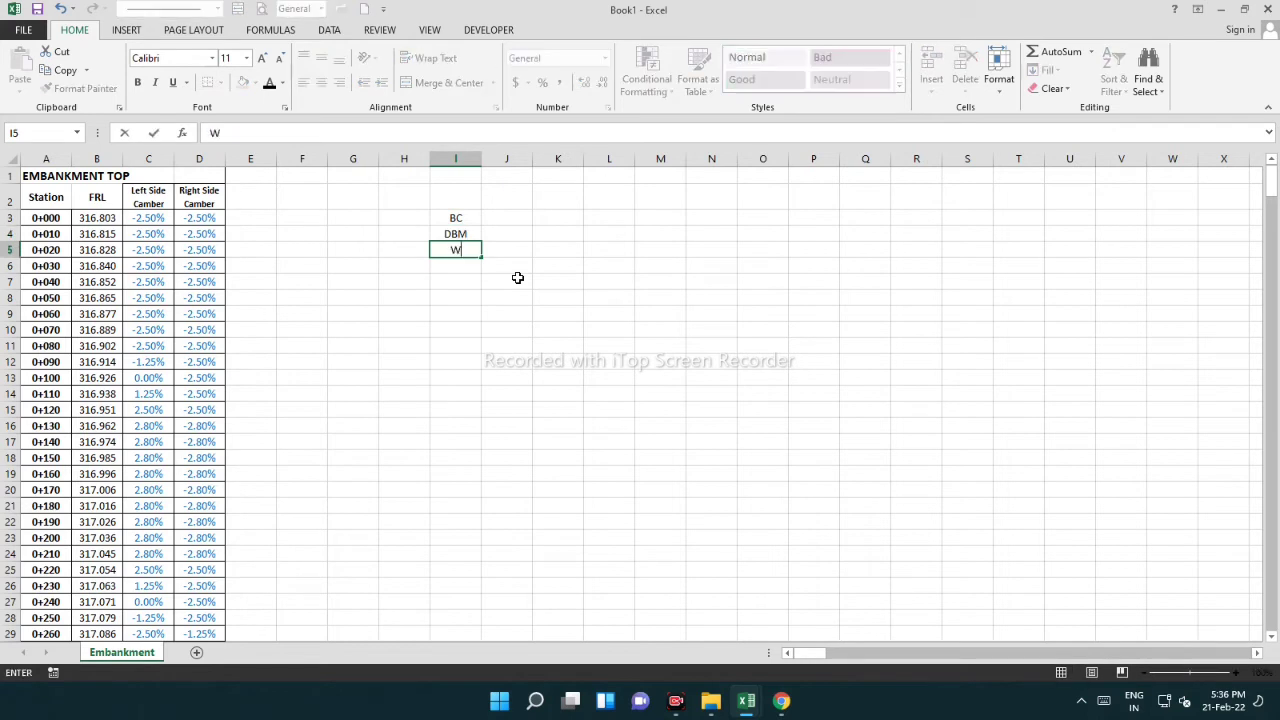
text(MM)
key(Return)
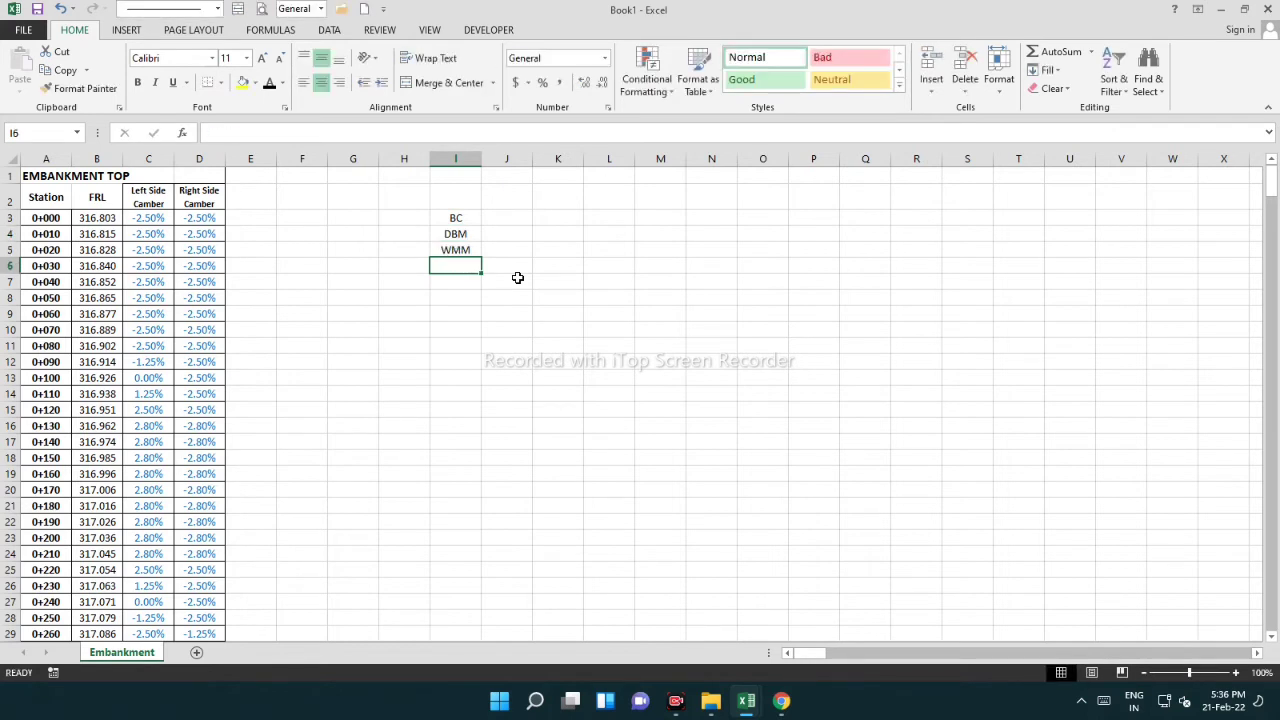
text(GSB)
key(Return)
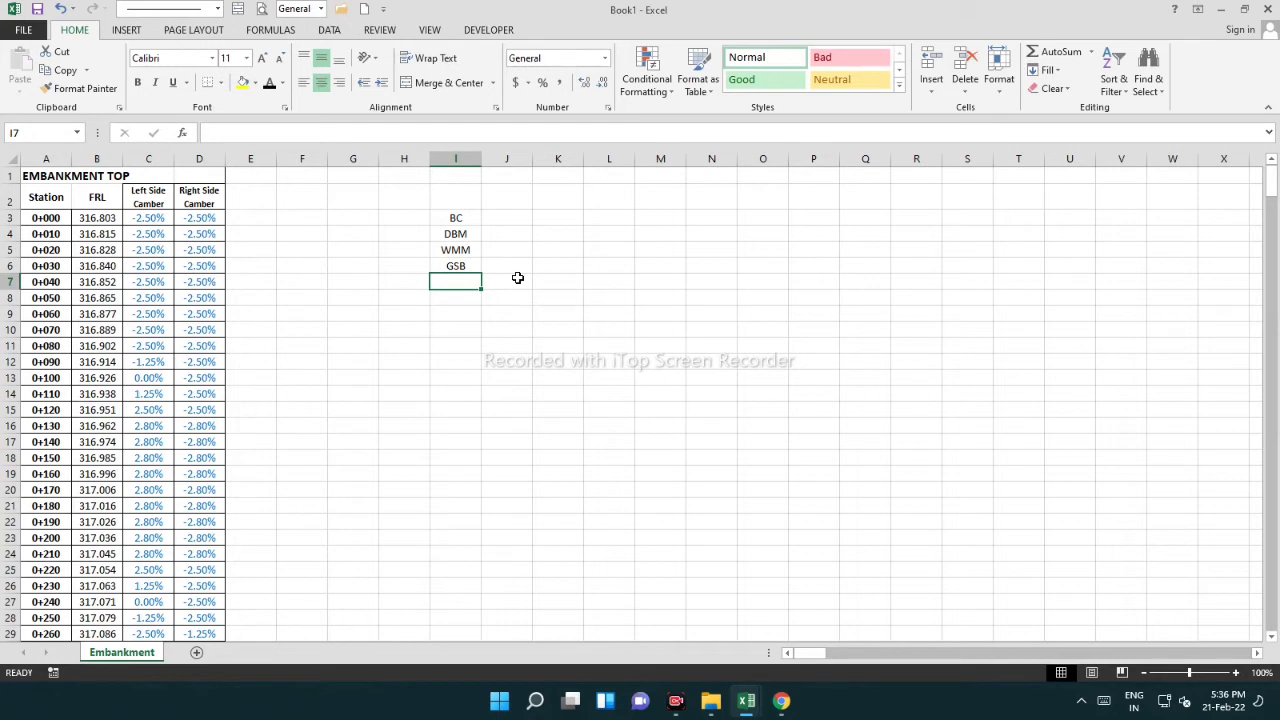
Add the layer names SG and EMB below GSB in cells I7 and I8
text(SUB)
key(BackSpace)
text(G)
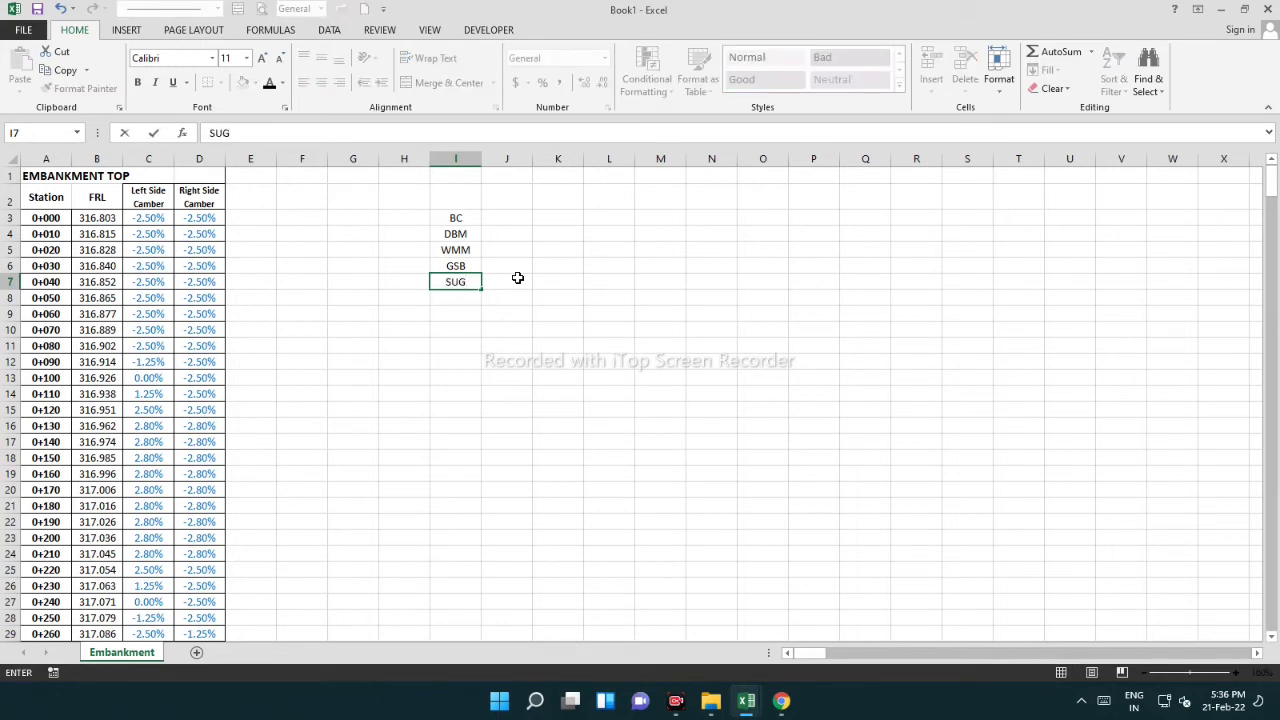
key(BackSpace)
key(BackSpace)
text(G)
key(Return)
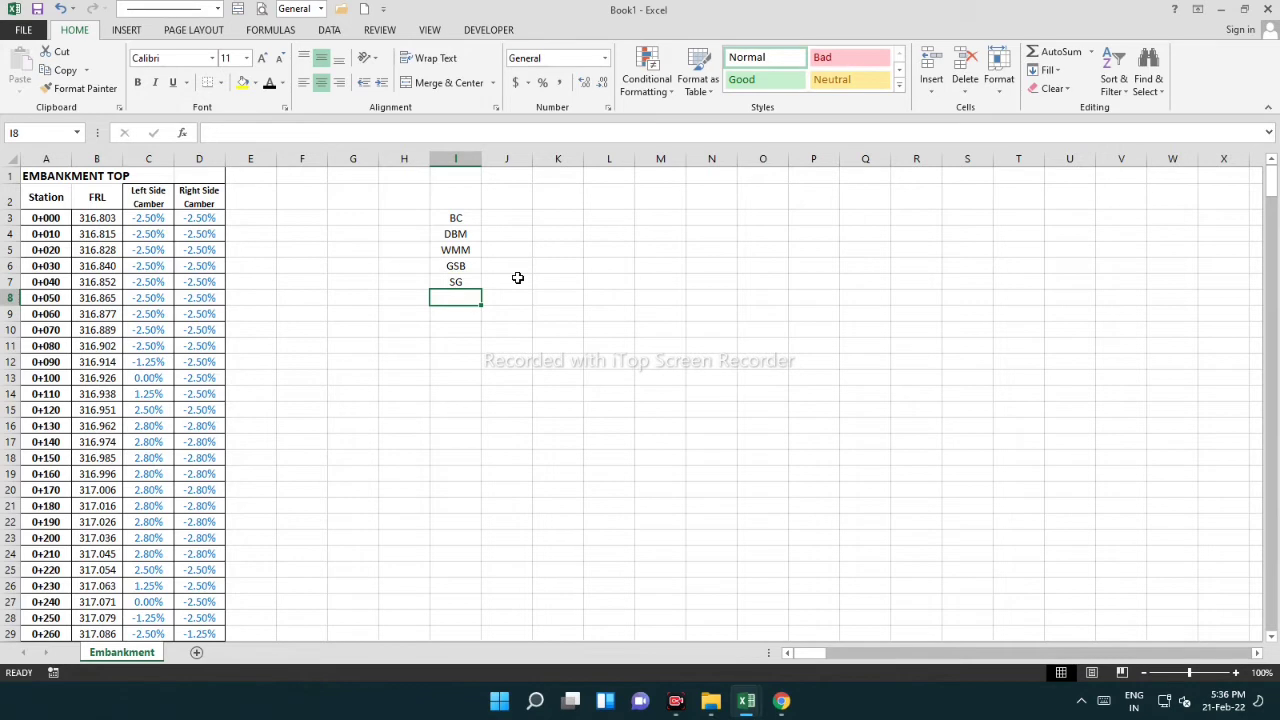
text(EMB)
key(Return)
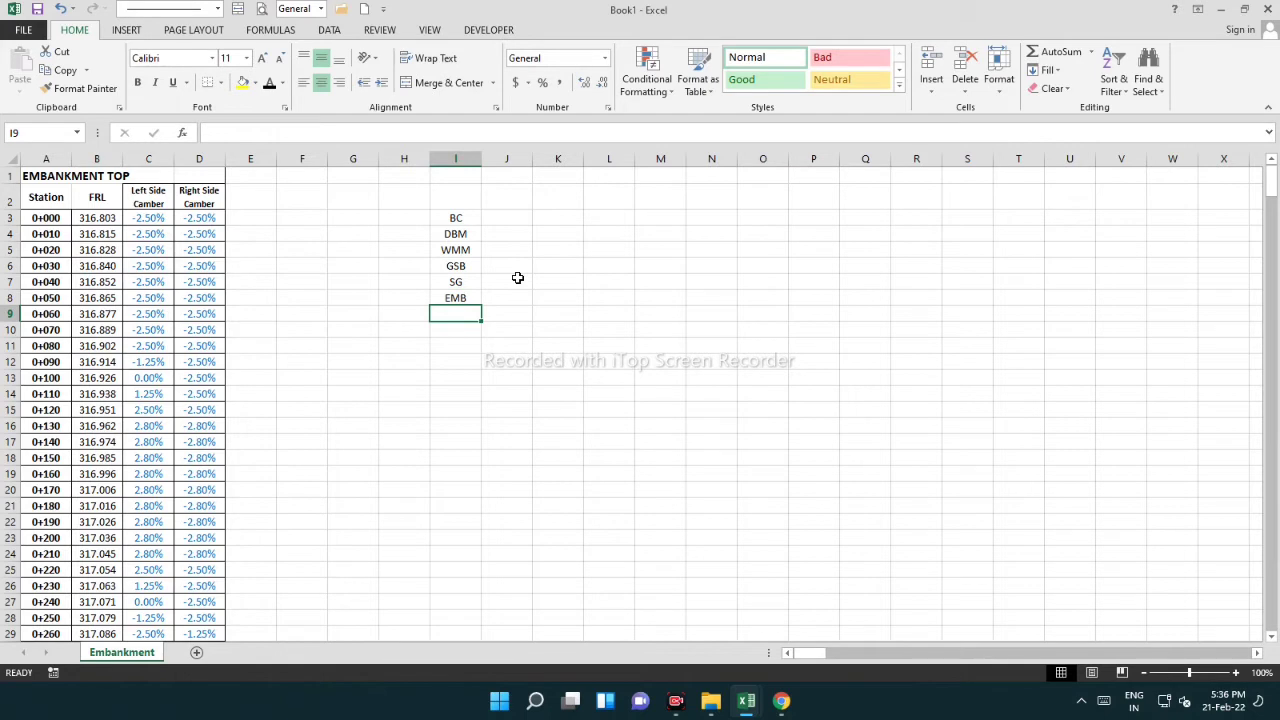
Fill the EMB cell with yellow
click(447, 298)
click(246, 86)
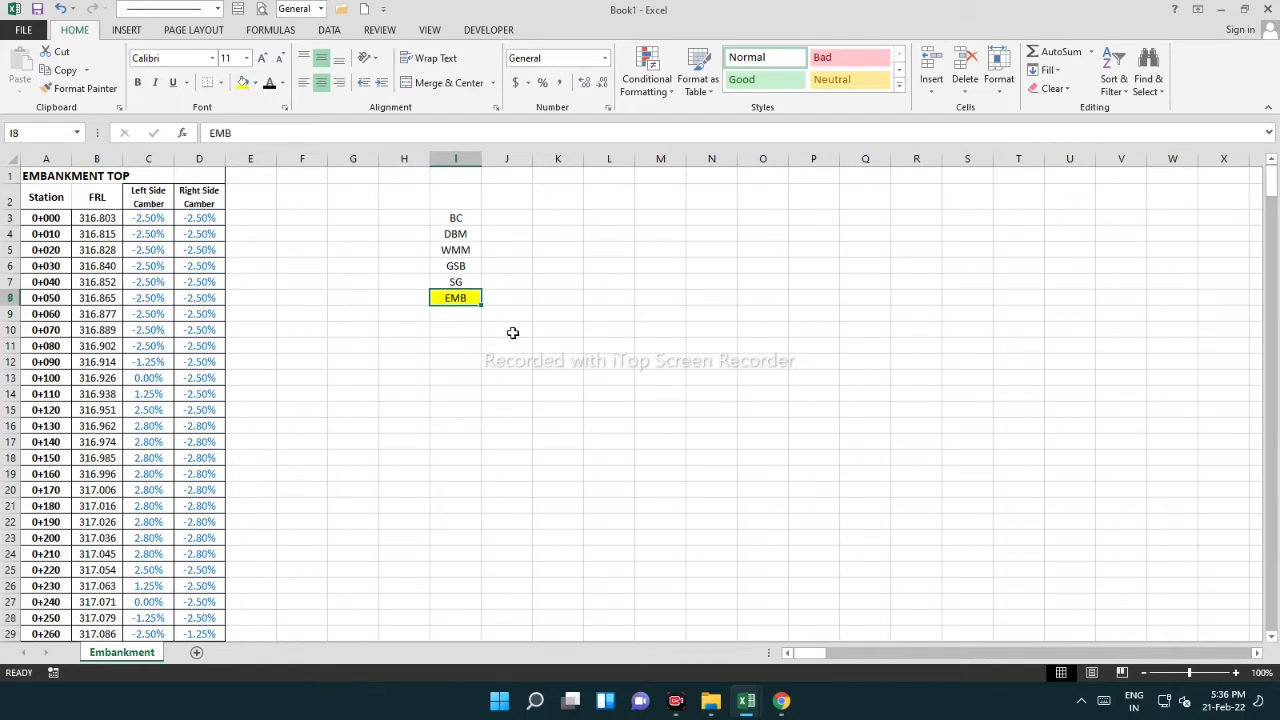
click(506, 330)
Enter the layer thicknesses in J3 to J7: BC 0.04, DBM 0.06, WMM 0.25, GSB 0.23 and SG 0.5
click(518, 220)
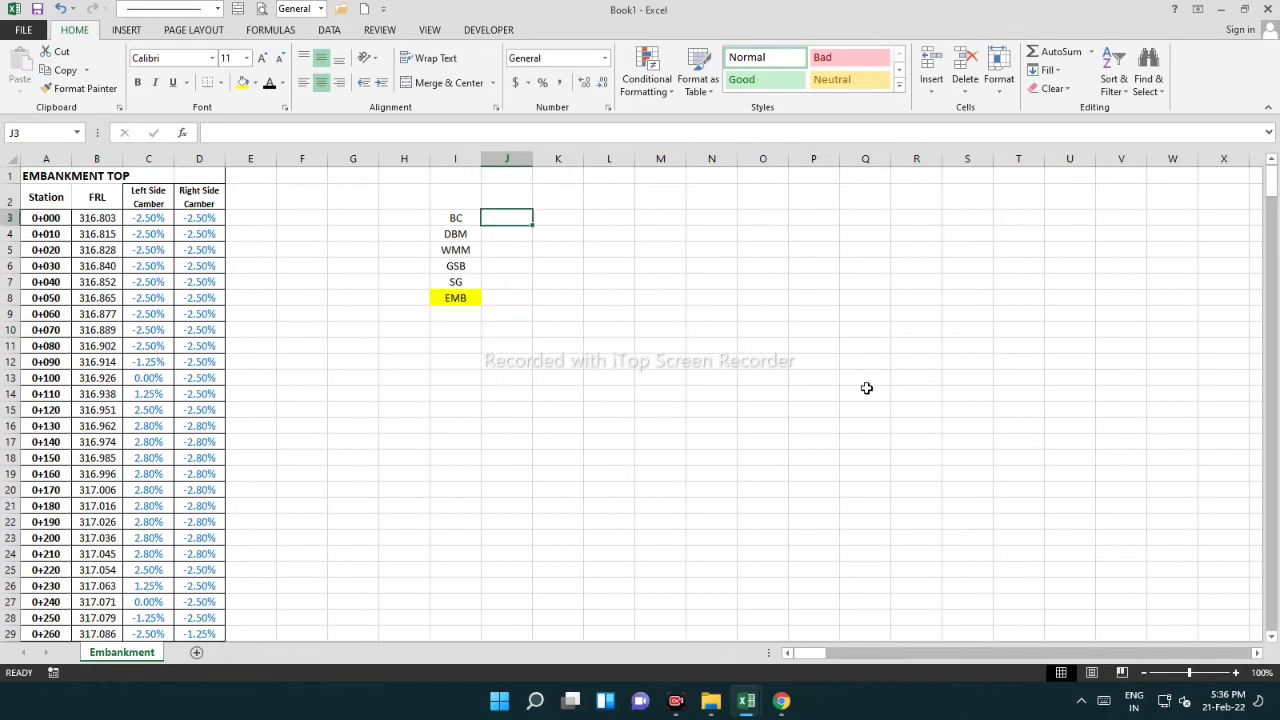
text(.04)
key(Return)
text(.06)
key(Return)
text(.)
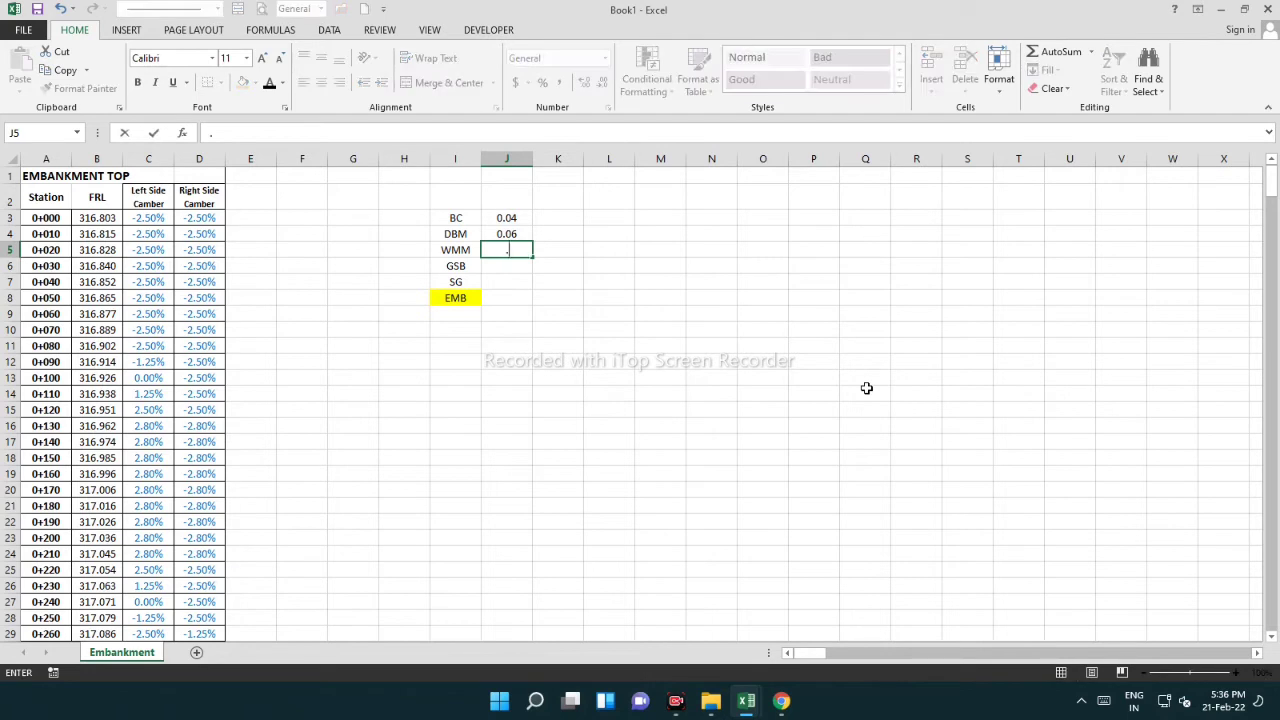
text(25)
key(Return)
text(.23)
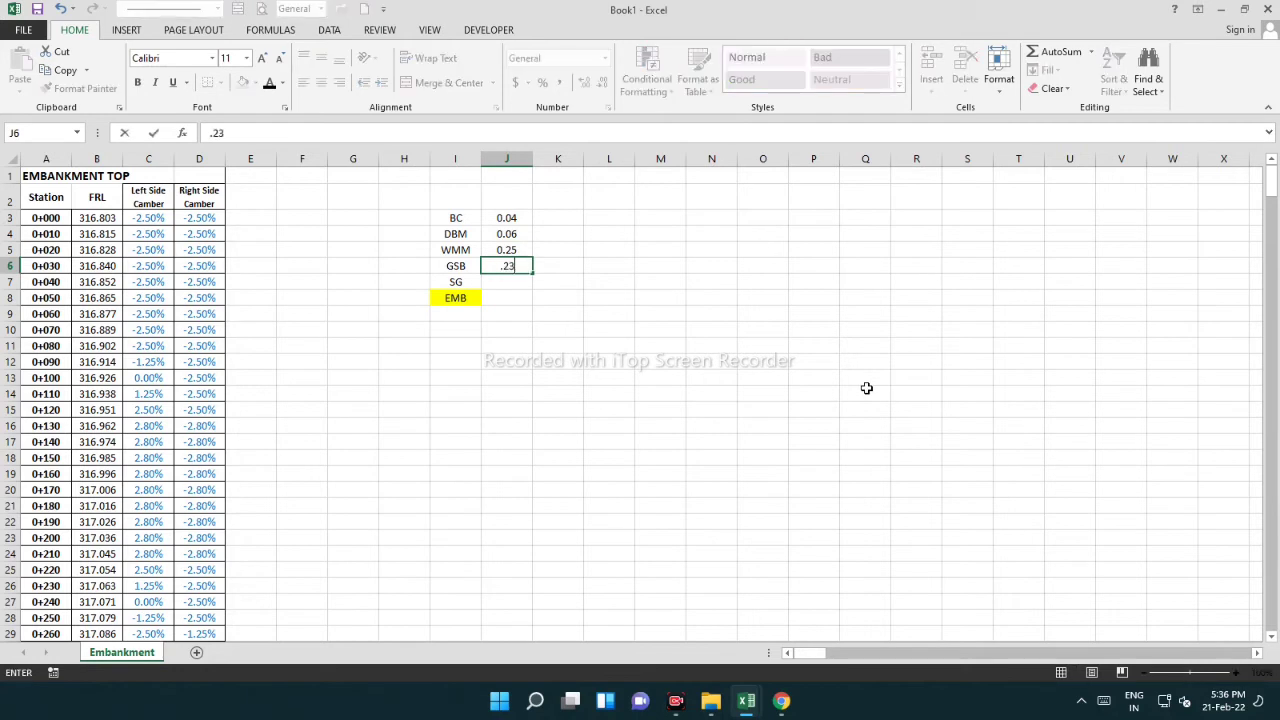
key(Return)
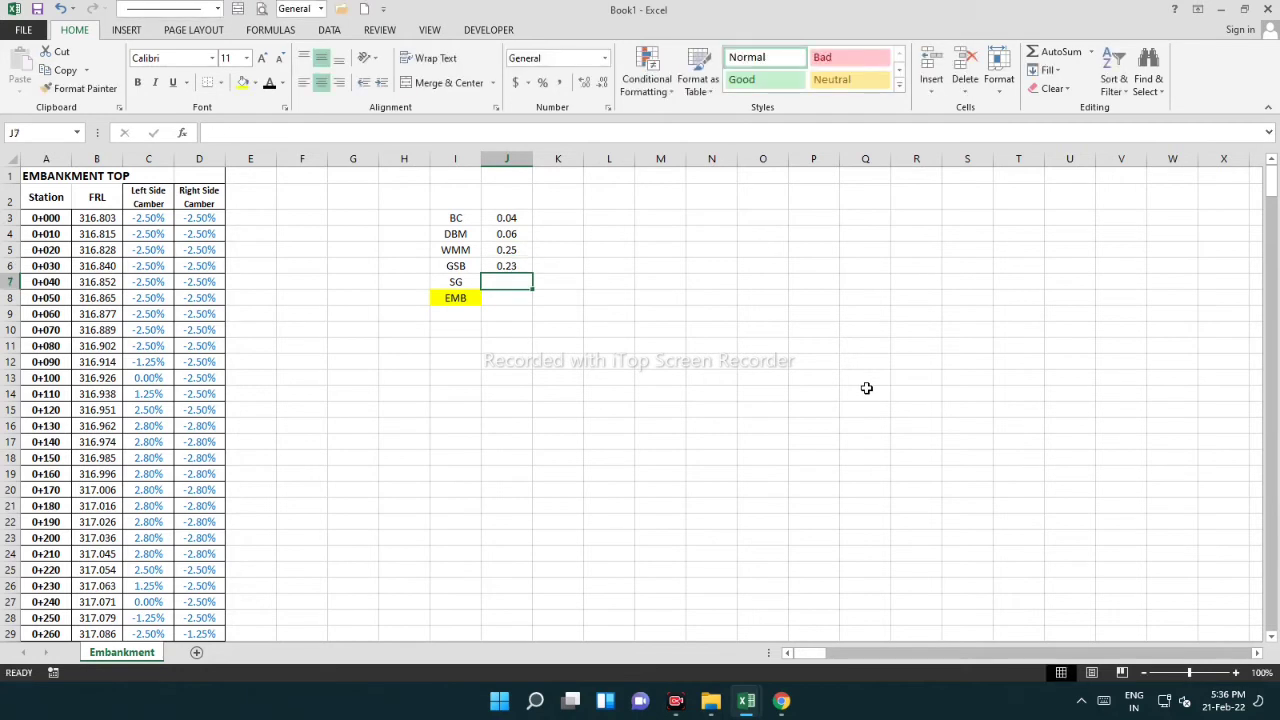
text(.5)
key(Return)
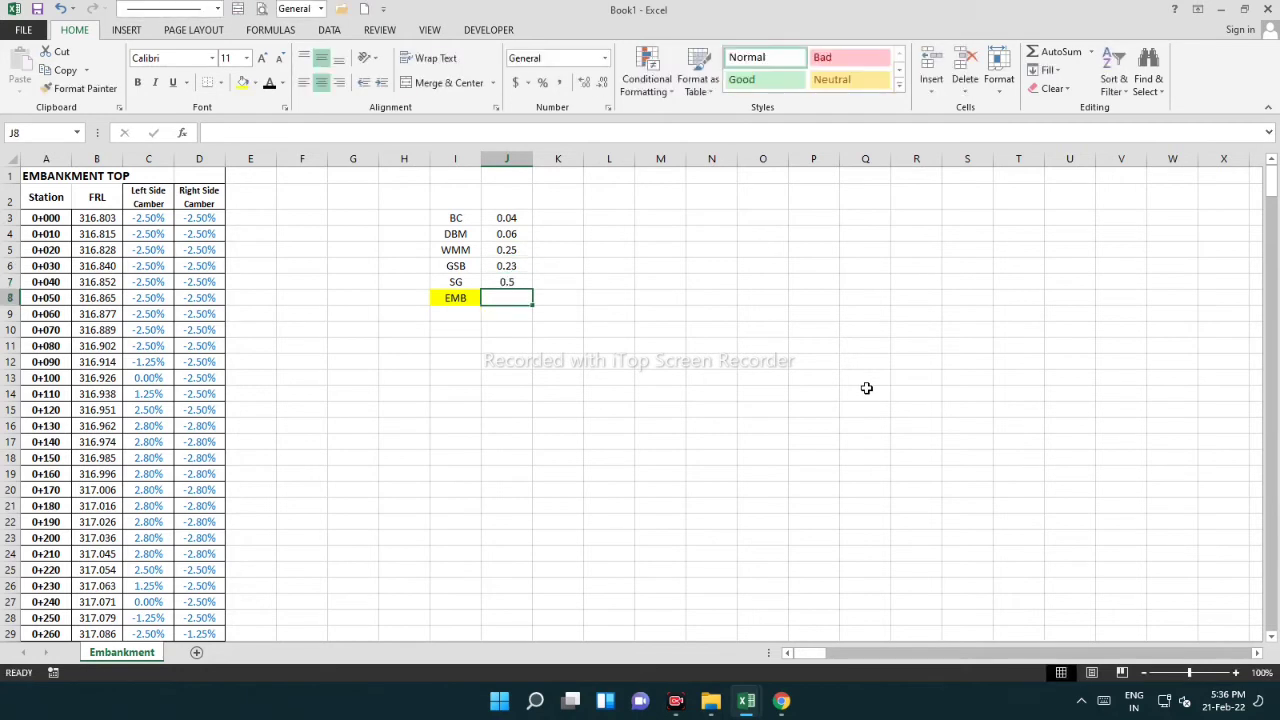
Format the thickness values in J3:J7 as Number with three decimal places
drag(524, 222, 513, 283)
key(ctrl+1)
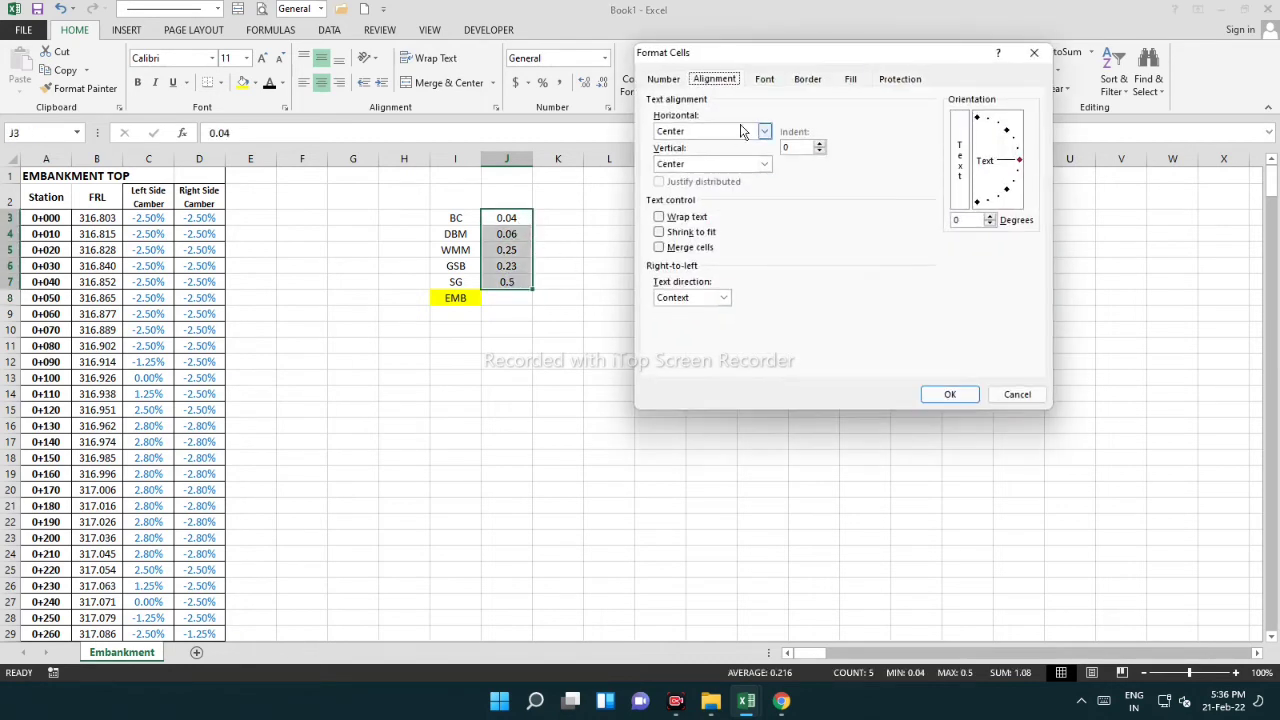
click(675, 84)
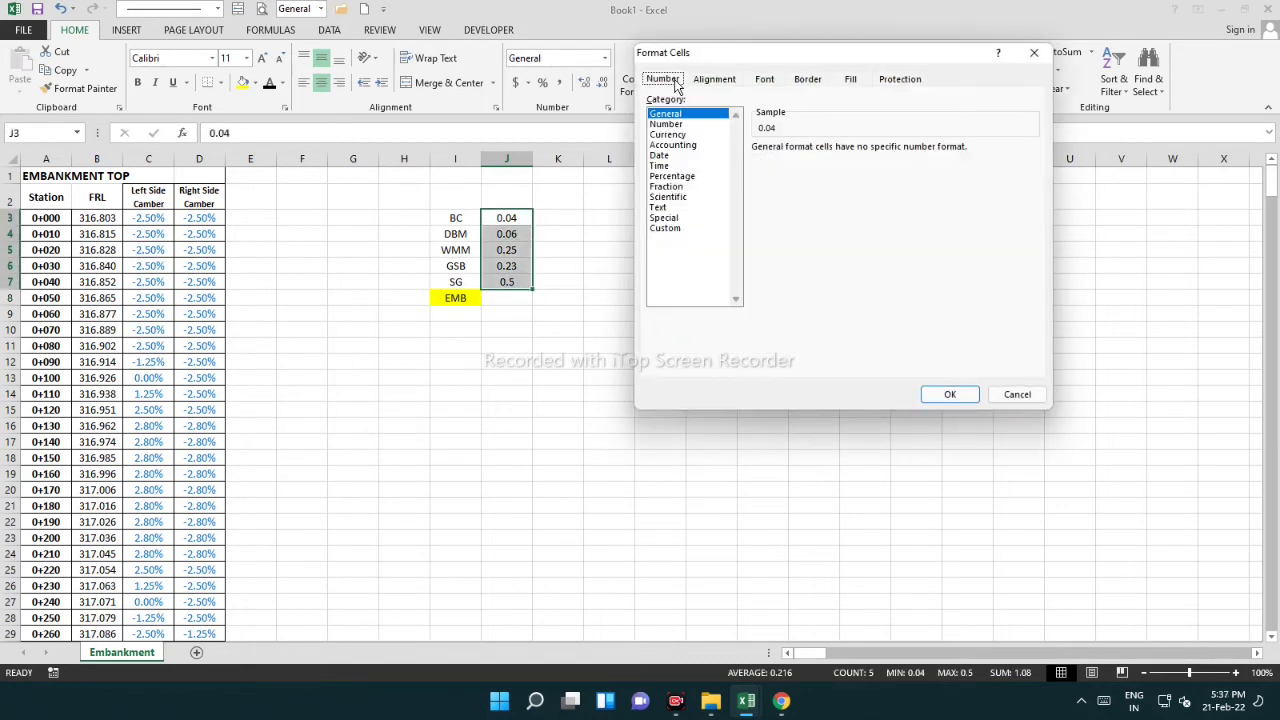
click(667, 229)
click(666, 124)
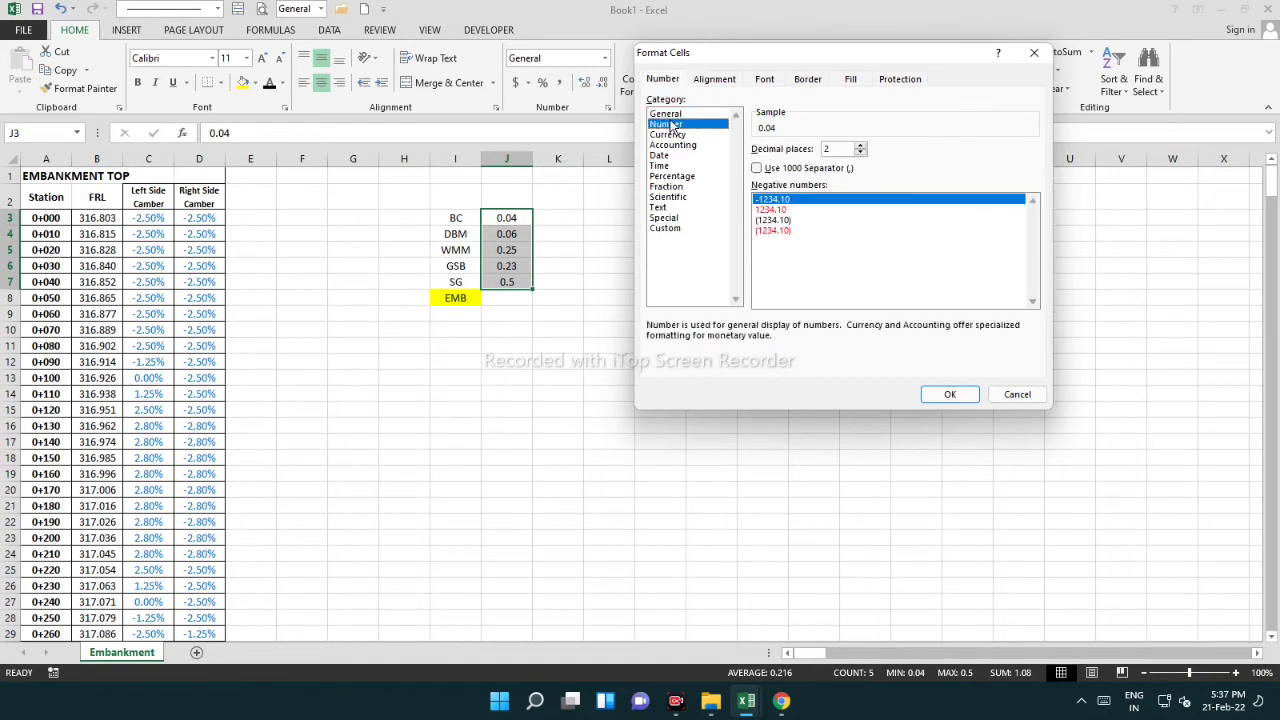
click(860, 146)
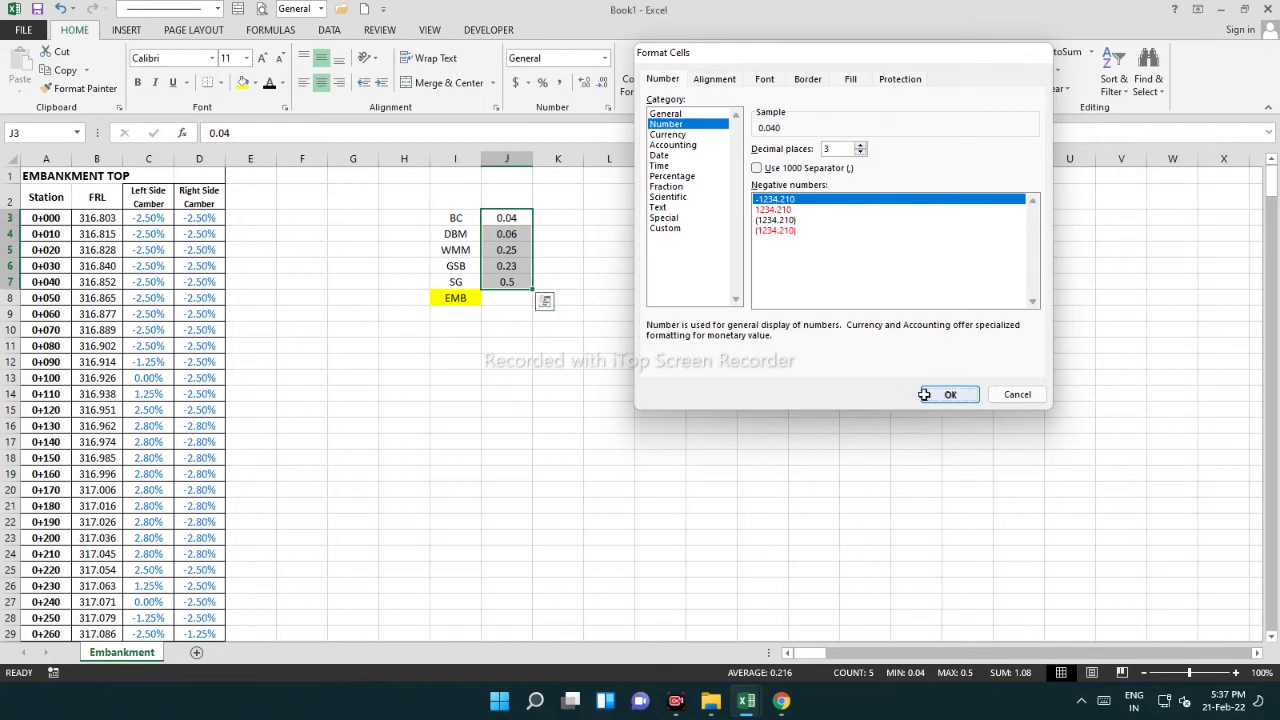
click(945, 393)
click(653, 345)
Extend the yellow fill along the EMB row through column N
drag(512, 215, 694, 301)
click(551, 266)
click(243, 84)
click(536, 393)
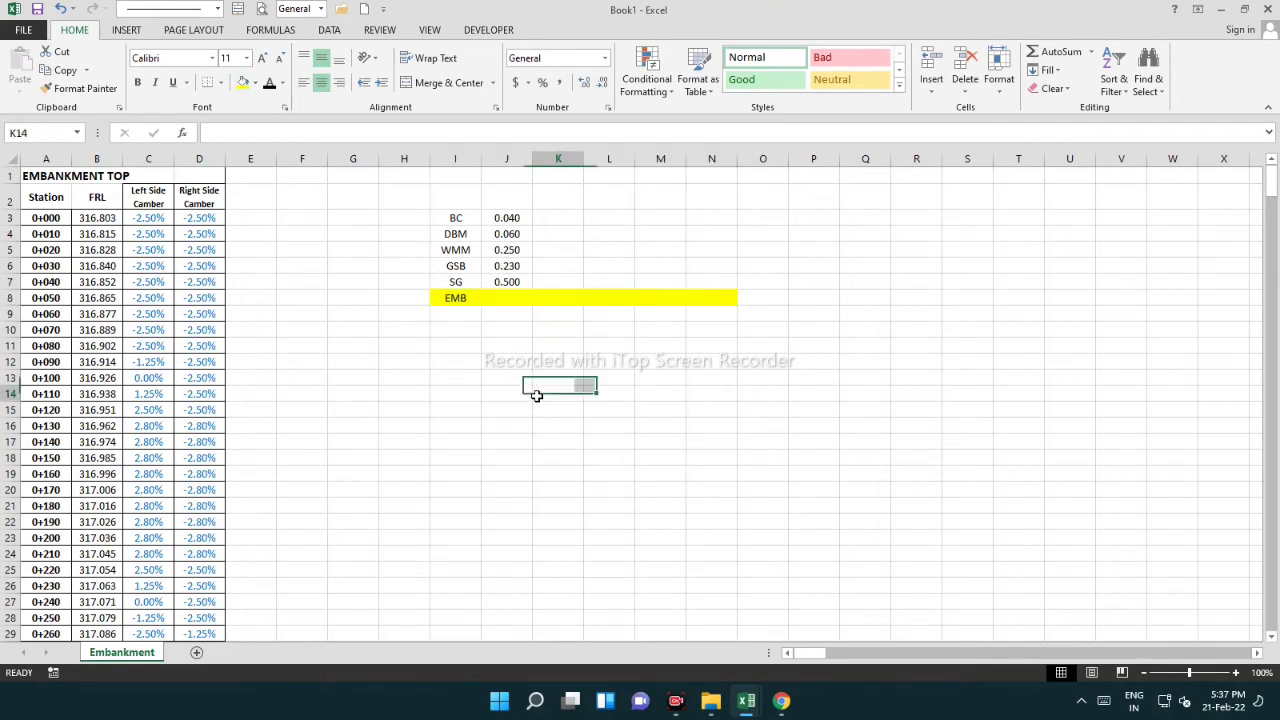
Apply an outside border around the yellow EMB row, I8:N8
click(456, 298)
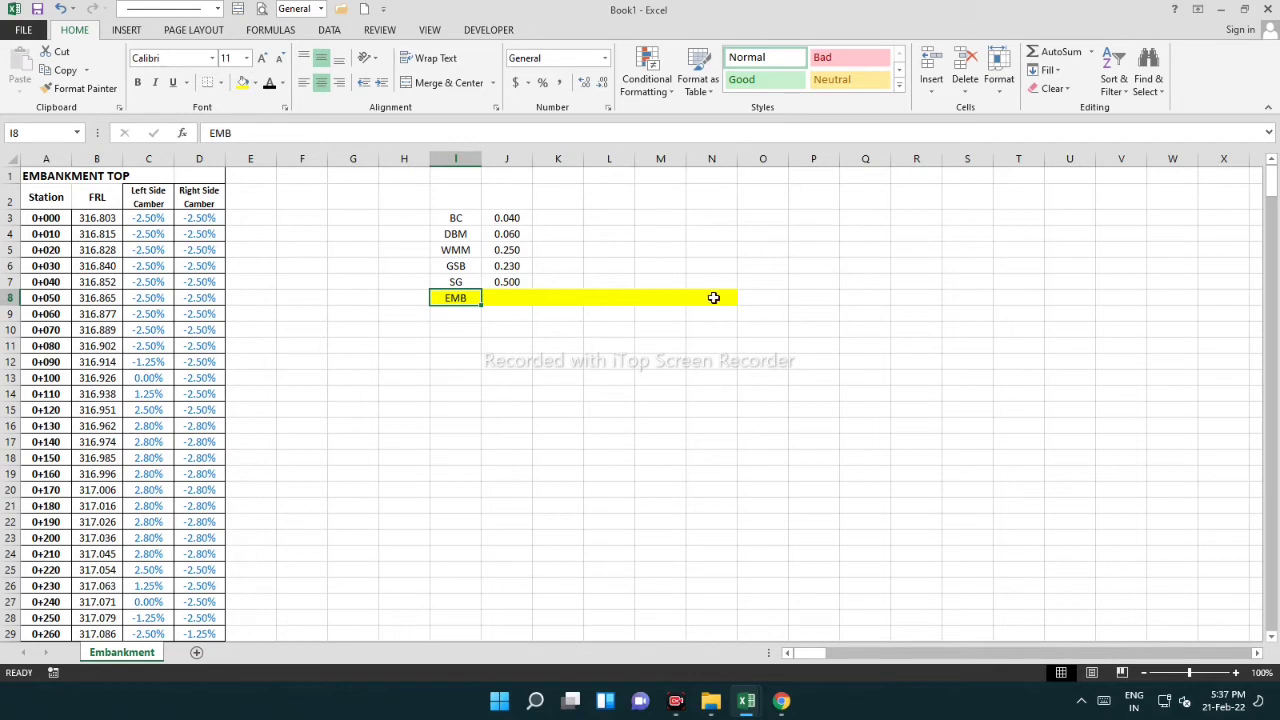
shift+click(715, 298)
click(218, 82)
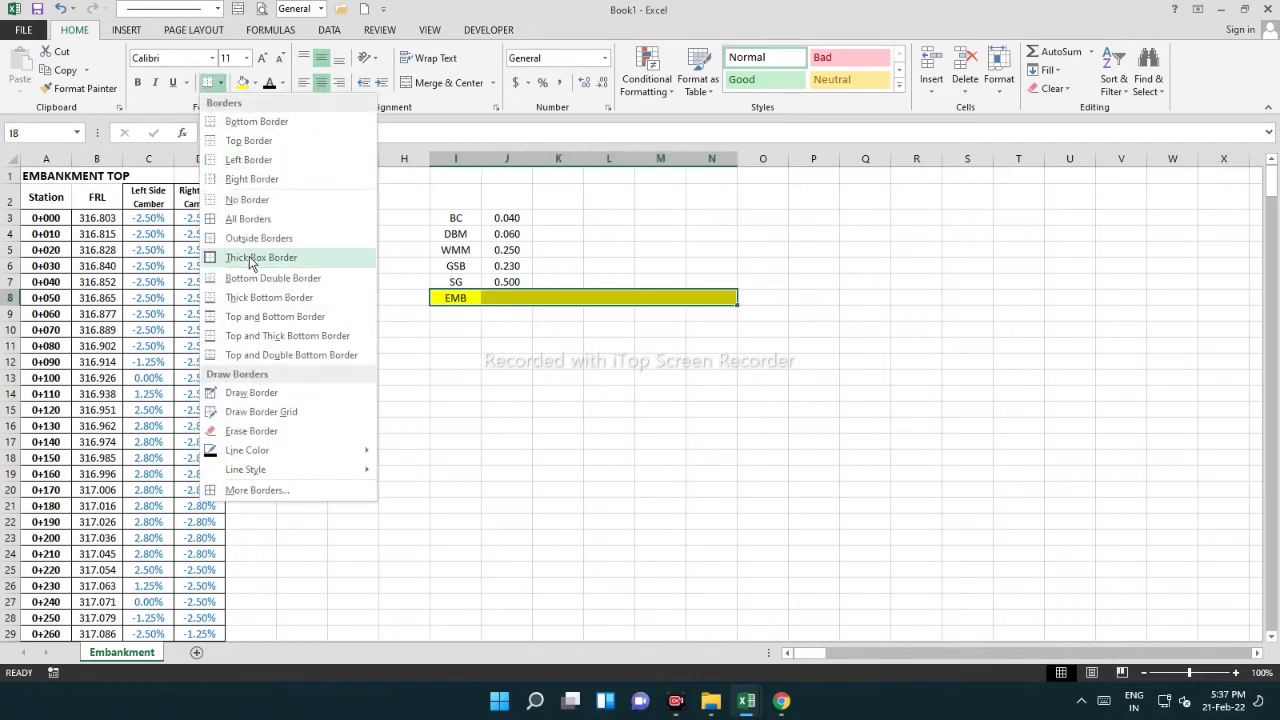
click(243, 240)
click(688, 364)
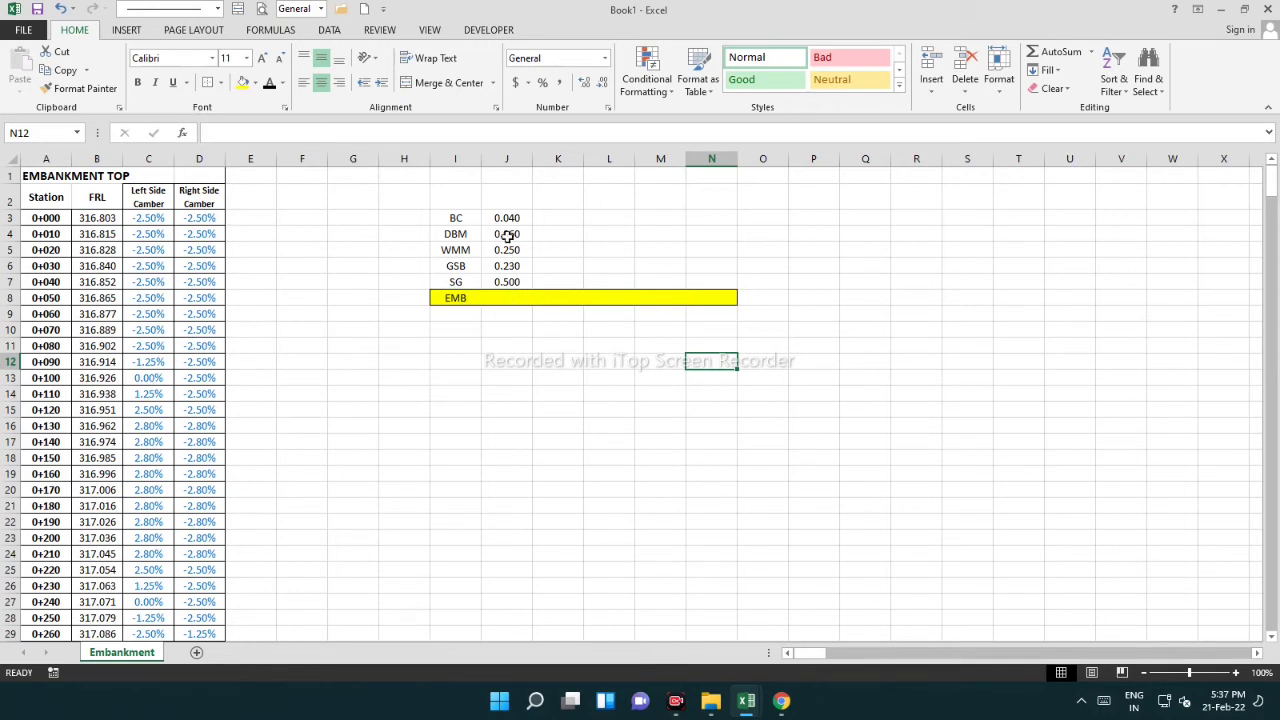
Enter the label FRL in cell K3 beside the BC thickness
drag(507, 215, 505, 298)
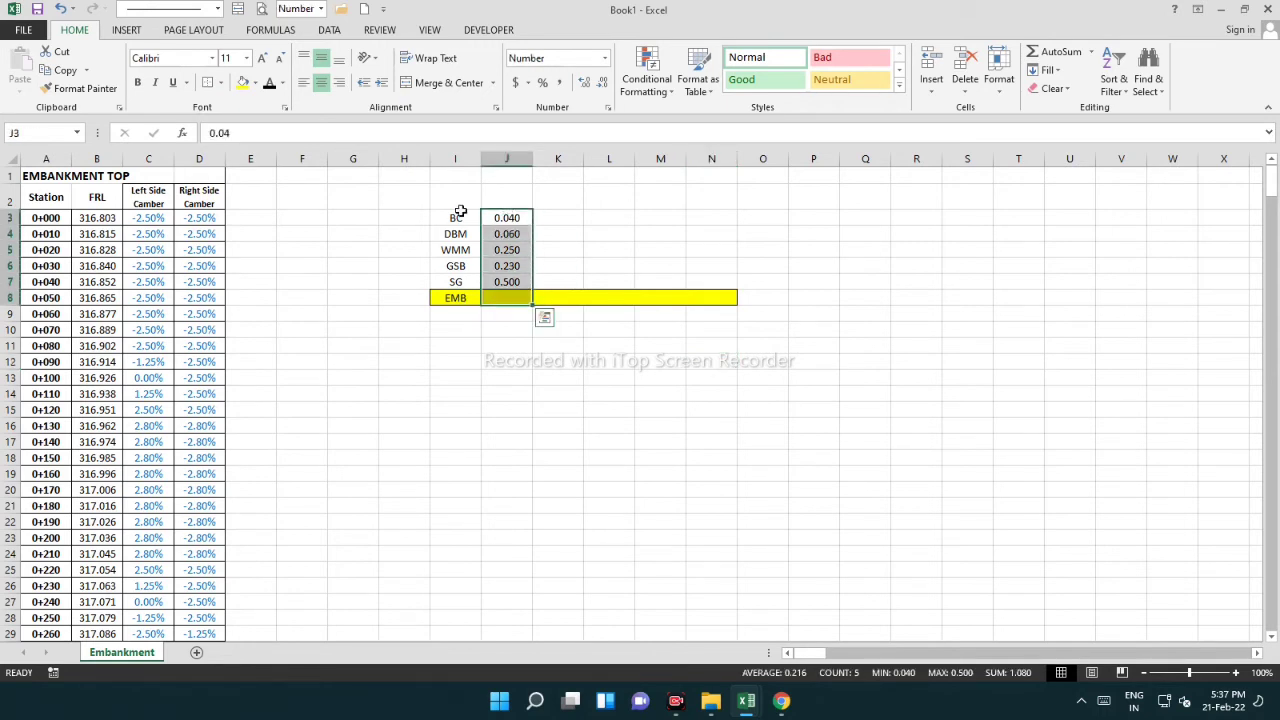
click(476, 216)
click(545, 217)
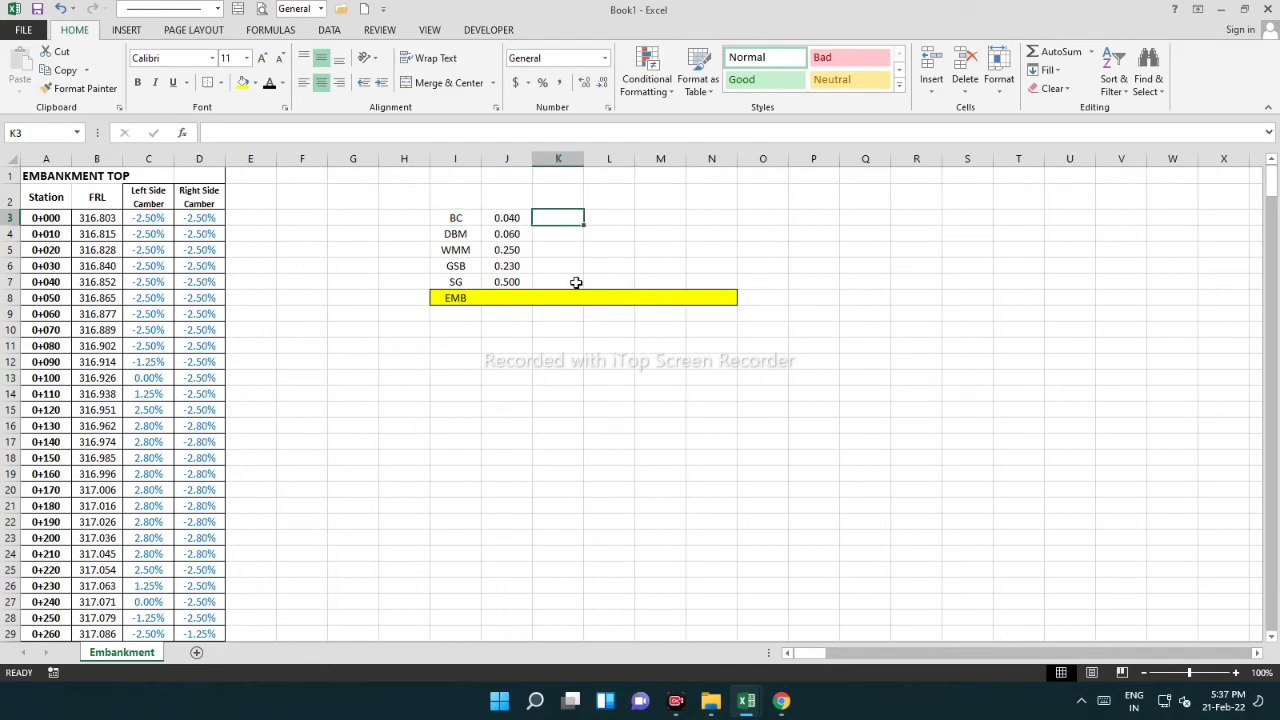
text(FR)
key(Return)
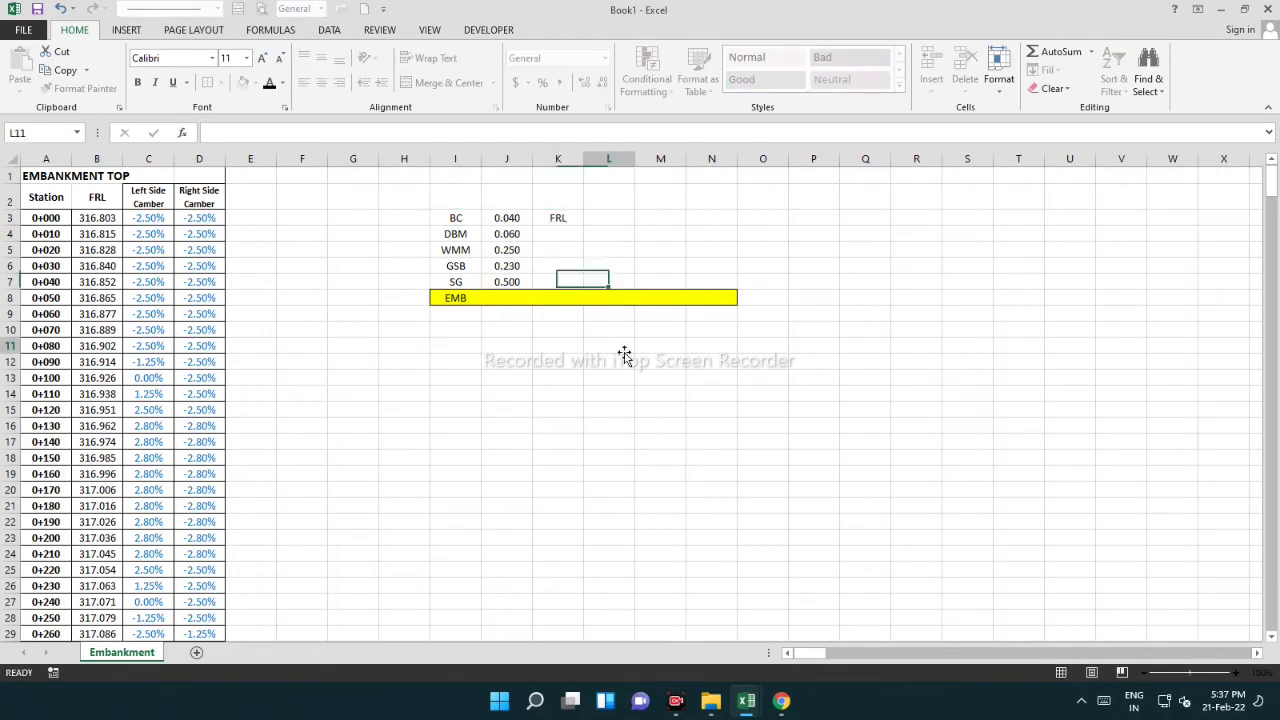
click(623, 348)
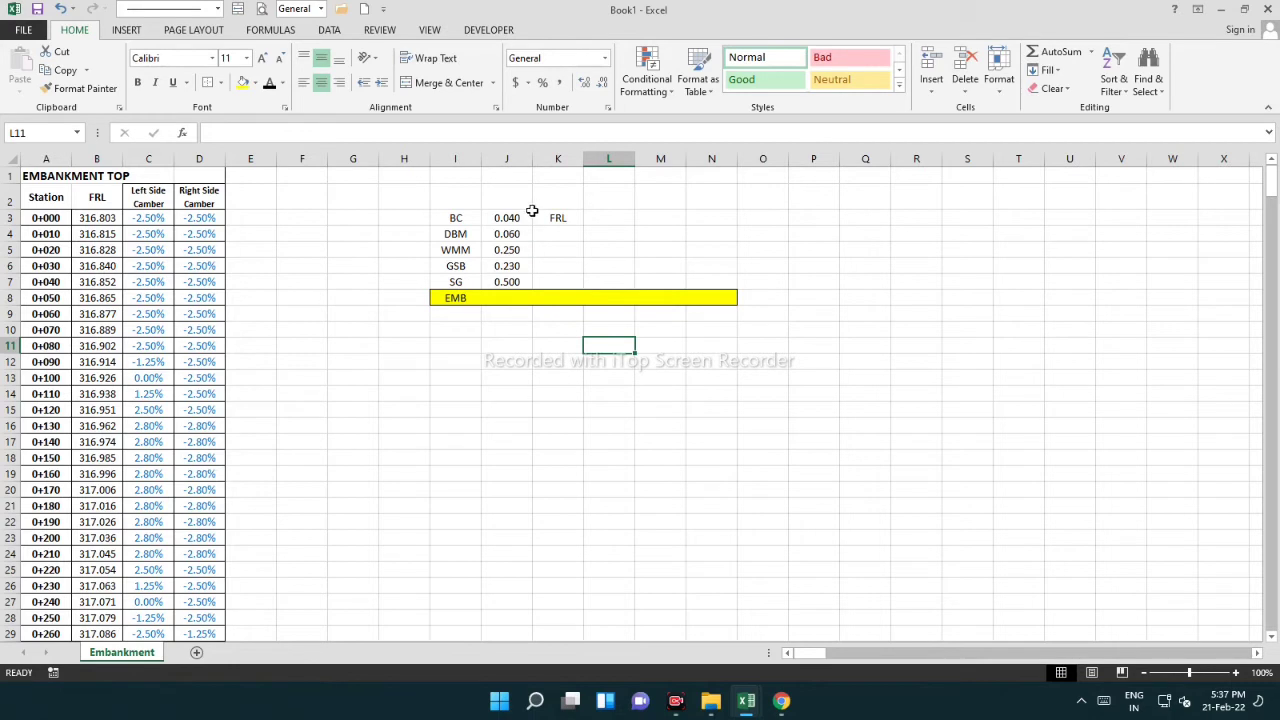
drag(456, 219, 600, 284)
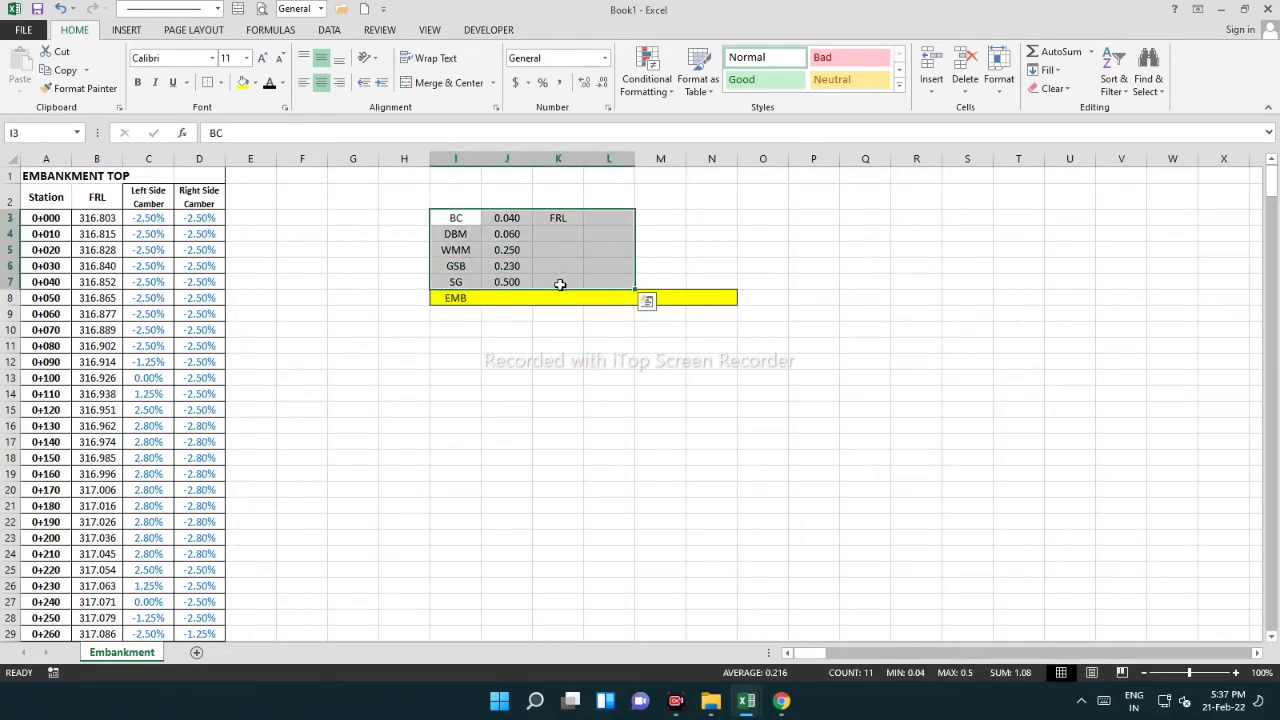
drag(460, 298, 535, 298)
click(507, 297)
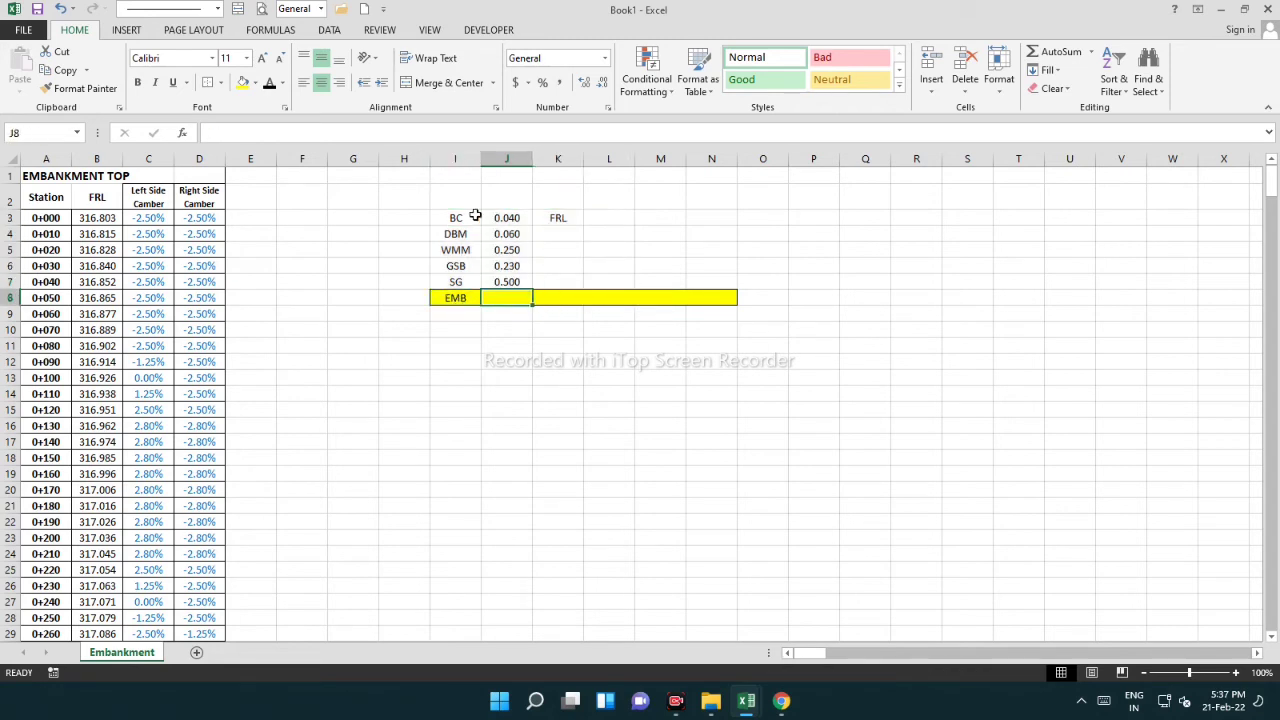
drag(449, 217, 507, 282)
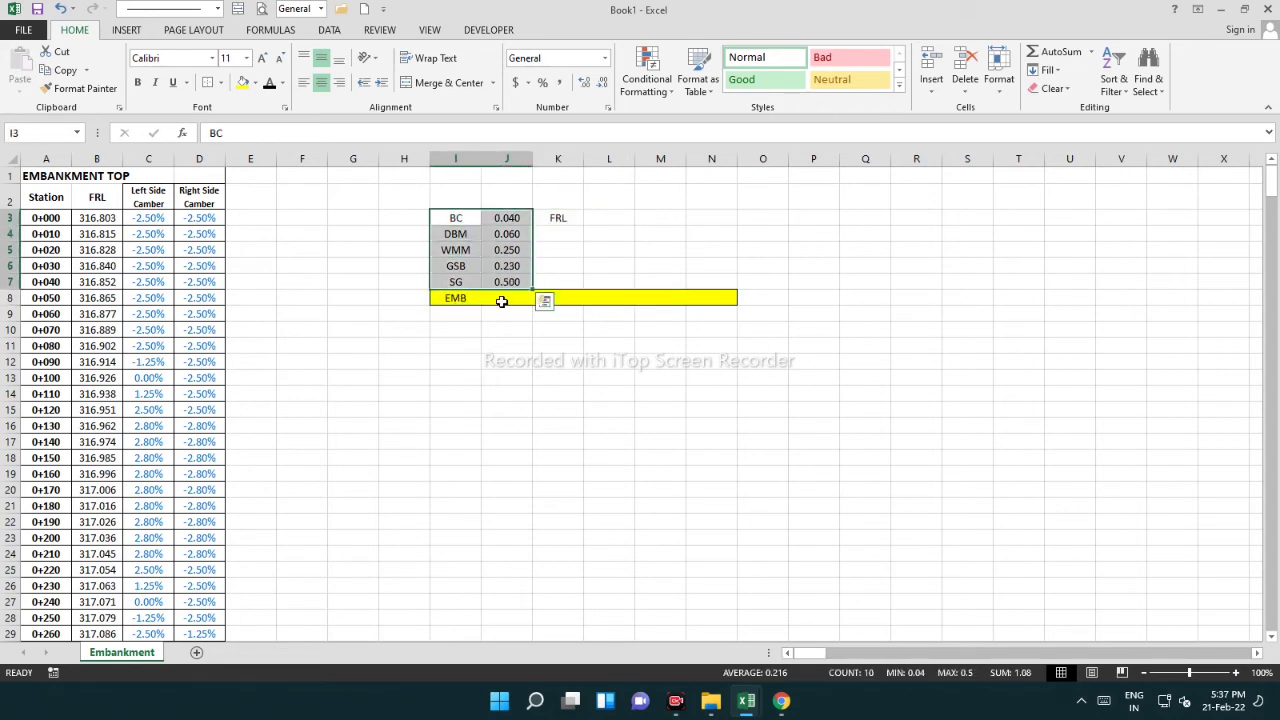
click(495, 298)
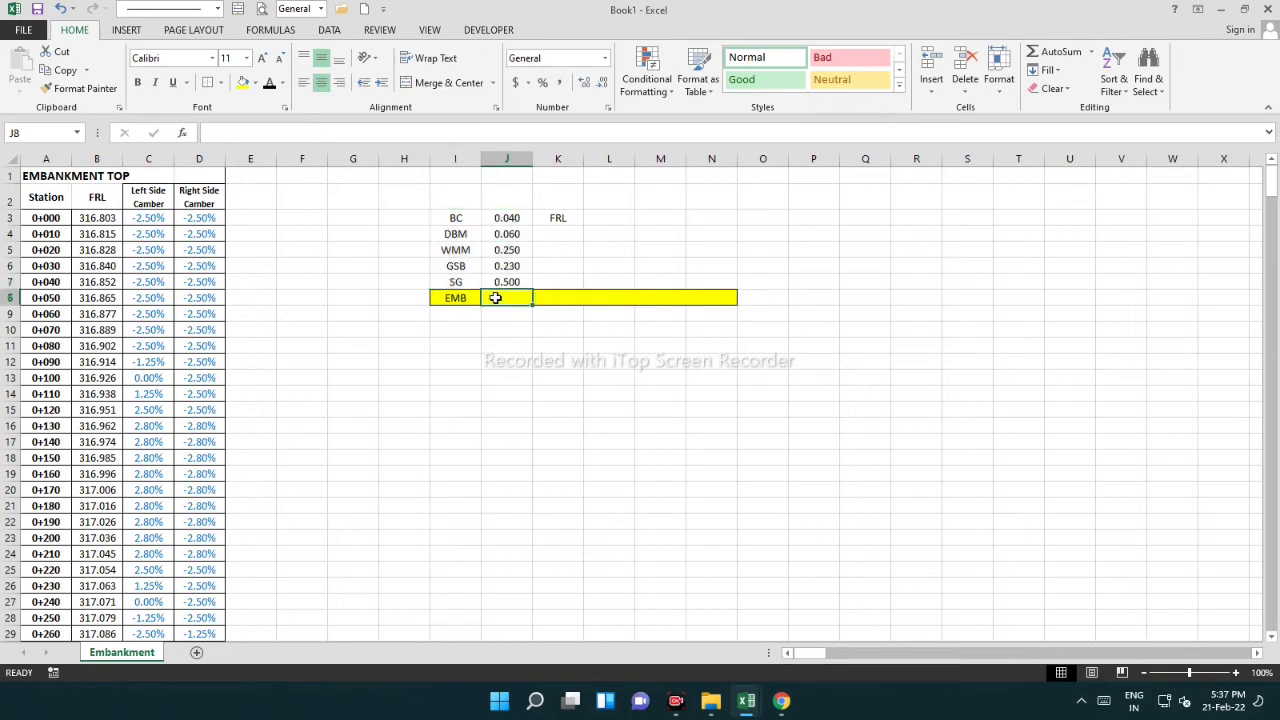
drag(462, 282, 507, 218)
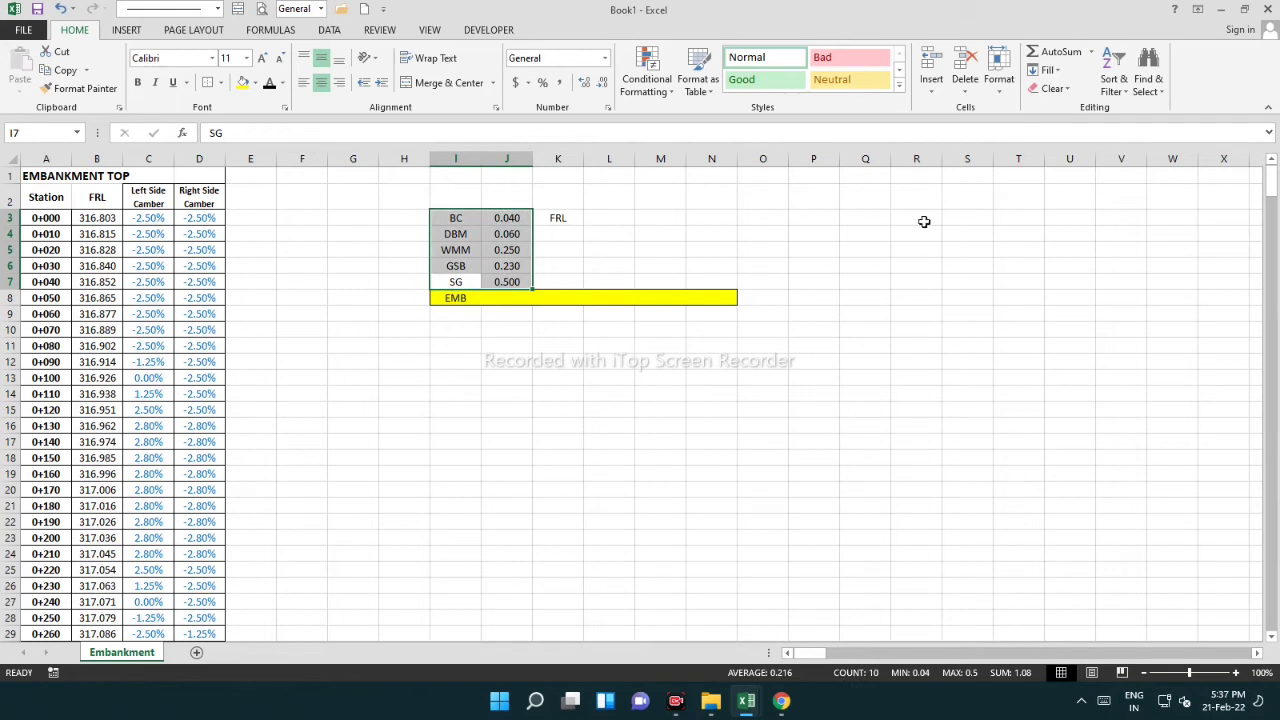
Fill cells P4:Q4 with yellow and the cells above them, P3:Q3, with dark blue
drag(817, 231, 850, 231)
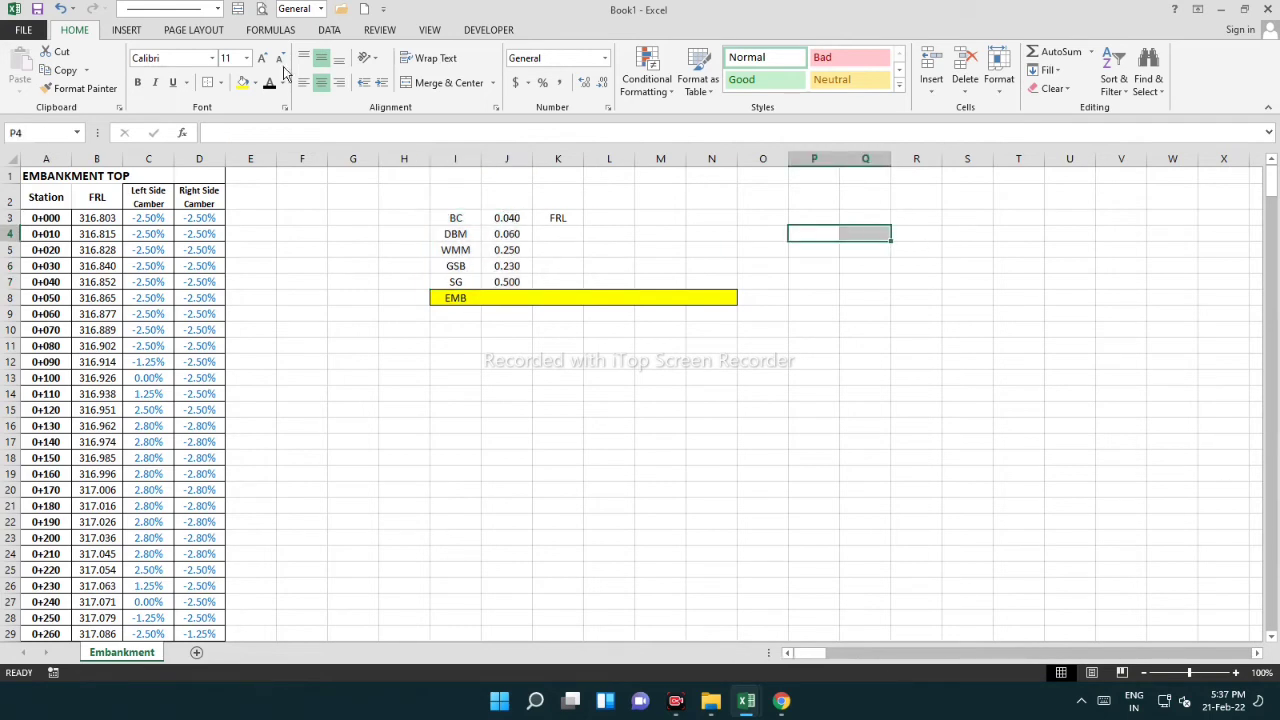
click(242, 82)
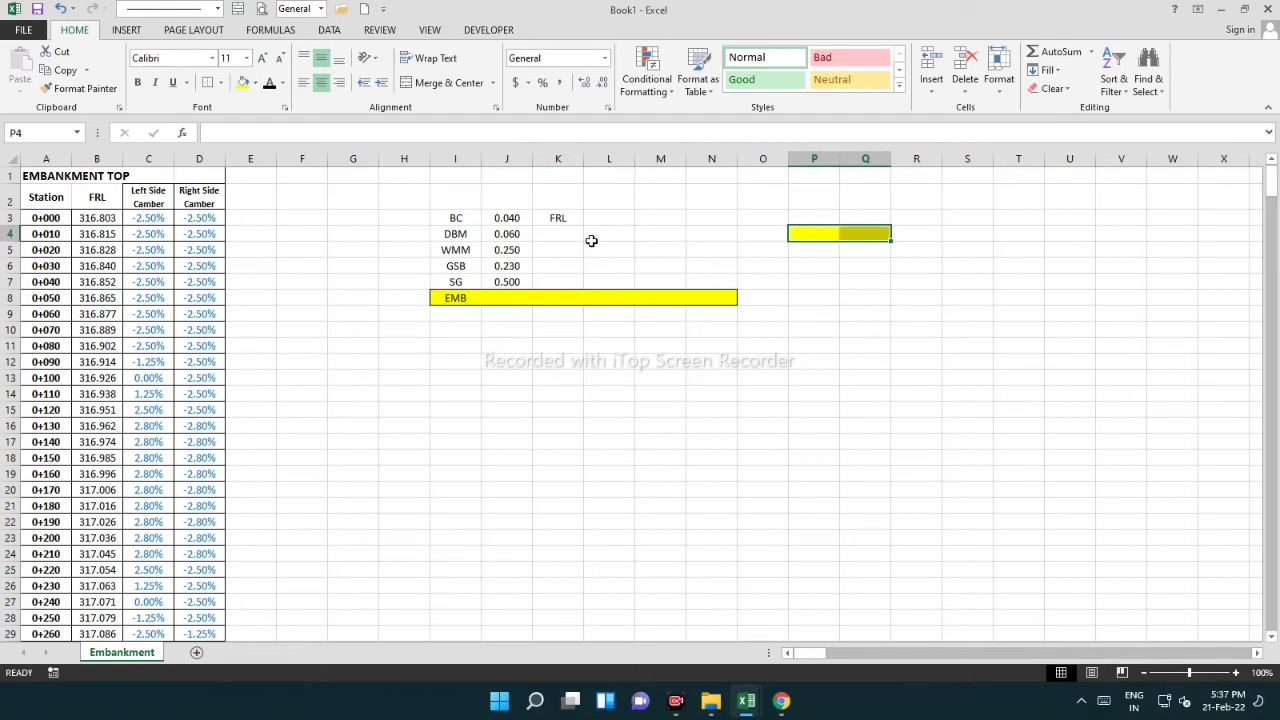
drag(810, 216, 853, 216)
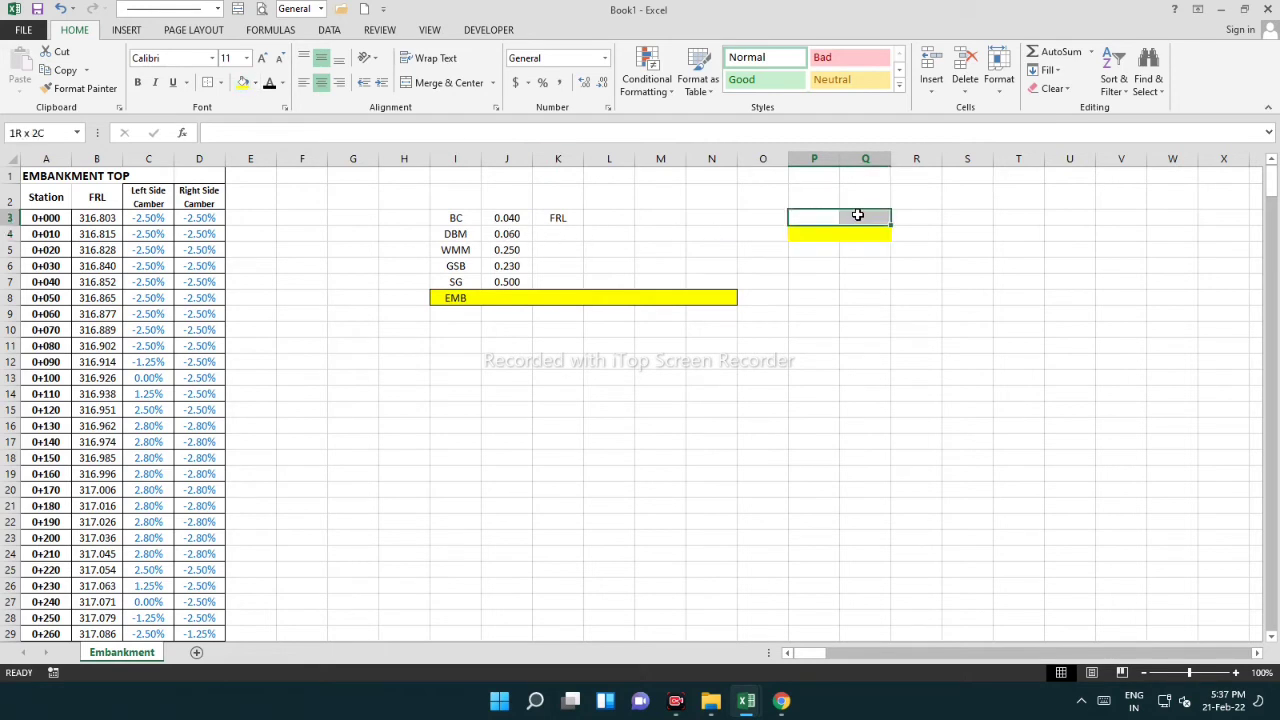
click(258, 87)
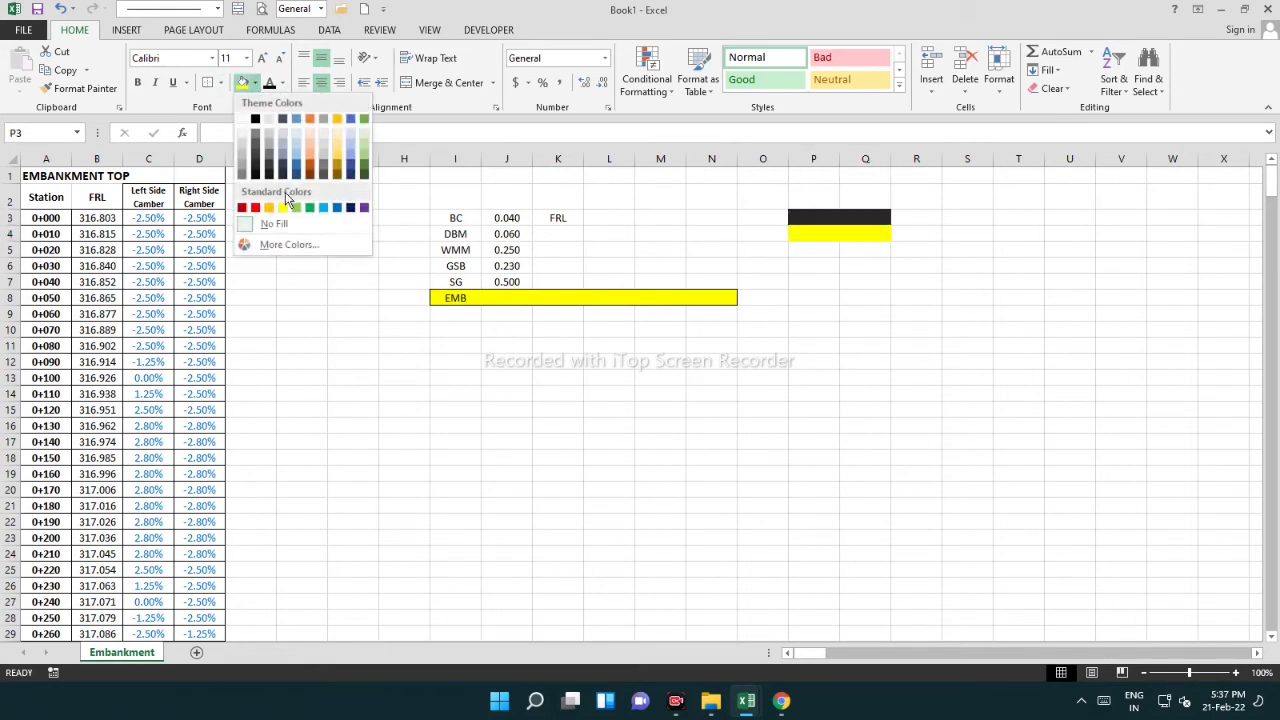
click(287, 155)
Continue the alternating colour bands by filling P5:Q5 dark blue and P6:Q6 yellow
click(882, 262)
drag(808, 249, 860, 266)
click(243, 83)
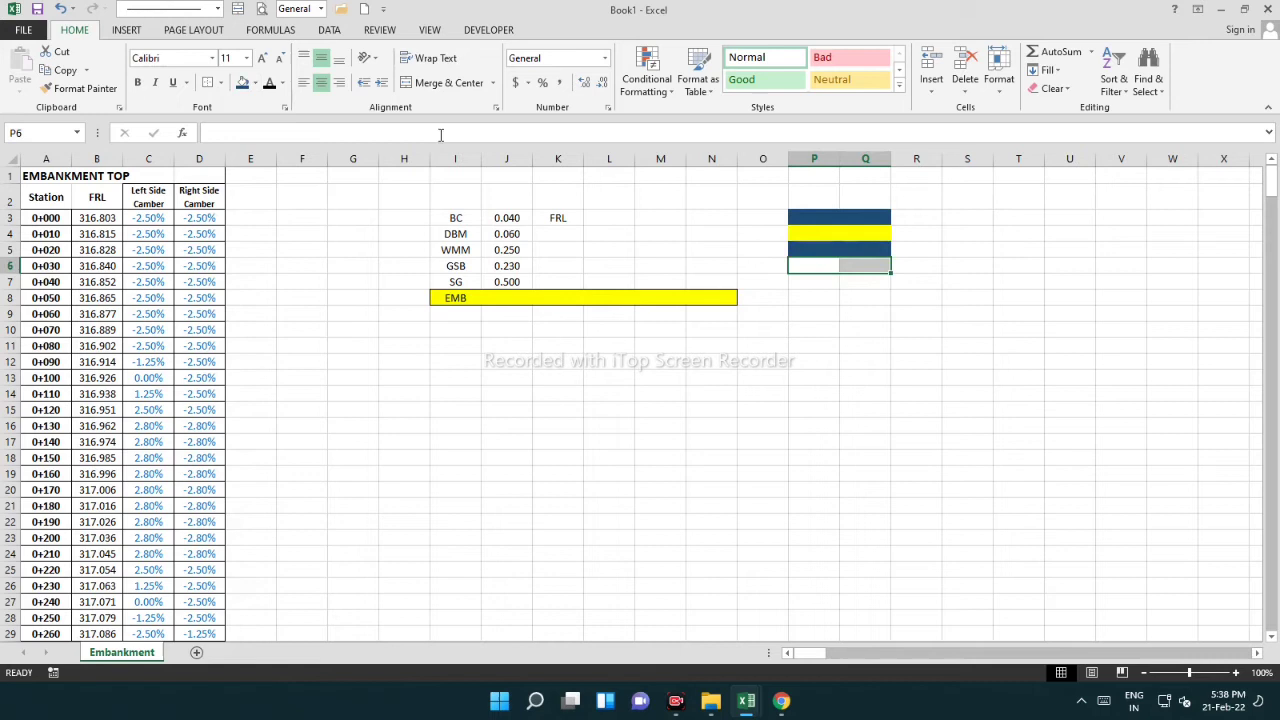
click(255, 83)
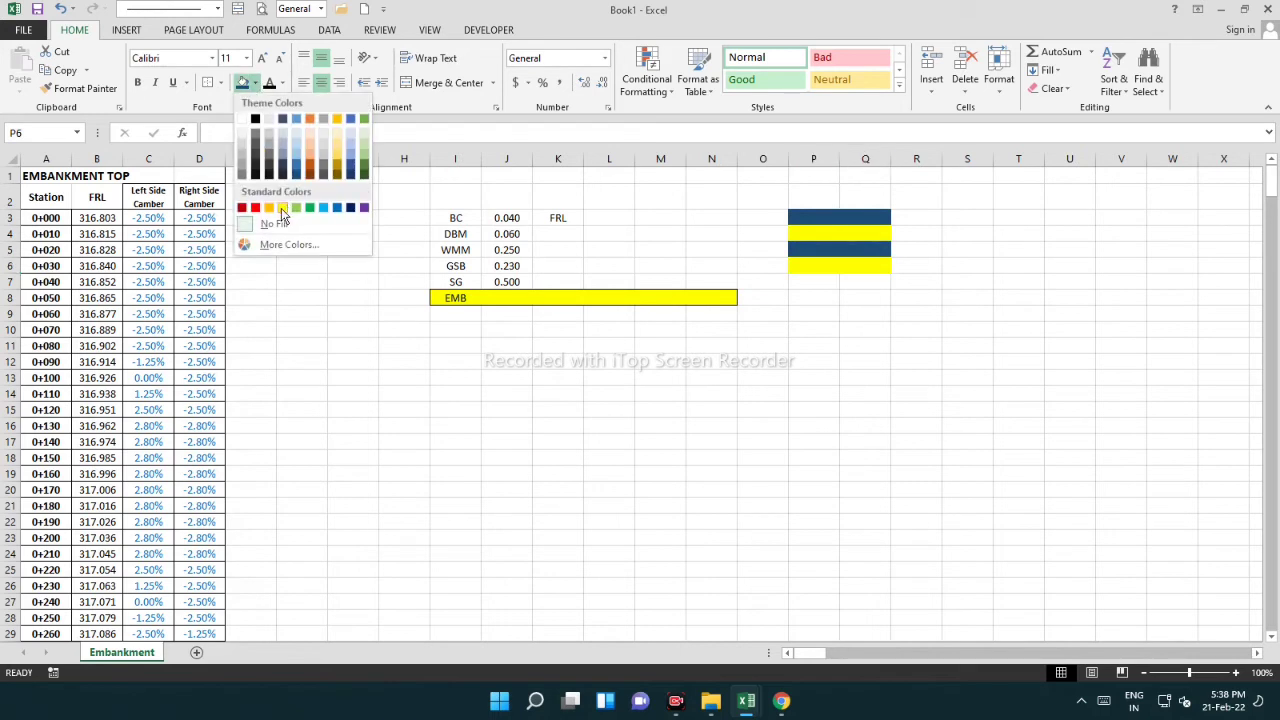
click(284, 208)
Fill cells P7:Q7 with dark blue to complete the colour bands beside the SG row
drag(809, 281, 865, 281)
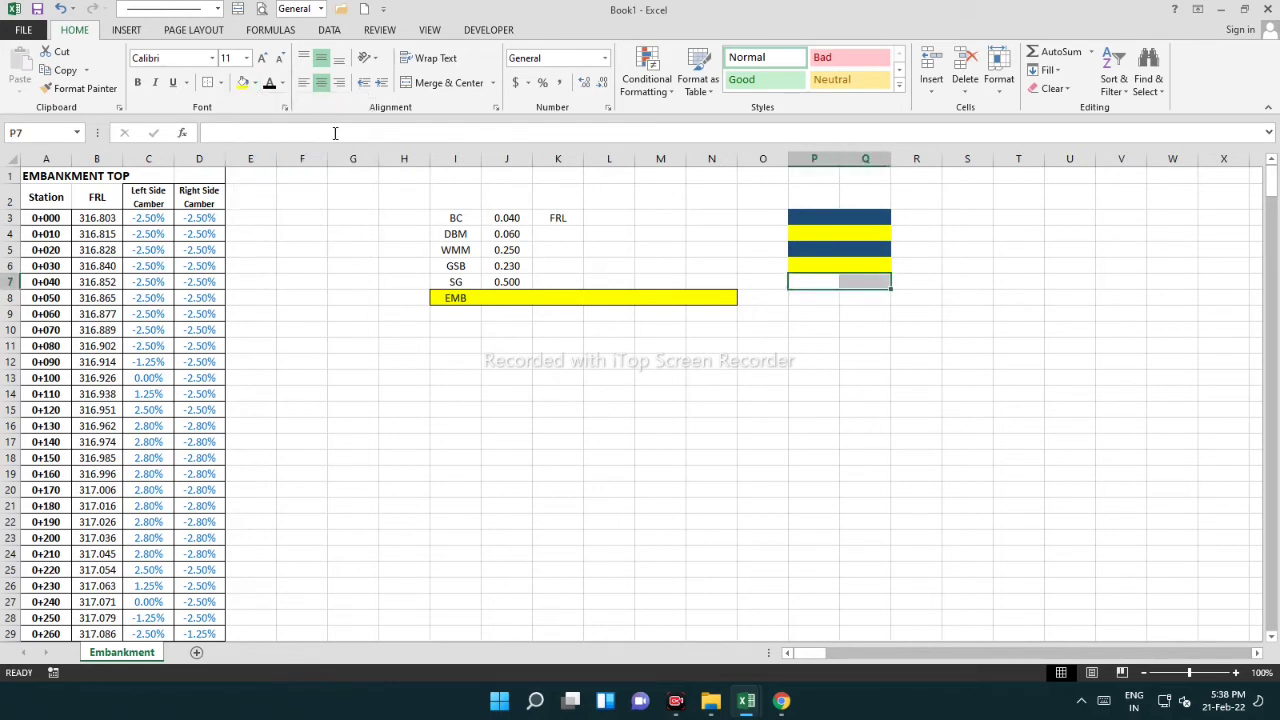
click(255, 83)
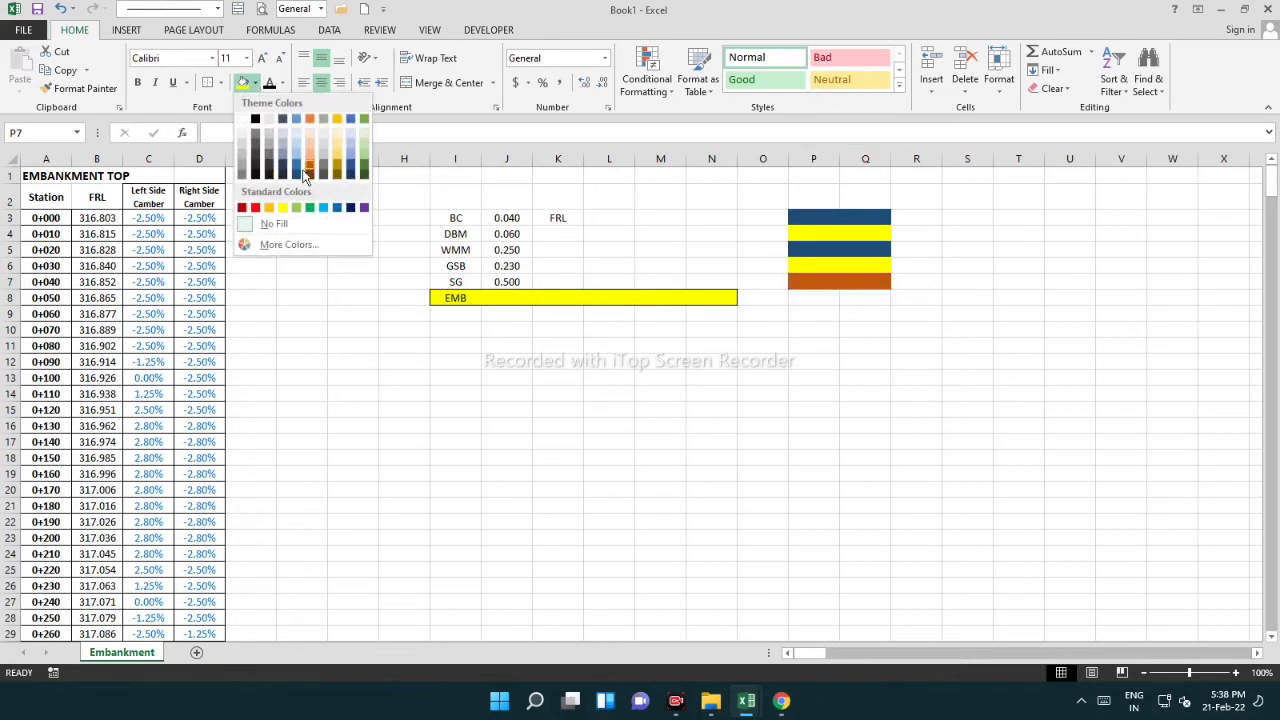
click(296, 175)
click(751, 332)
mouse_move(466, 283)
mouse_down()
mouse_move(876, 284)
mouse_move(714, 266)
mouse_move(466, 266)
mouse_up()
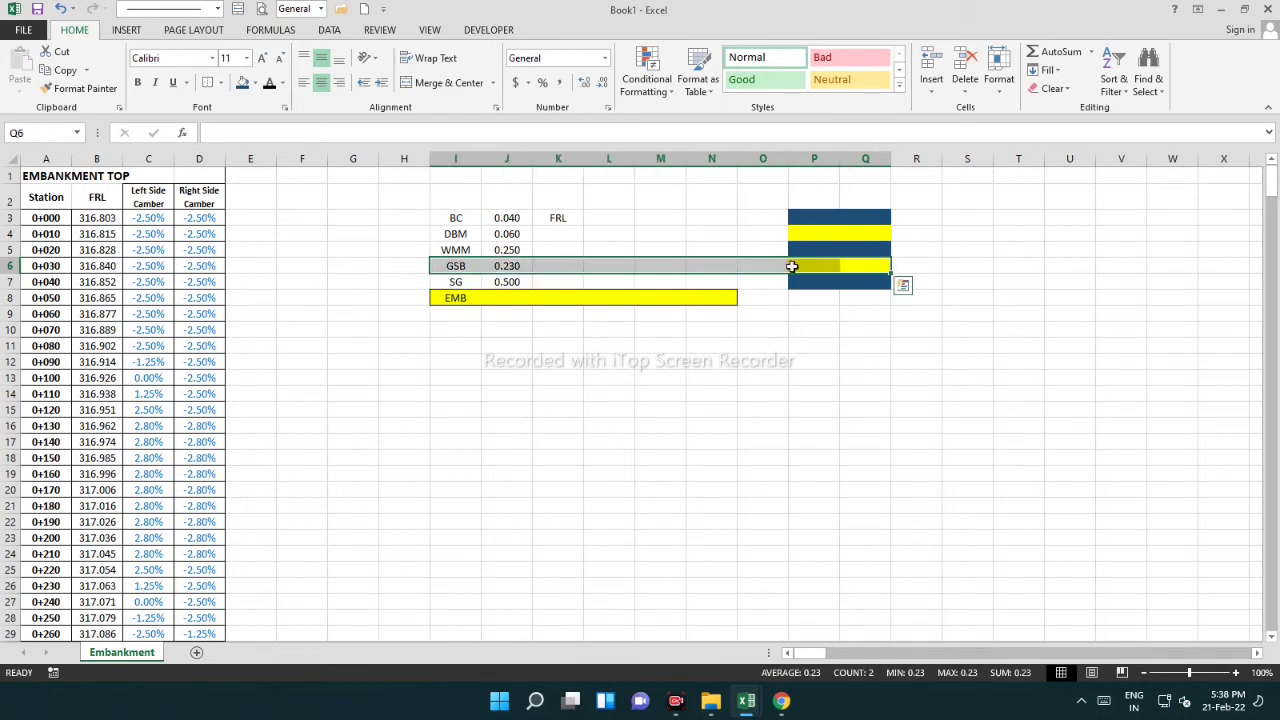
drag(823, 279, 349, 277)
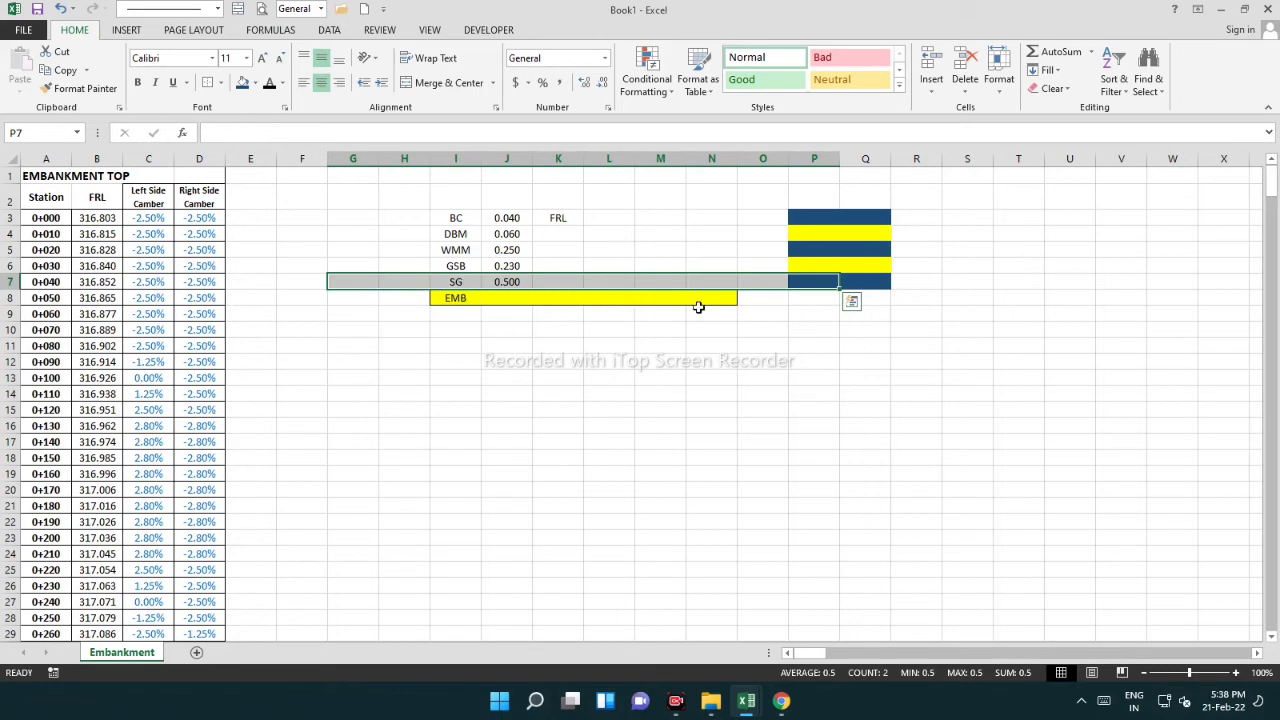
drag(507, 218, 508, 280)
Total the layer thicknesses J3:J7 in cell J13 with the SUM function
click(525, 376)
text(=sum)
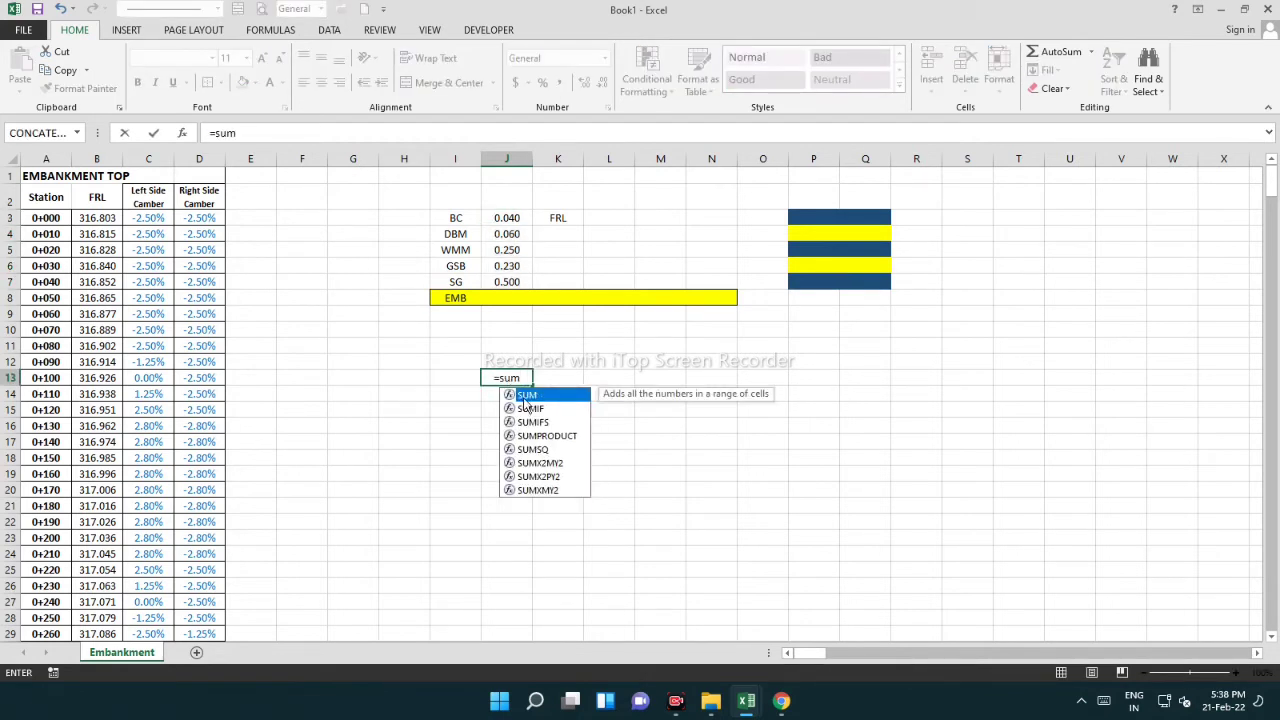
double_click(527, 394)
drag(508, 216, 528, 294)
key(Return)
click(557, 381)
key(Left)
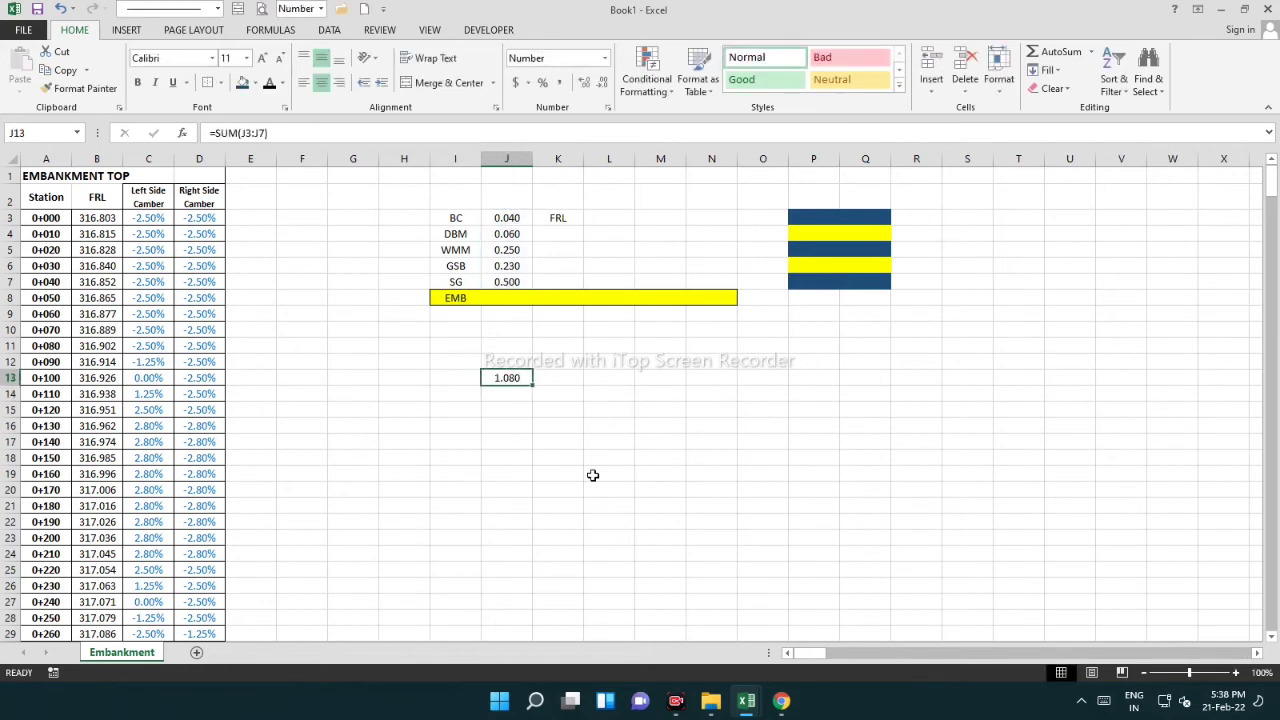
click(559, 427)
click(515, 380)
Enter the formula =J3+J4+J5+J6+J7 in cell L13 to add the layer thicknesses individually
click(638, 380)
click(614, 380)
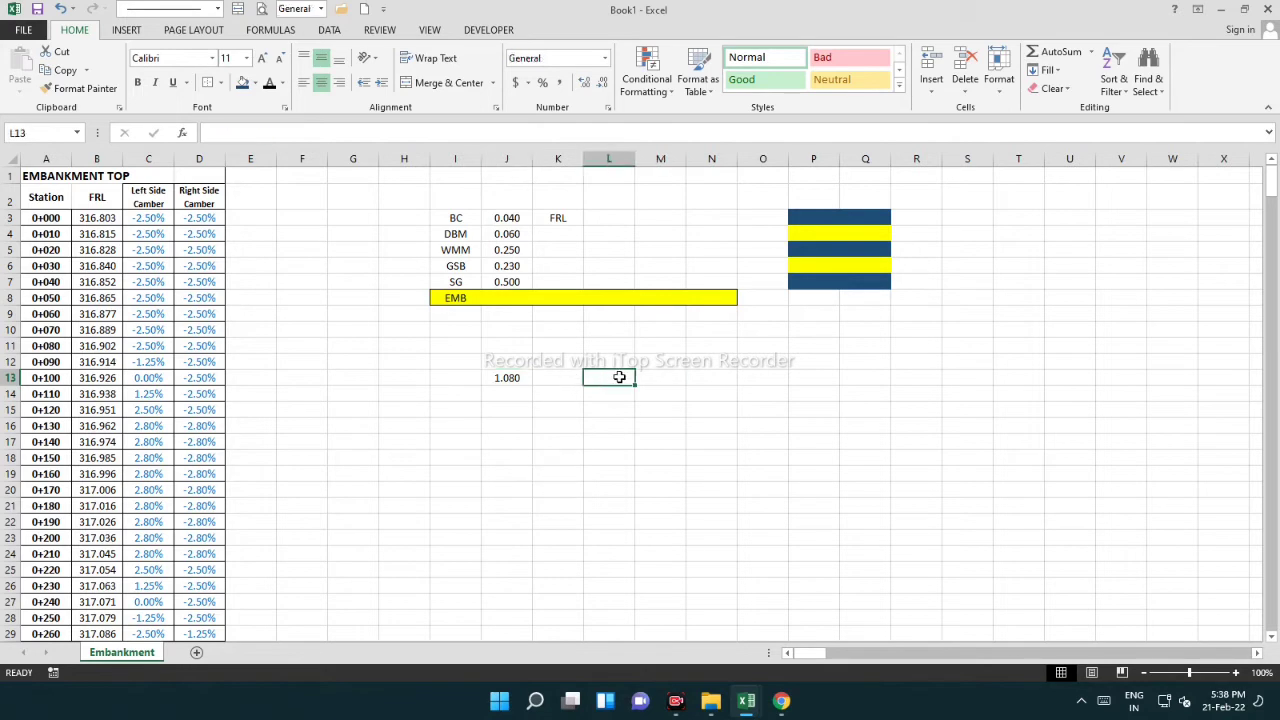
text(=)
click(506, 219)
text(+)
click(511, 234)
text(+)
click(508, 251)
text(+)
click(514, 265)
text(+)
click(519, 284)
key(Return)
click(649, 443)
click(607, 380)
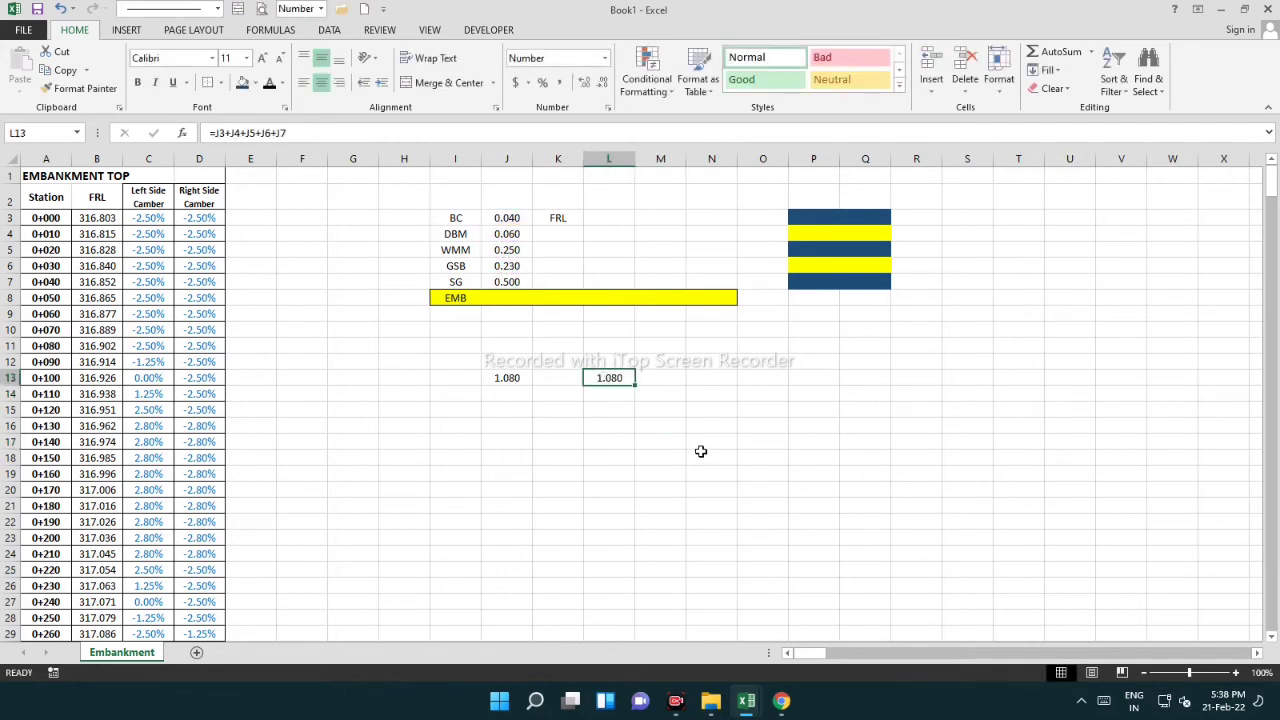
Apply a thick box border around the total thickness in cell J13
click(563, 418)
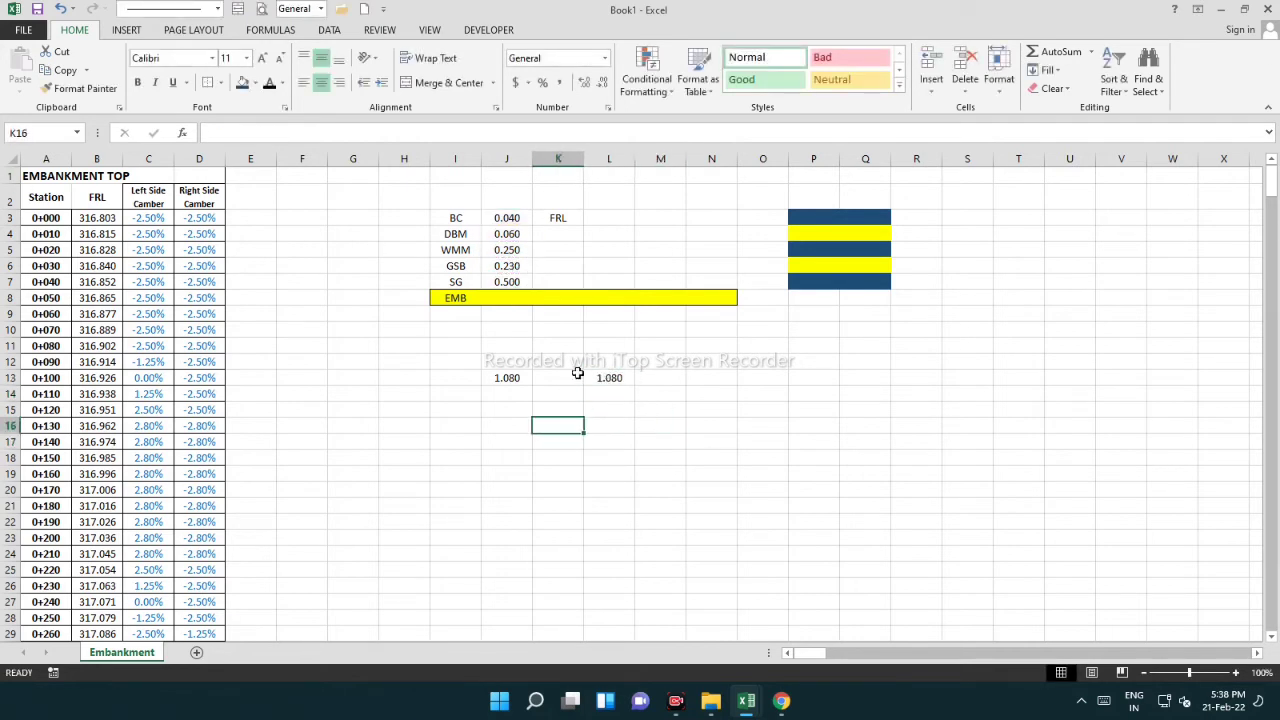
drag(443, 217, 519, 283)
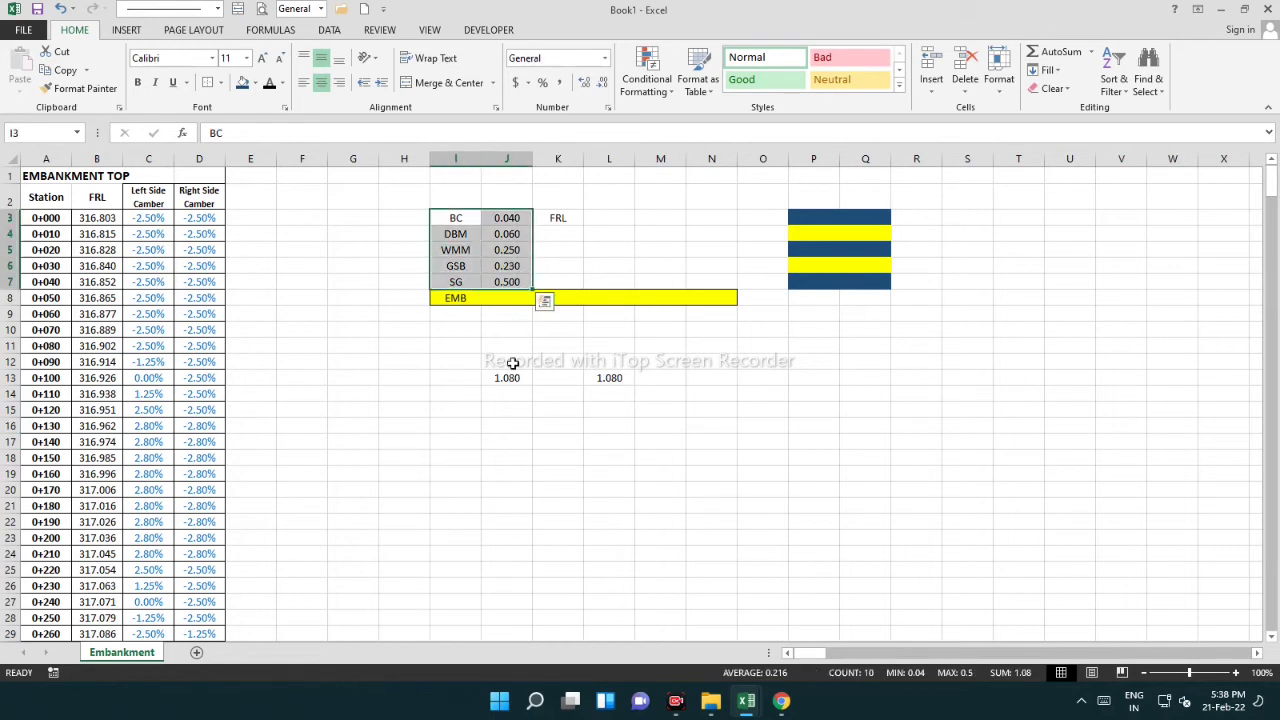
click(507, 378)
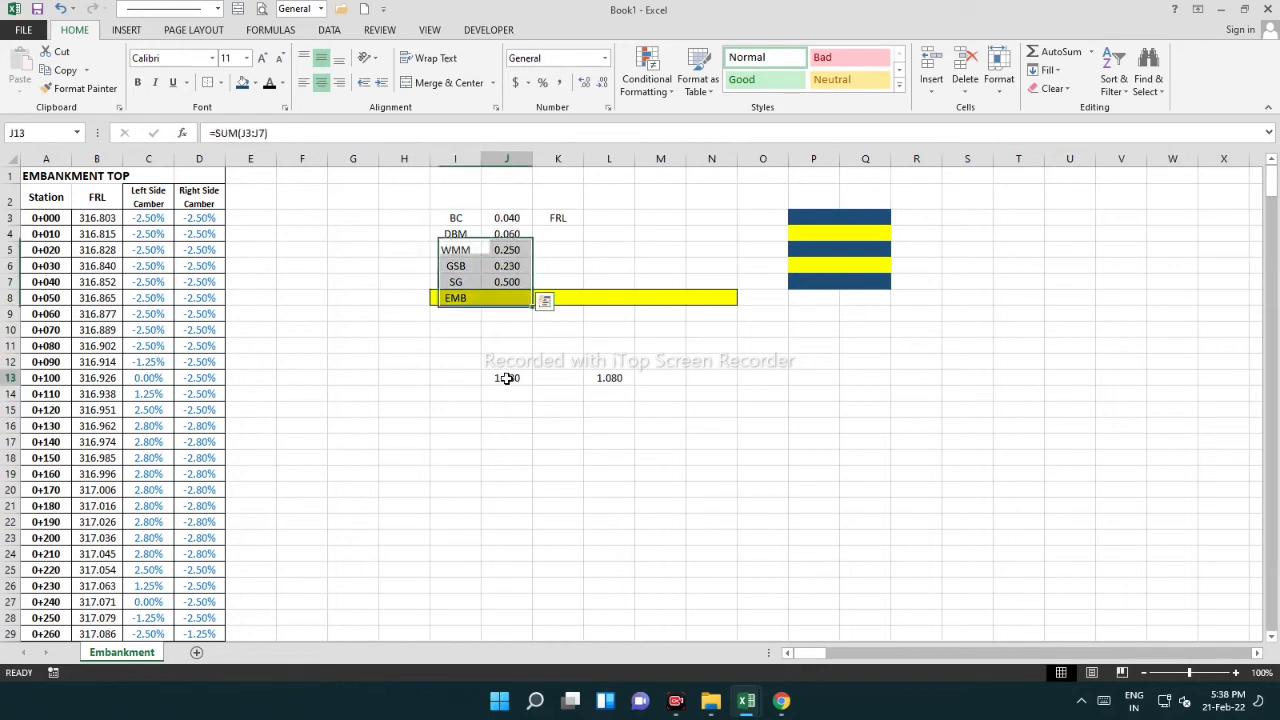
click(220, 83)
click(240, 262)
click(645, 395)
click(509, 378)
click(621, 412)
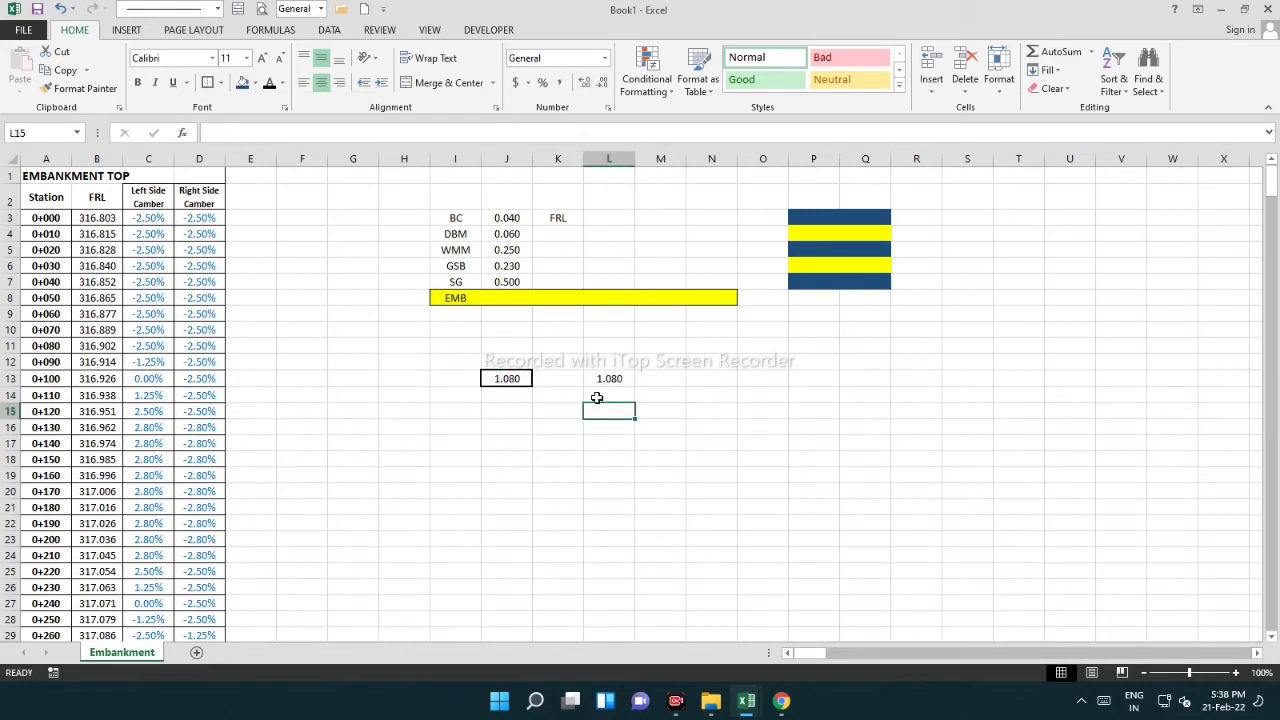
Insert seven columns between the Left Side Camber and Right Side Camber columns
click(486, 420)
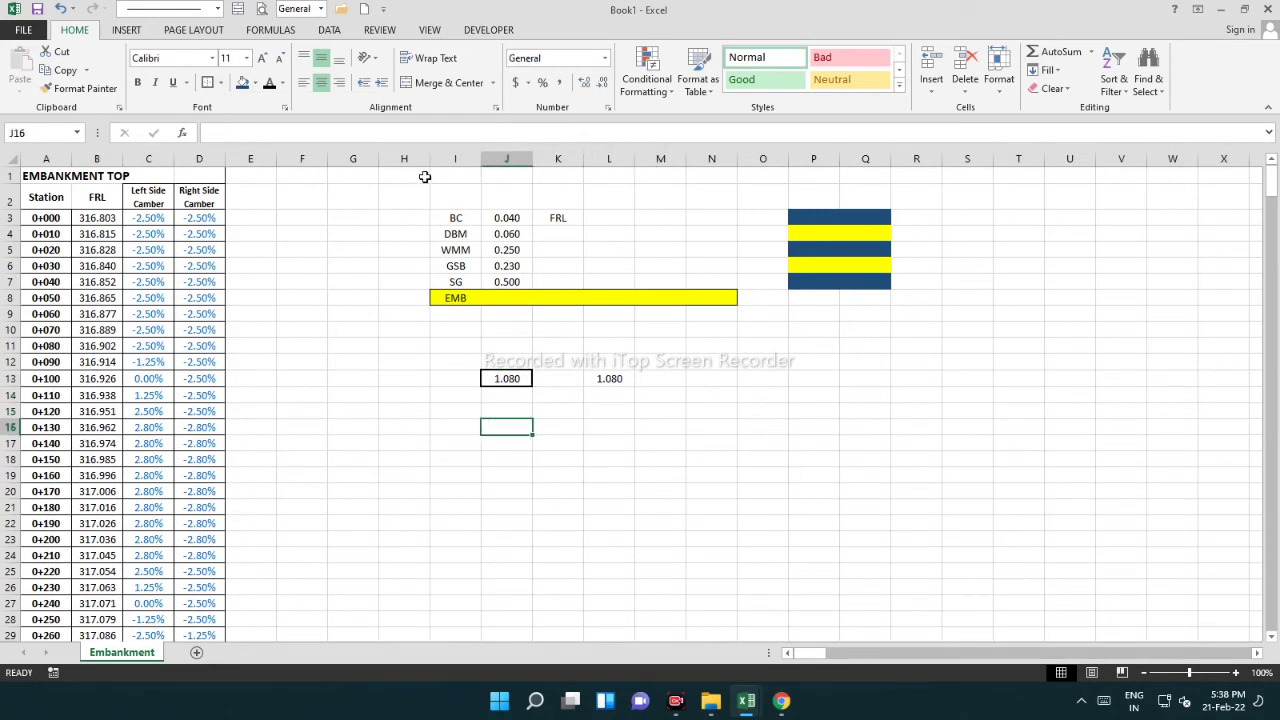
click(404, 158)
click(274, 177)
click(210, 158)
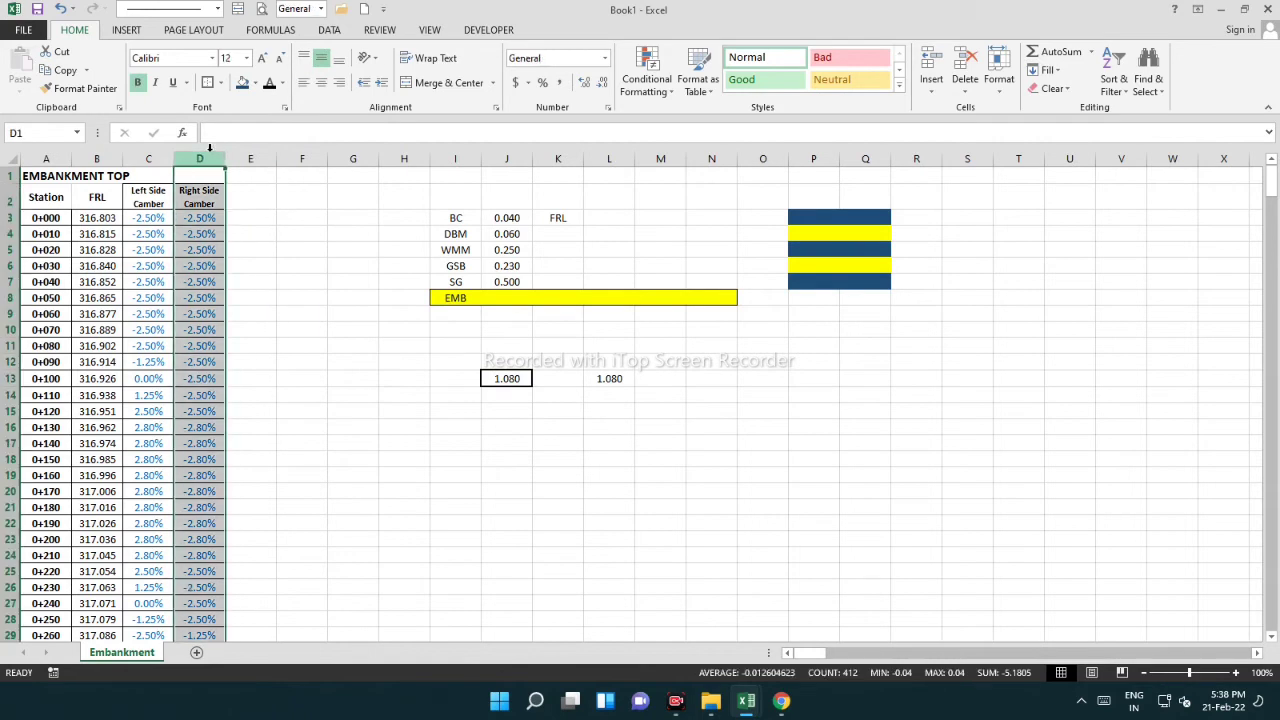
key(ctrl+plus)
key(ctrl+plus)
key(ctrl+plus)
key(ctrl+plus)
key(ctrl+plus)
key(ctrl+plus)
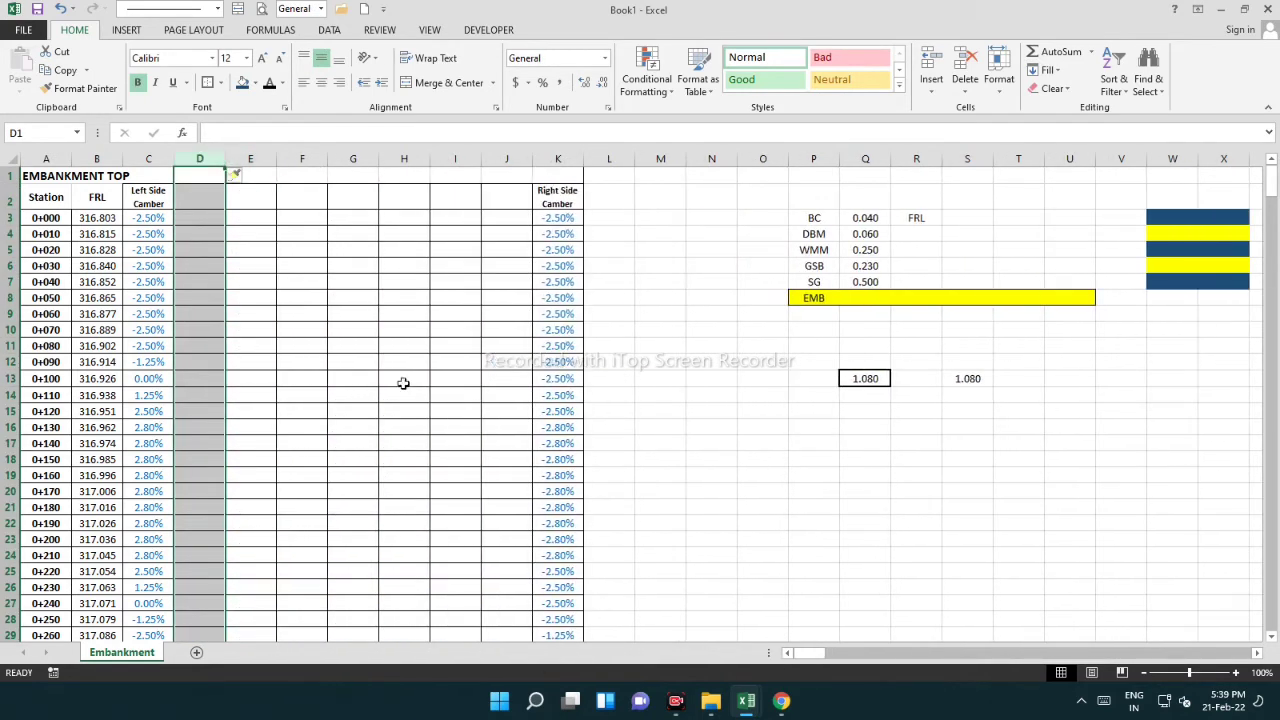
click(404, 381)
click(166, 195)
drag(202, 198, 515, 199)
click(422, 259)
drag(209, 196, 509, 194)
click(429, 260)
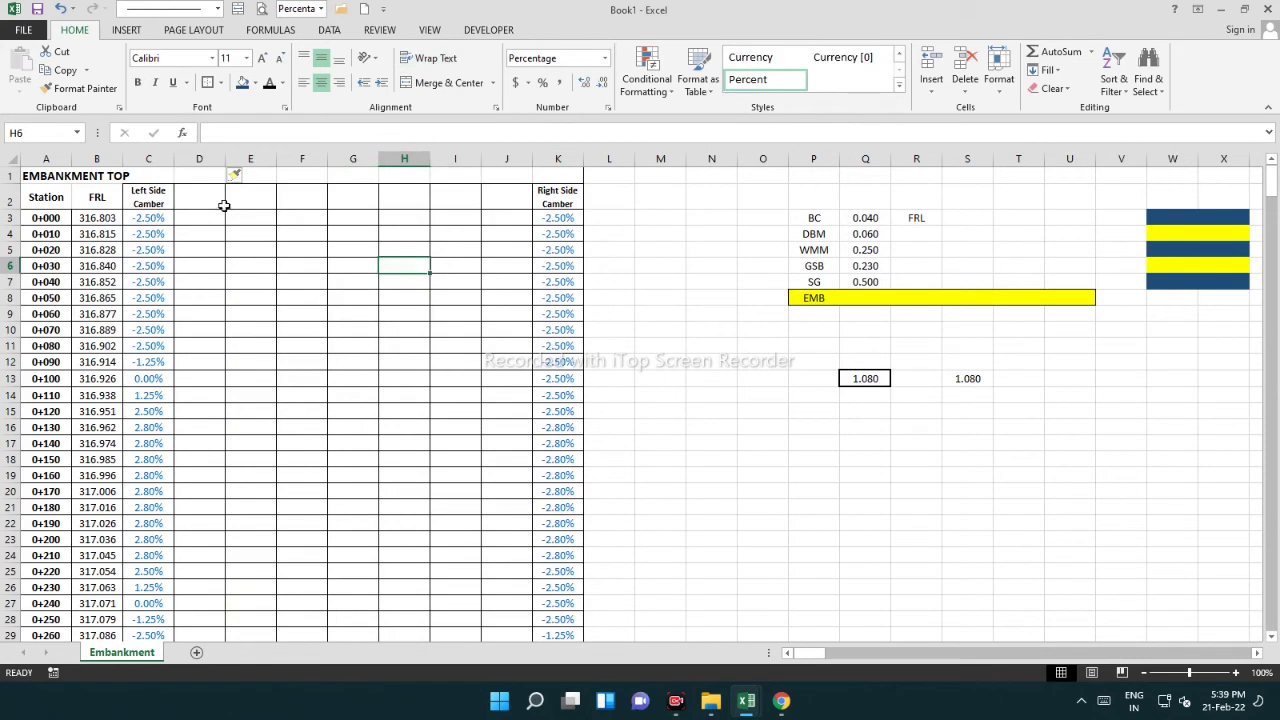
Enter 0 in header cell D2 and set its number format to General
click(208, 202)
text(0)
key(Tab)
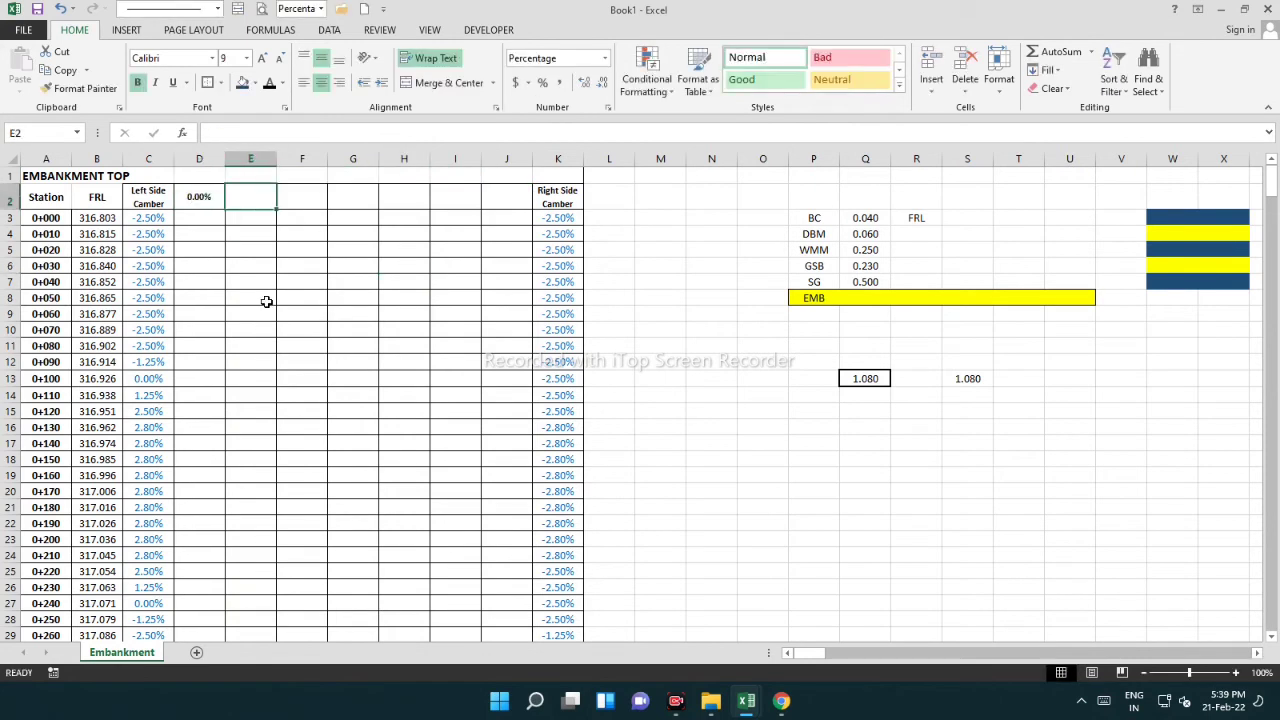
key(Left)
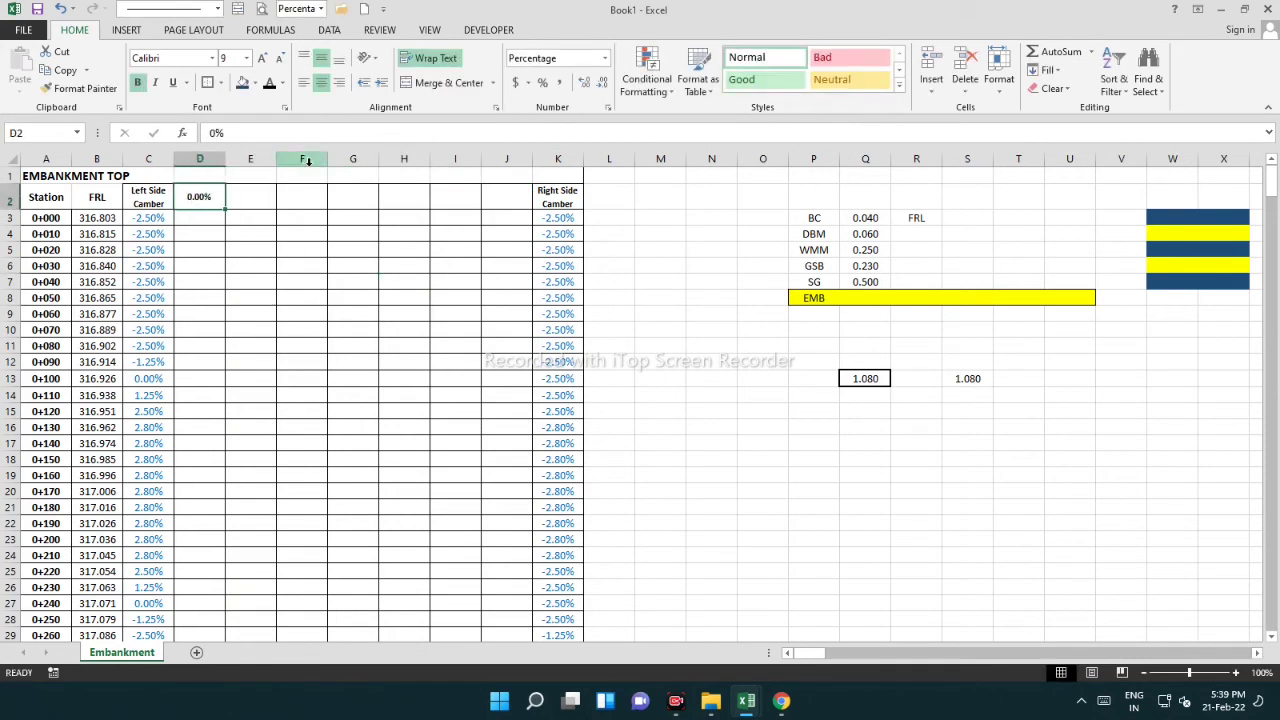
click(606, 62)
click(545, 92)
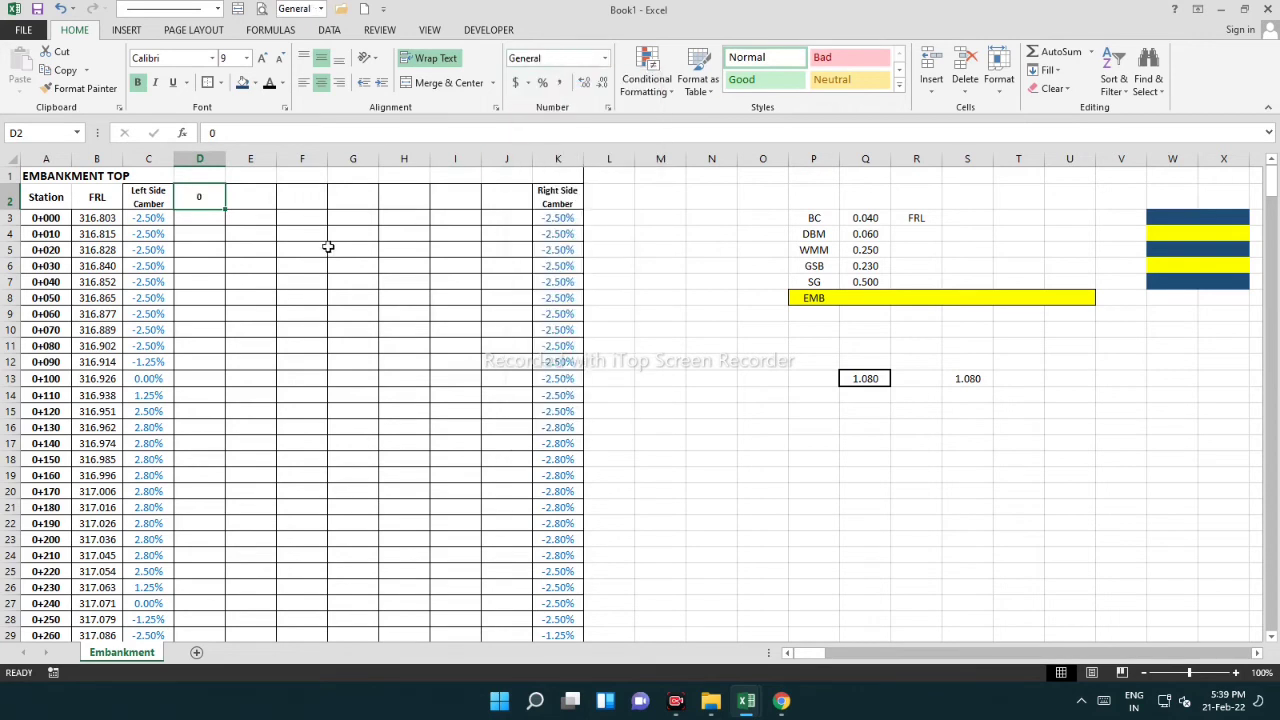
Enter .75 in header cell E2, next to the 0 header
click(257, 197)
text(.7)
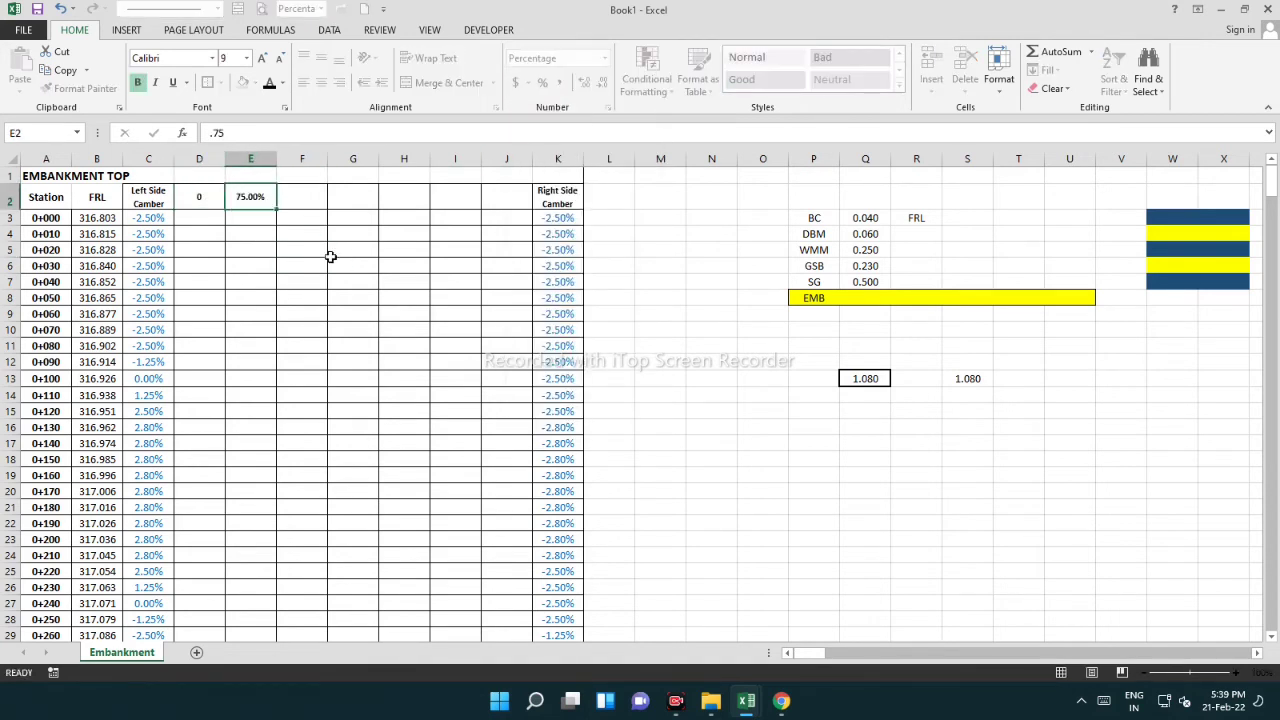
text(5)
key(Tab)
key(Left)
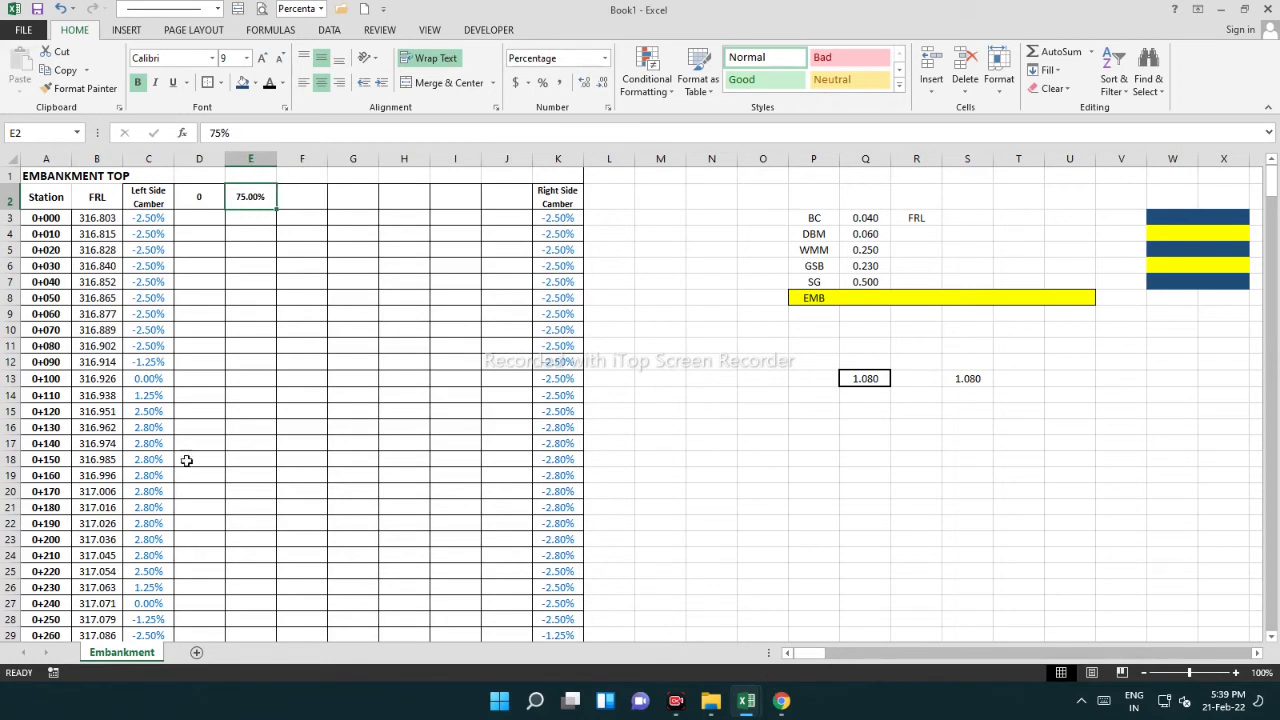
Copy the formatting of header cell D2 to the header cells E2:J2 with Format Painter
click(206, 205)
click(85, 88)
drag(257, 200, 506, 200)
click(390, 264)
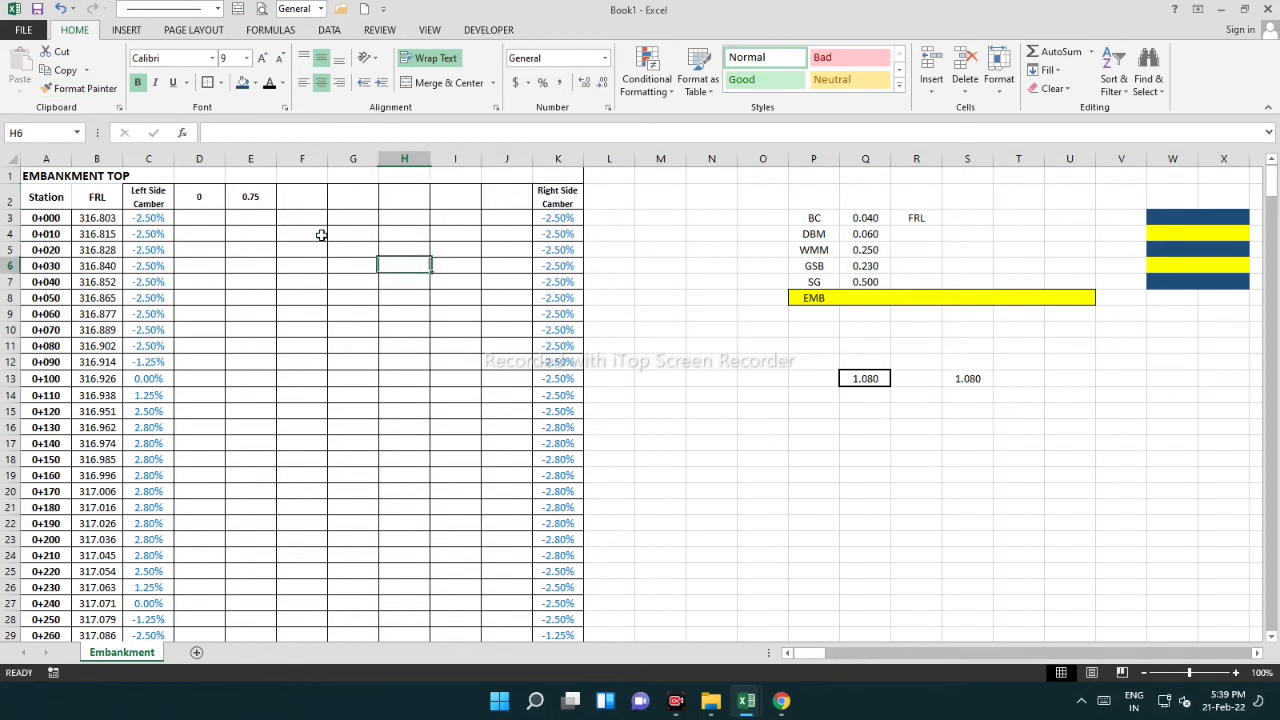
Enter the offset headers 1.75, 2.5, 3.5, 5 and 6.5 in cells F2 to J2, after the 0.75 header
click(257, 196)
key(Right)
text(1)
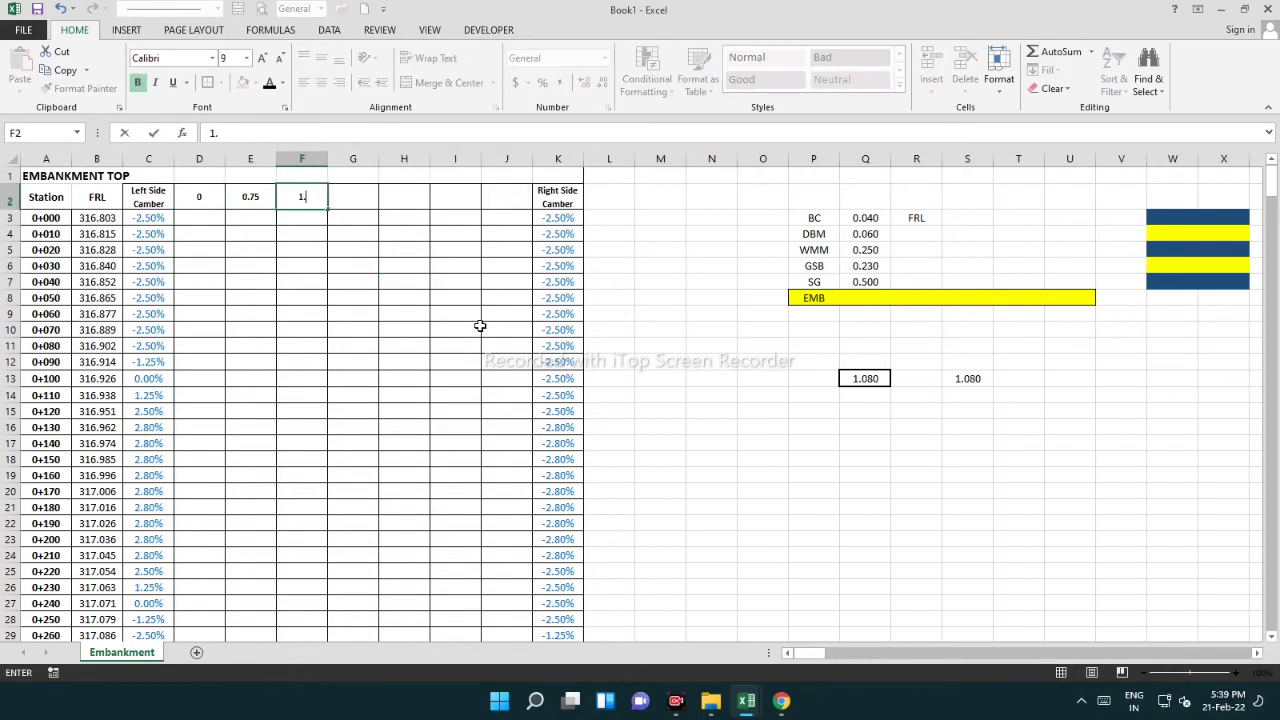
text(.75)
key(Right)
text(2.)
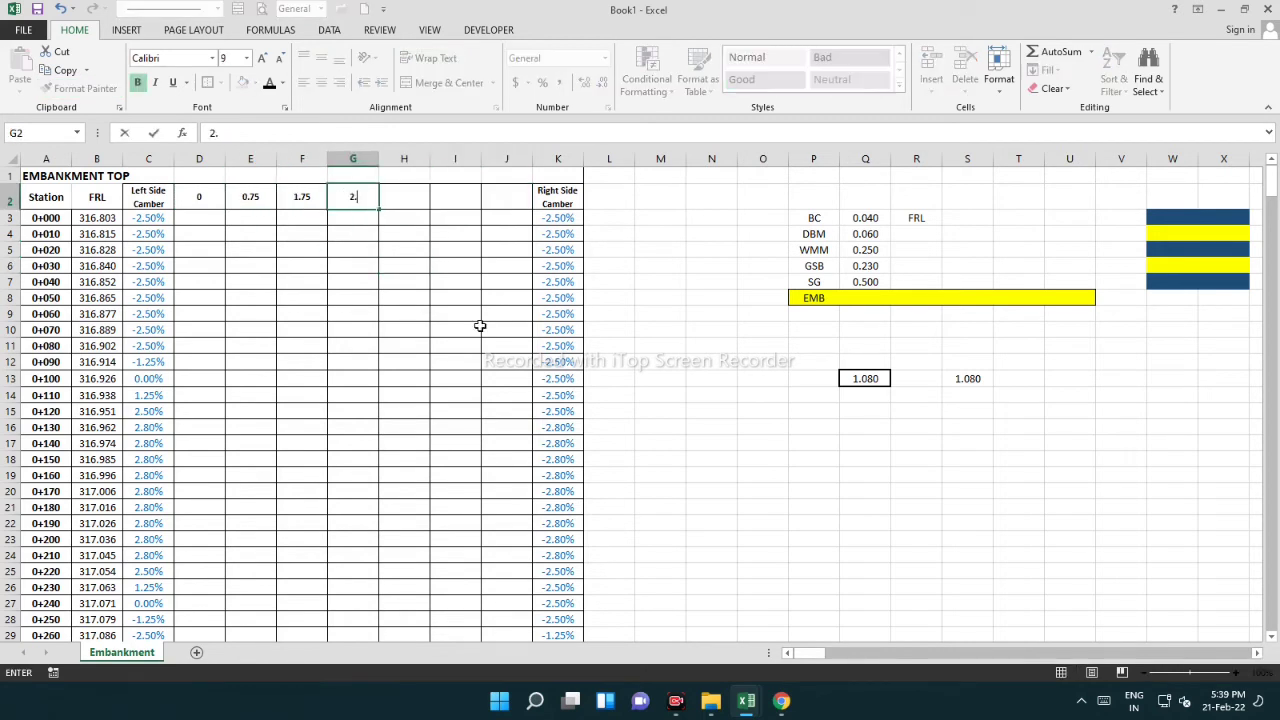
key(Right)
text(3.)
key(Right)
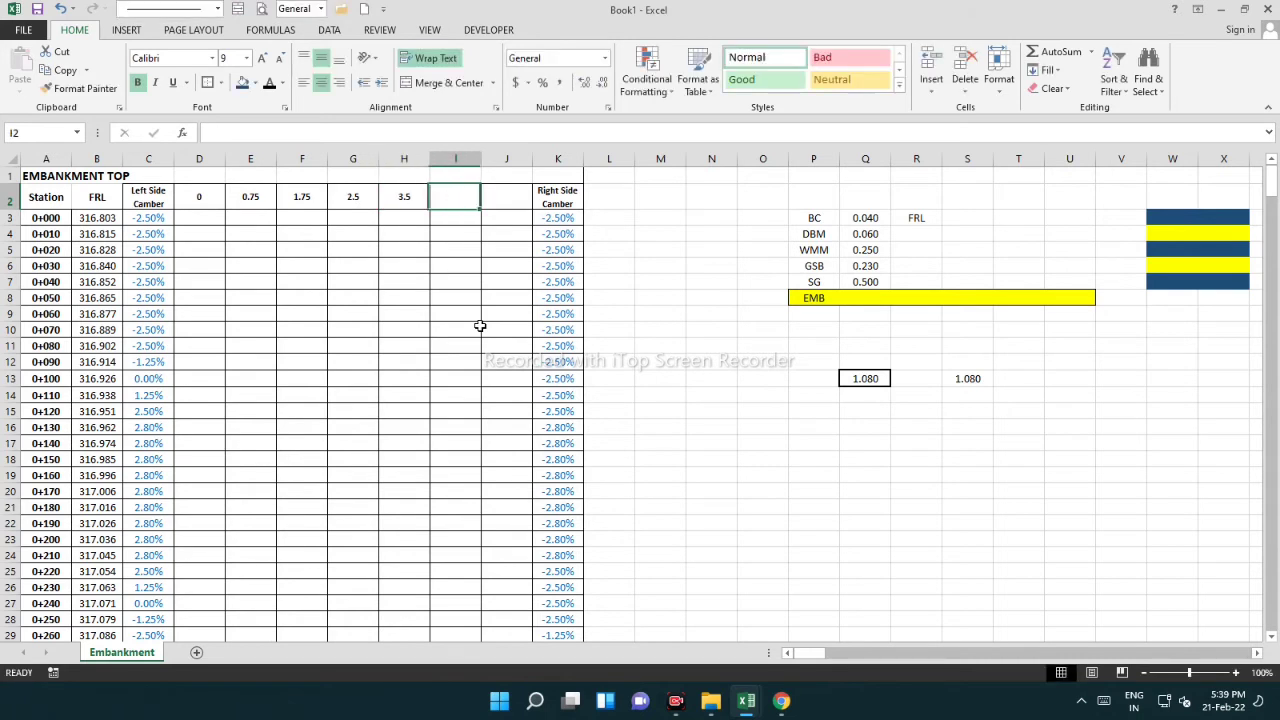
text(5)
key(Right)
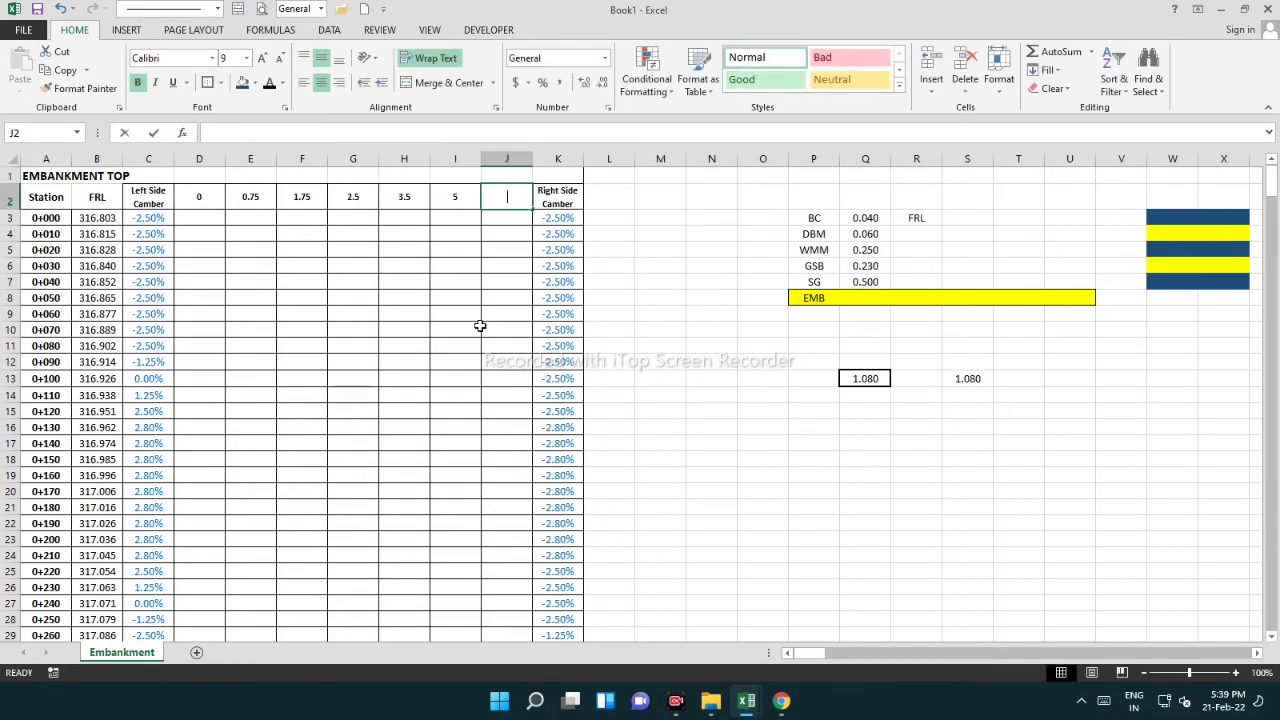
text(6.5)
key(Right)
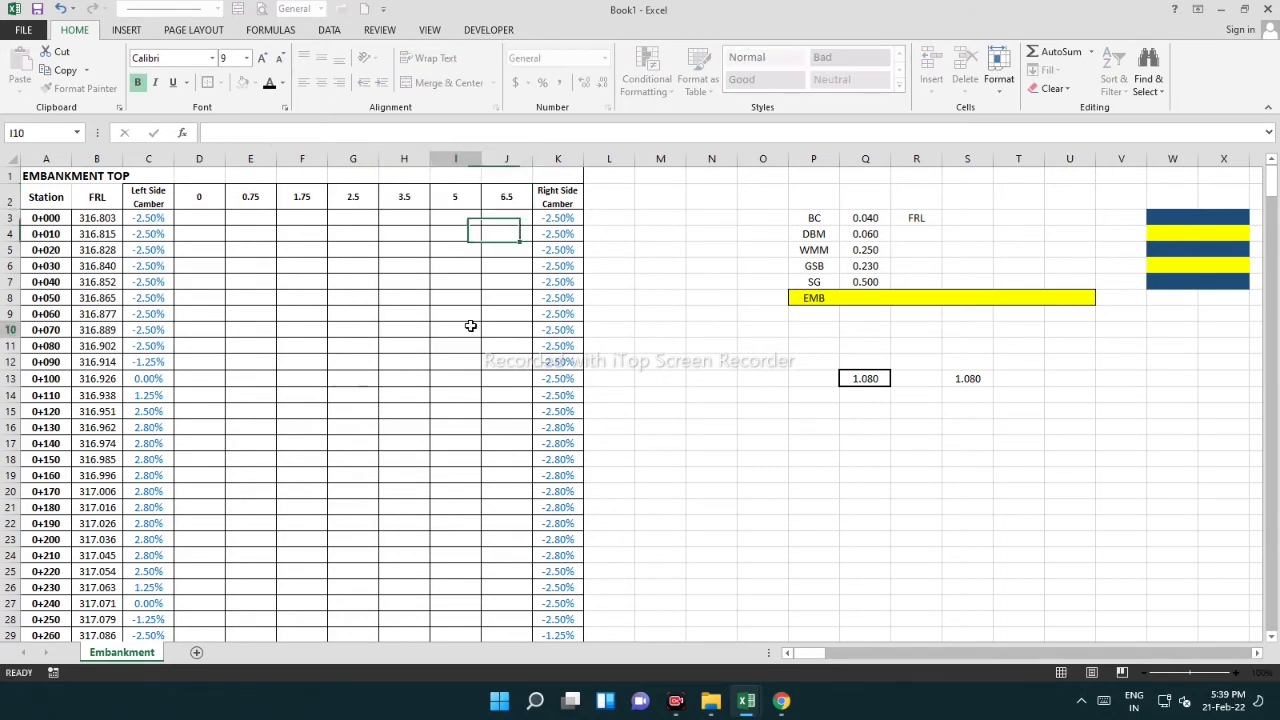
Insert a column before Right Side Camber and enter 7.16 in its header cell K2
click(557, 158)
key(ctrl+shift+equal)
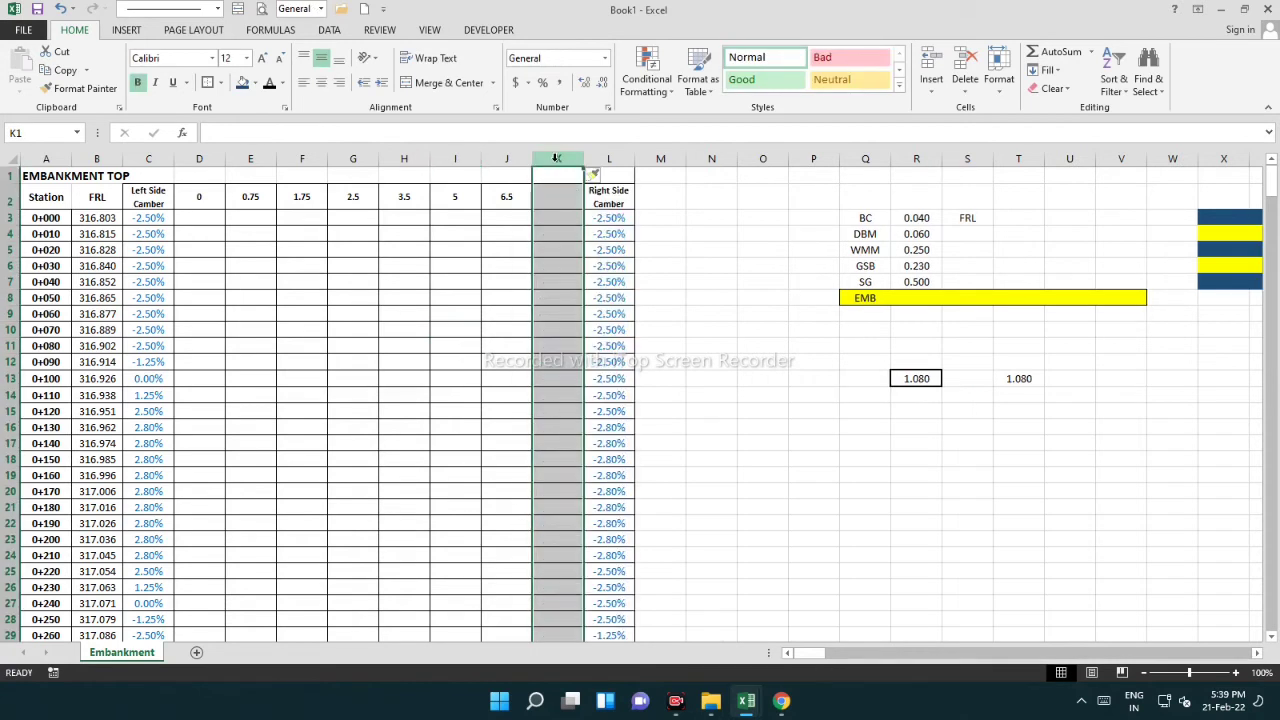
click(550, 197)
text(7.16)
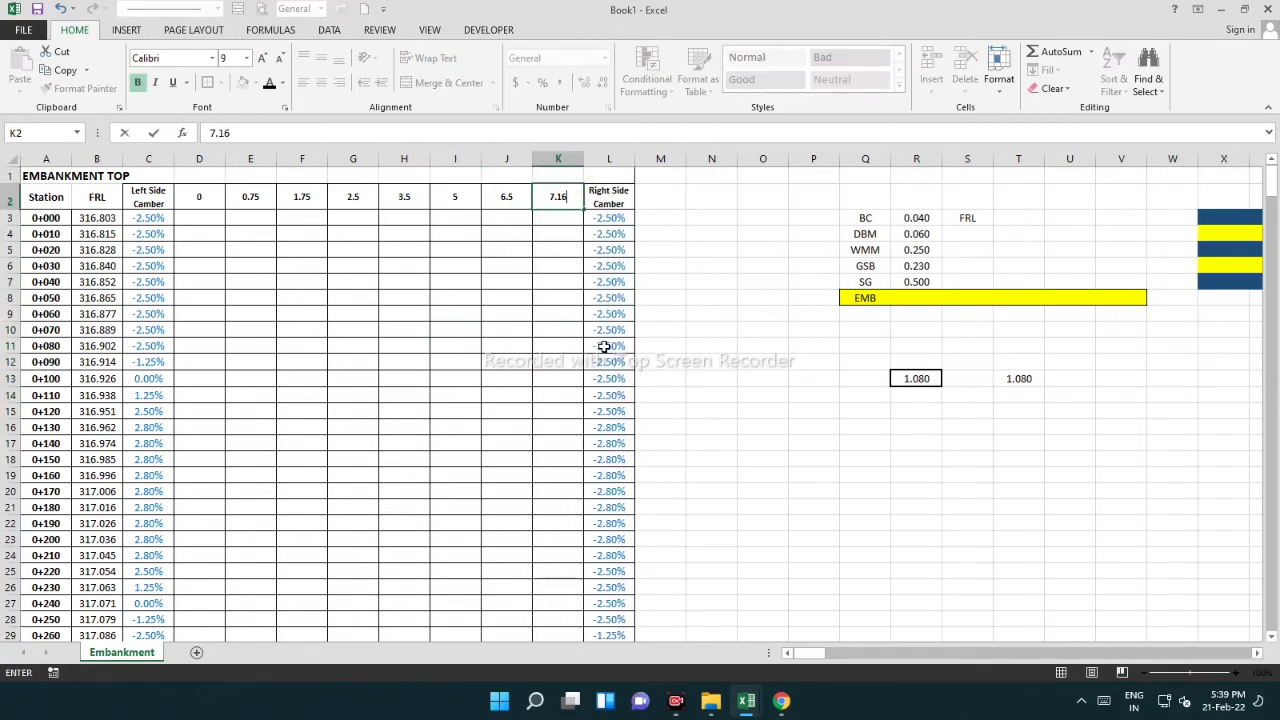
key(Return)
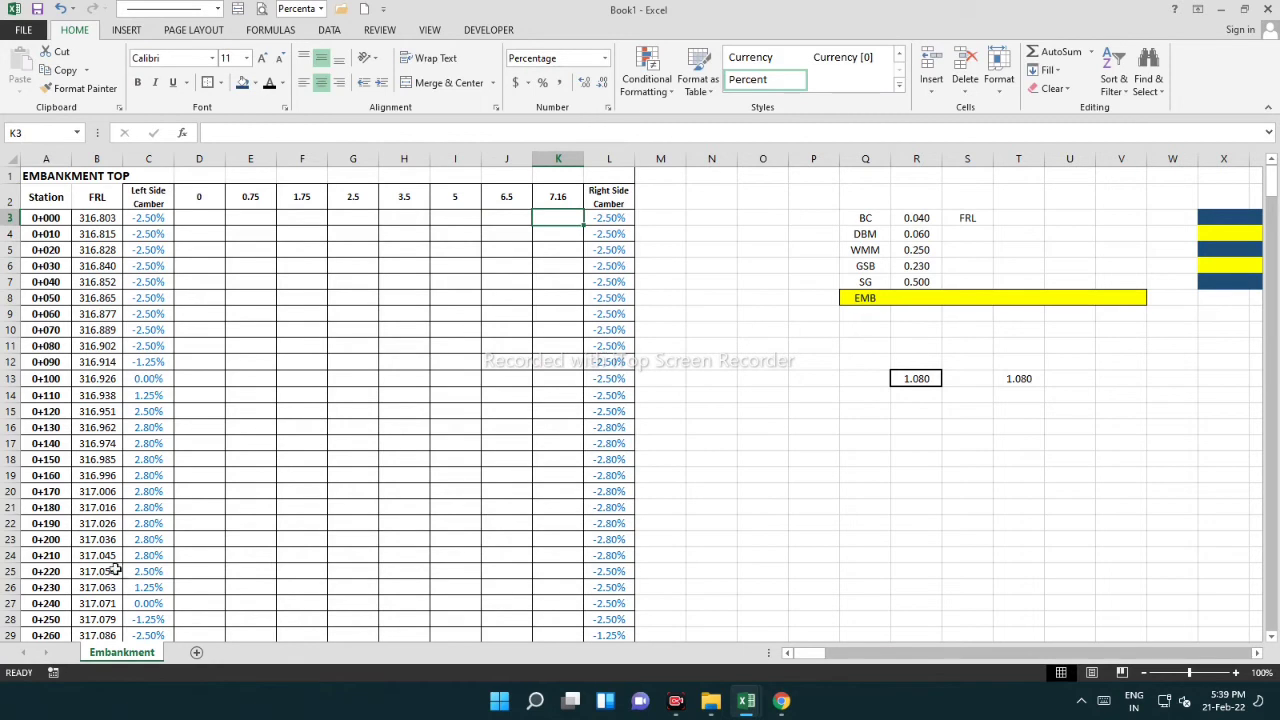
click(469, 260)
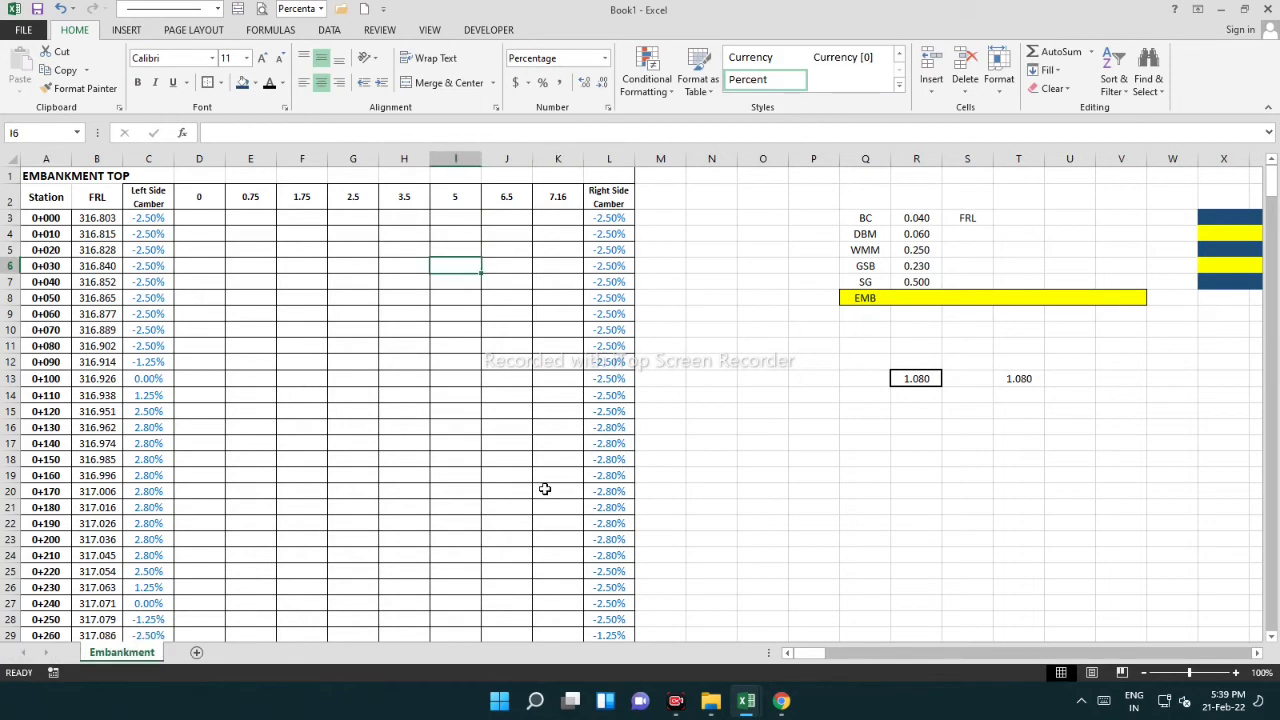
click(551, 197)
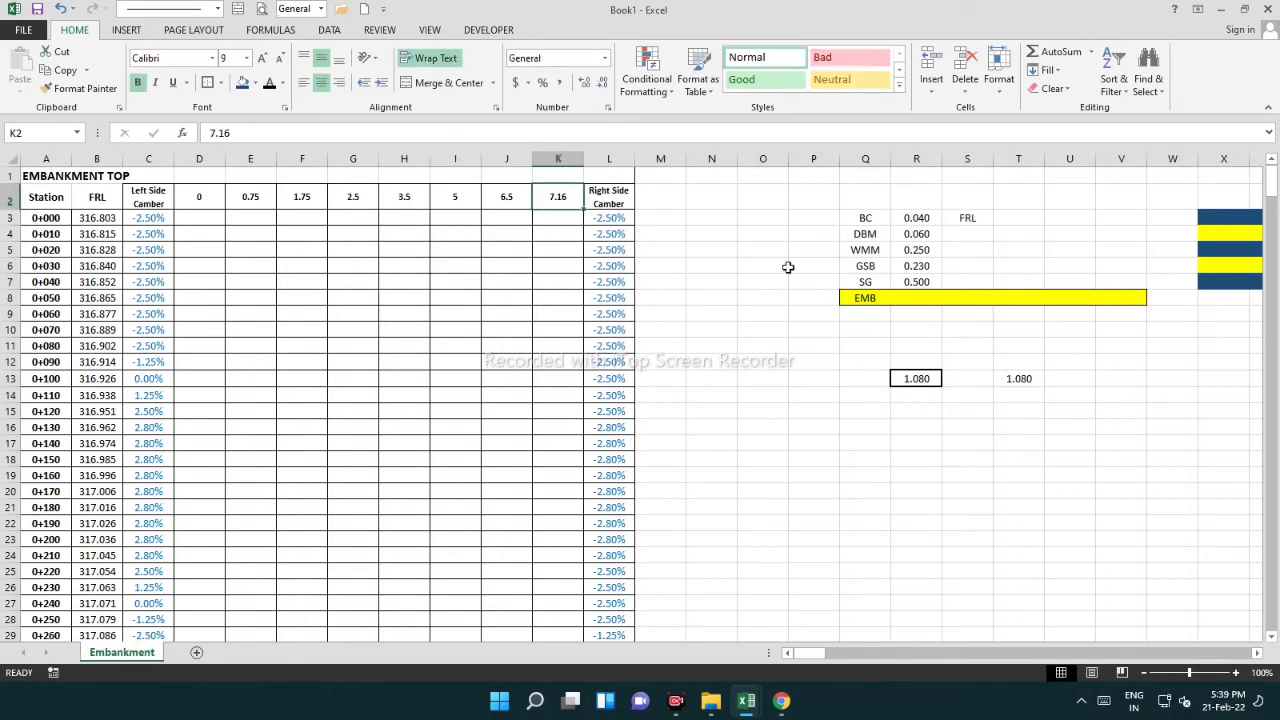
click(765, 443)
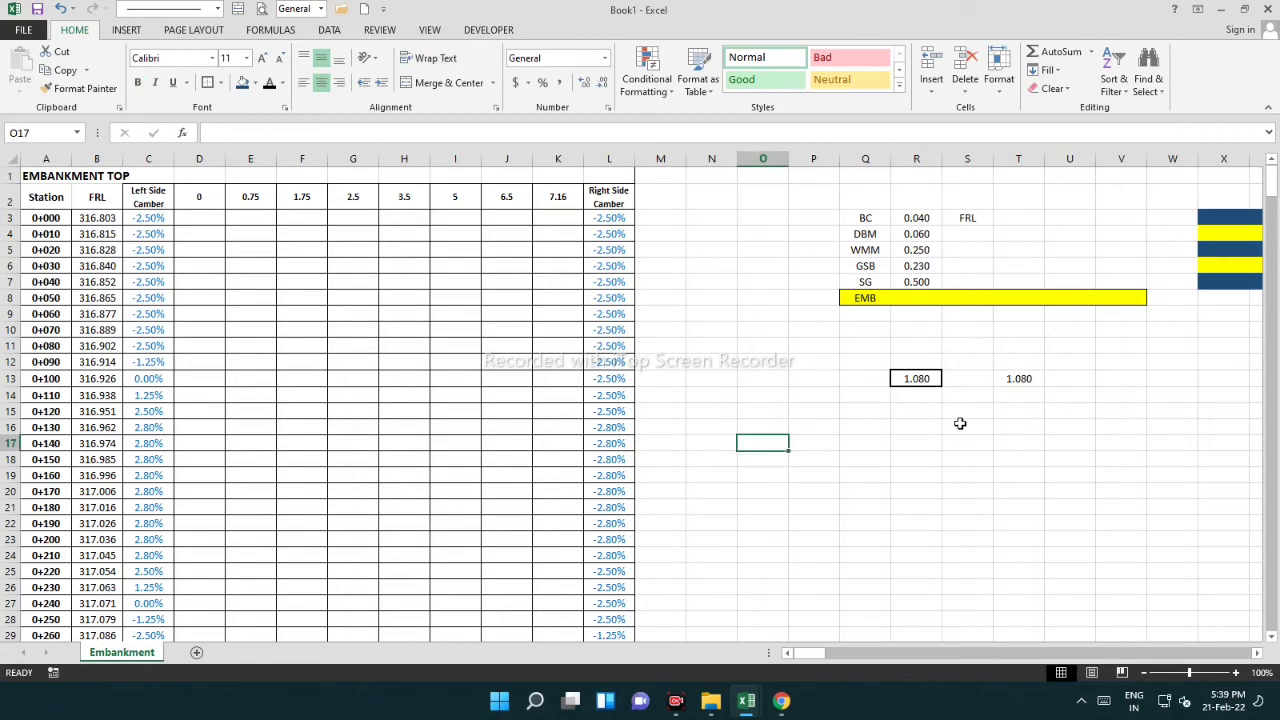
click(910, 462)
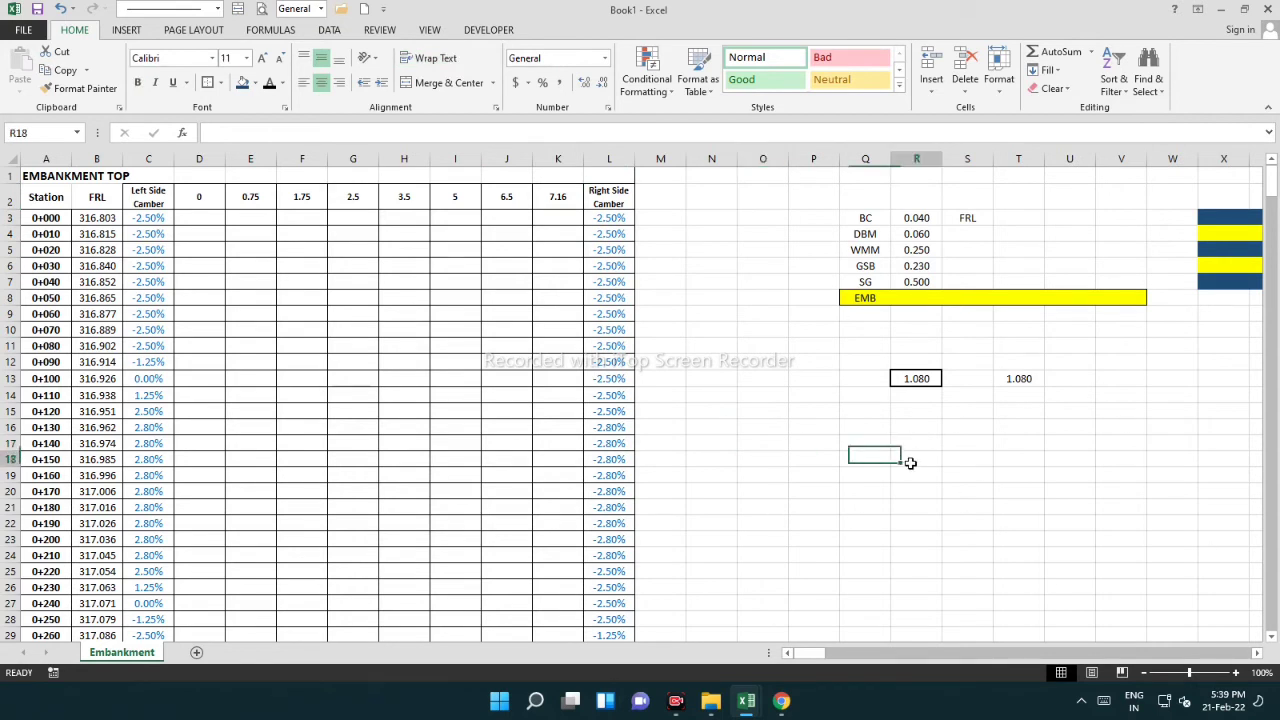
click(558, 197)
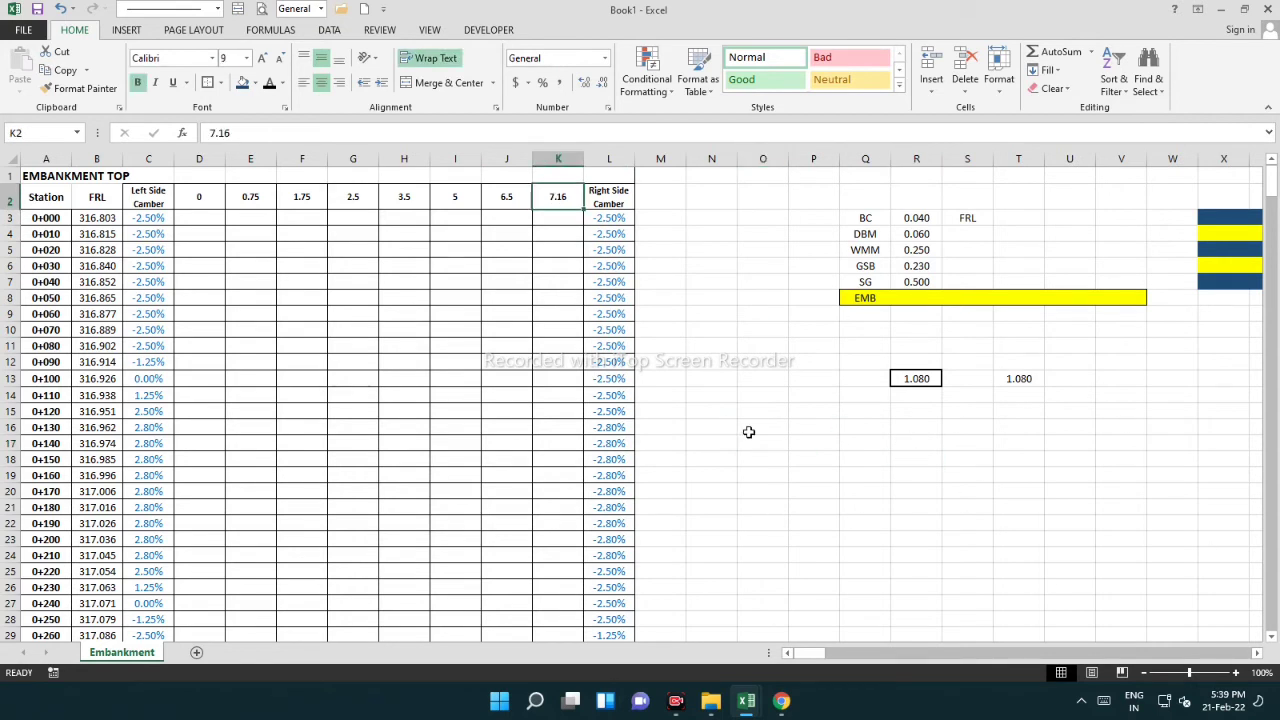
click(755, 331)
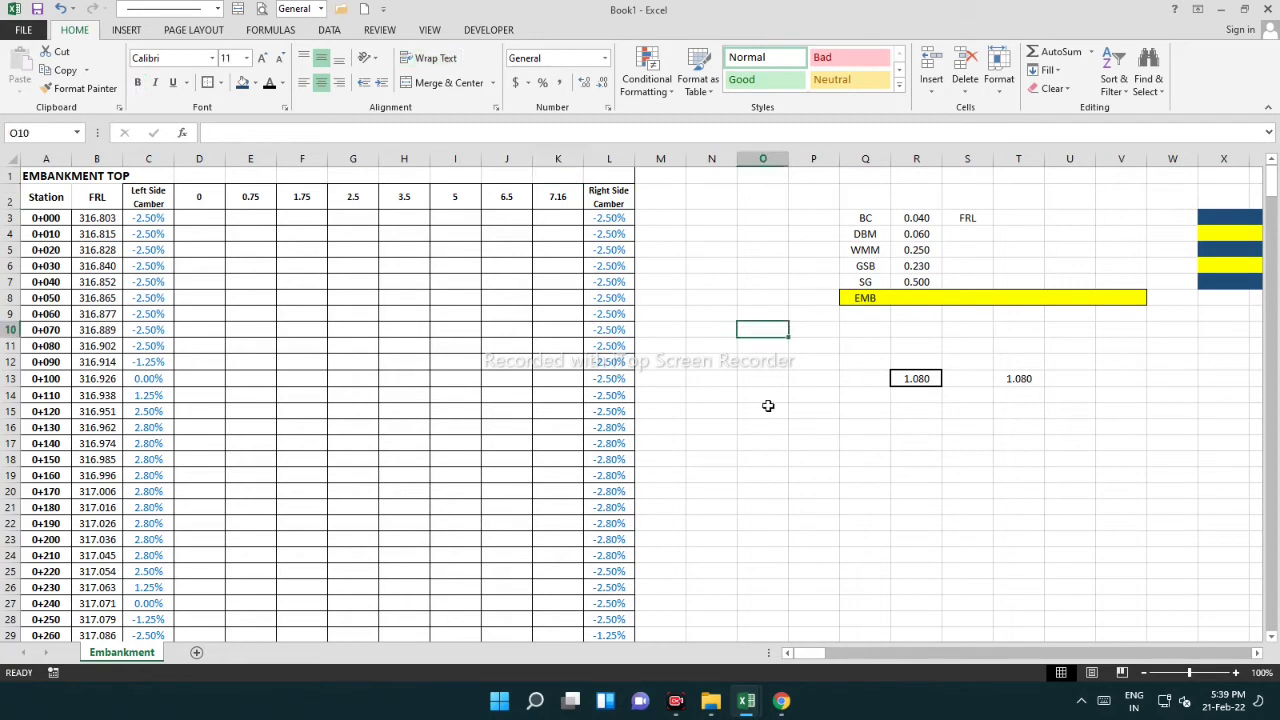
text(1/2)
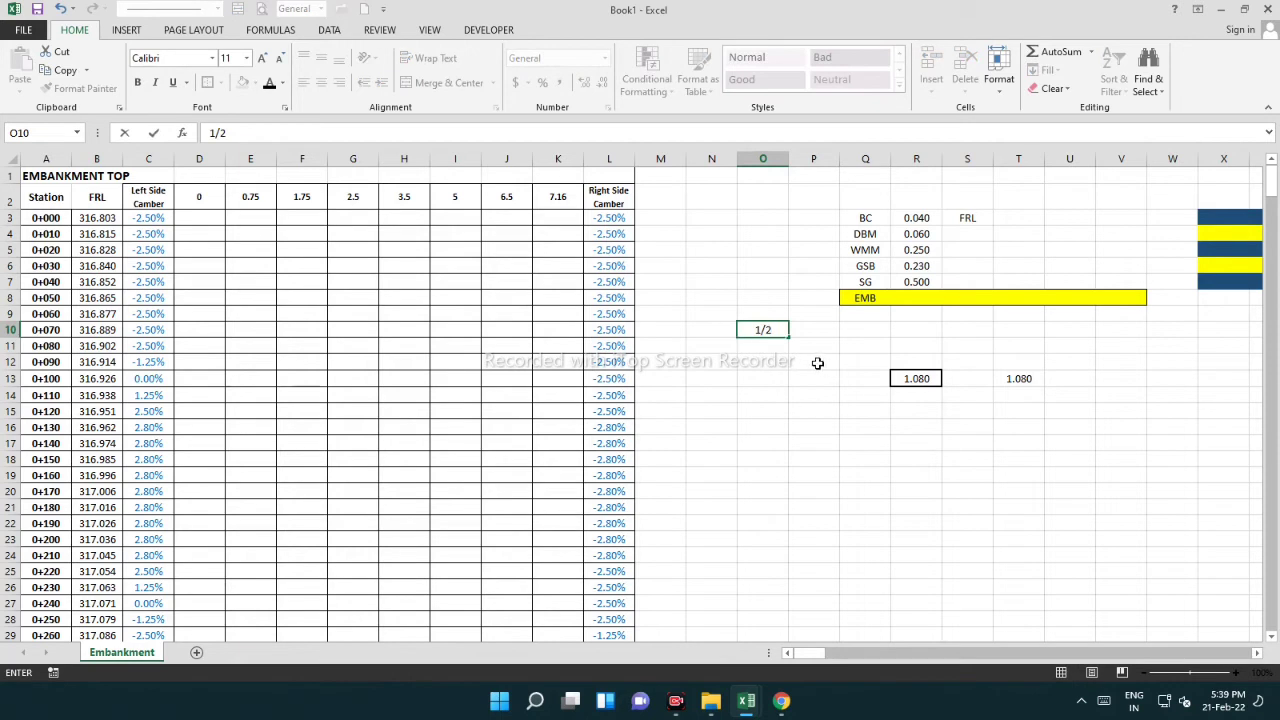
key(Escape)
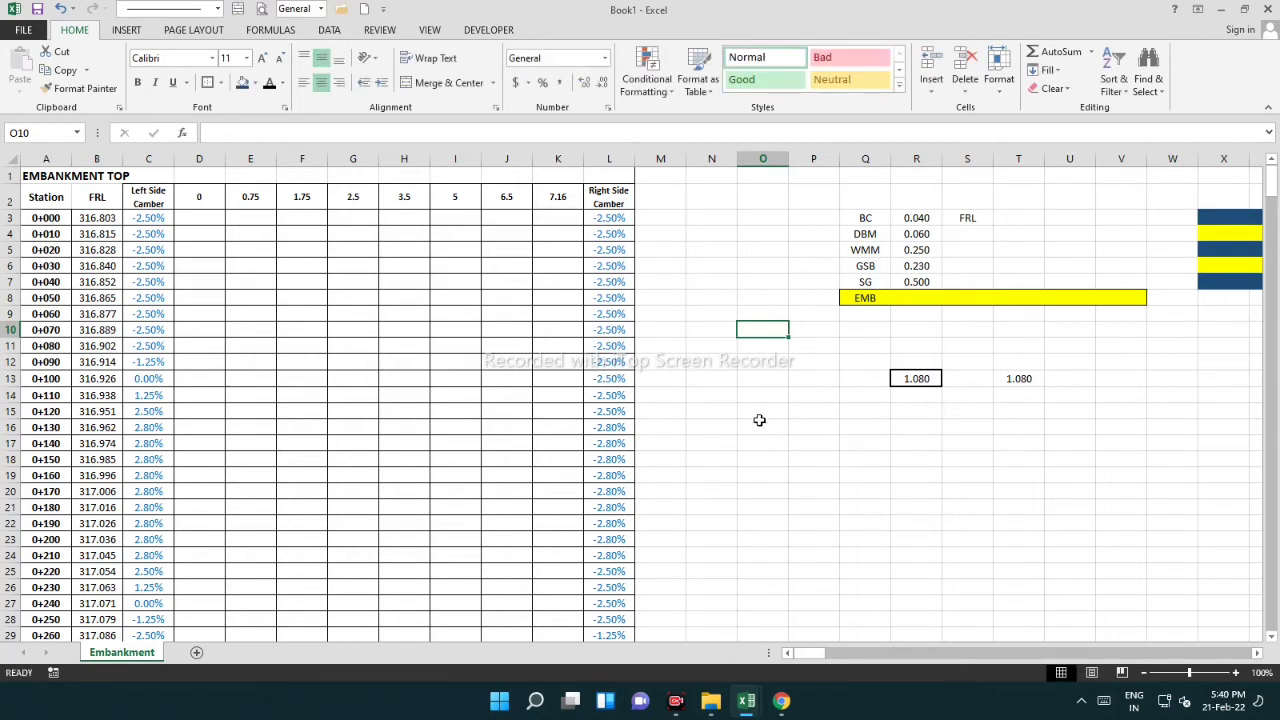
Fill cells O16:O20 with dark blue
mouse_move(759, 425)
mouse_down()
mouse_move(814, 420)
mouse_move(748, 428)
mouse_up()
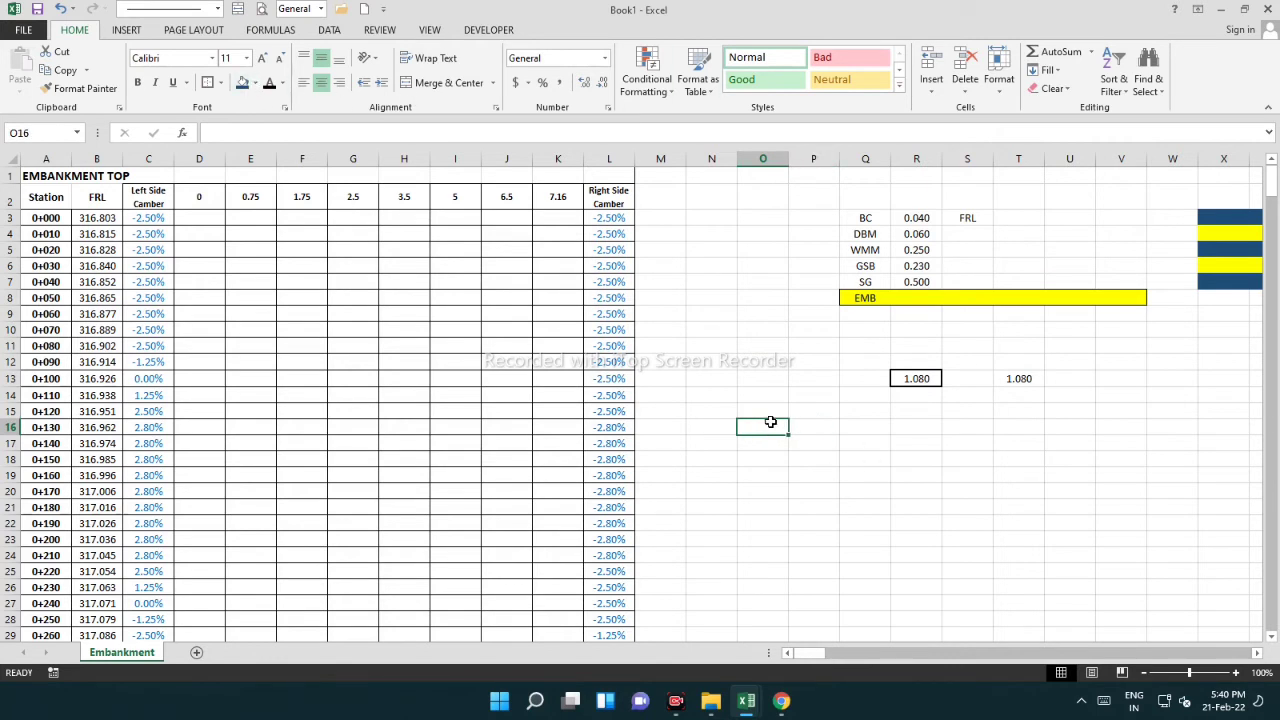
drag(763, 424, 763, 496)
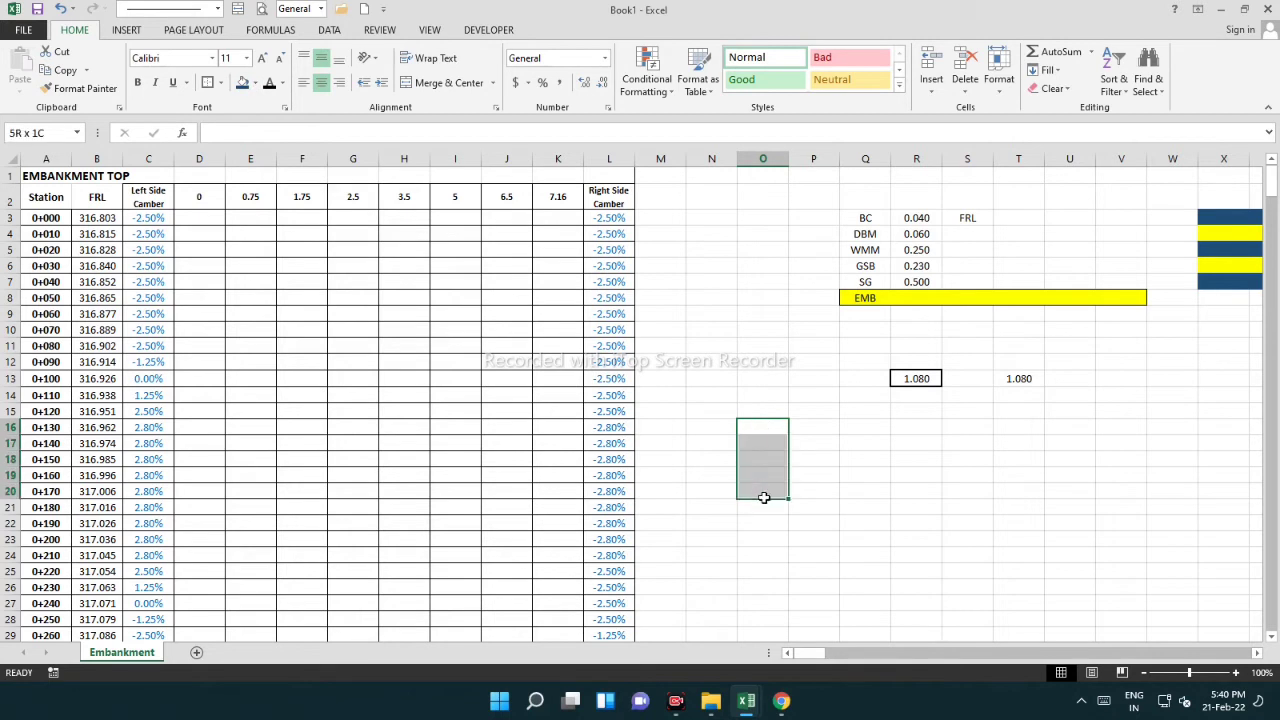
click(242, 82)
Fill cells O20:S20 with yellow to form a strip at the base of the dark blue block
drag(764, 490, 983, 497)
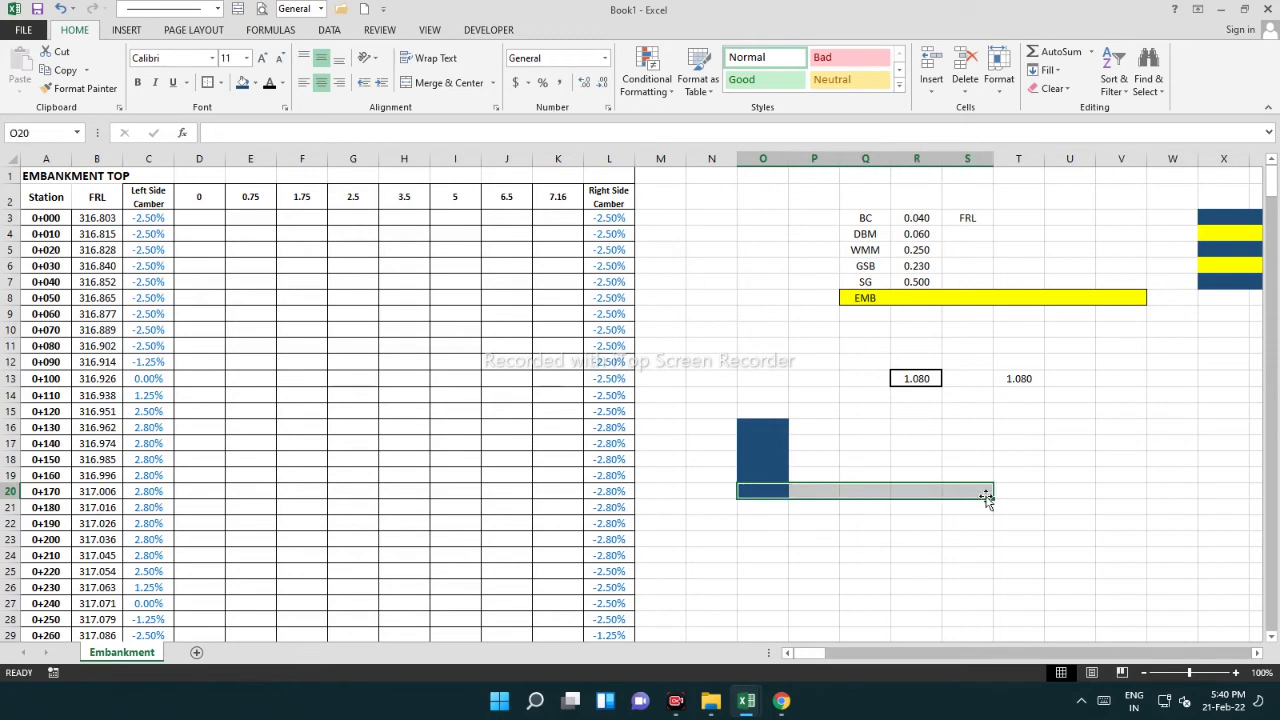
click(240, 85)
click(255, 83)
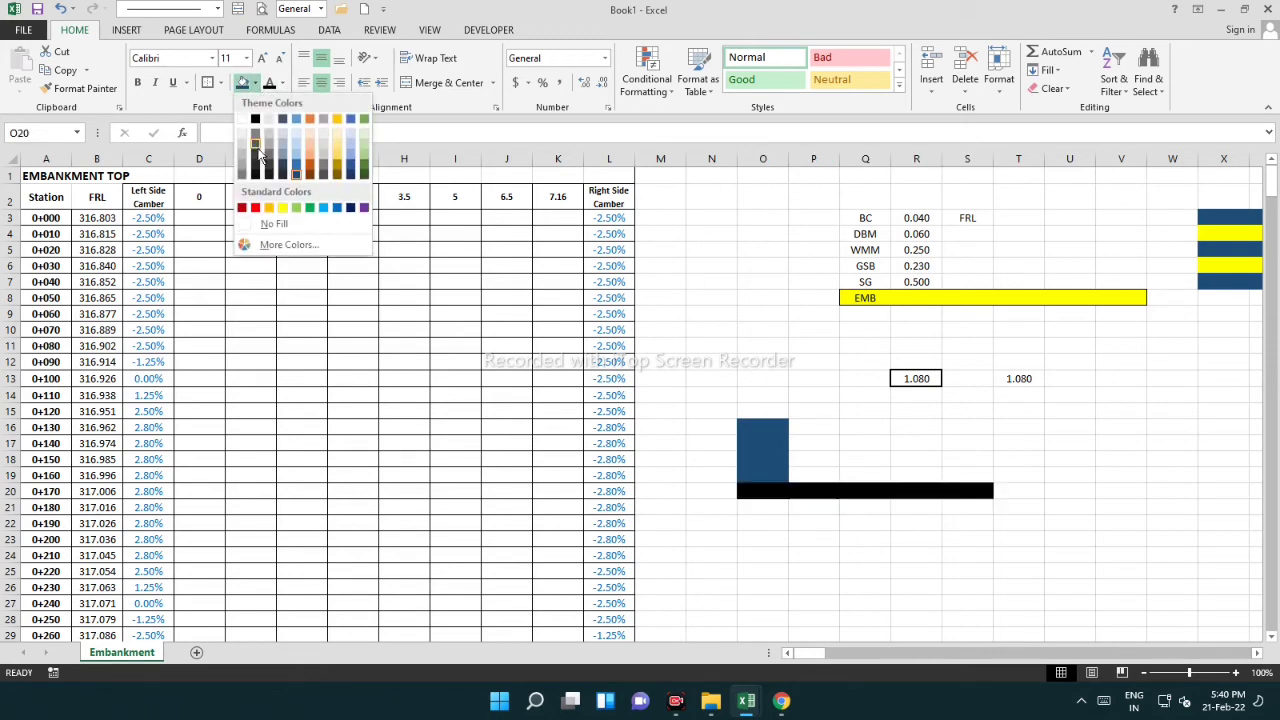
click(282, 207)
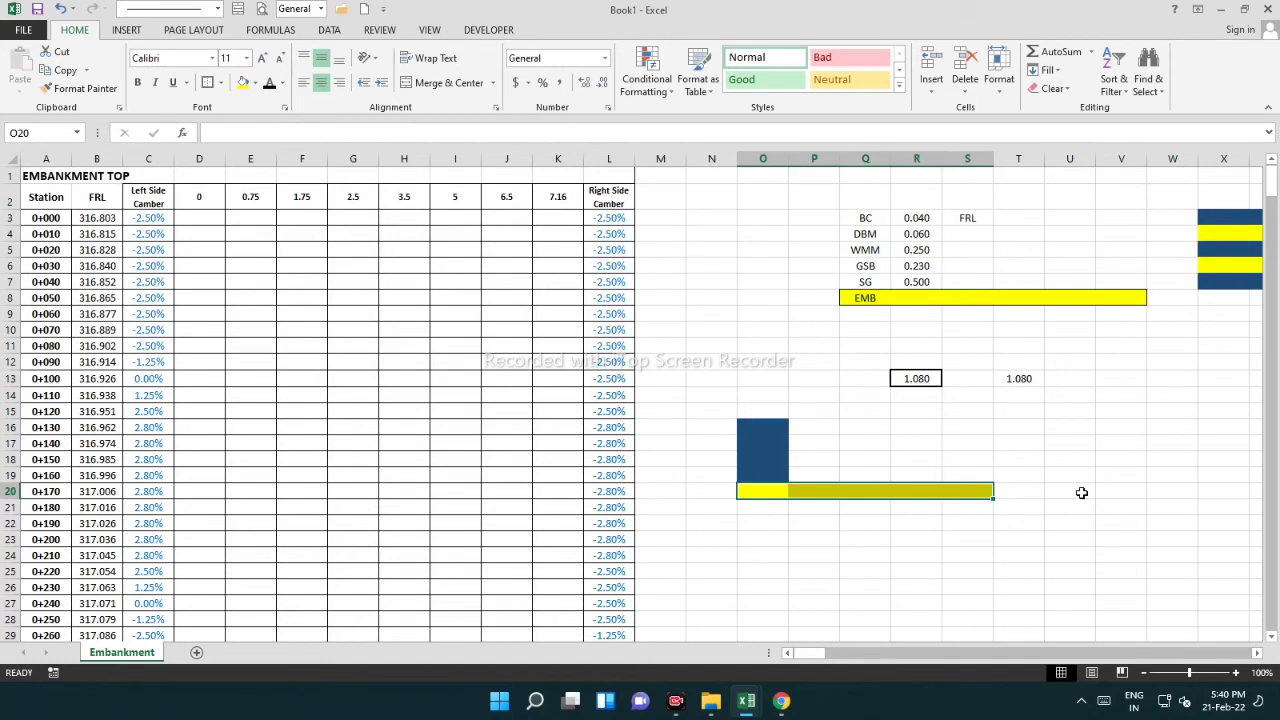
drag(758, 426, 977, 500)
click(820, 521)
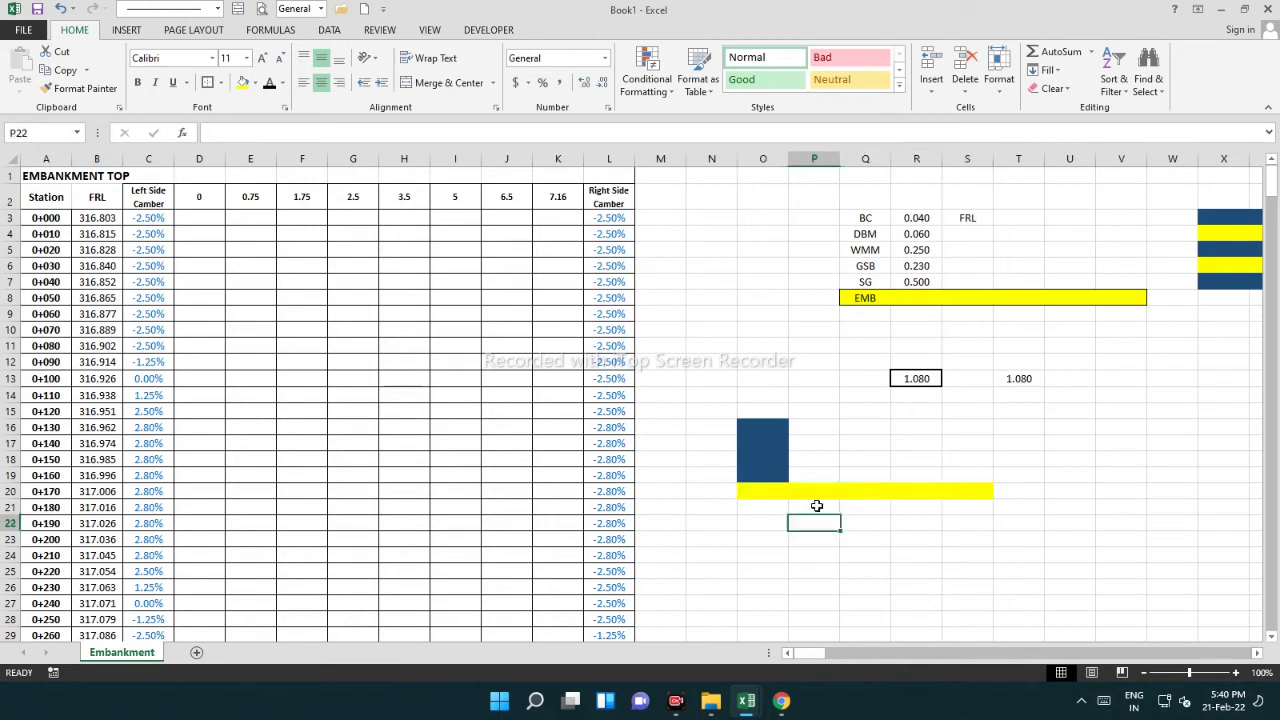
click(760, 440)
Merge and center cells M15:R15 directly above the dark blue block
drag(662, 409, 757, 410)
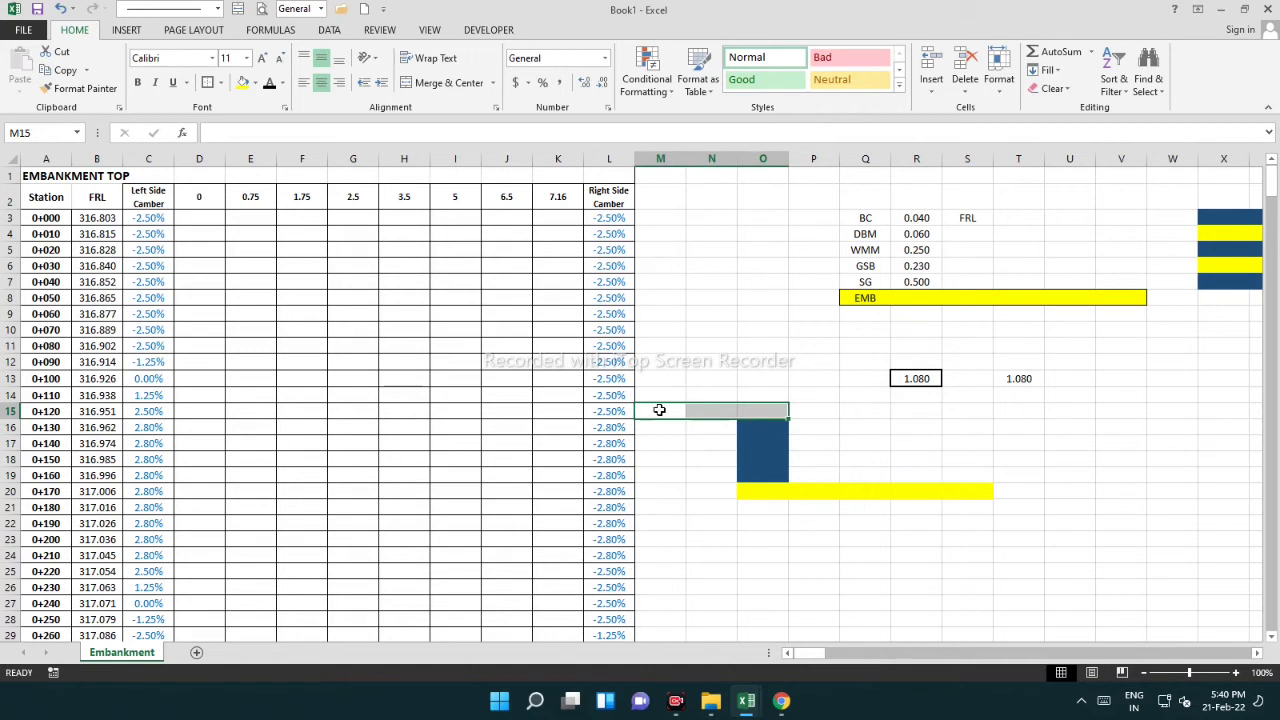
click(972, 450)
drag(674, 413, 910, 410)
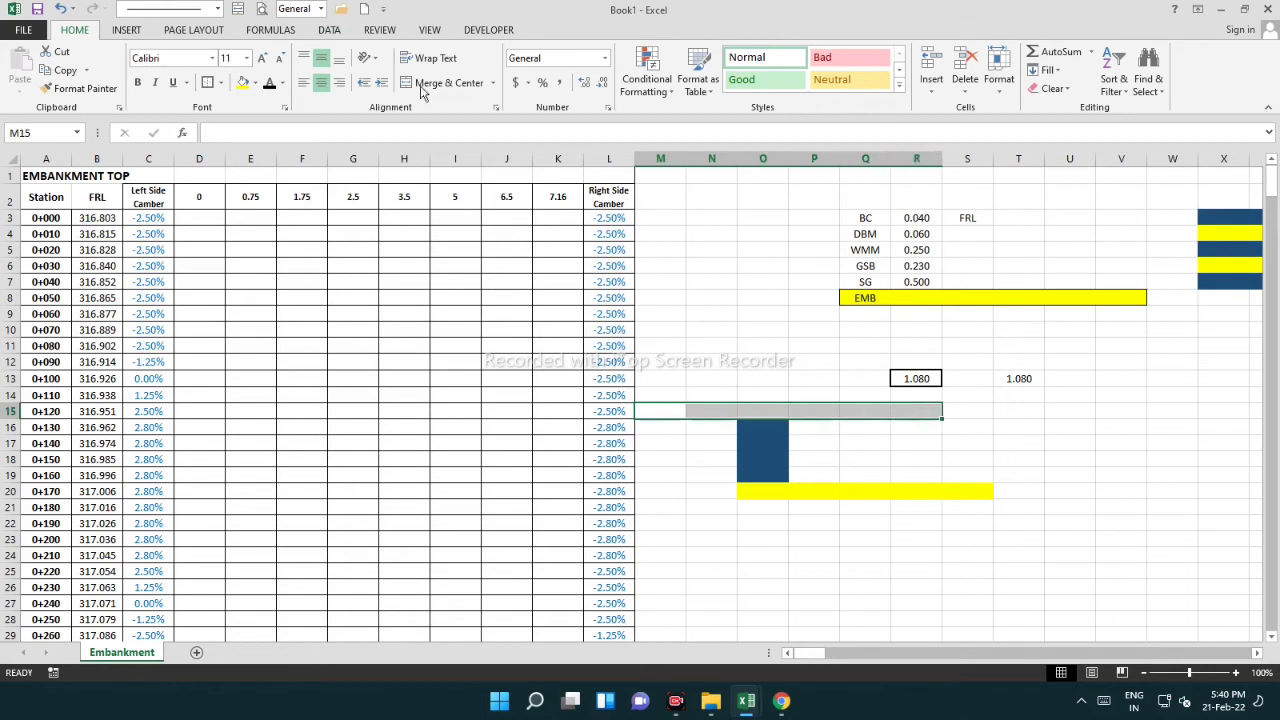
click(440, 82)
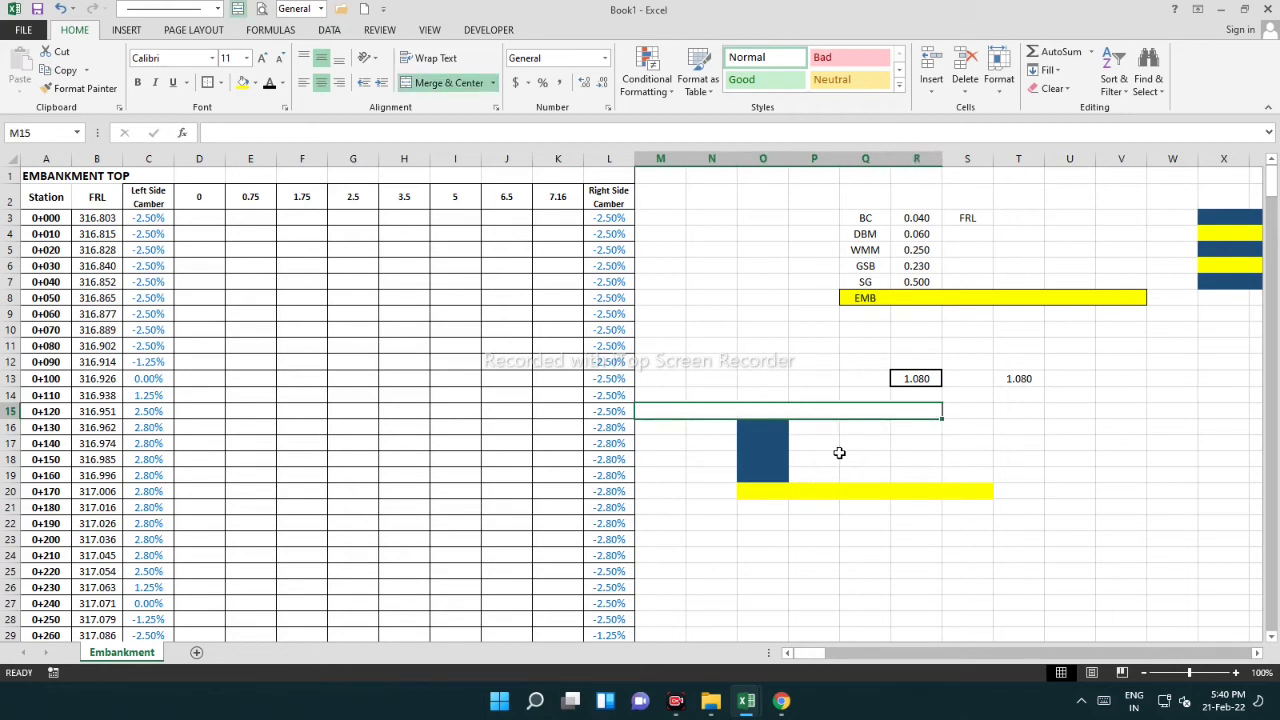
Enter the label 10 m in the merged cell M15:R15
text(10 m)
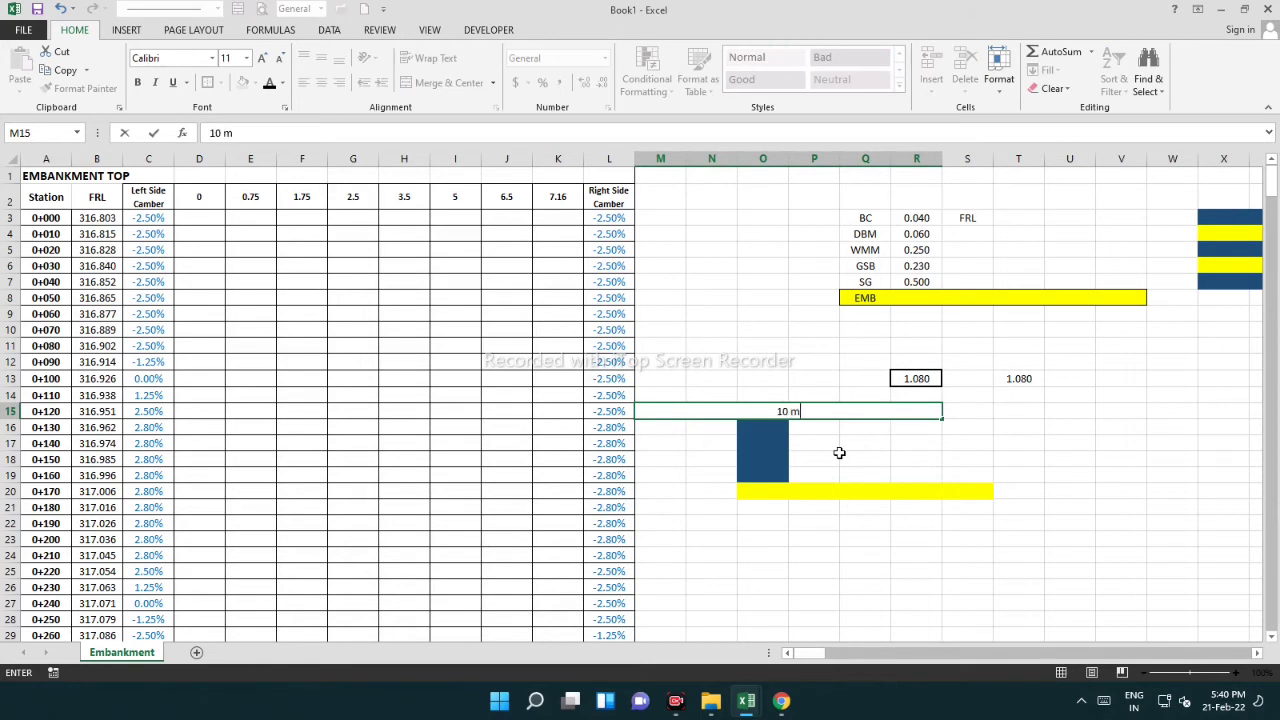
text(tr)
key(BackSpace)
key(BackSpace)
key(BackSpace)
key(BackSpace)
text(m)
key(Return)
click(812, 414)
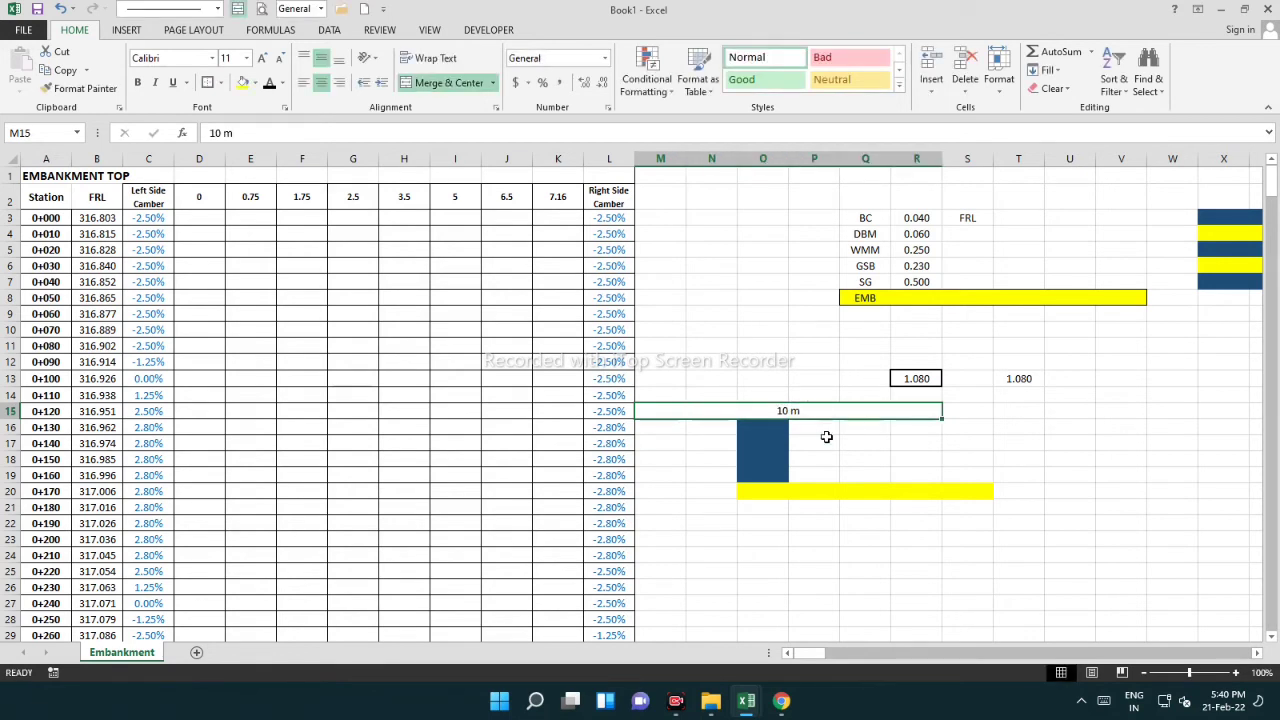
Clear the 10 m label from the merged cell above the dark blue block
click(893, 439)
click(771, 400)
click(782, 413)
key(Delete)
Draw a horizontal straight arrow about 3.6" long along the lower edge of the merged cell M15:R15
click(130, 31)
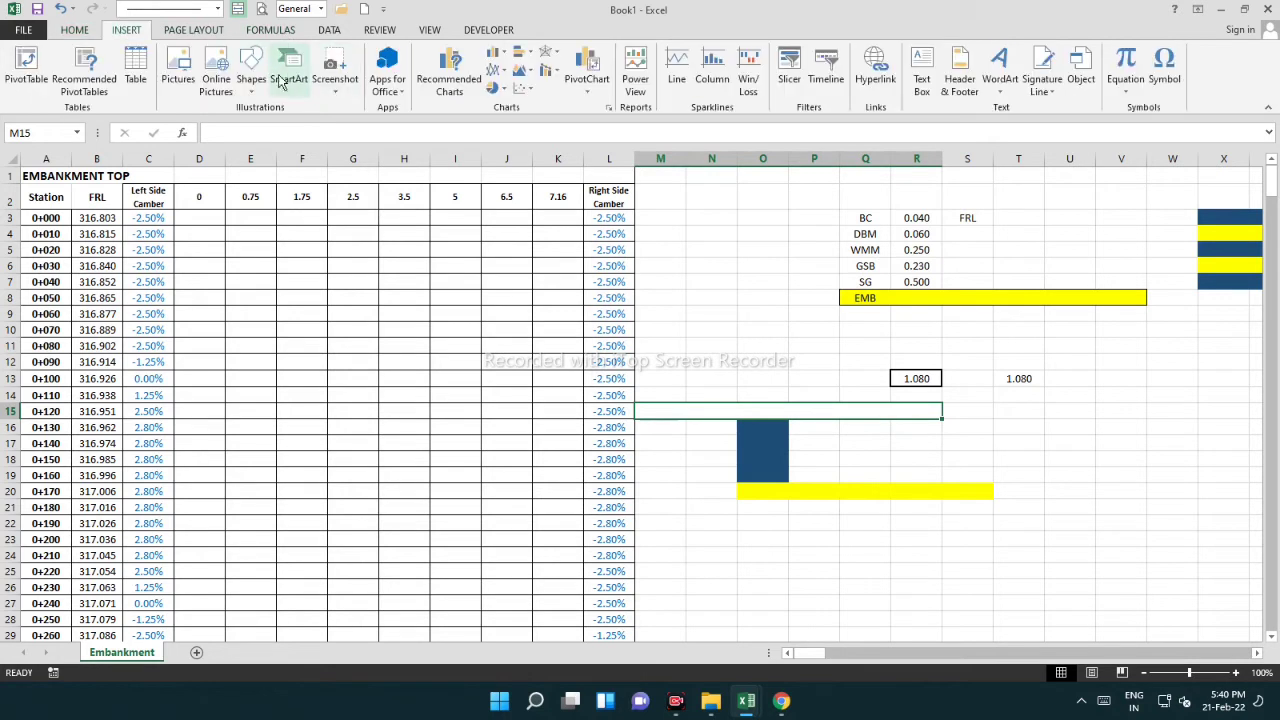
click(251, 78)
click(276, 126)
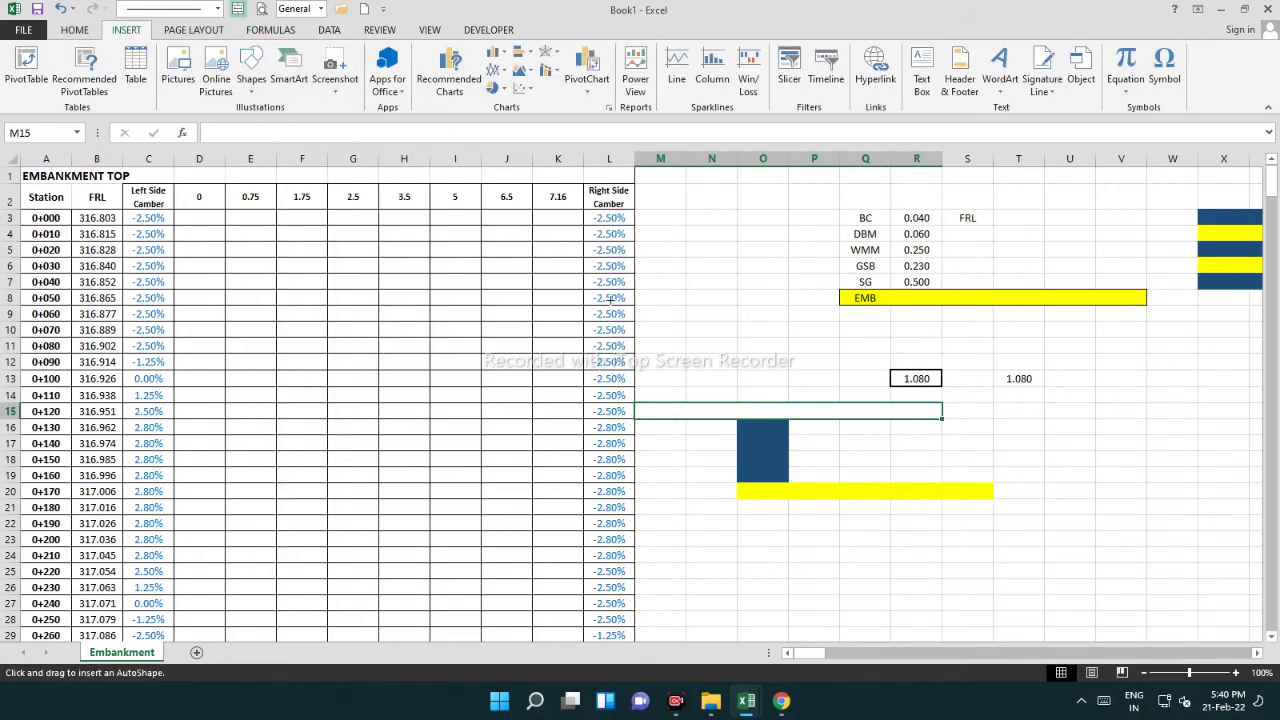
mouse_move(636, 419)
mouse_down()
mouse_move(711, 494)
mouse_move(823, 420)
mouse_move(909, 420)
mouse_up()
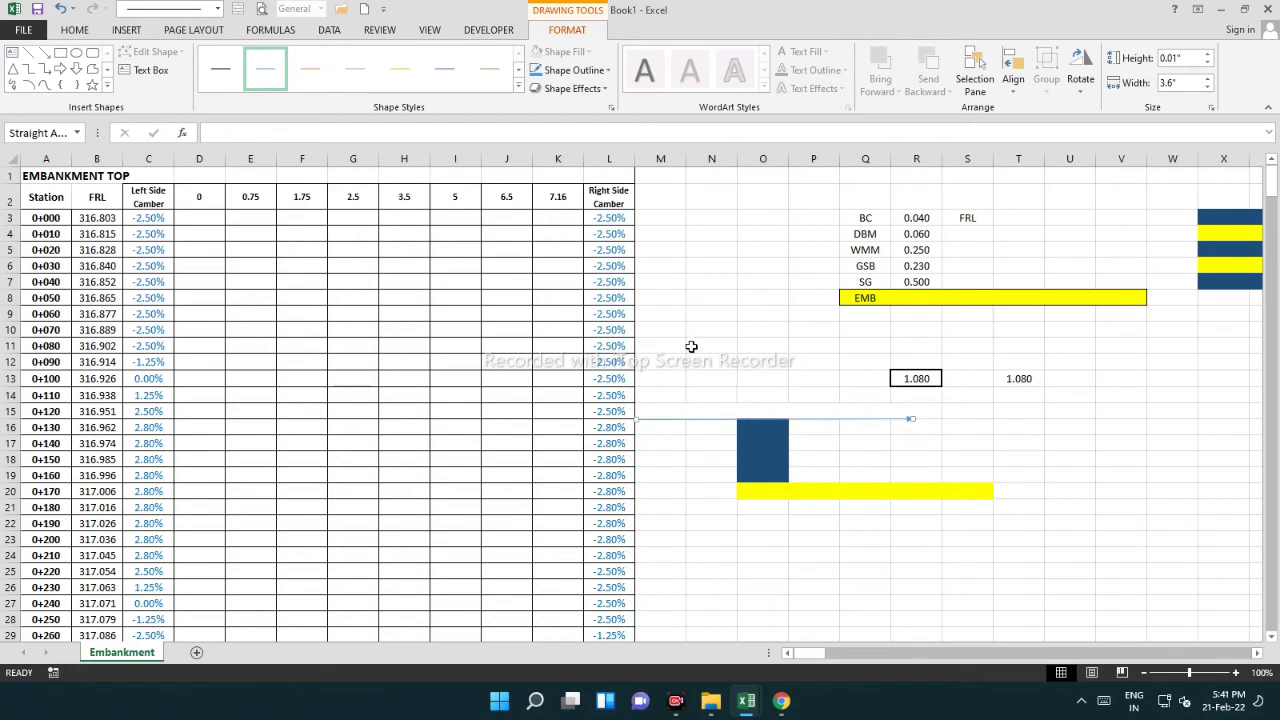
Enter 10 in cell O14, above the arrow, as its width label
click(778, 394)
text(1)
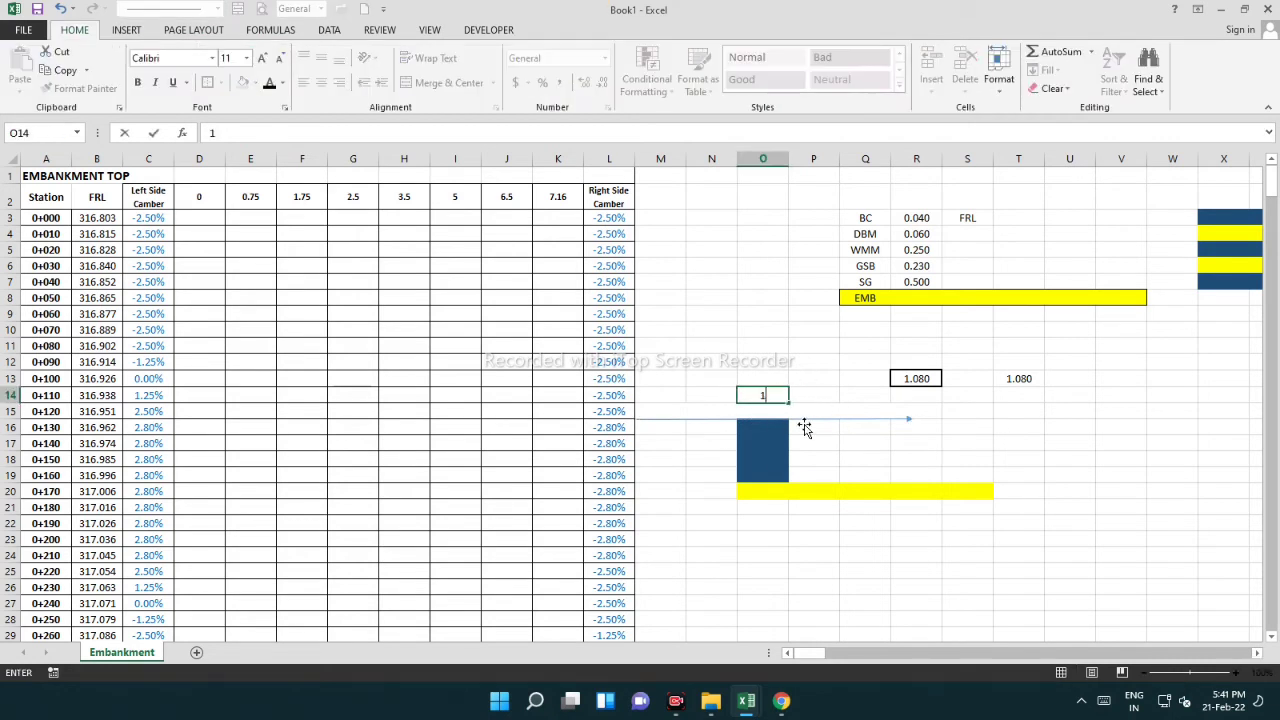
text(0)
click(805, 428)
click(846, 426)
click(886, 397)
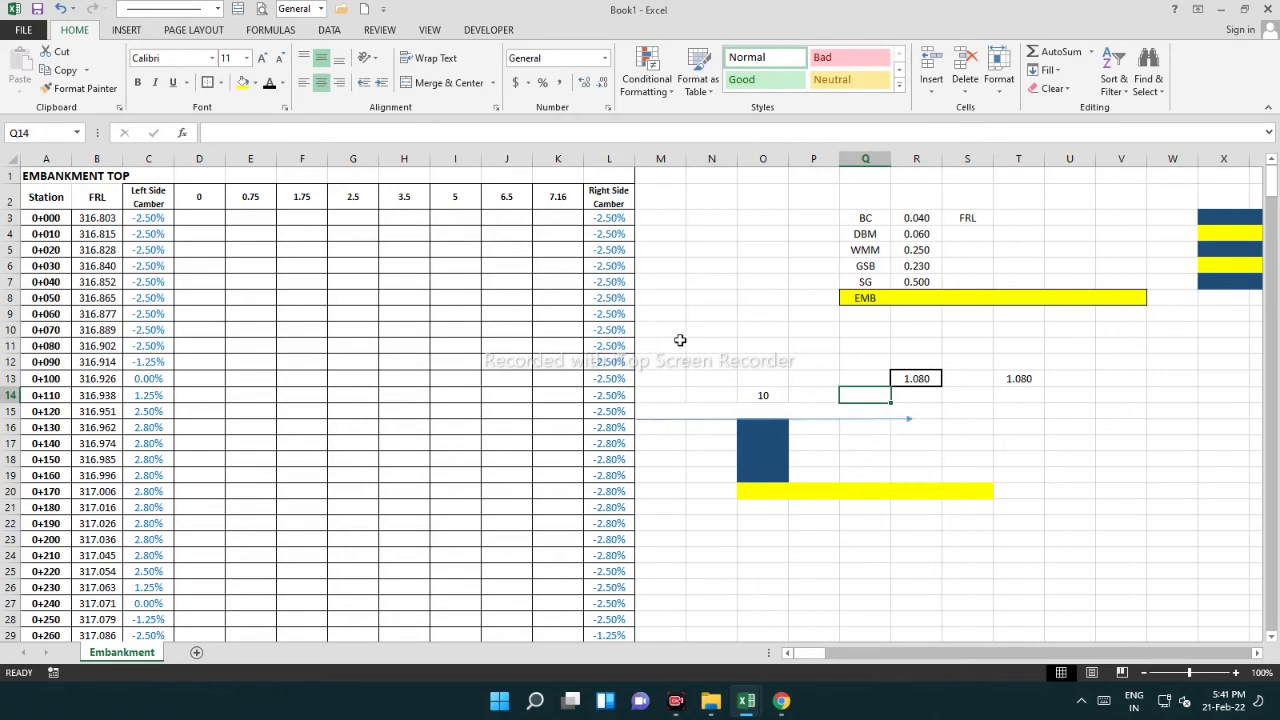
drag(871, 395, 877, 437)
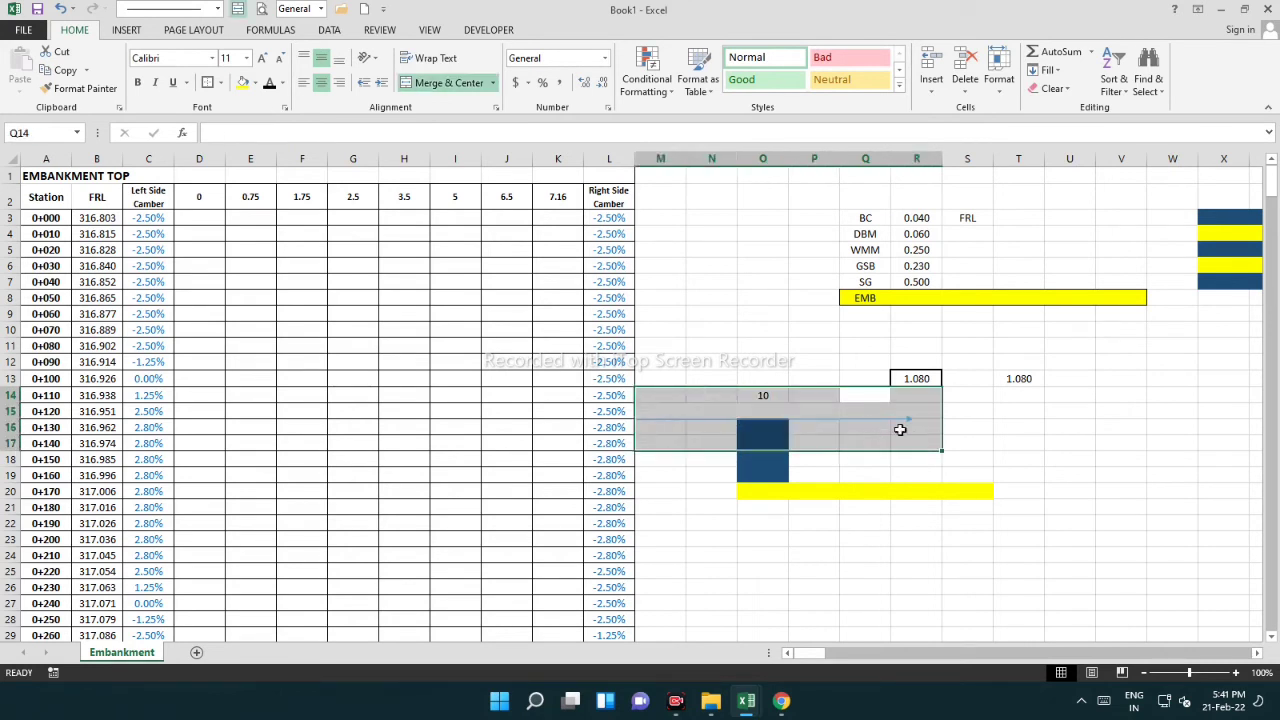
click(988, 412)
scroll(763, 394, down, 2)
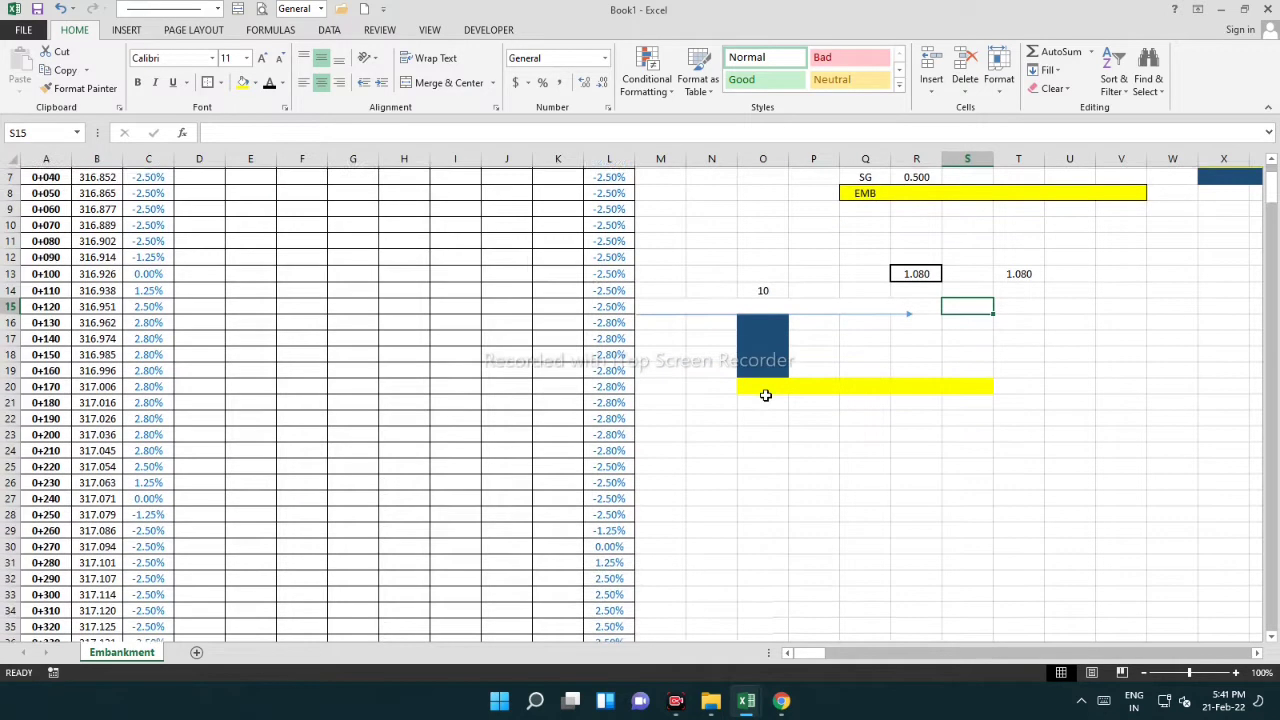
drag(725, 291, 957, 406)
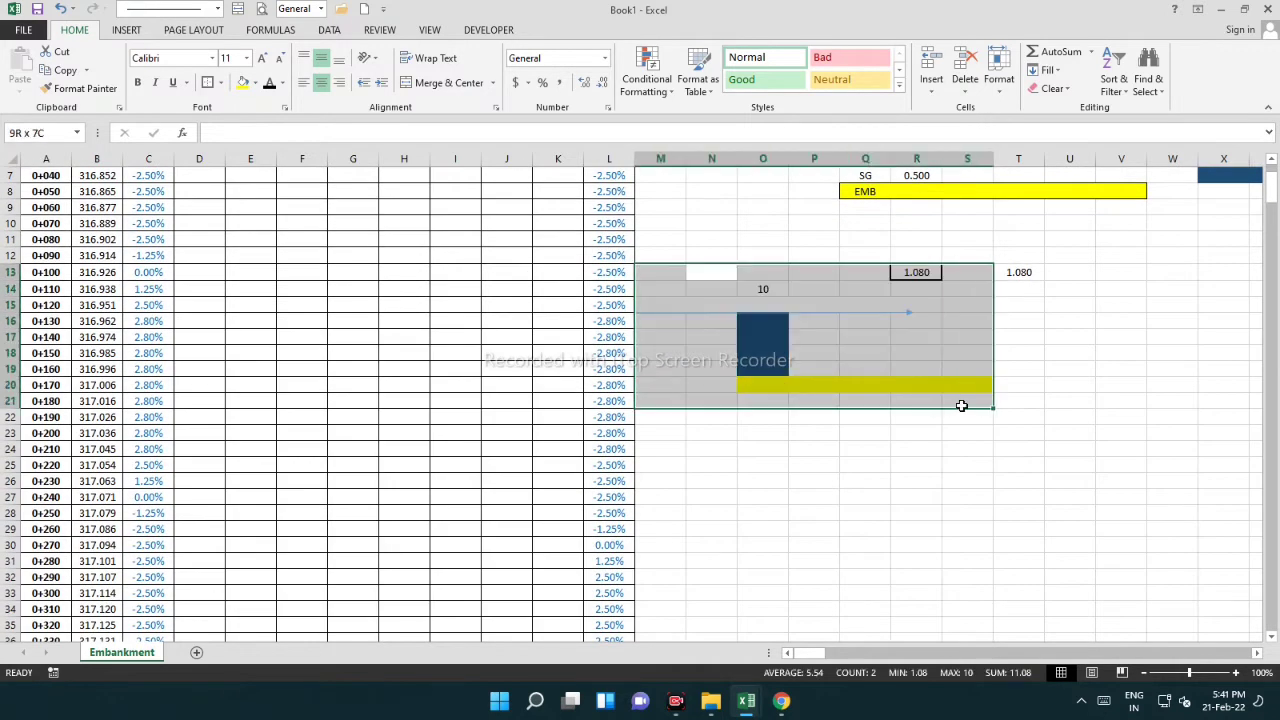
Clear the 10 label and remove all cell fill from the old sketch area M14:S21
drag(672, 292, 976, 402)
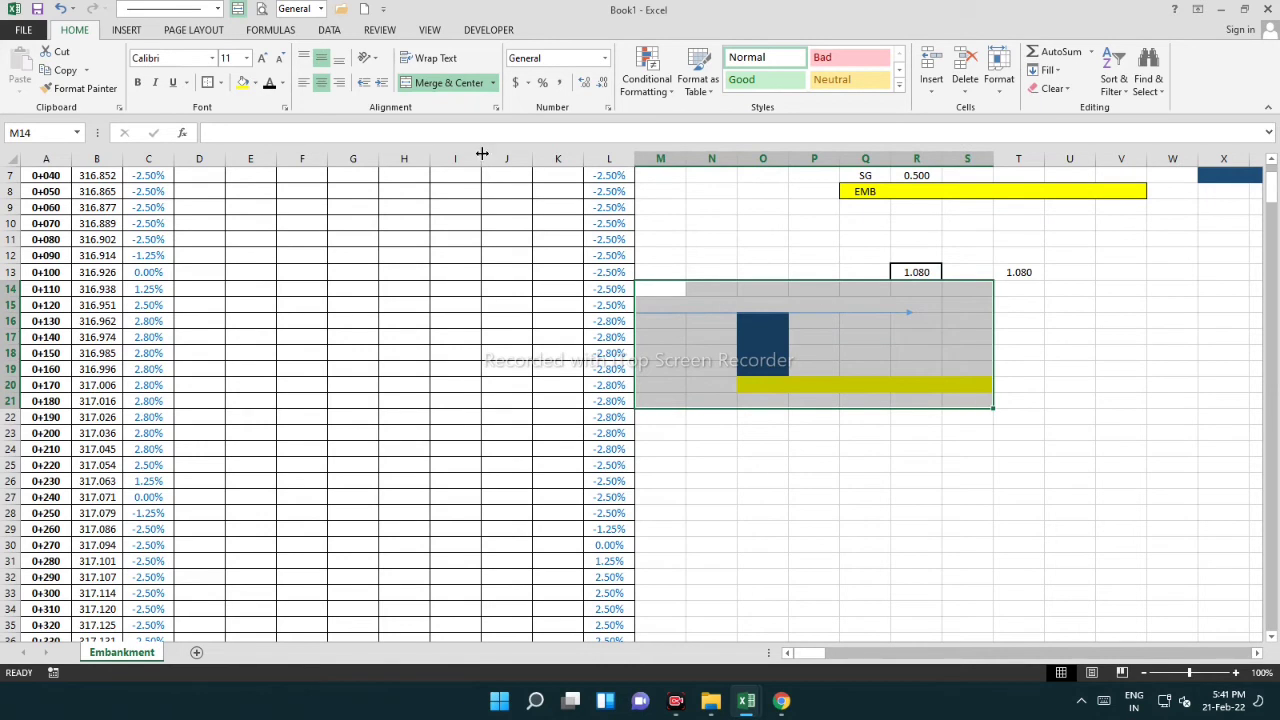
click(255, 83)
click(274, 224)
click(832, 391)
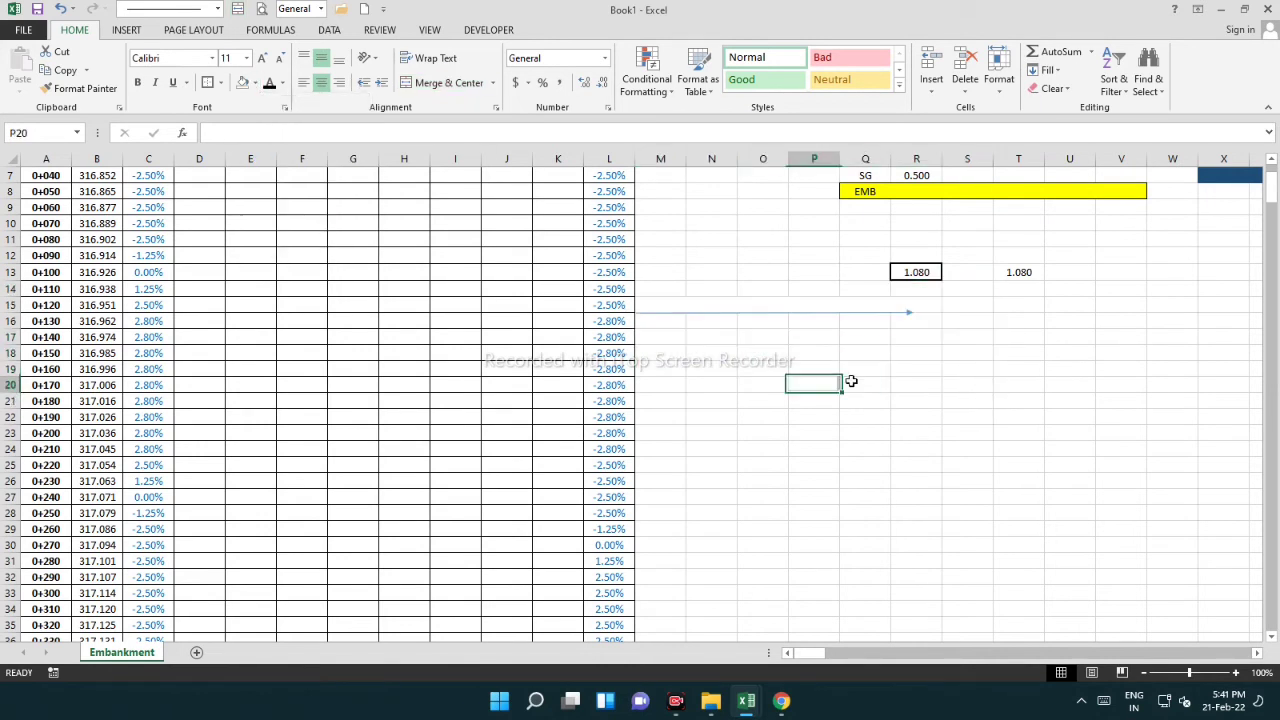
Delete the straight arrow left over from the old sketch and unmerge M15:R15
click(814, 313)
key(Delete)
click(795, 288)
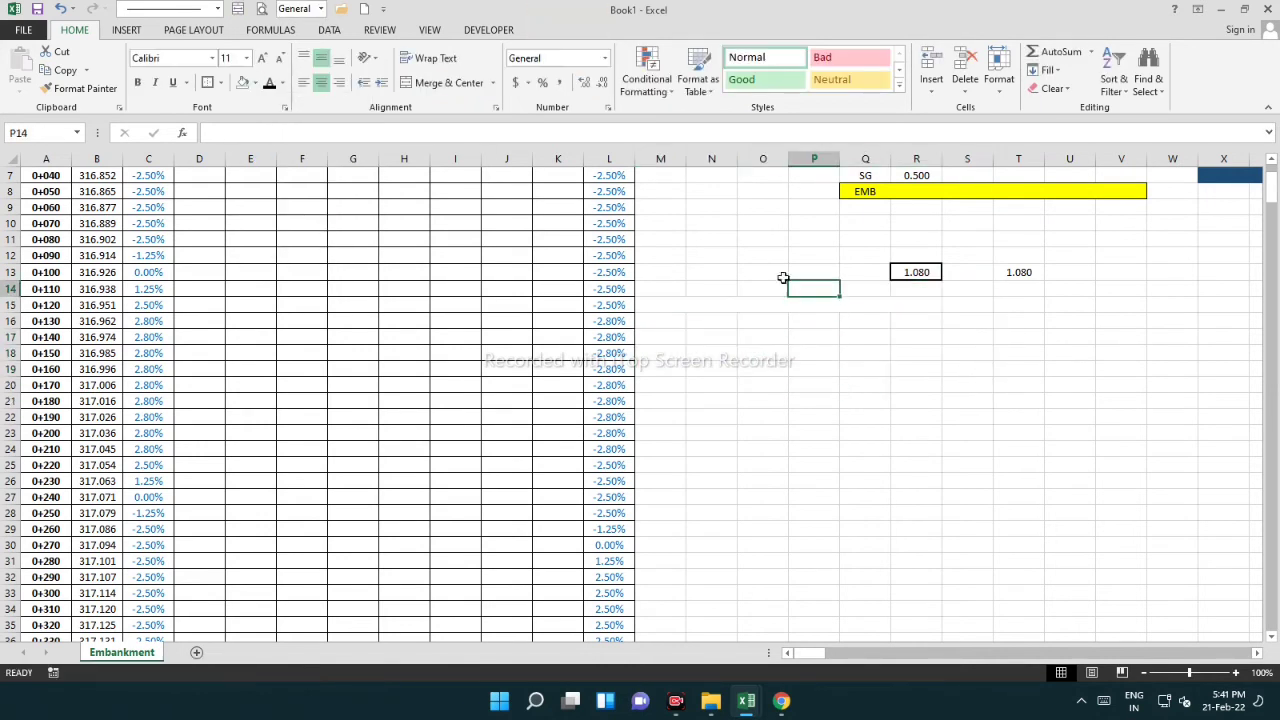
click(709, 301)
click(418, 88)
click(845, 337)
scroll(851, 451, up, 2)
scroll(851, 451, down, 4)
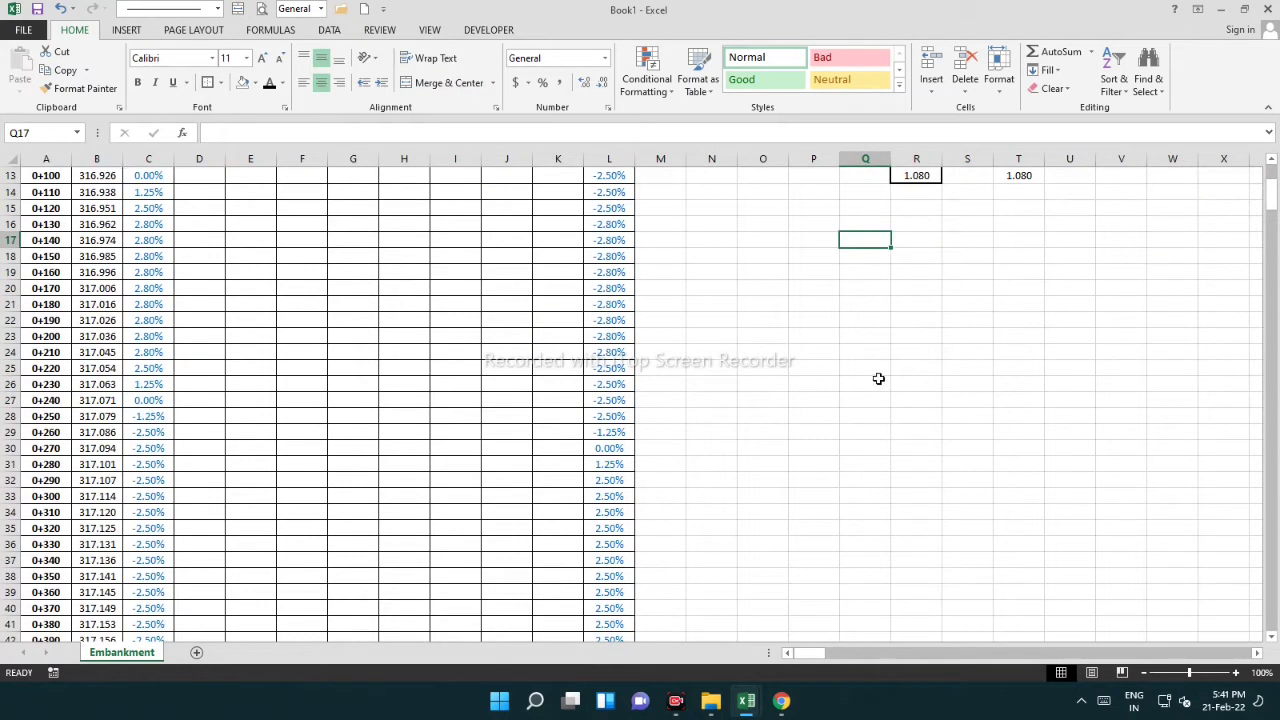
Fill P21:U21 with dark orange to form the road-width bar of the sketch
scroll(878, 379, up, 1)
drag(804, 352, 1086, 354)
scroll(923, 411, up, 2)
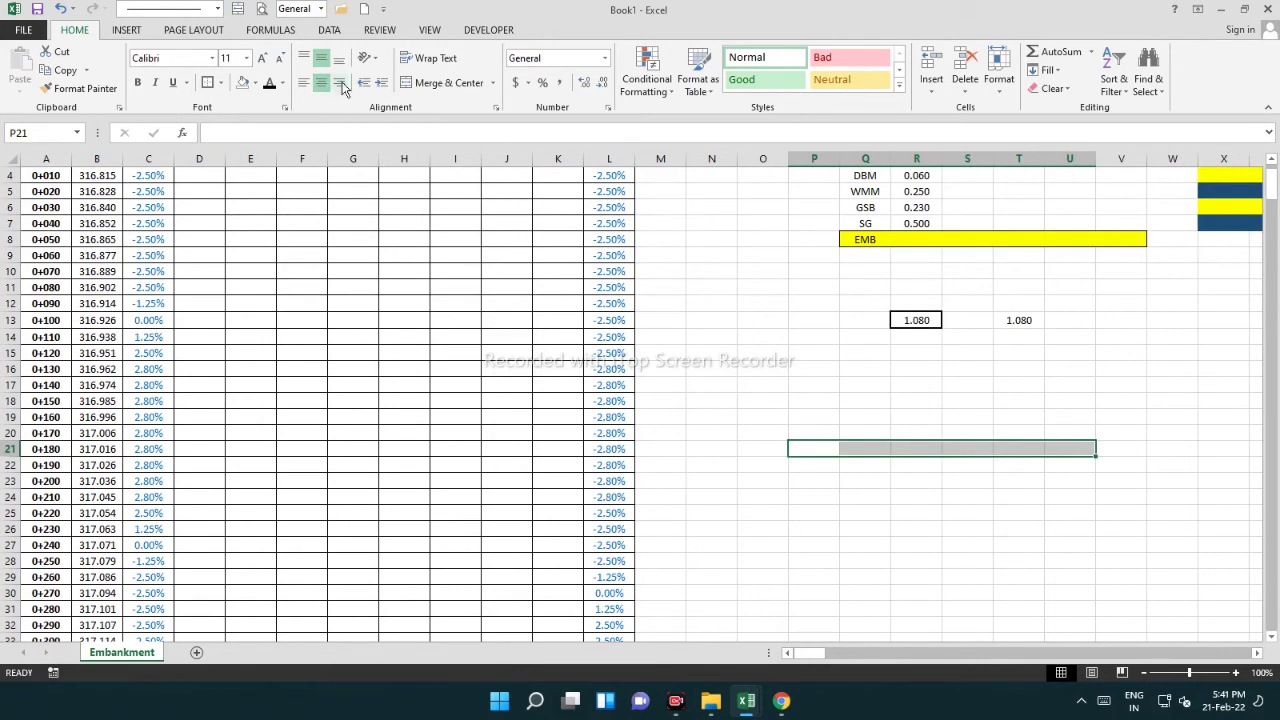
click(256, 84)
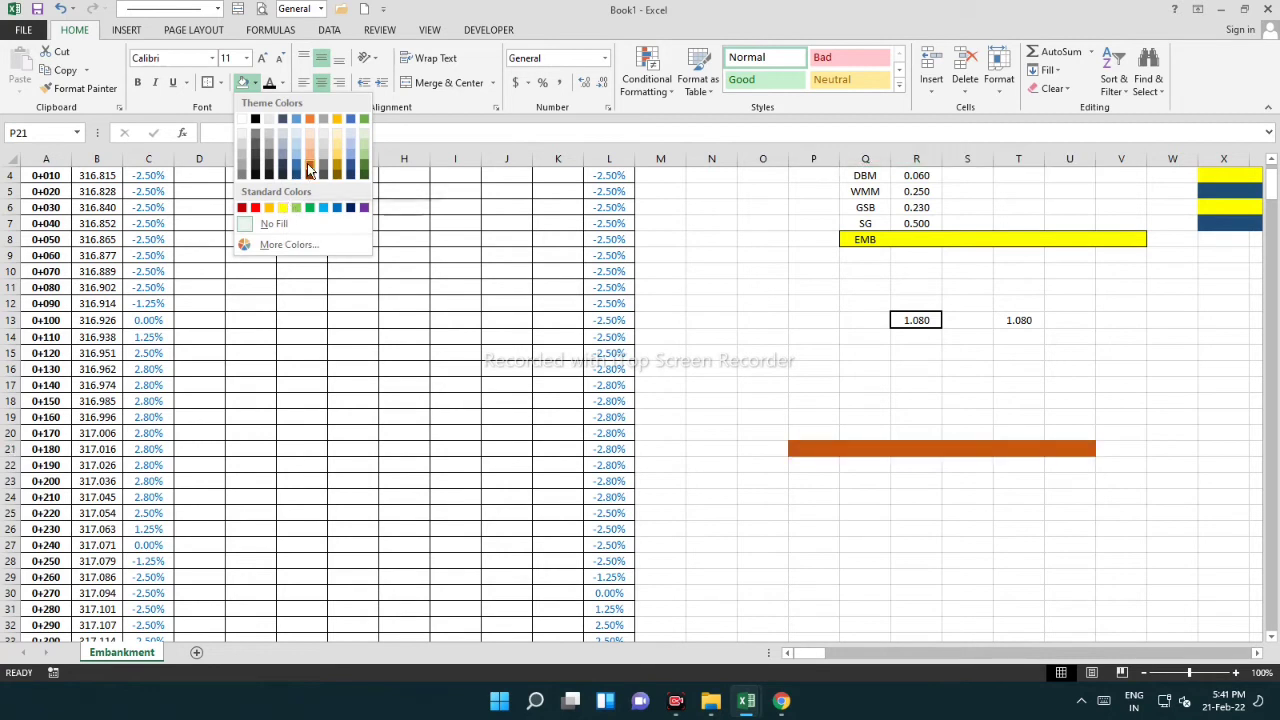
click(309, 170)
drag(995, 481, 1063, 480)
click(1068, 480)
Merge and center P19:U19 above the orange bar and enter 10m in it
drag(817, 413, 1068, 419)
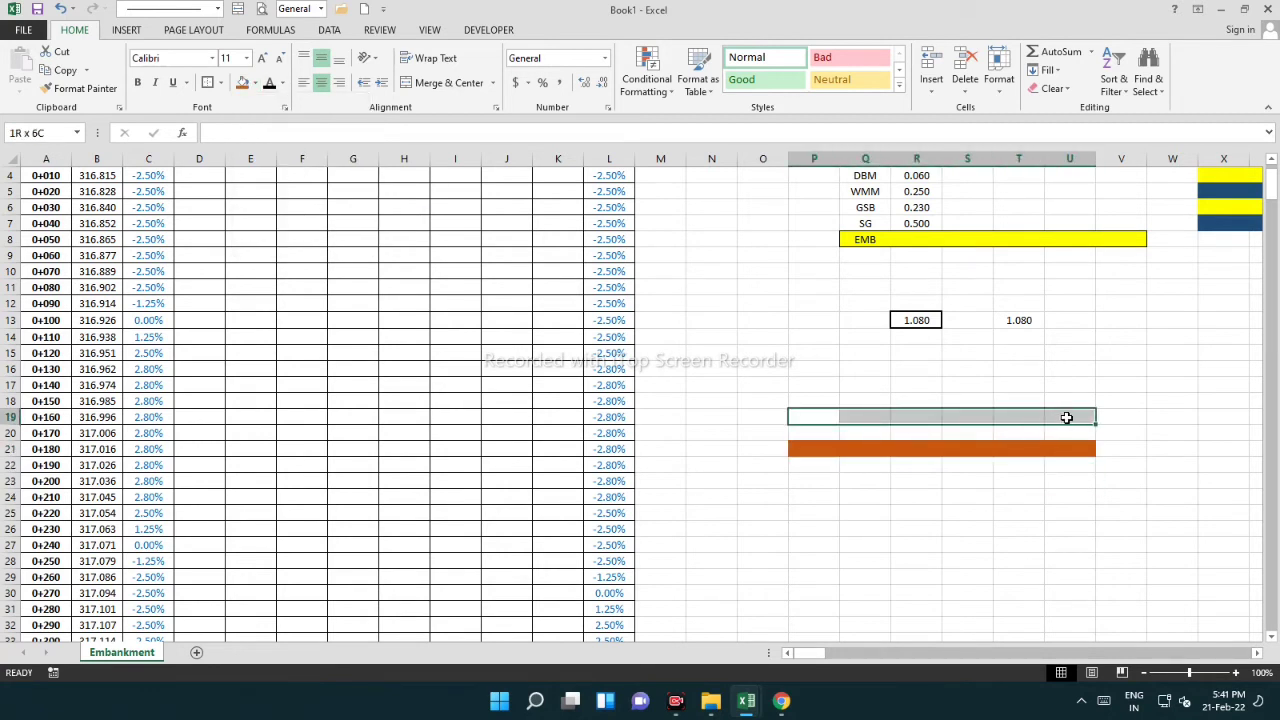
click(444, 84)
text(10)
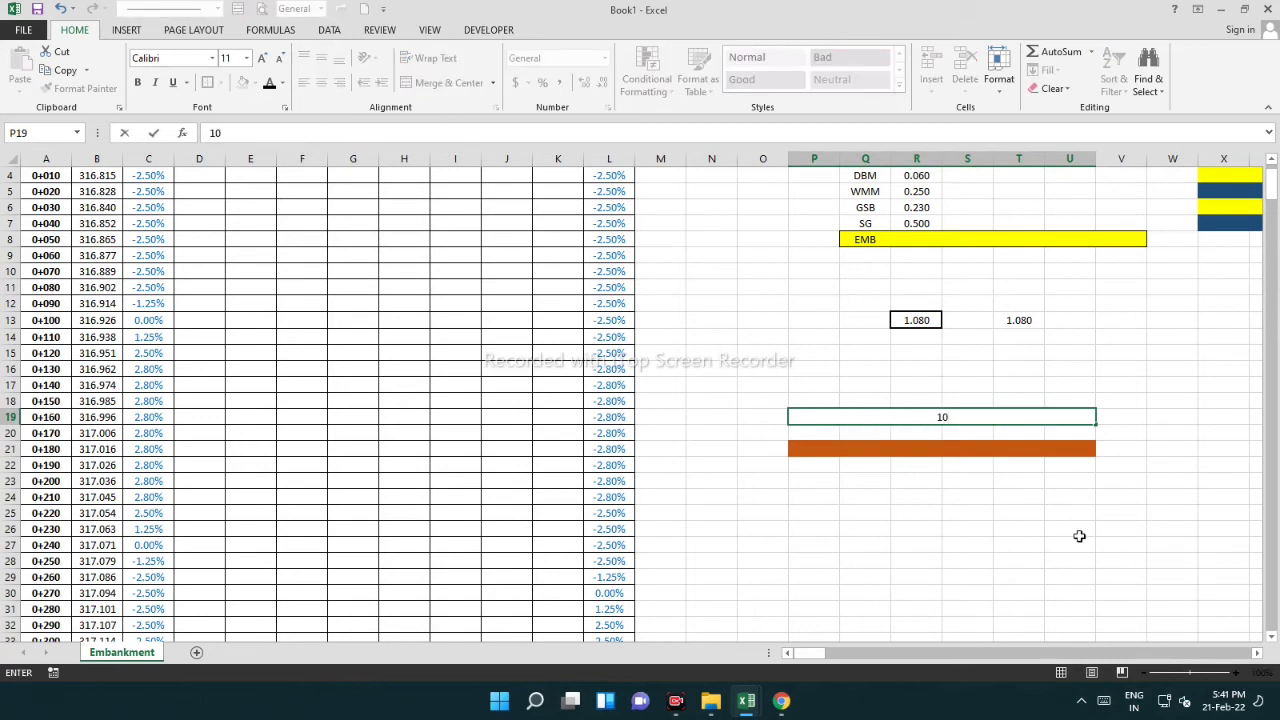
text(m)
click(981, 500)
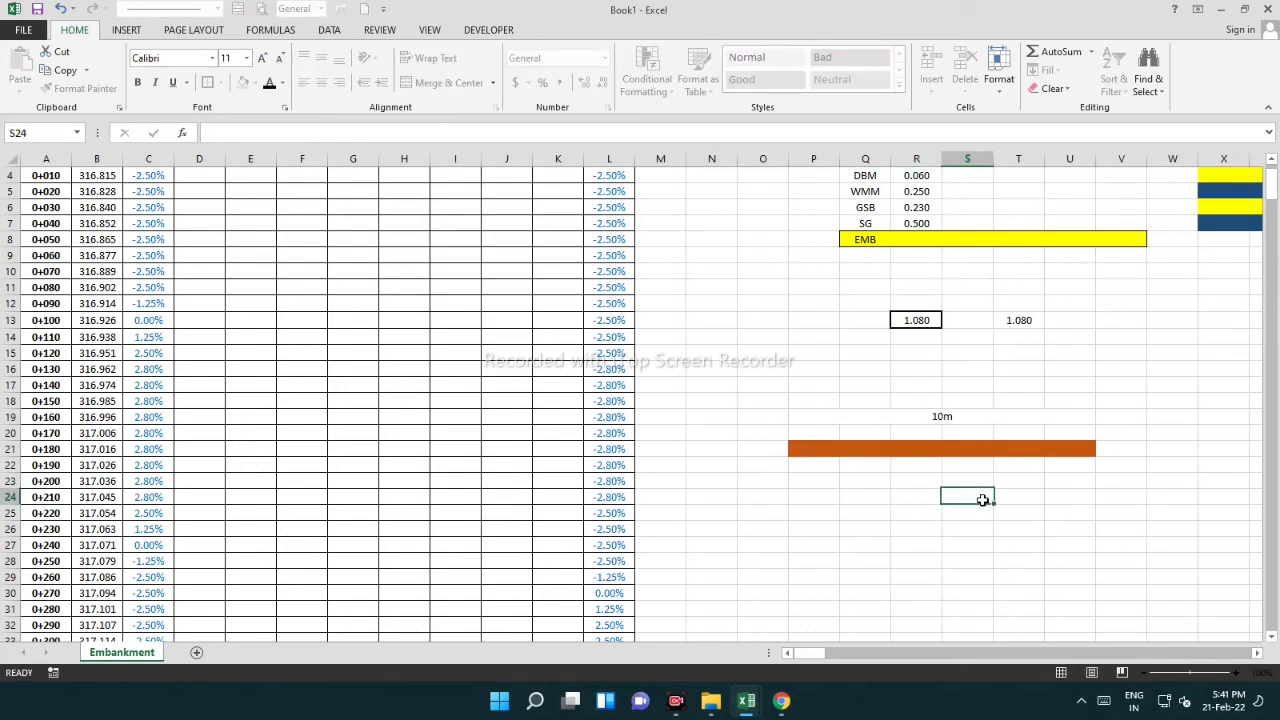
Enter 1.5 in U20 and P20, above both ends of the orange bar
scroll(981, 500, up, 1)
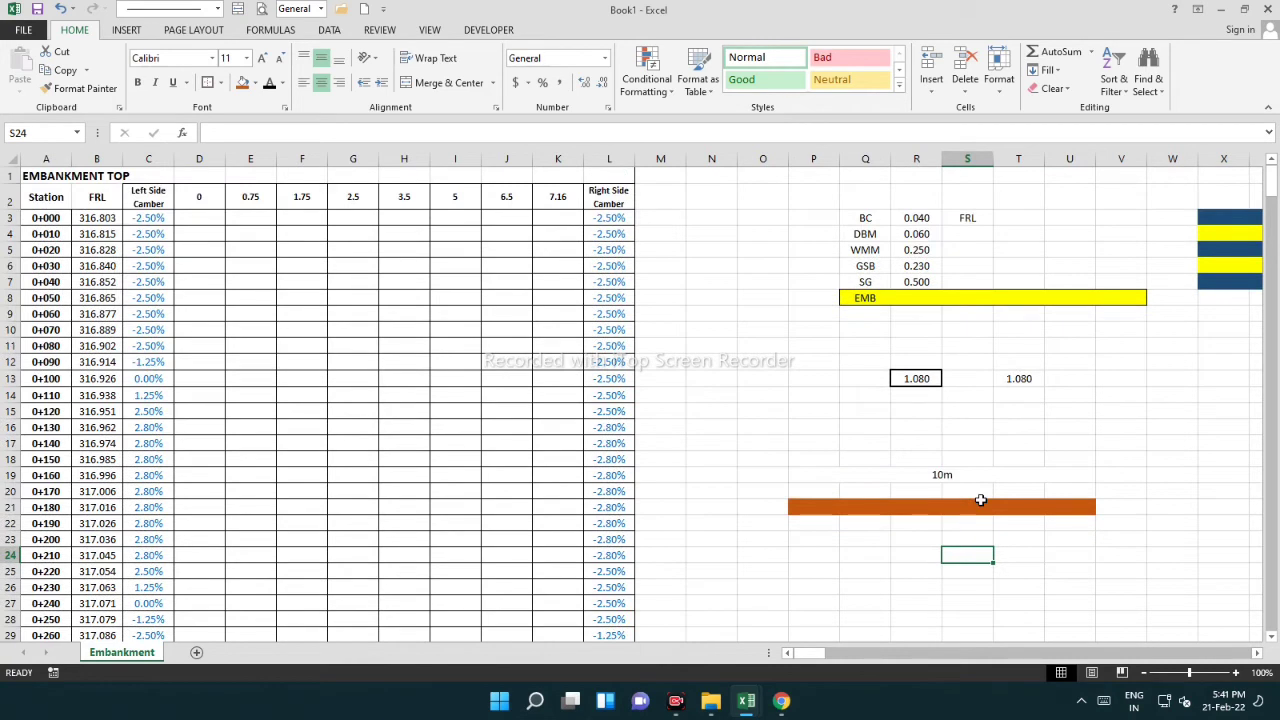
scroll(989, 501, down, 2)
key(Up)
key(Up)
key(Up)
key(Up)
key(Up)
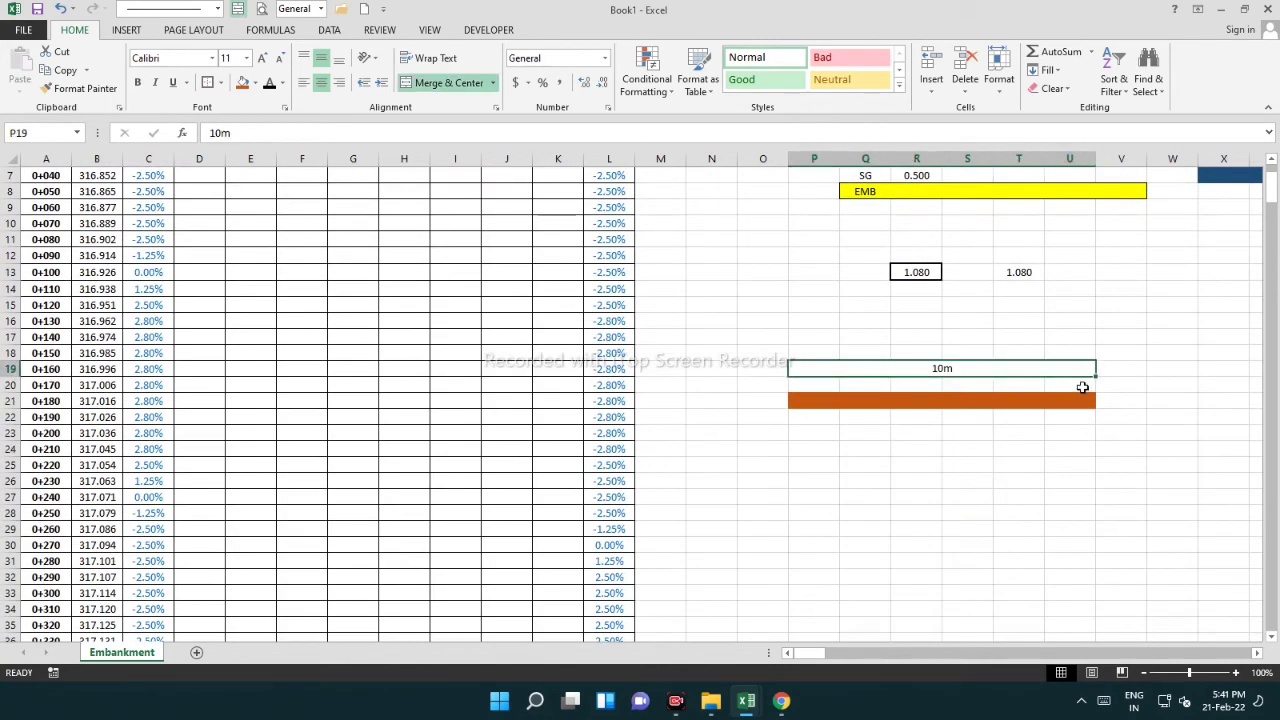
click(1082, 388)
text(1.5)
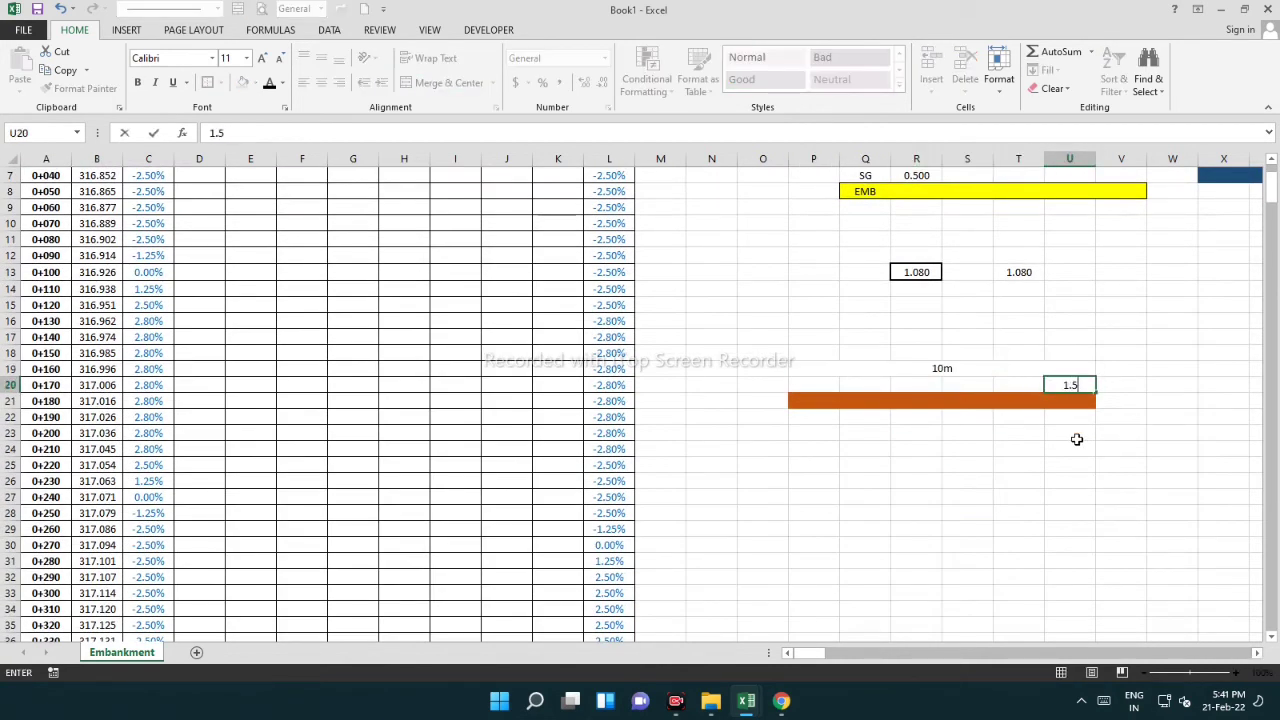
click(1037, 446)
click(826, 382)
text(1.5)
click(917, 497)
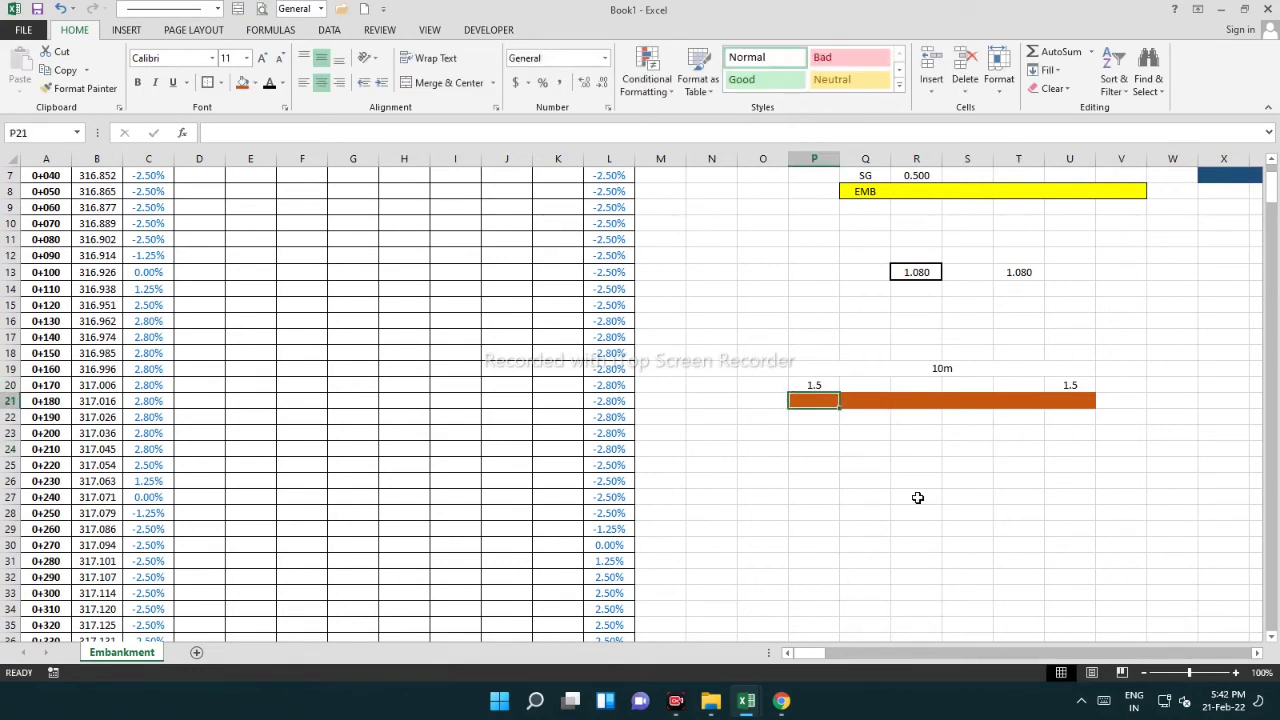
Merge and center S20:T20 and Q20:R20, between the two 1.5 labels
click(1060, 383)
drag(956, 383, 1018, 384)
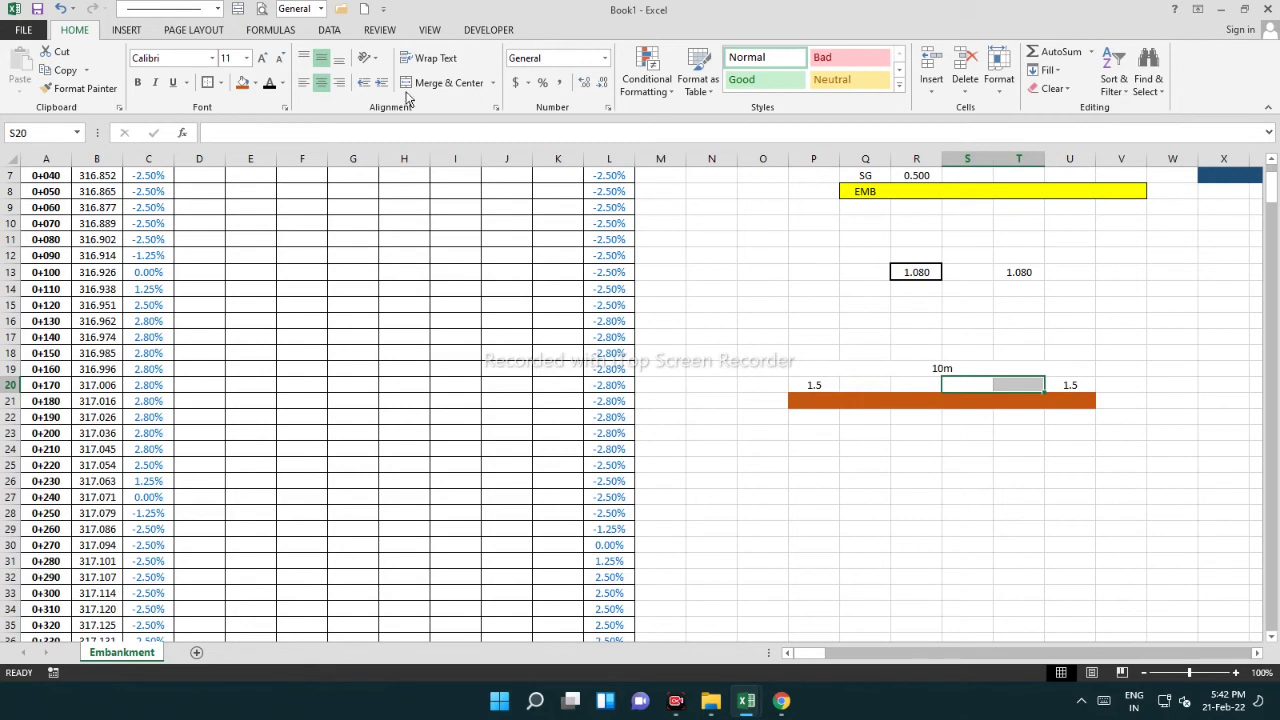
click(440, 83)
drag(912, 388, 865, 386)
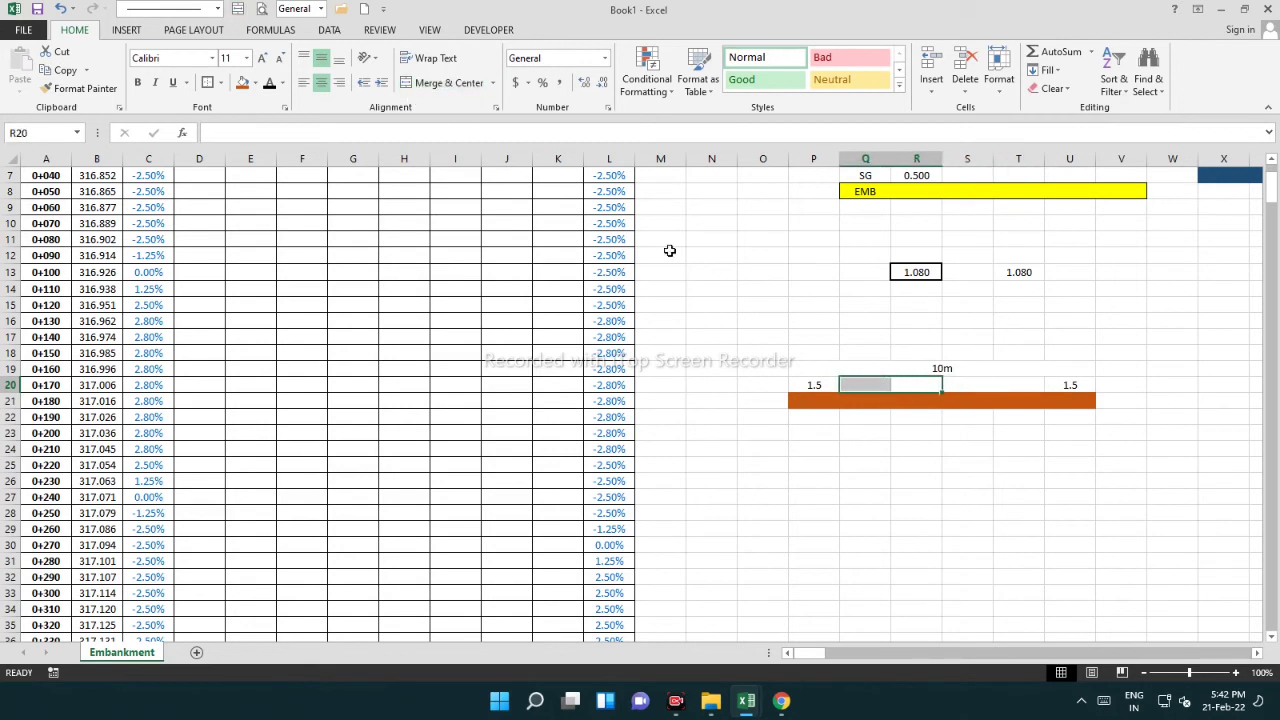
click(445, 84)
Enter 3.5 in both merged cells Q20:R20 and S20:T20
text(3.5)
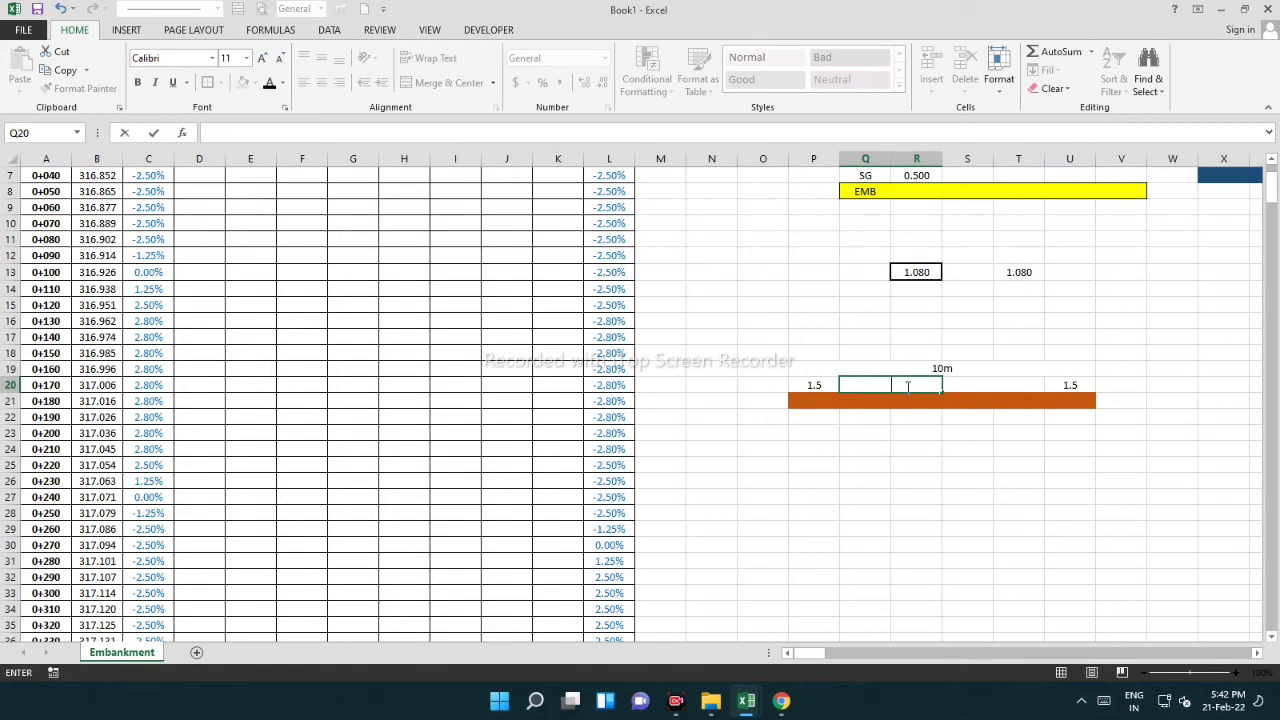
key(Tab)
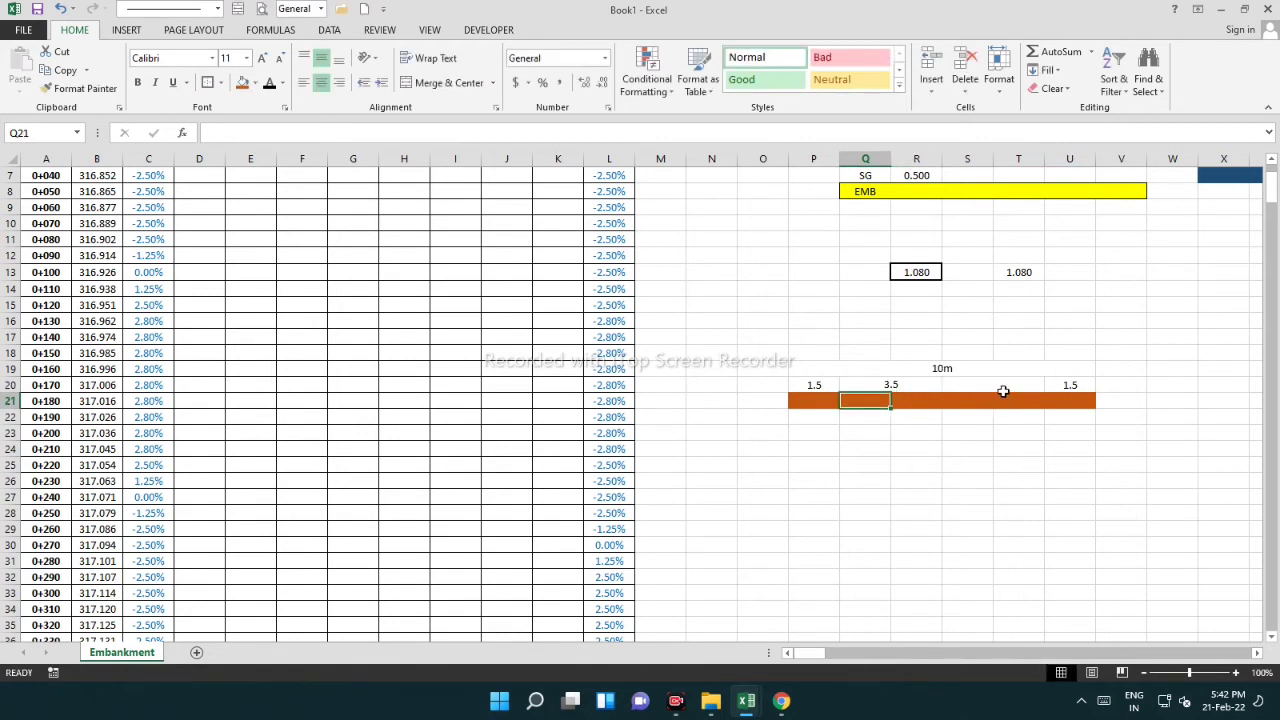
text(3.5)
click(975, 512)
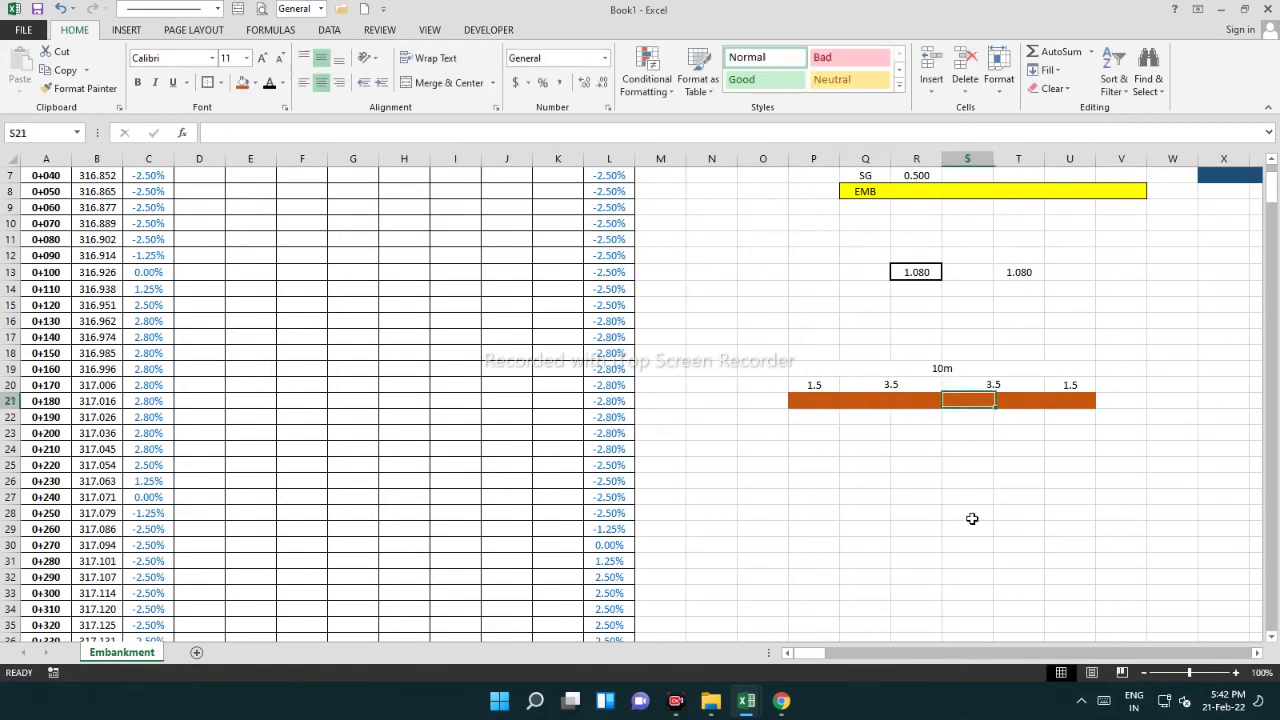
Merge and center S22:S27 below the orange bar and enter 1.080 as the pavement depth
scroll(868, 506, up, 1)
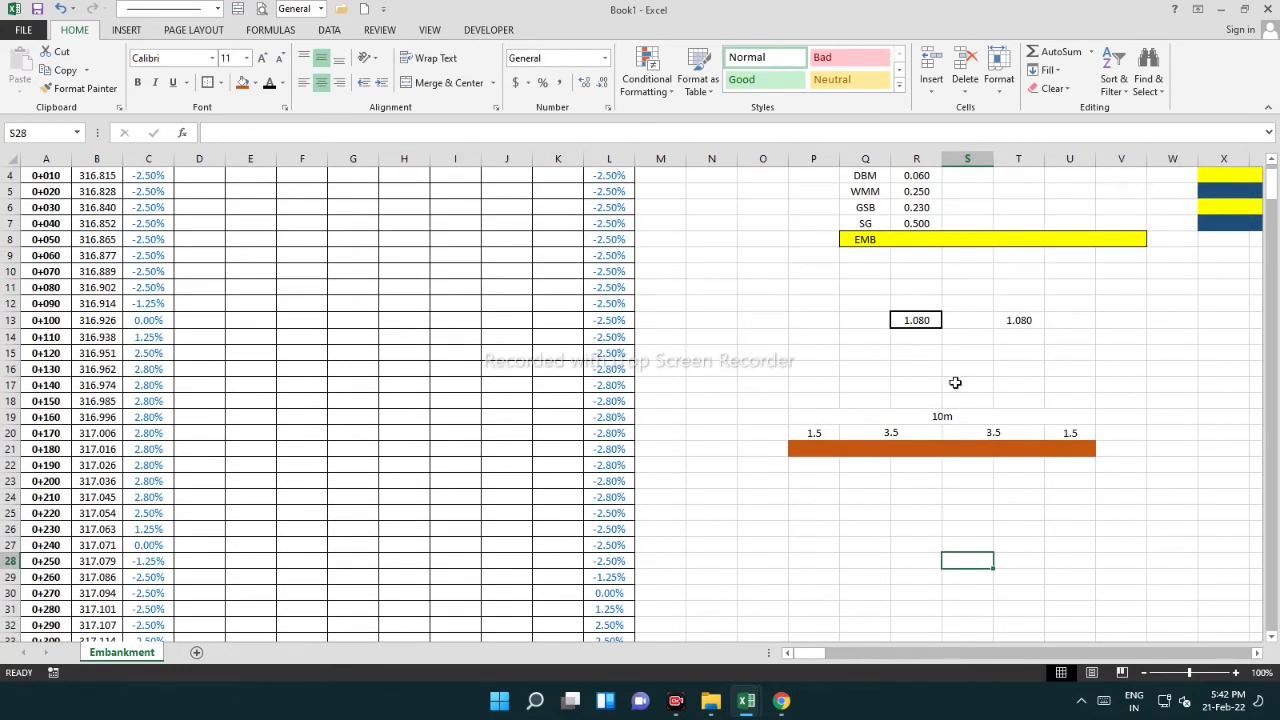
scroll(935, 452, down, 1)
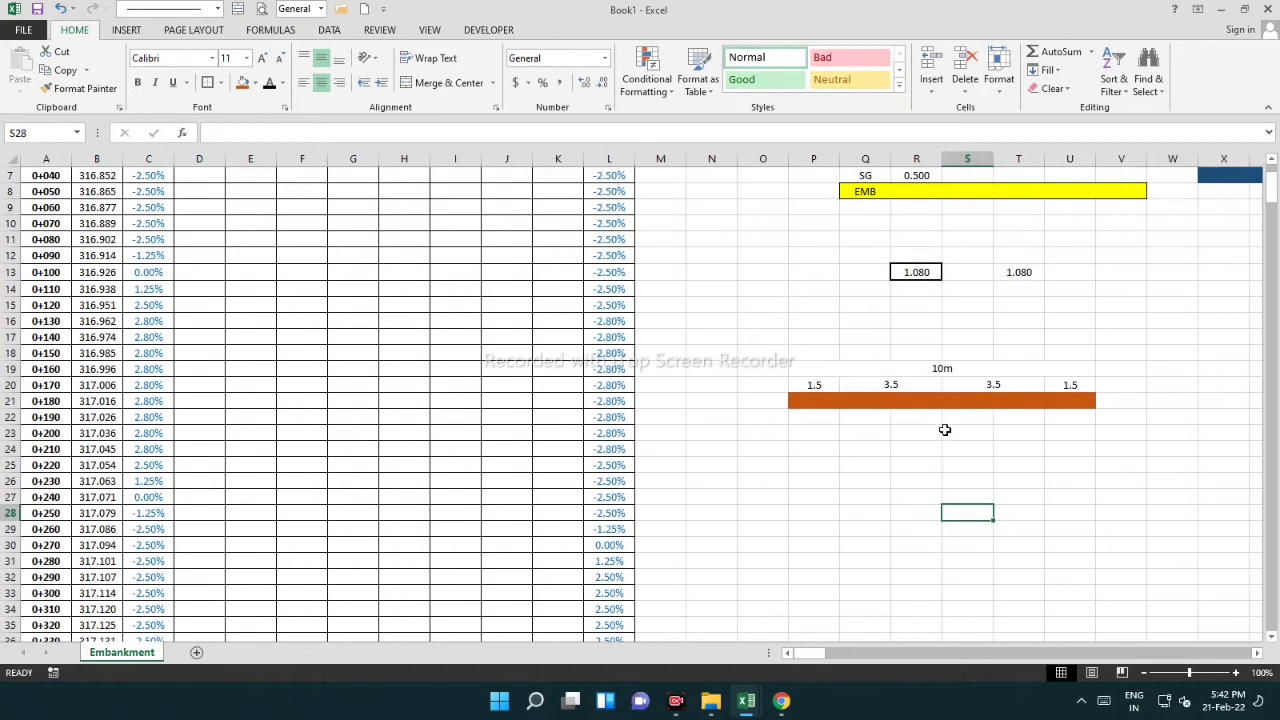
drag(932, 416, 950, 497)
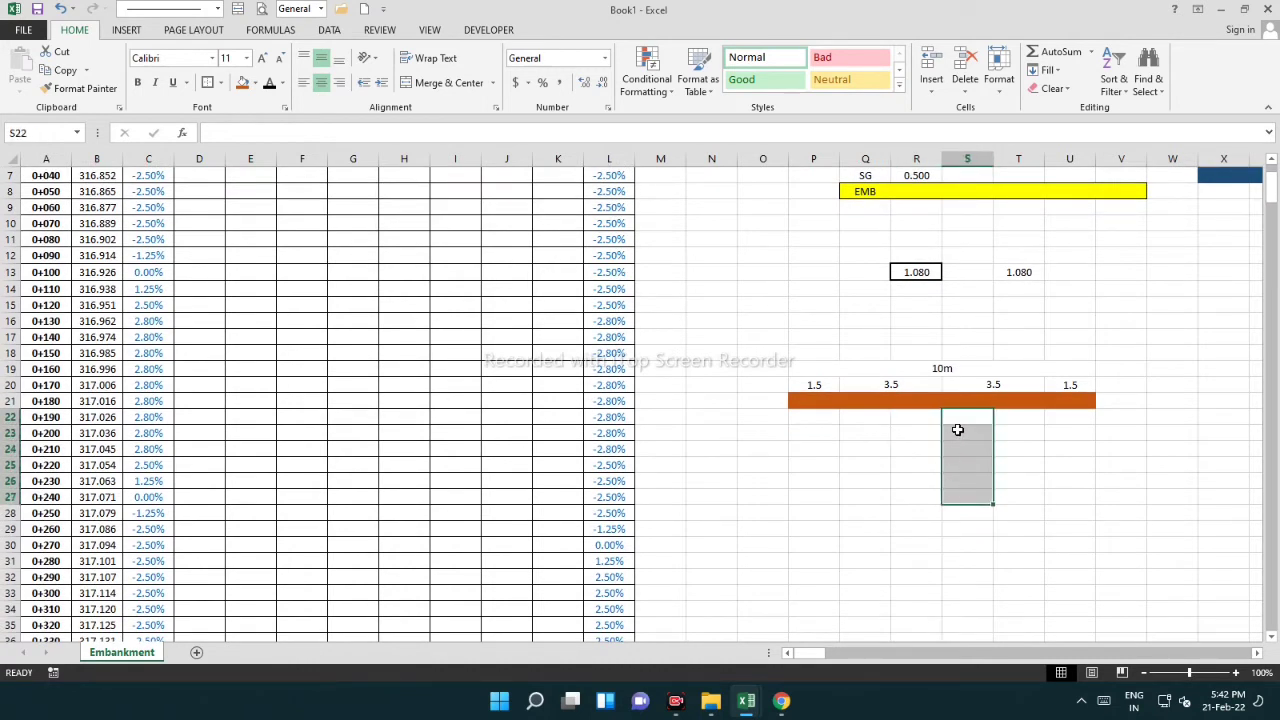
click(440, 82)
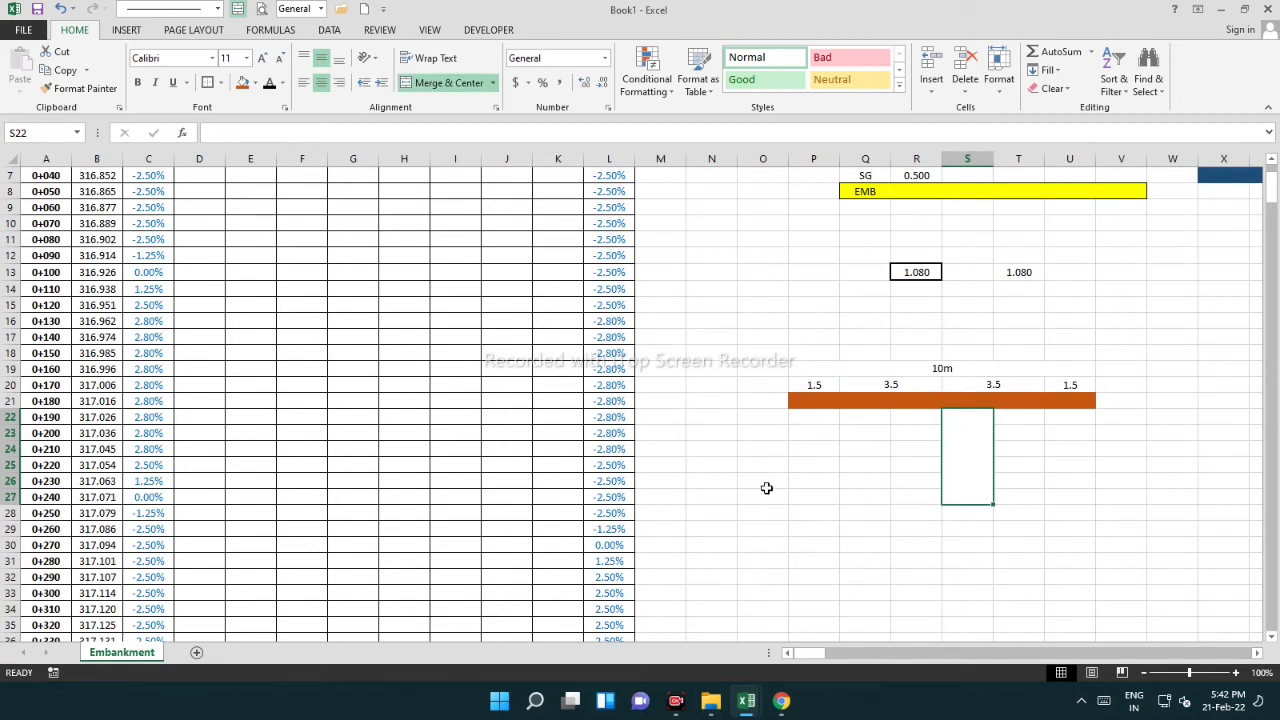
text(1)
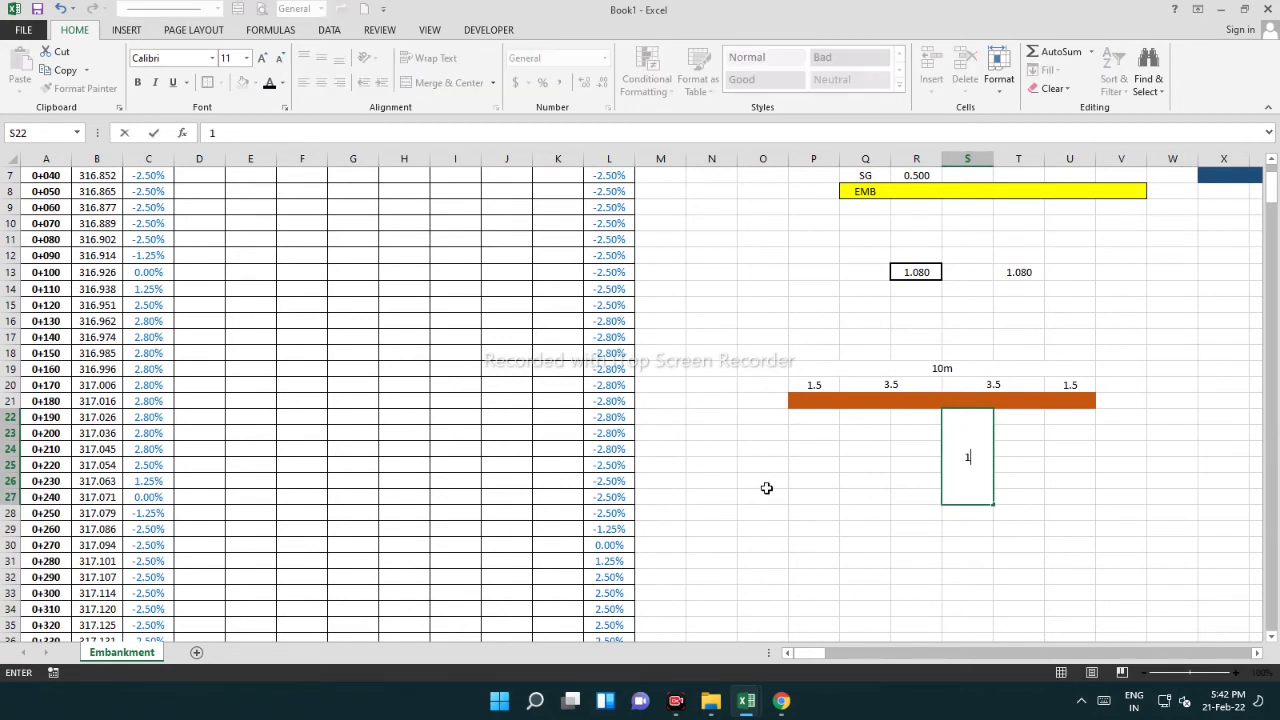
text(.080)
key(Return)
click(980, 457)
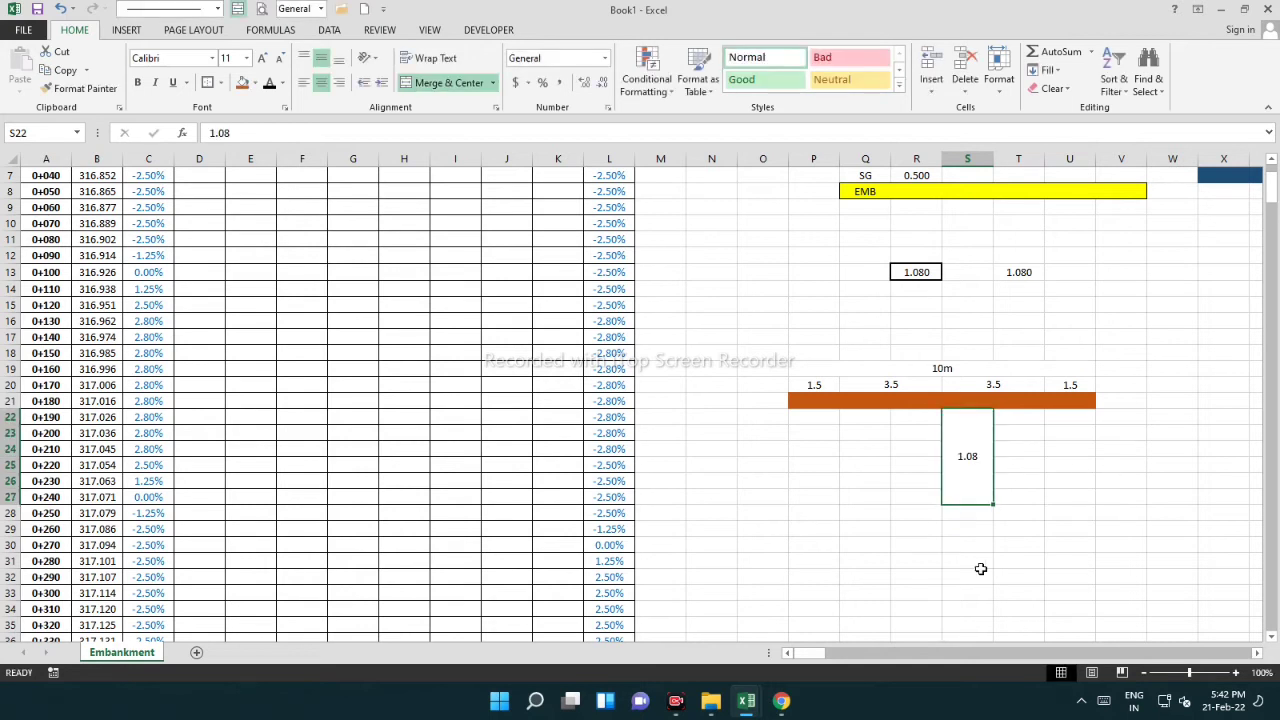
Enter 1 in W18 as the vertical part of the slope ratio
drag(948, 518, 1210, 515)
drag(1034, 575, 1160, 570)
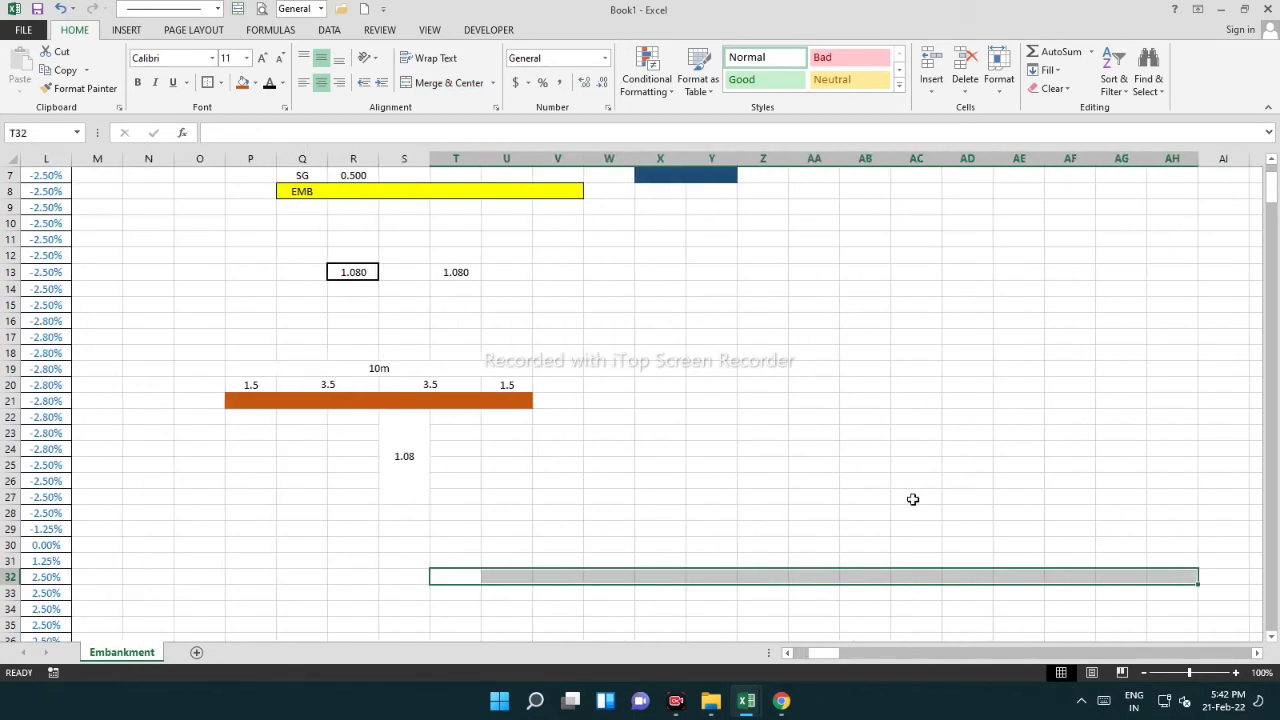
click(404, 479)
scroll(516, 491, up, 1)
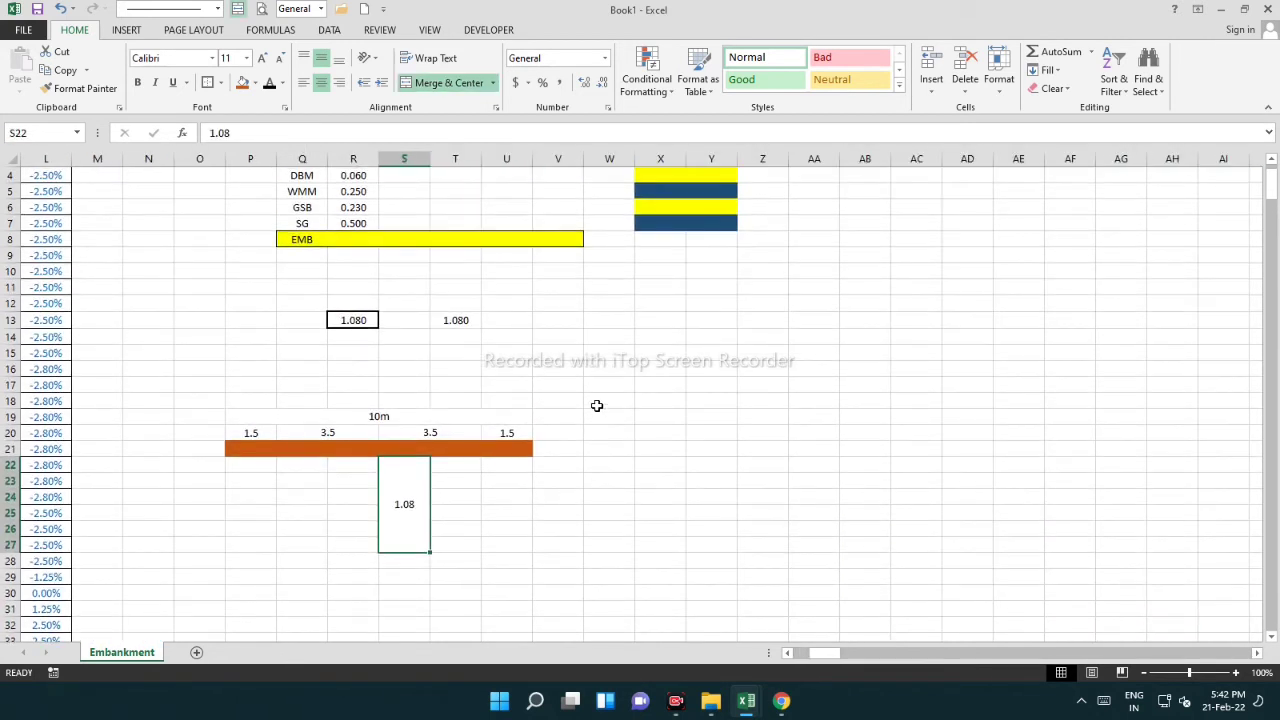
click(620, 399)
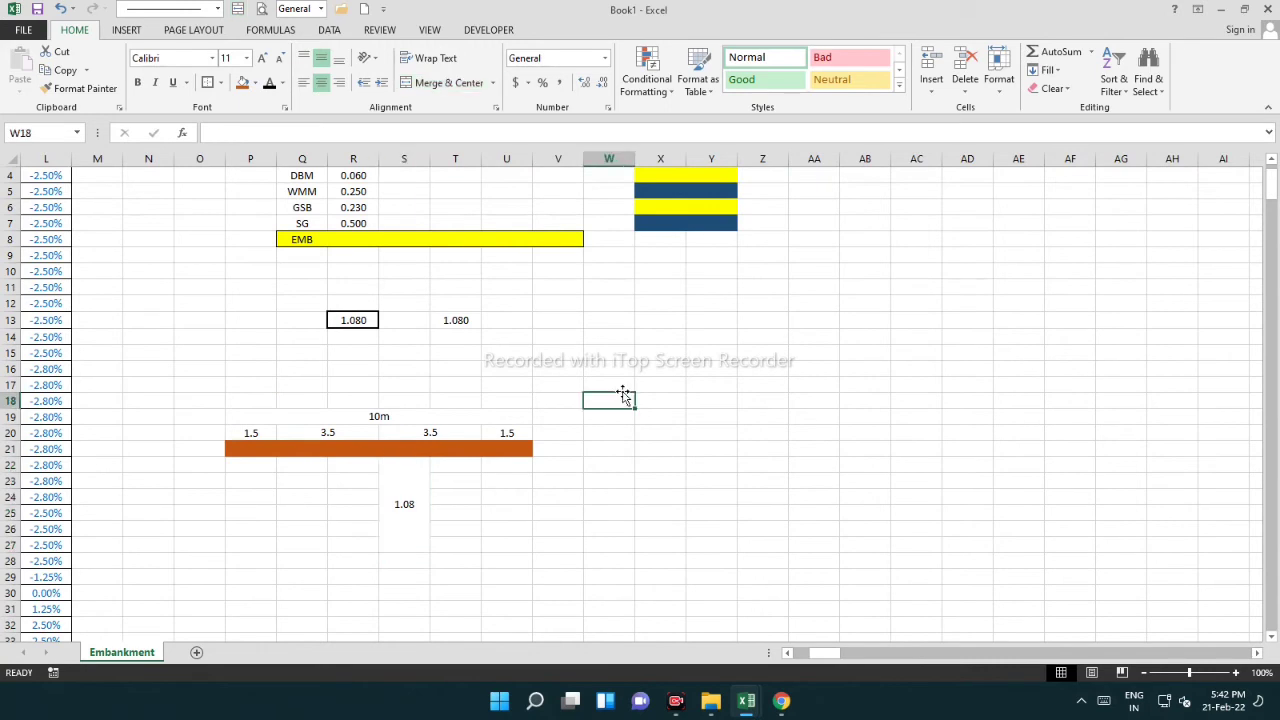
text(1)
click(626, 463)
Fill X16:X19 with the dark orange color as the vertical leg of the slope sketch
drag(609, 358, 612, 416)
drag(652, 370, 651, 418)
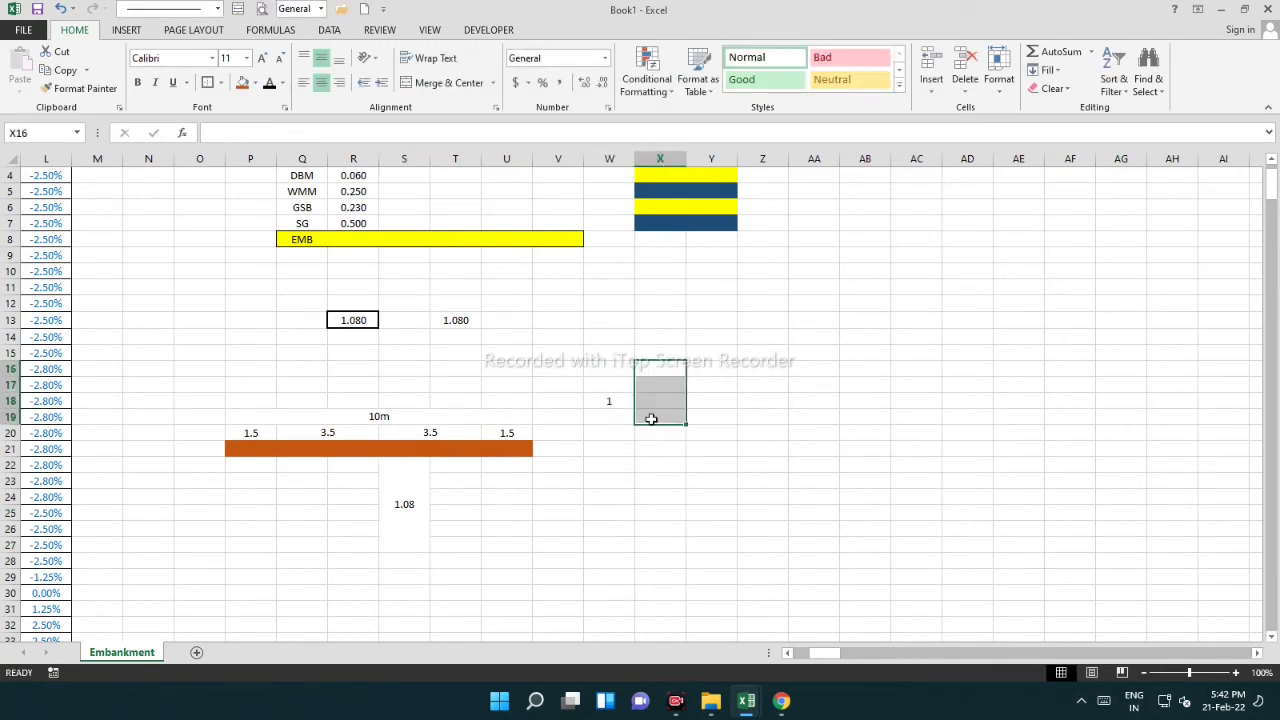
click(242, 82)
Fill X20:AA20 yellow as the horizontal leg of the slope sketch and enter 2 below it in Y21
drag(662, 432, 830, 434)
click(255, 84)
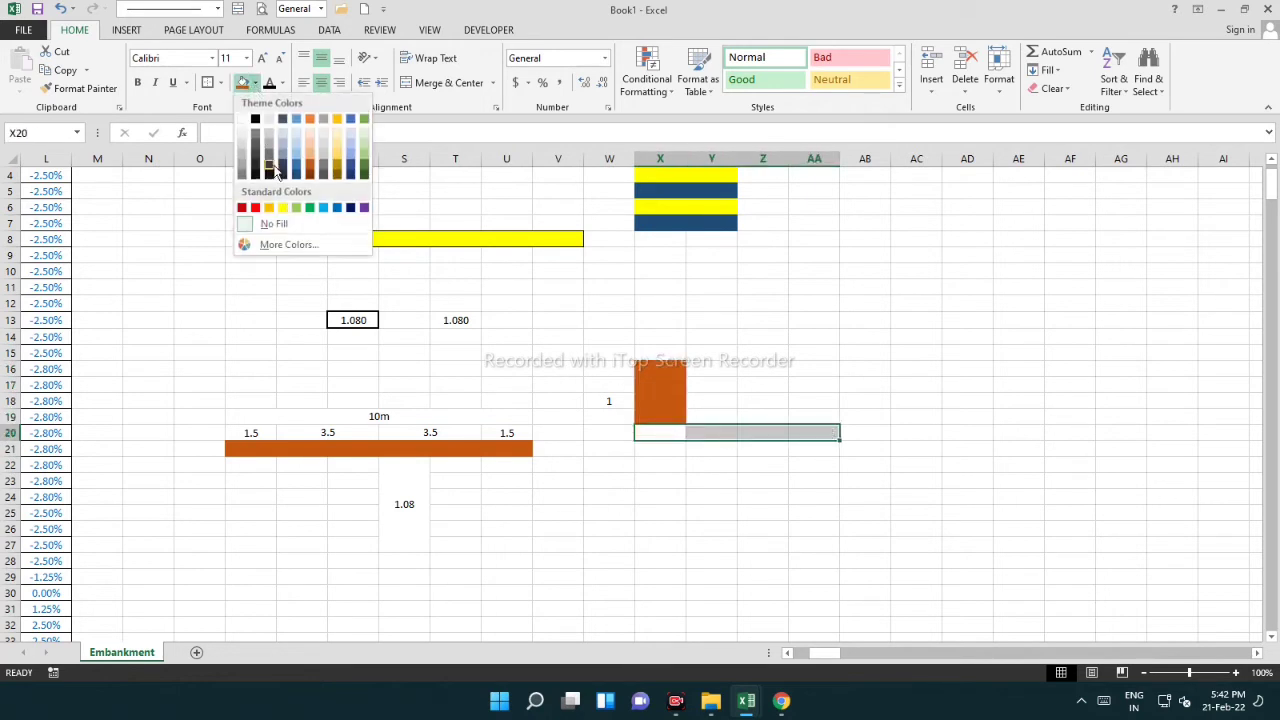
click(286, 212)
click(728, 451)
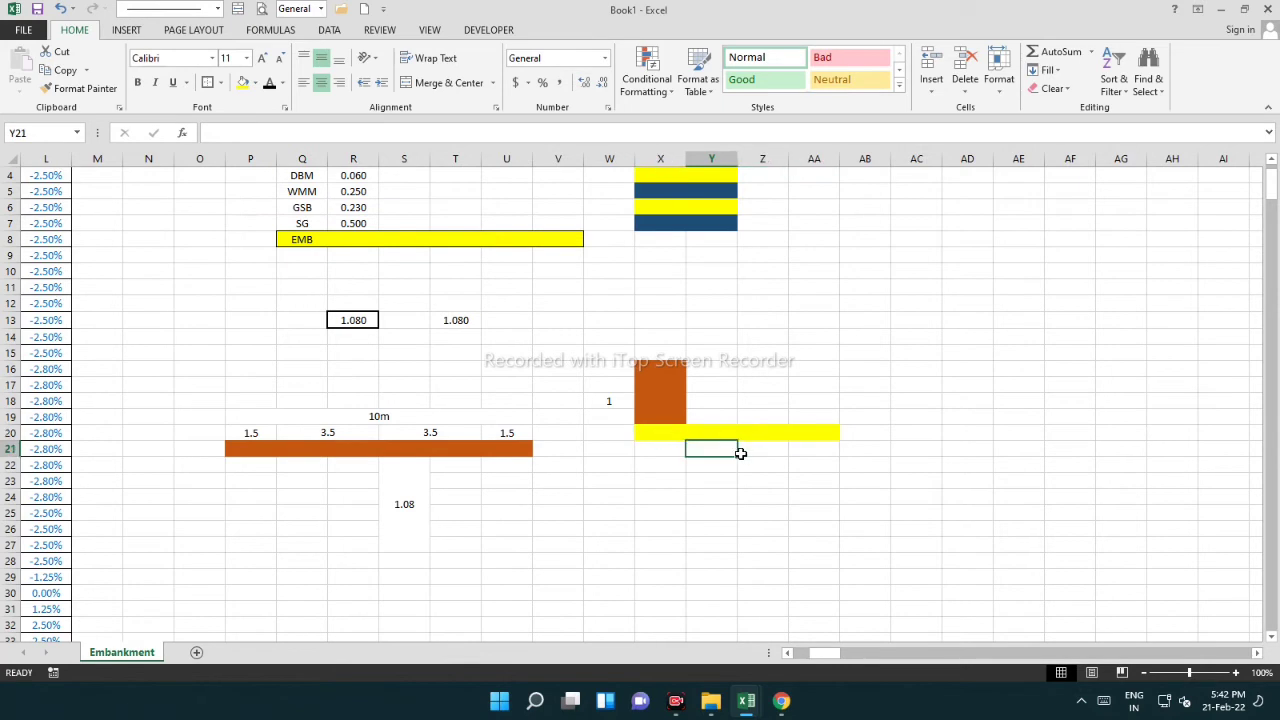
text(2)
click(680, 494)
Examine the 7.16 offset header in K2 against the pavement depth in S22 and the slope sketch
scroll(449, 543, down, 1)
drag(372, 530, 40, 497)
scroll(181, 287, up, 2)
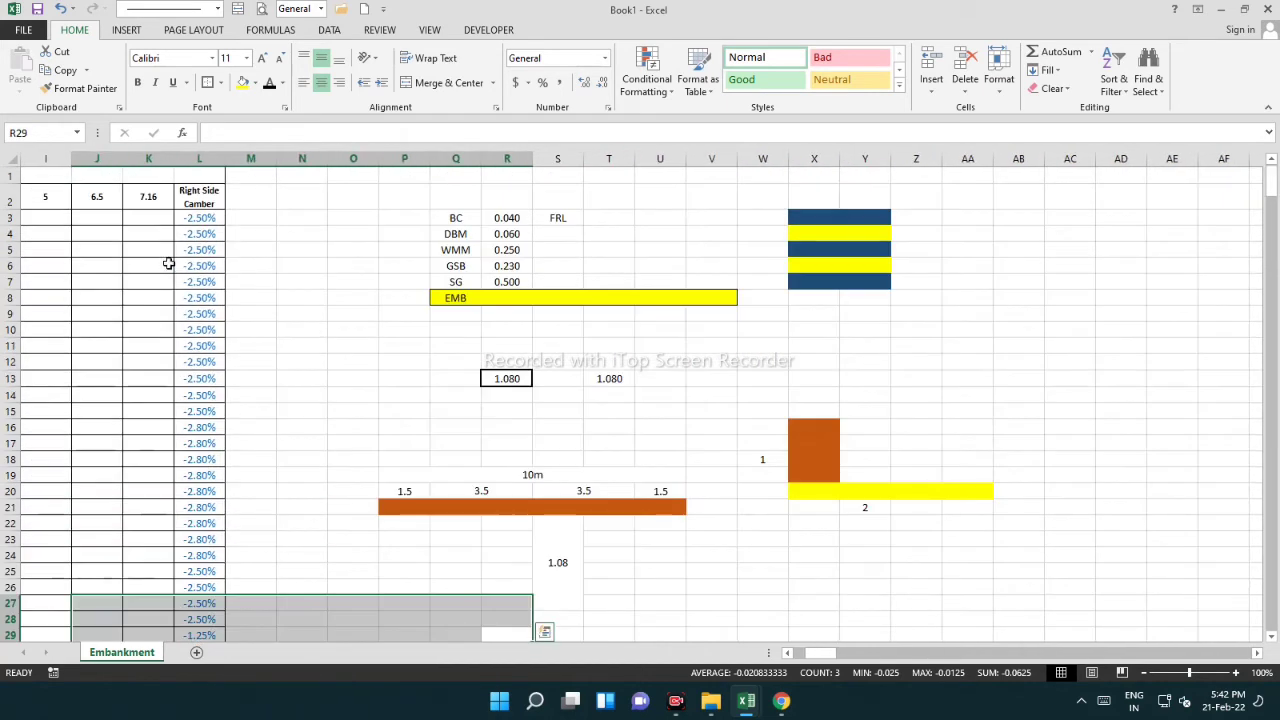
click(146, 203)
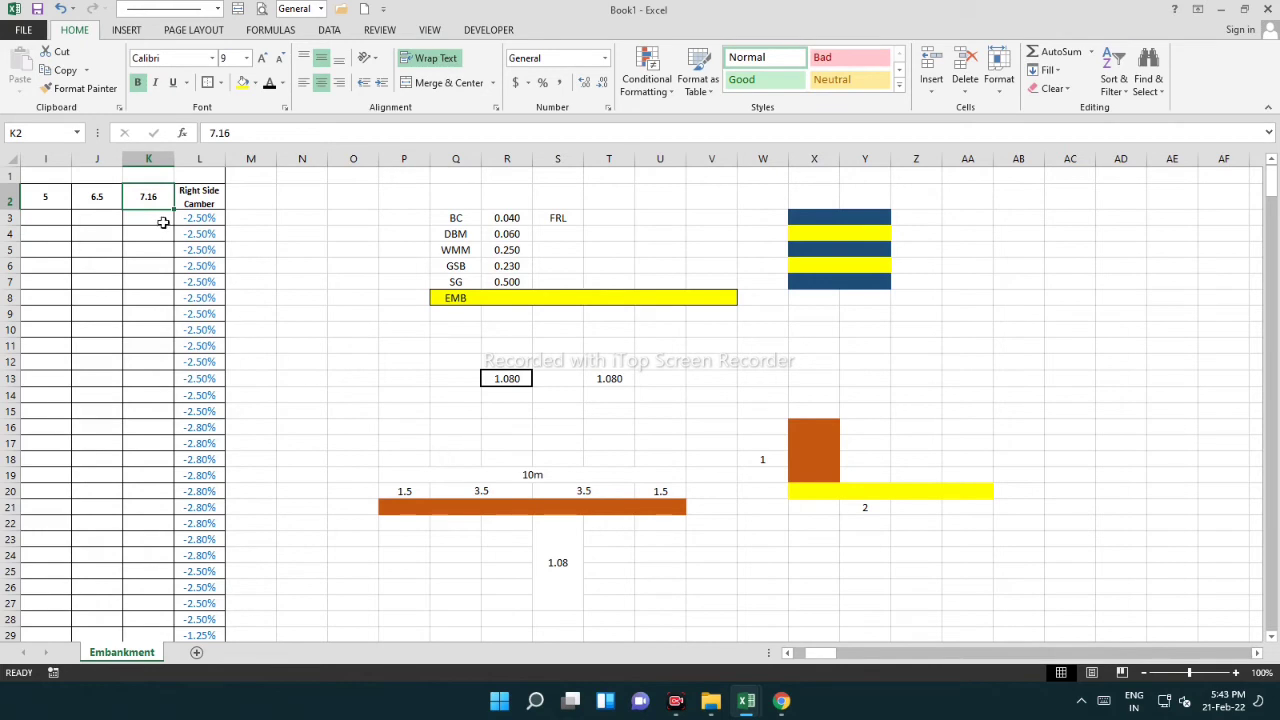
click(609, 589)
scroll(691, 591, down, 2)
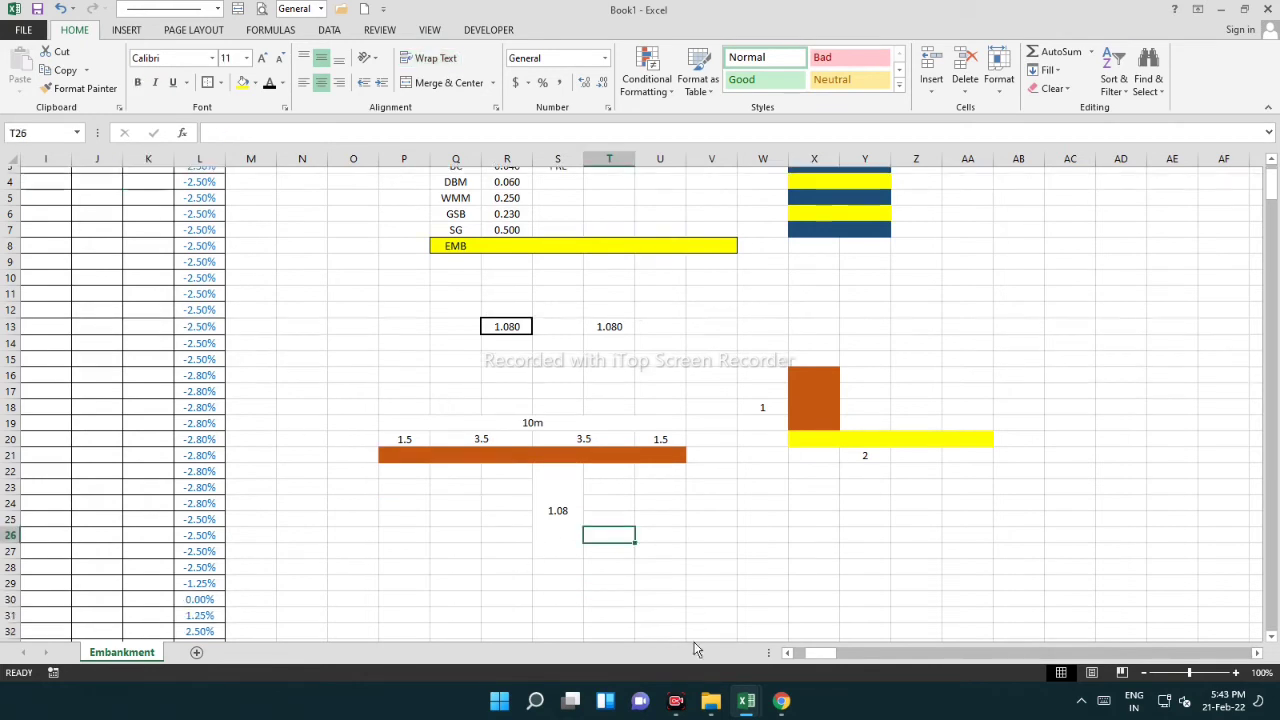
drag(796, 322, 560, 417)
click(558, 445)
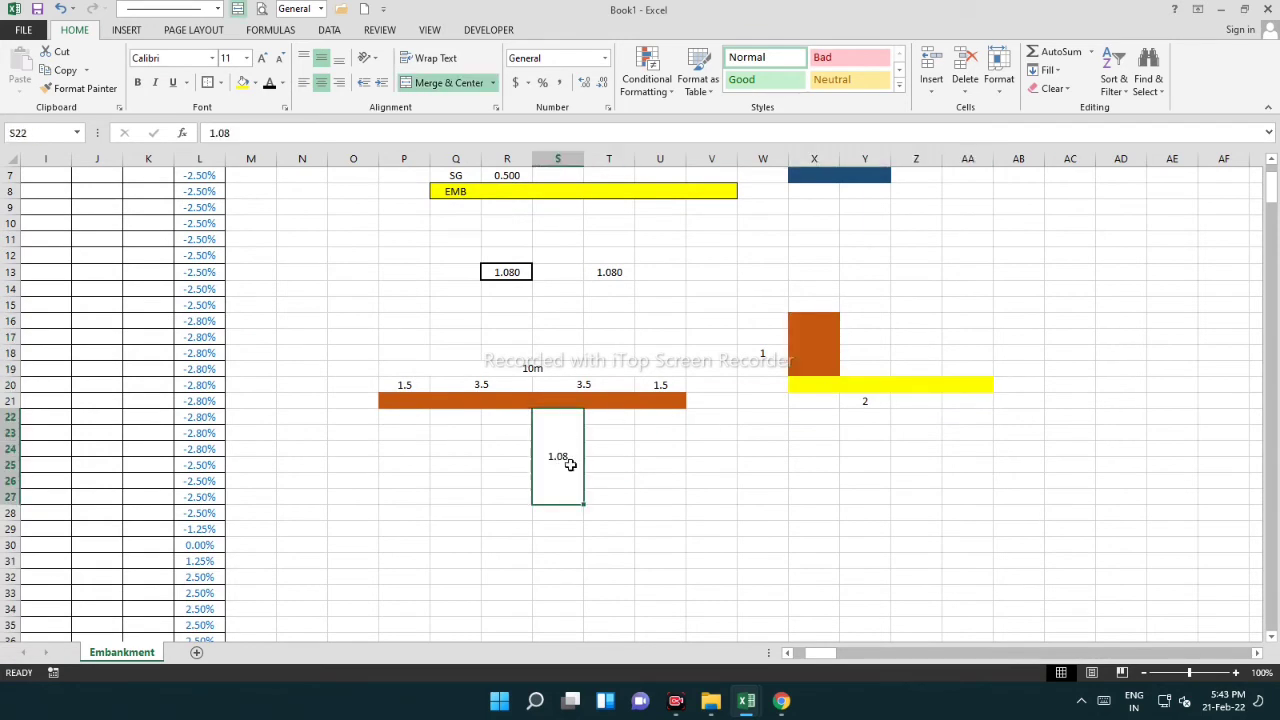
click(640, 464)
click(558, 458)
scroll(608, 475, down, 1)
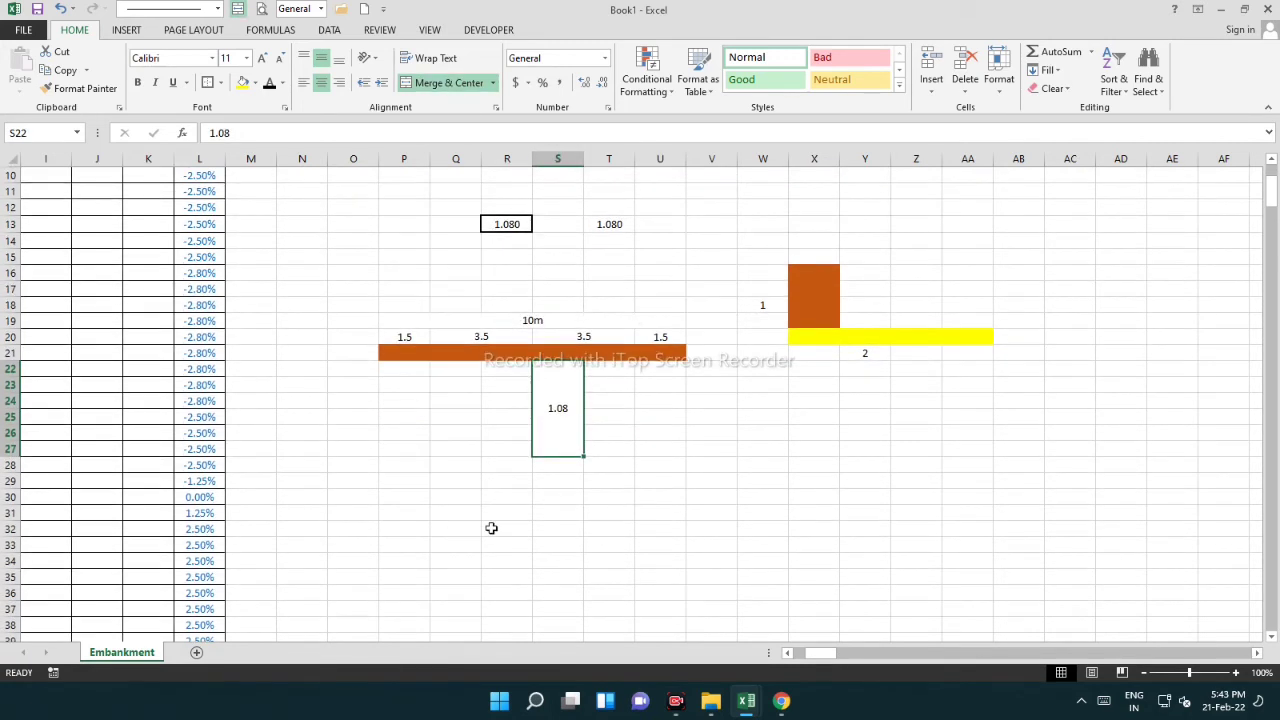
Merge S28:Y28 below the 1.08 depth block to mark the slope's horizontal distance
drag(548, 466, 846, 467)
click(445, 82)
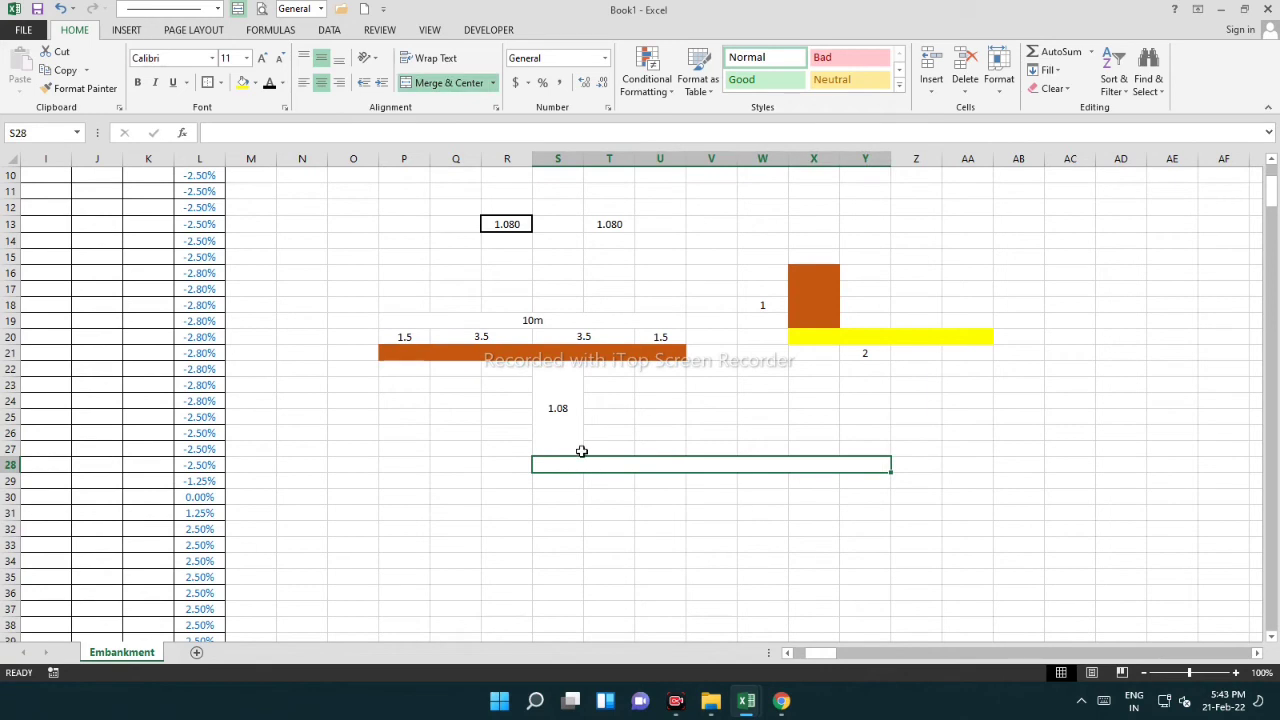
click(561, 428)
Calculate the slope's horizontal distance in U30 with the formula =S22*2
click(646, 496)
text(=)
click(549, 410)
text(*2)
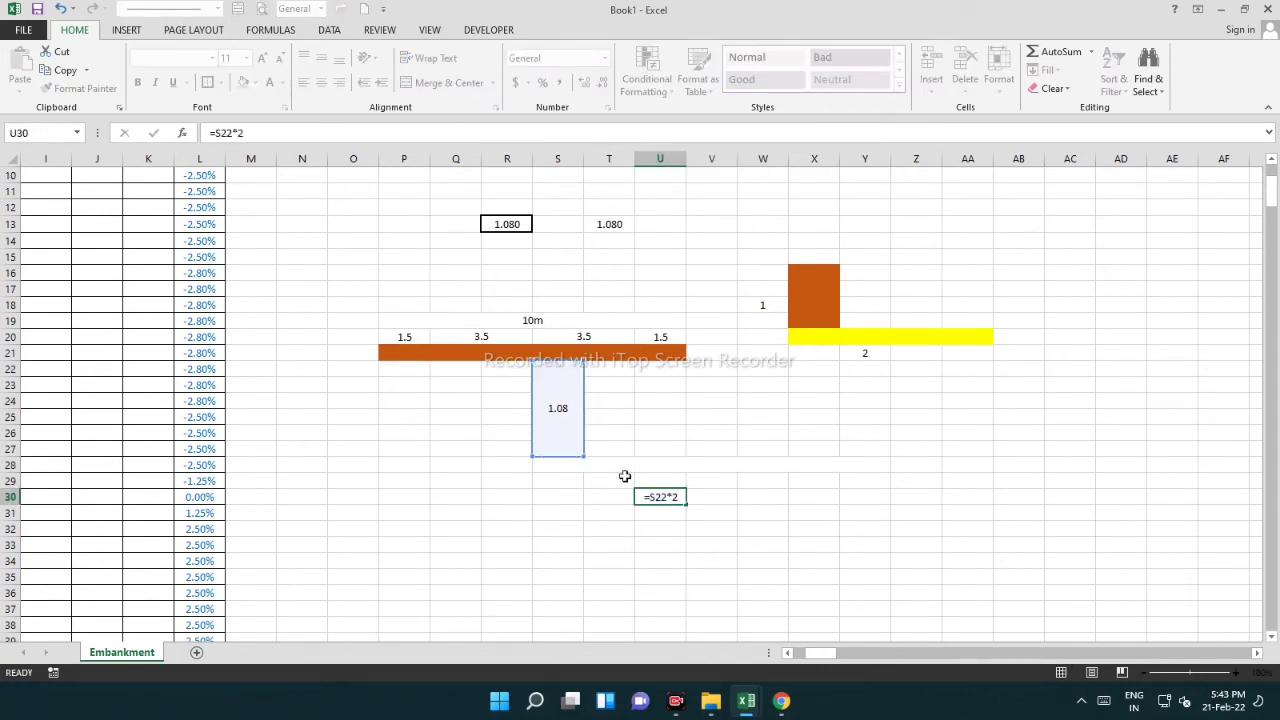
click(752, 518)
click(662, 501)
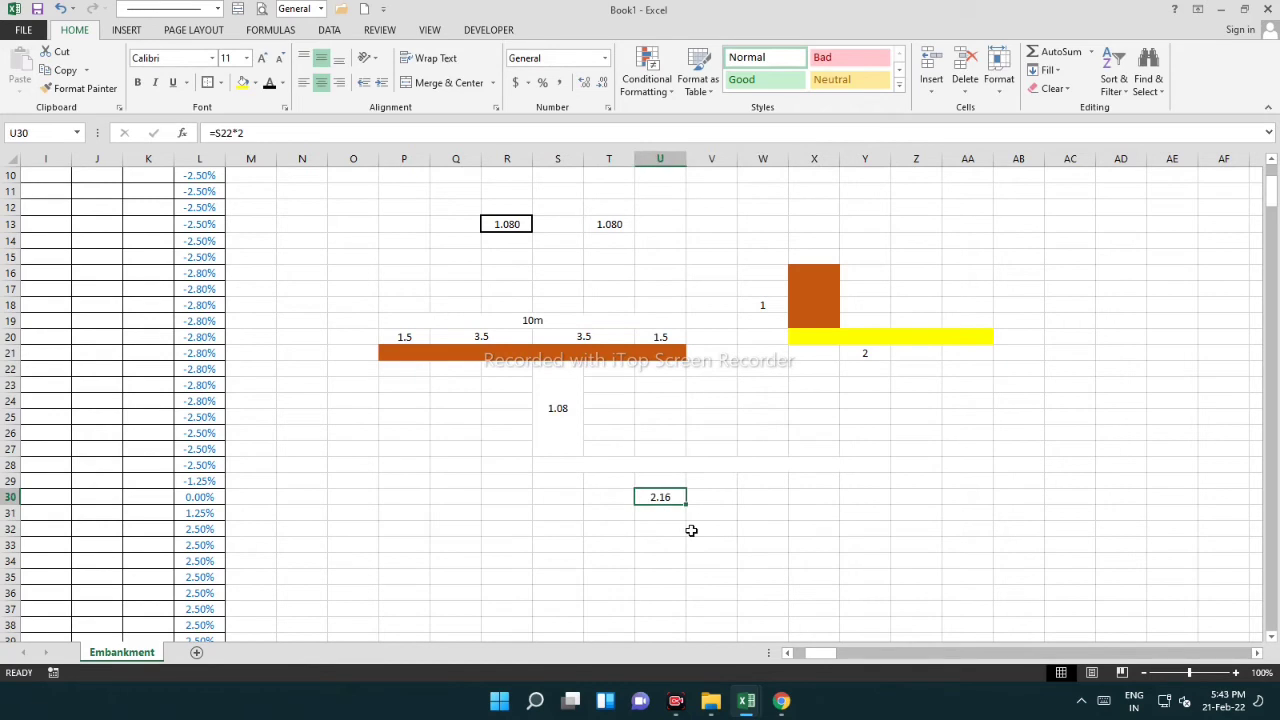
click(627, 461)
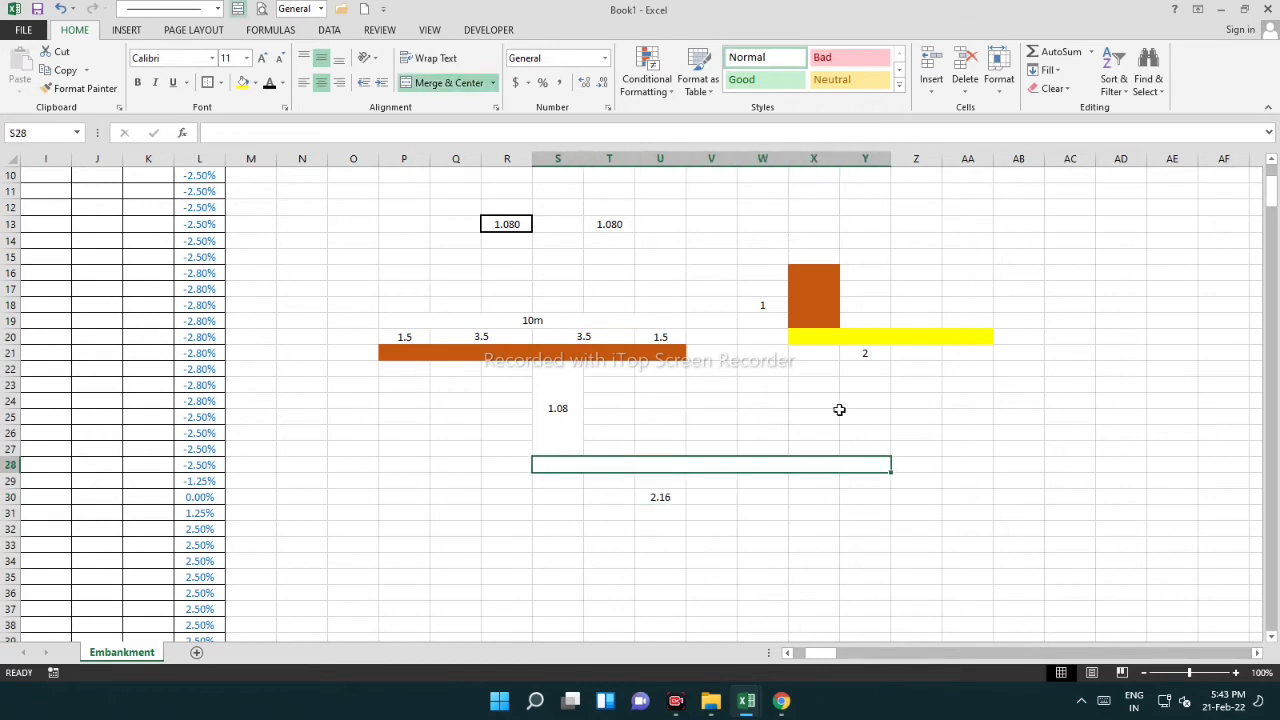
Enter 5 in T32 as the half width of the road and label it rhs in T31
drag(583, 333, 673, 337)
click(619, 532)
text(5)
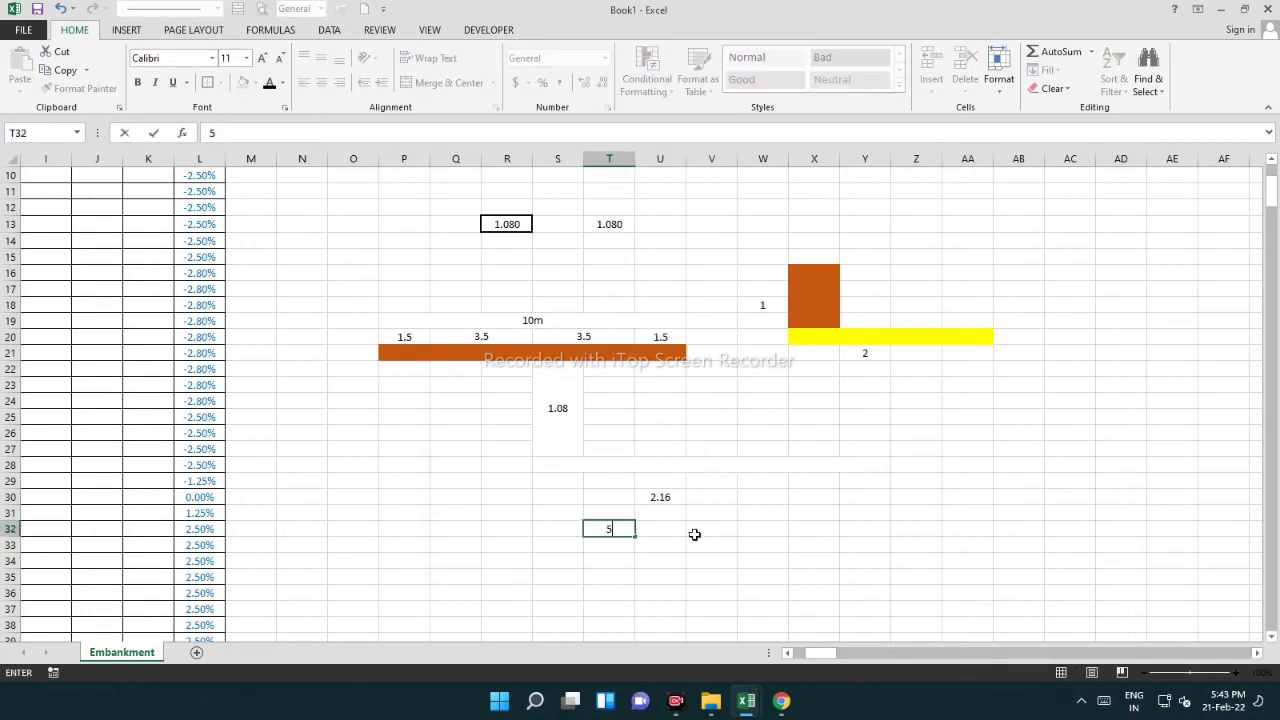
click(697, 532)
drag(596, 361, 680, 352)
drag(557, 352, 672, 352)
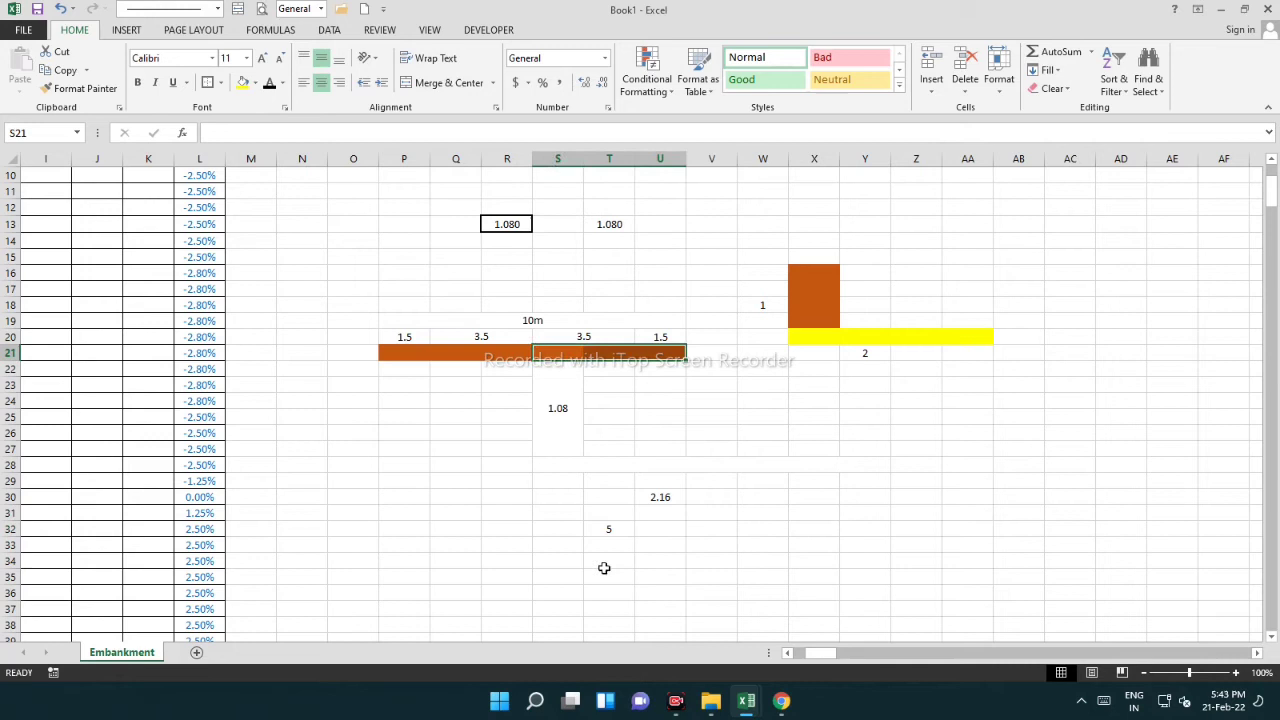
click(591, 519)
text(rhs)
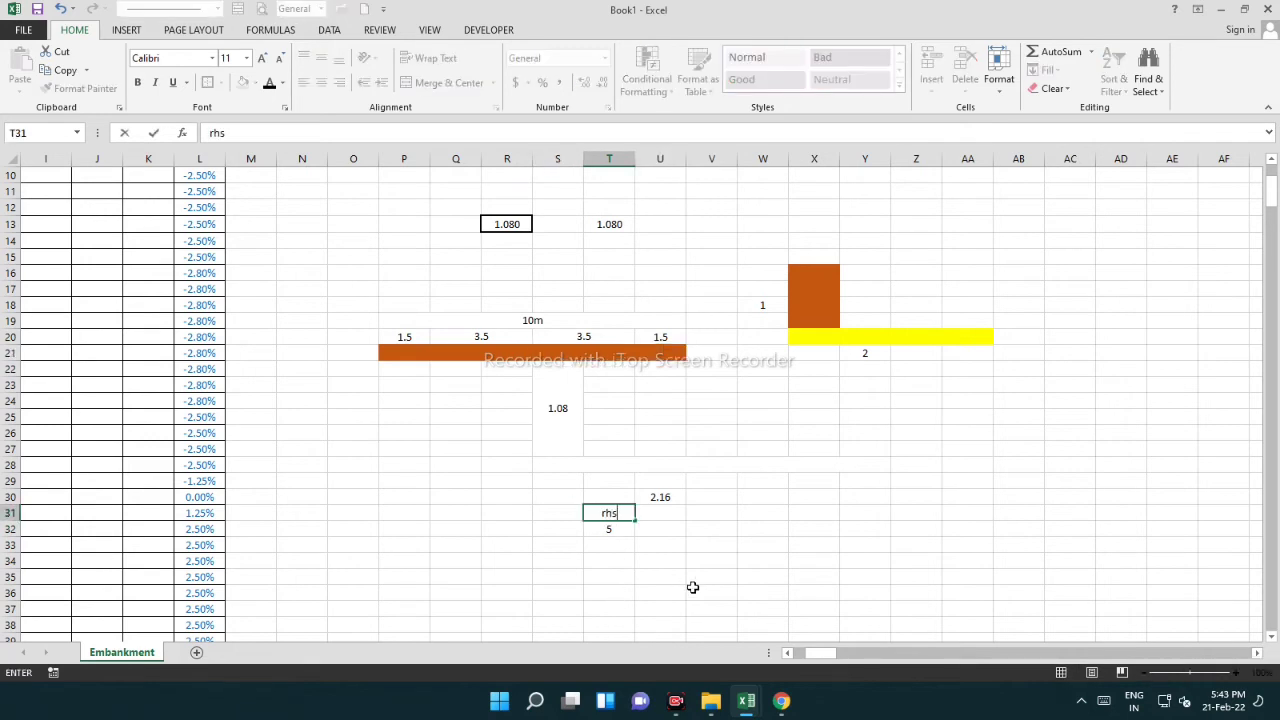
key(Return)
Add the slope distance to the half width in V32 with the formula =U30+T32
click(684, 501)
click(608, 527)
click(720, 531)
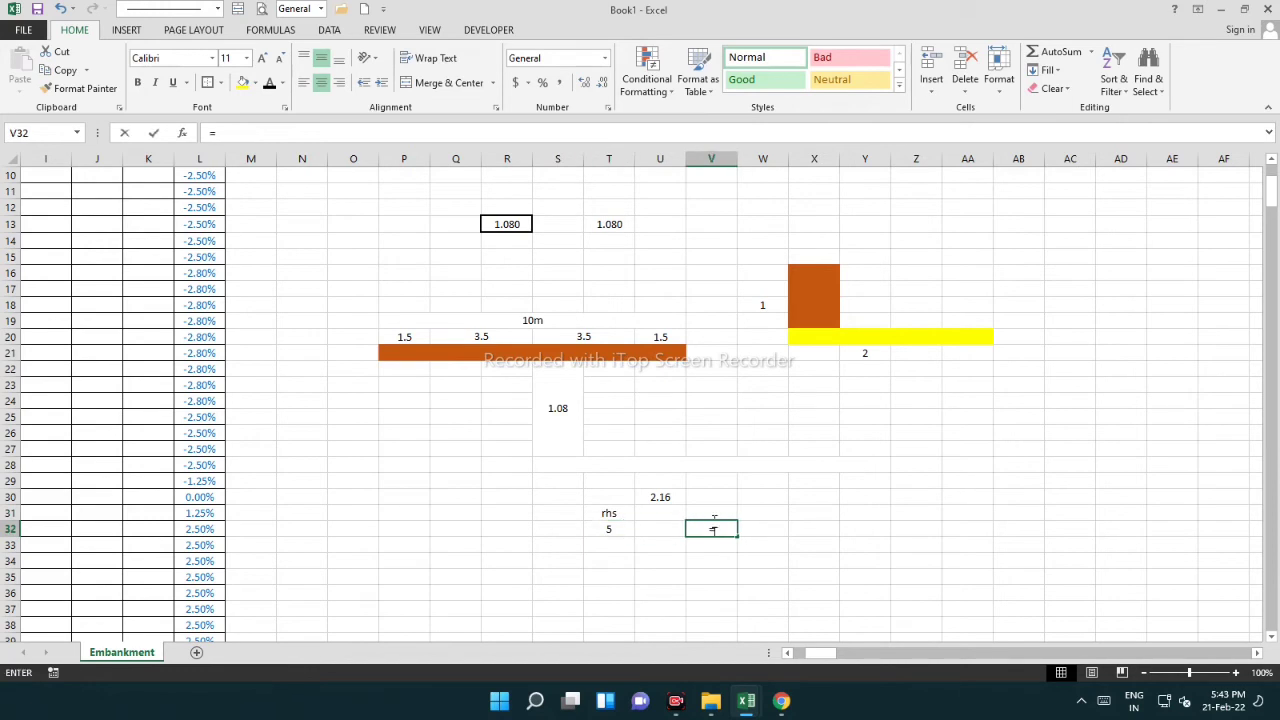
text(=)
click(662, 495)
text(+)
click(608, 527)
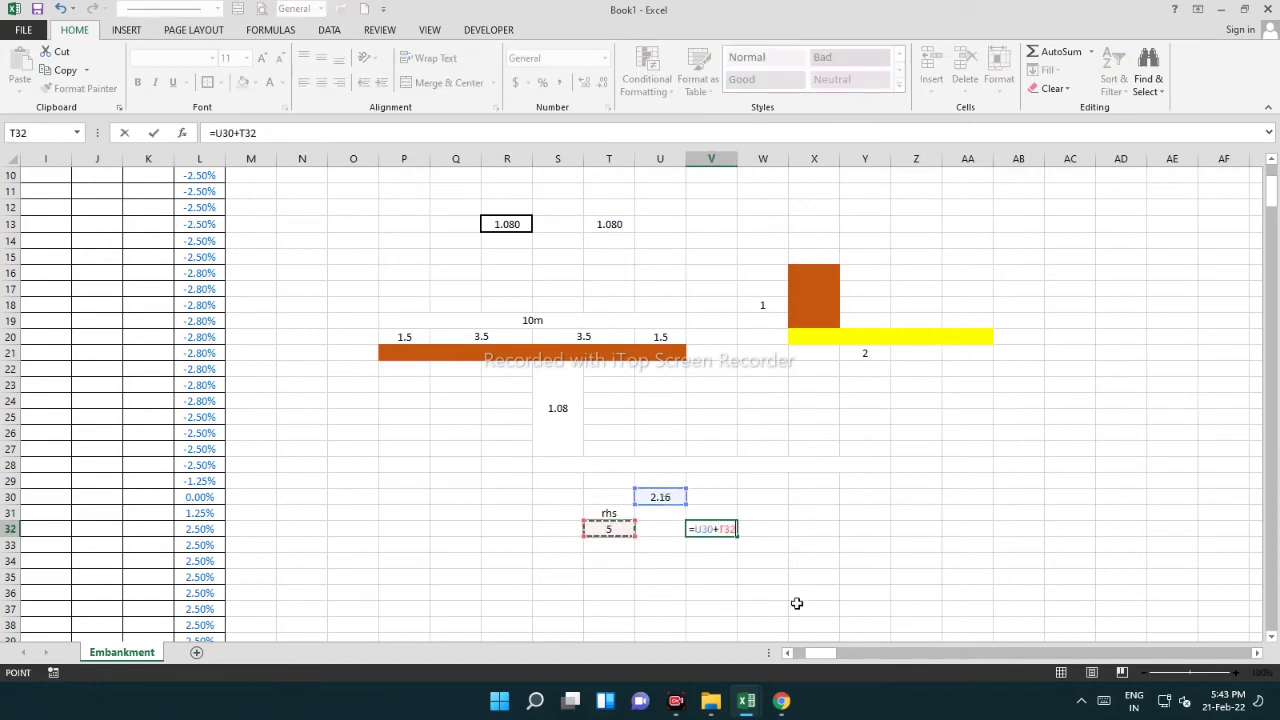
key(Return)
click(715, 528)
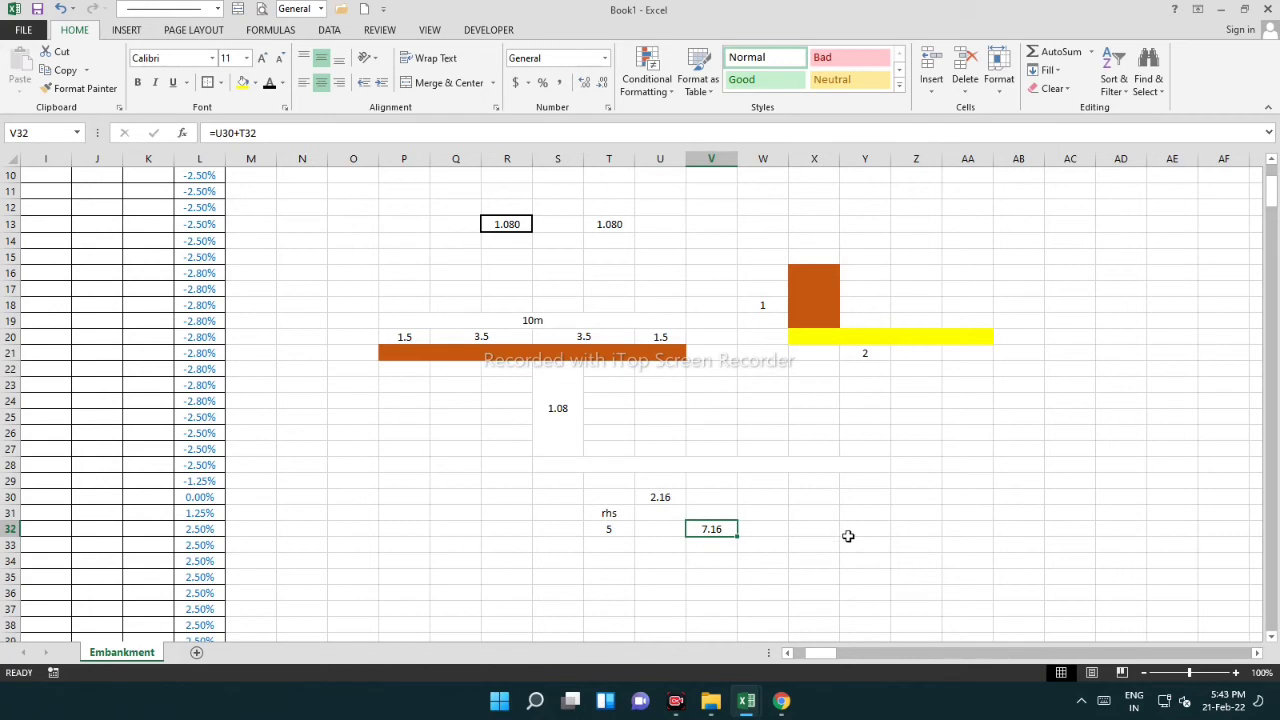
Enter 1 in X31 and outline the cell with a box border
click(806, 515)
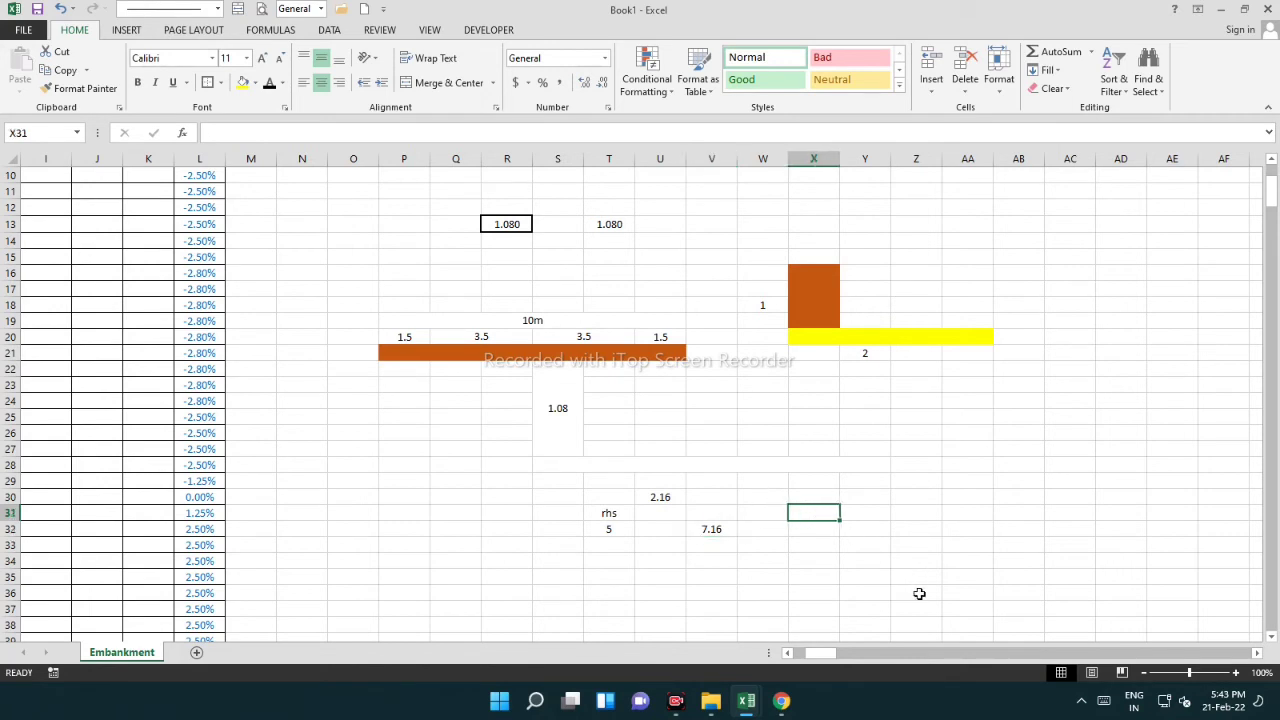
text(1)
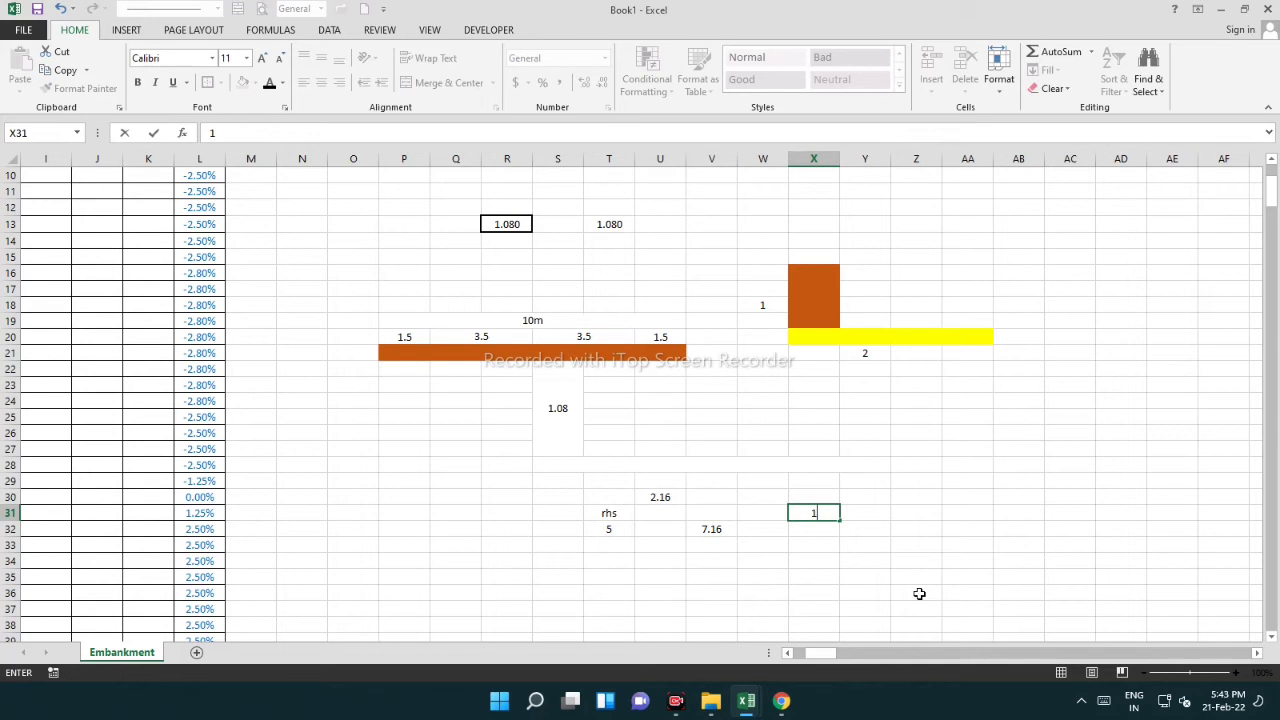
key(ctrl+Return)
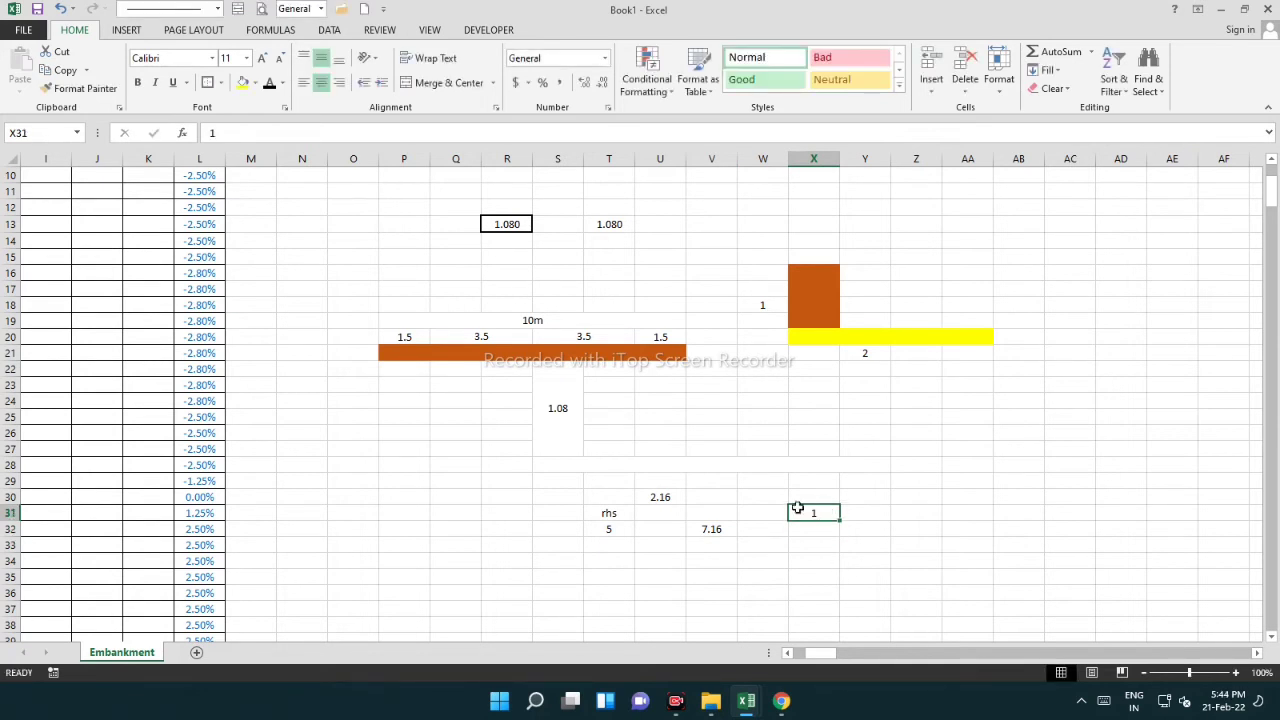
click(210, 83)
click(879, 444)
Enter 2 in AG31 and outline the cell with a box border
drag(865, 513, 1174, 517)
click(596, 518)
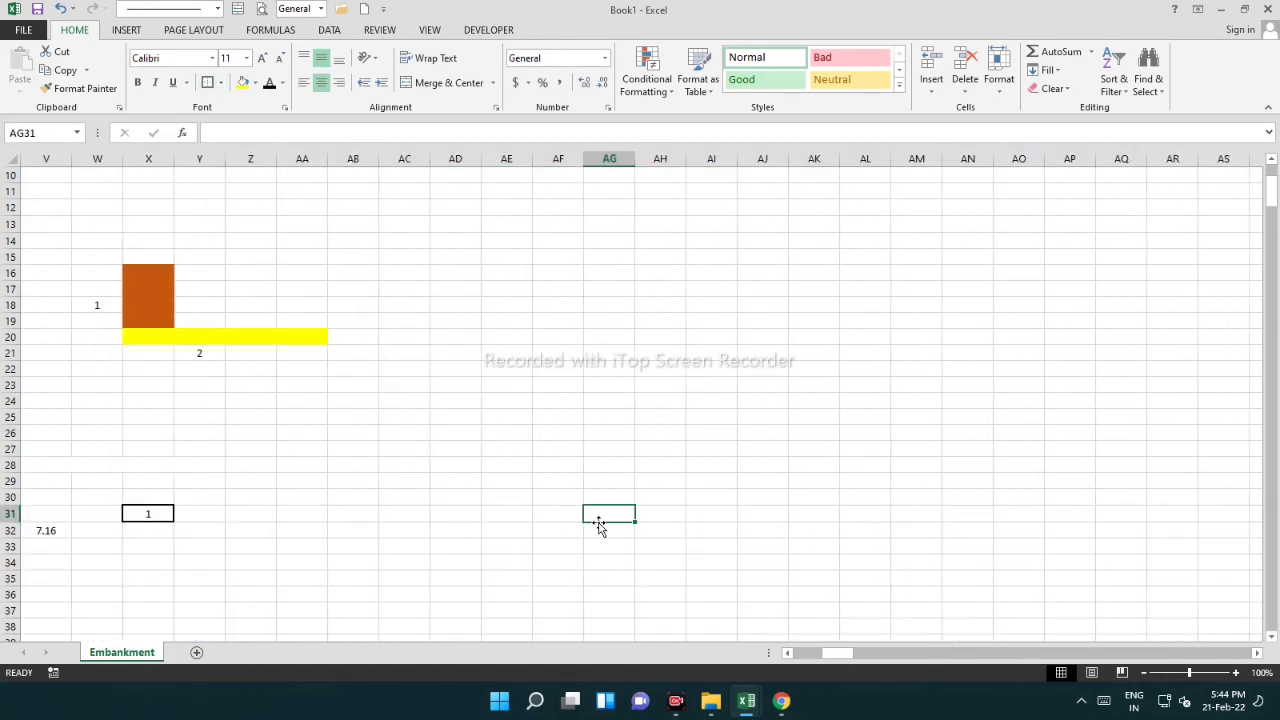
text(2)
click(592, 558)
click(611, 514)
click(558, 418)
Copy the layer thicknesses in R3:R7 to AG11:AG15
scroll(294, 464, up, 3)
scroll(266, 429, left, 3)
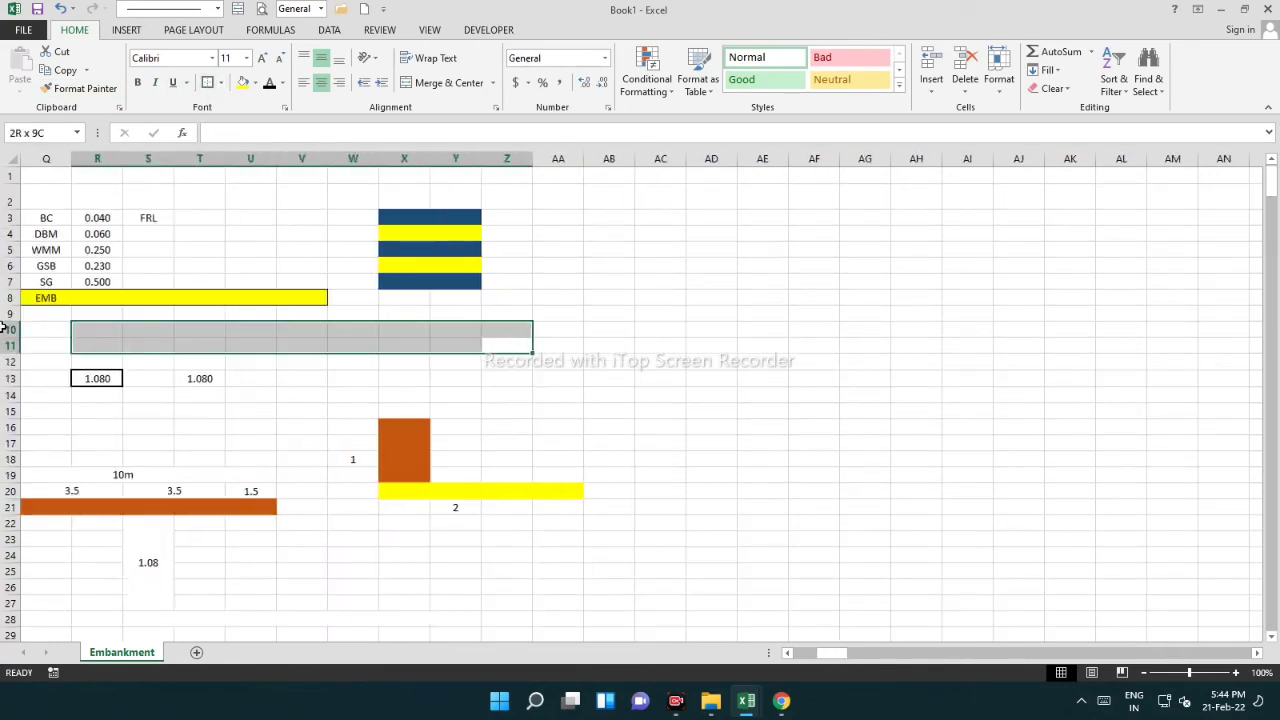
drag(200, 217, 207, 281)
key(ctrl+c)
scroll(900, 490, down, 3)
scroll(927, 469, up, 2)
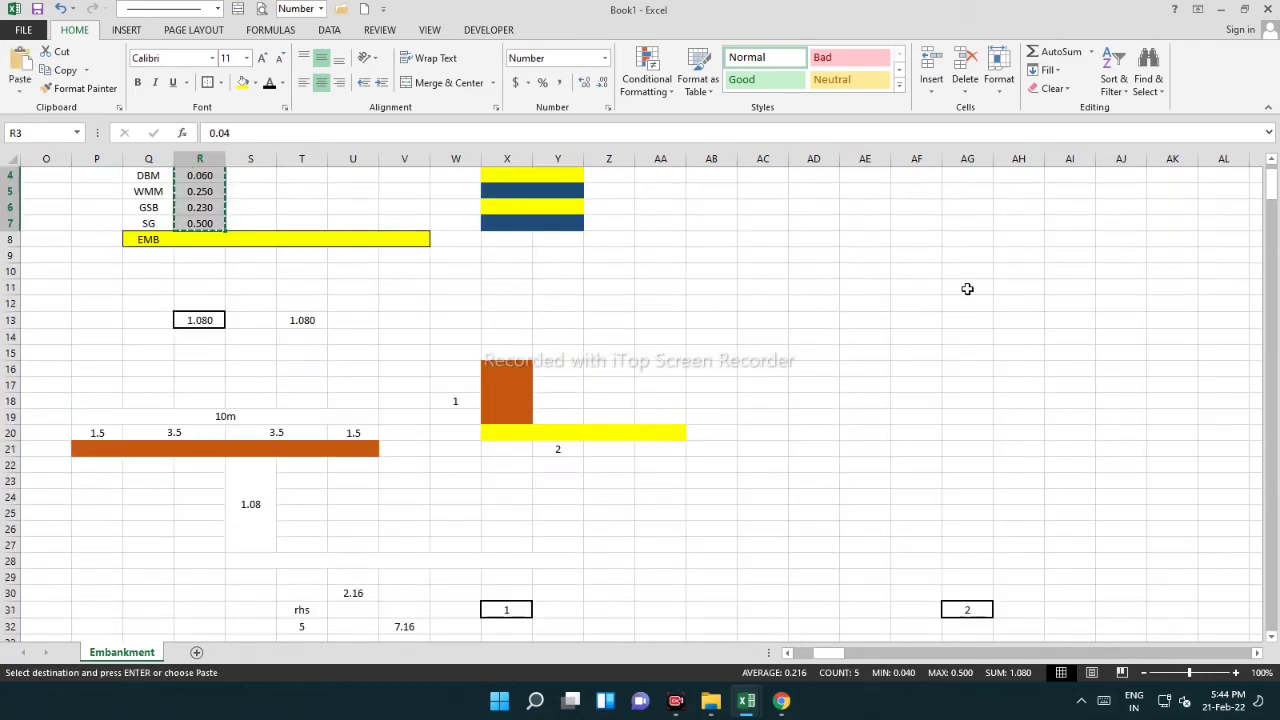
click(968, 287)
key(ctrl+v)
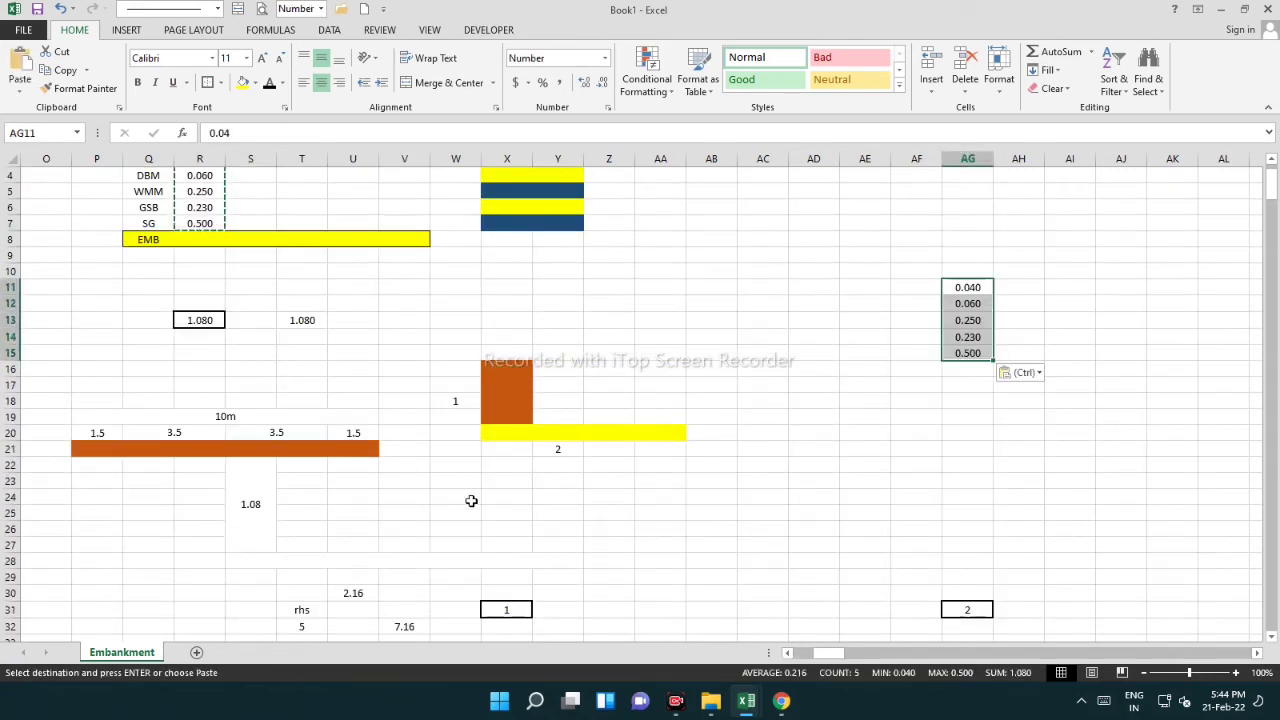
Copy the layer names BC to SG in Q3:Q7 to AF11:AF15 beside the copied thicknesses
click(969, 353)
drag(969, 353, 968, 287)
scroll(342, 300, up, 1)
drag(148, 218, 149, 280)
key(ctrl+c)
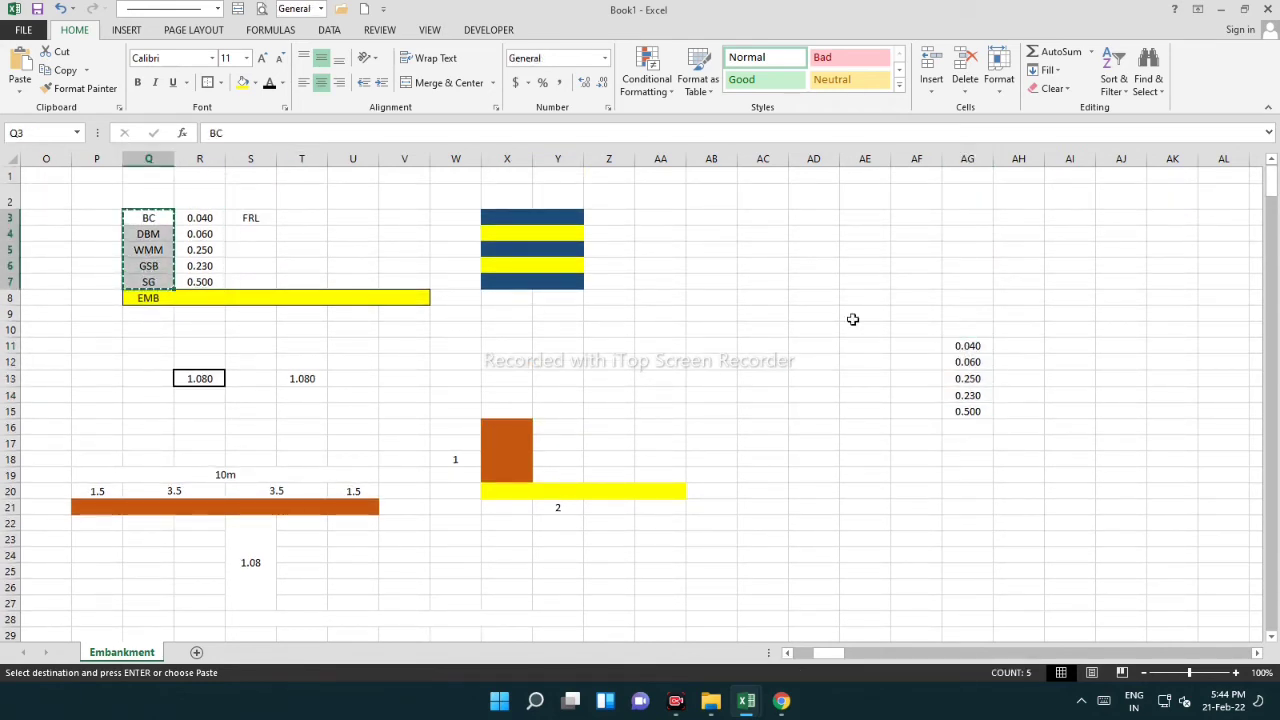
click(929, 345)
key(ctrl+v)
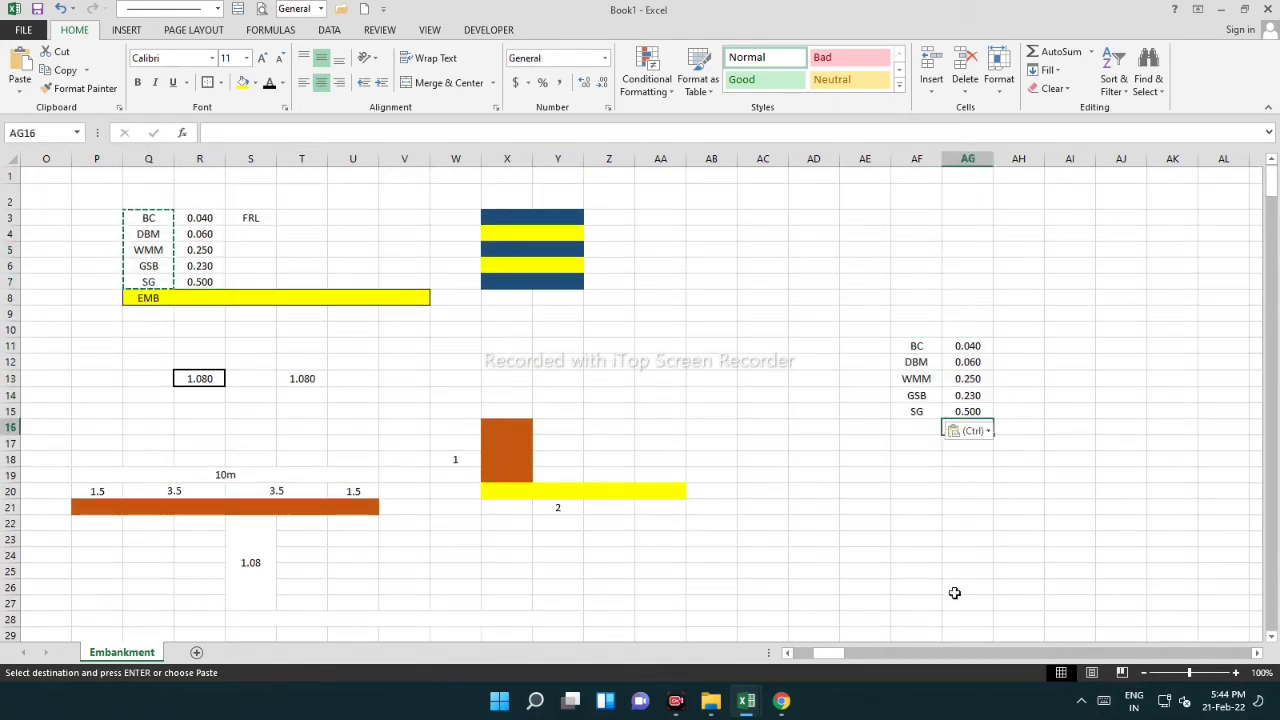
click(967, 477)
key(Escape)
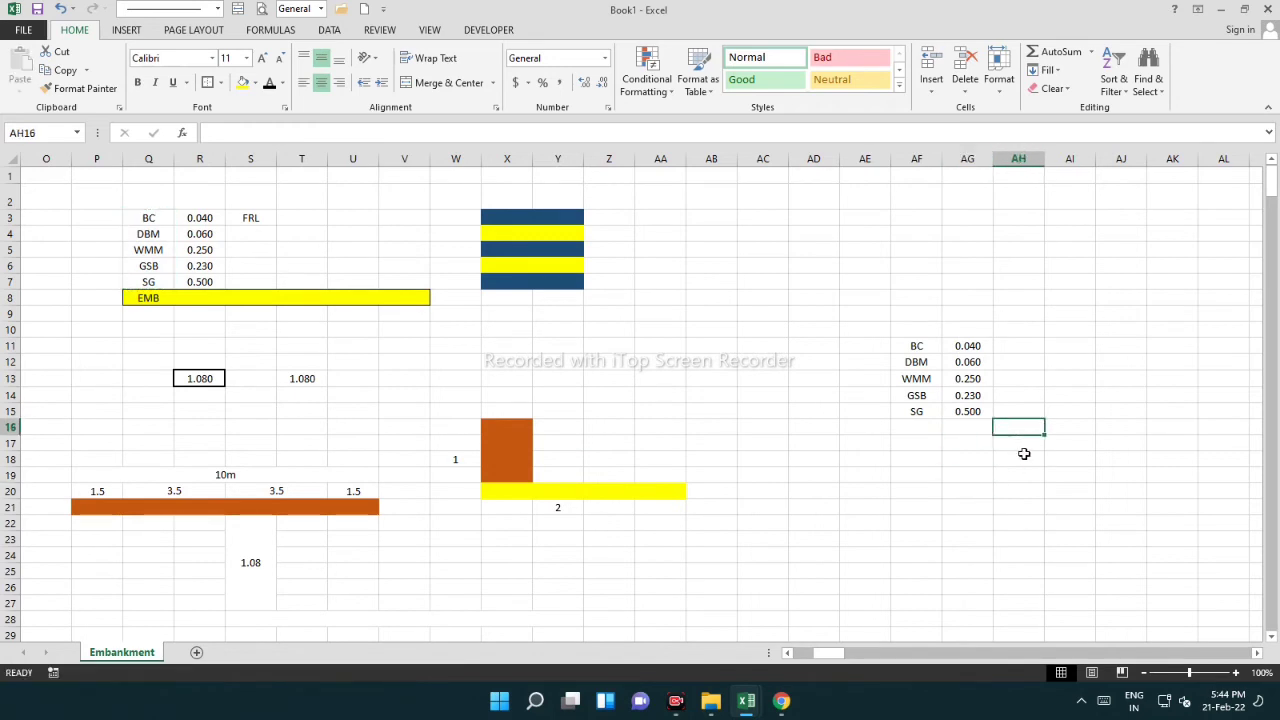
Fill AH15:AI15 yellow beside the SG thickness
scroll(1031, 437, down, 3)
scroll(1023, 457, up, 1)
drag(1020, 484, 1276, 501)
drag(300, 386, 11, 371)
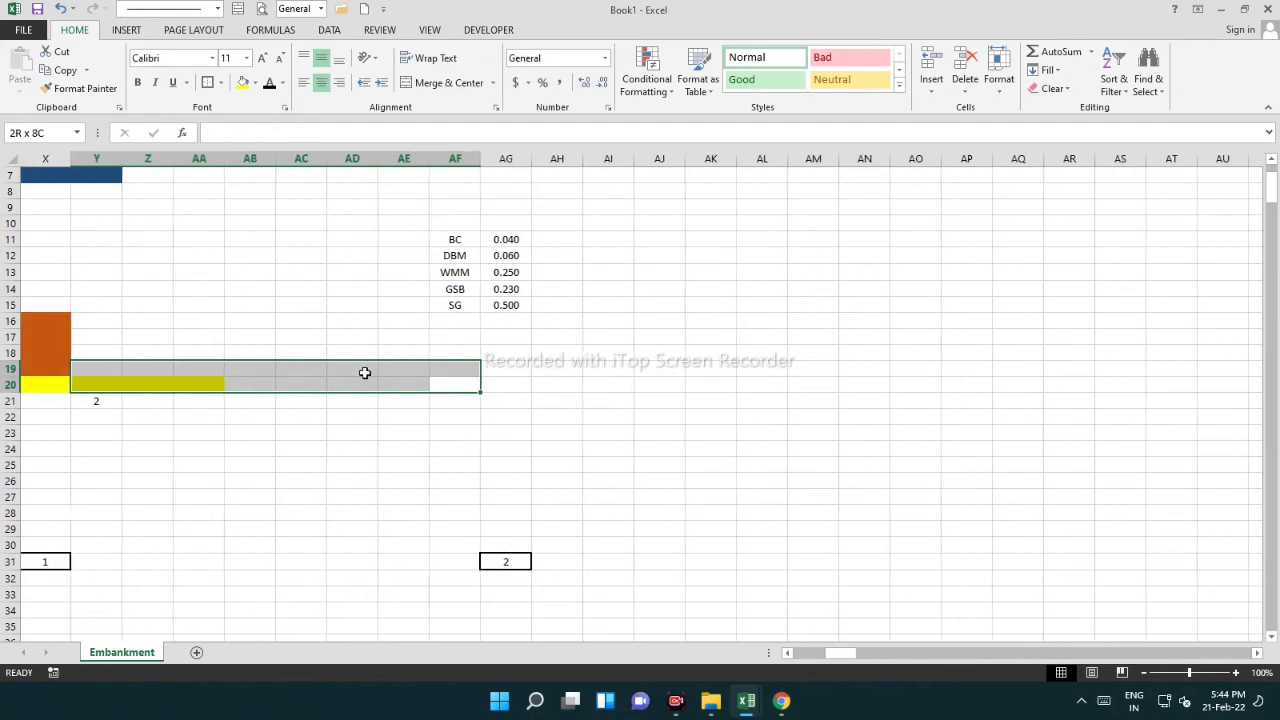
drag(521, 303, 503, 240)
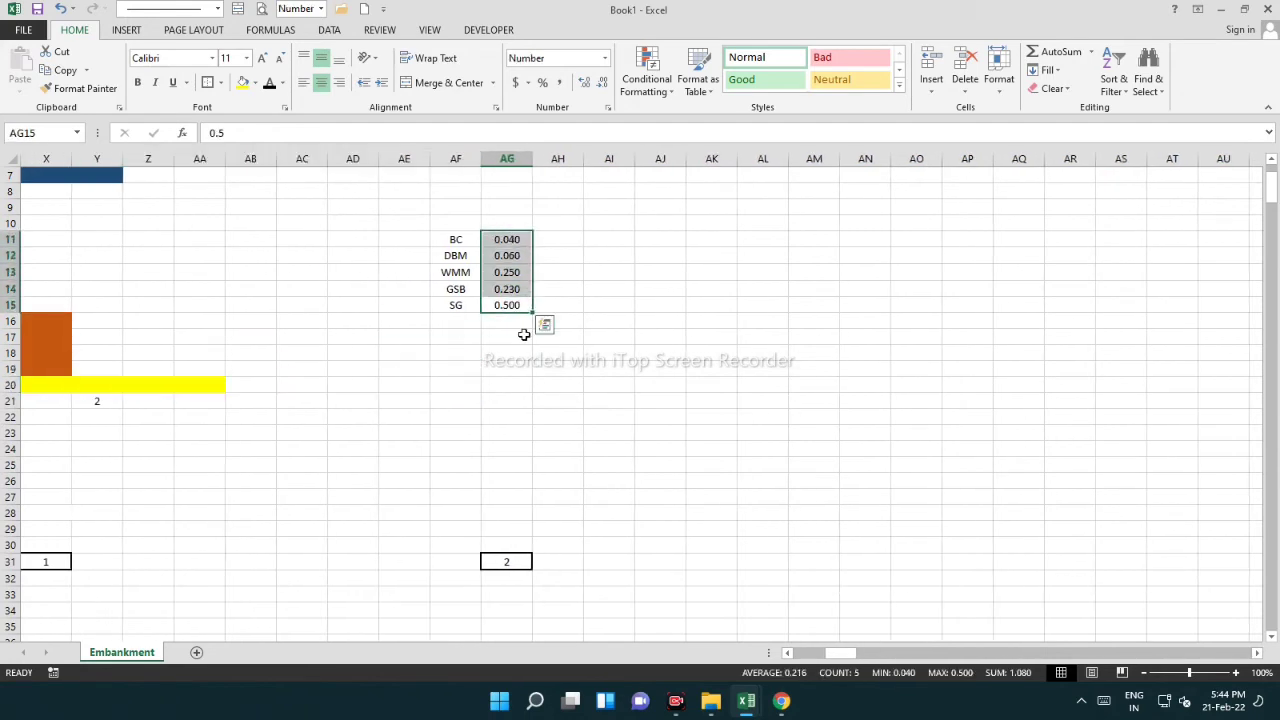
click(548, 303)
drag(548, 303, 608, 305)
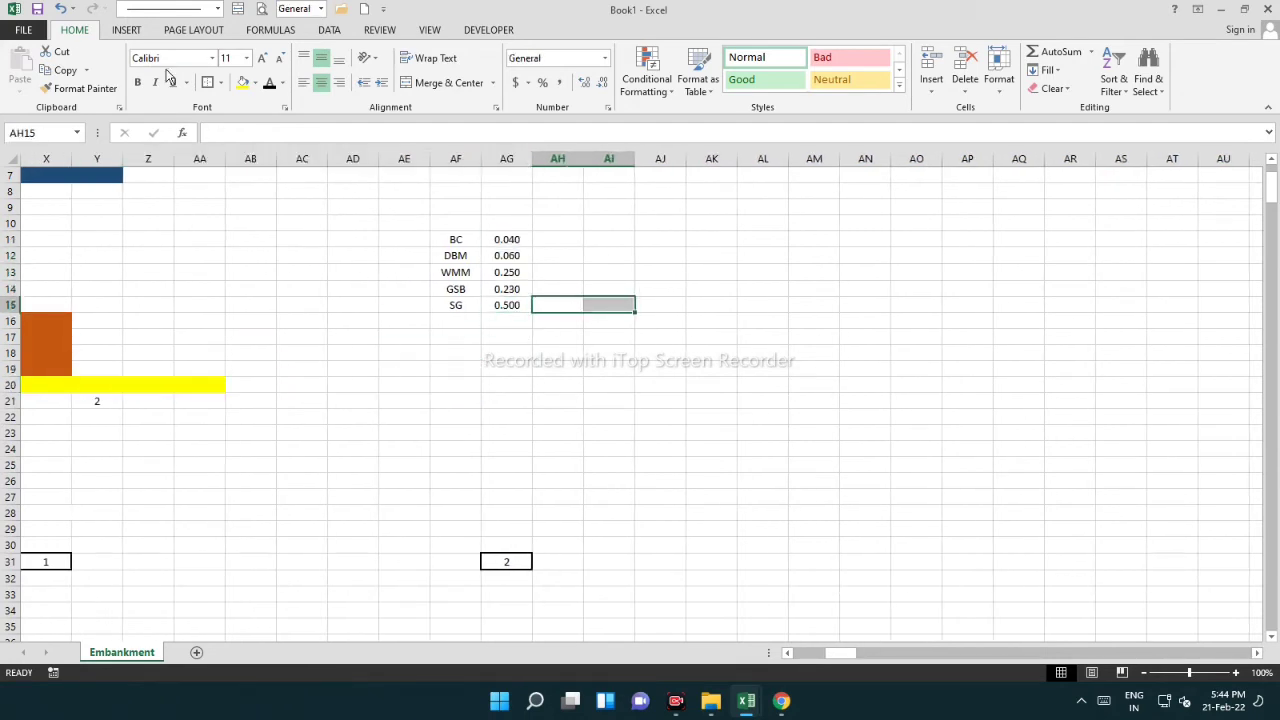
click(241, 82)
click(540, 340)
Total the copied layer thicknesses in AG19 with =SUM(AG11:AG15)
click(512, 306)
click(563, 305)
scroll(557, 384, up, 1)
click(515, 418)
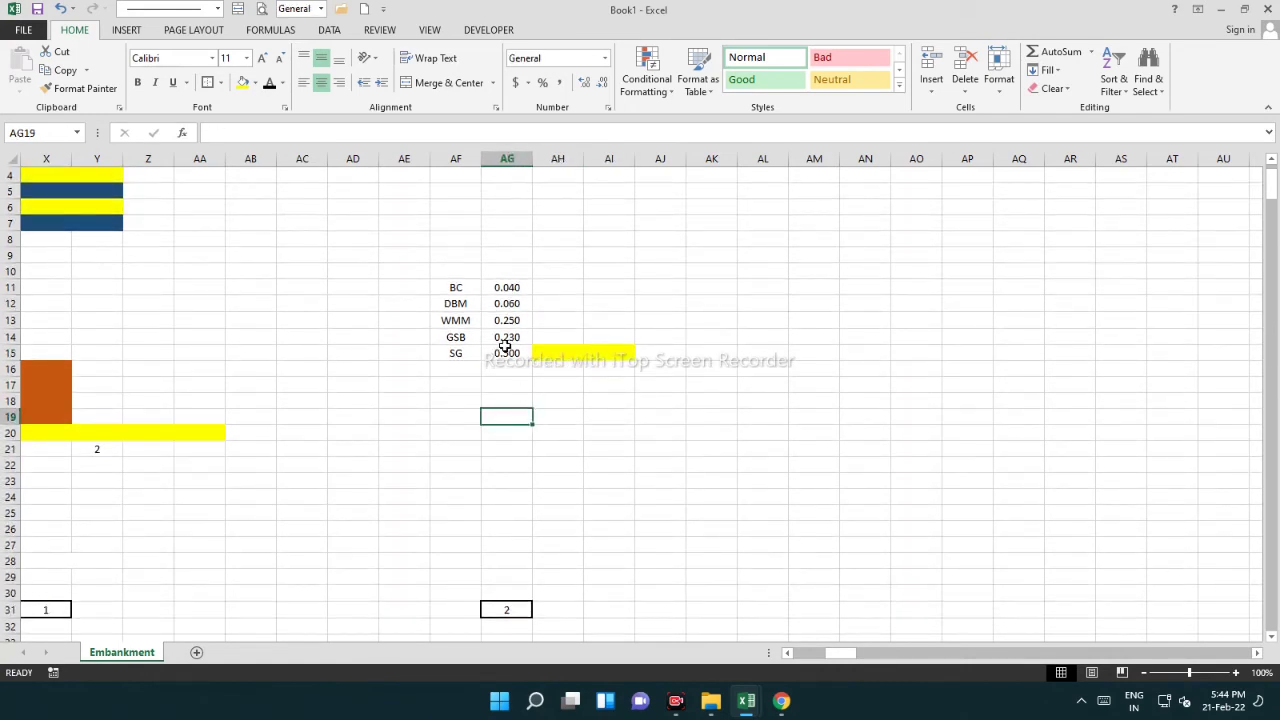
text(=)
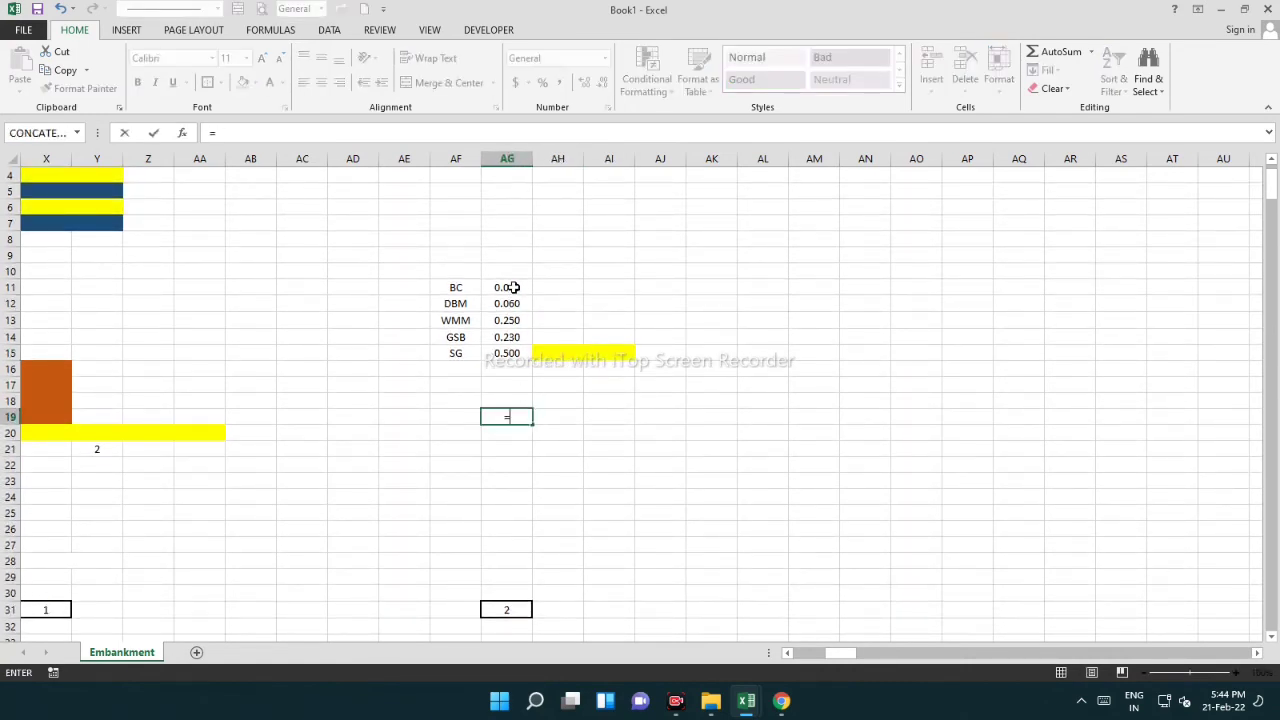
text(sum)
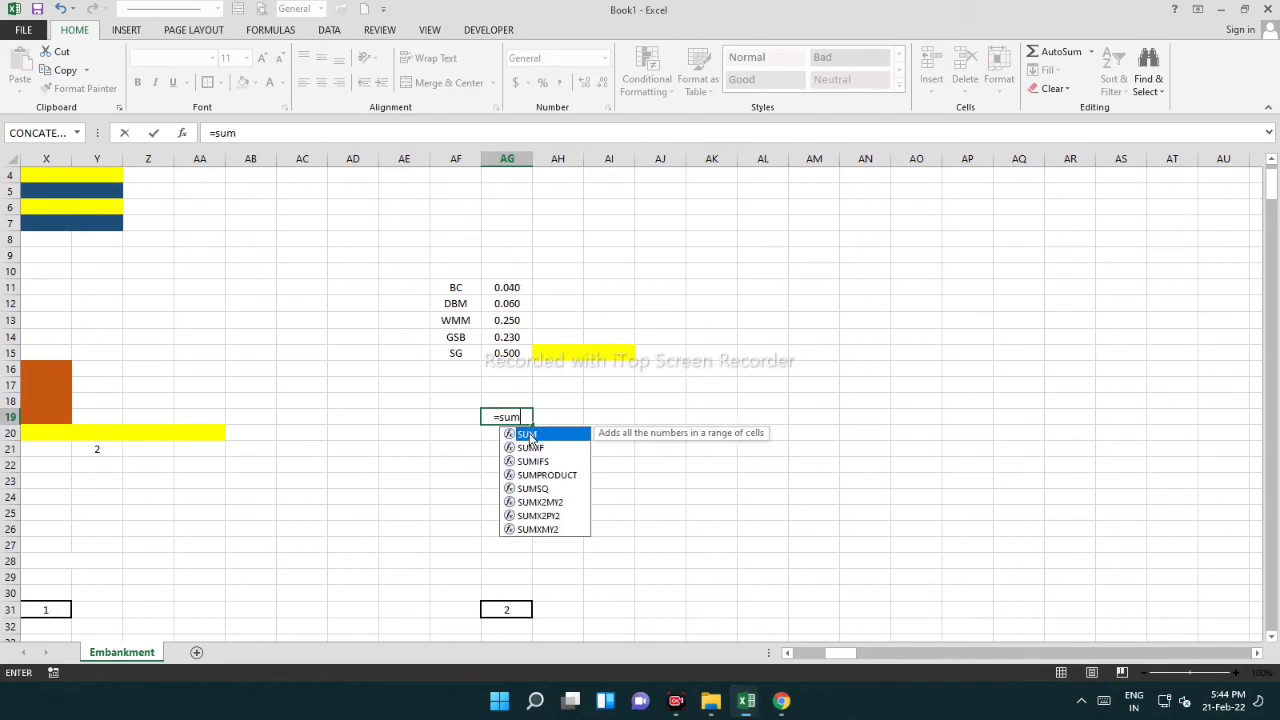
double_click(528, 434)
drag(505, 287, 512, 356)
key(Return)
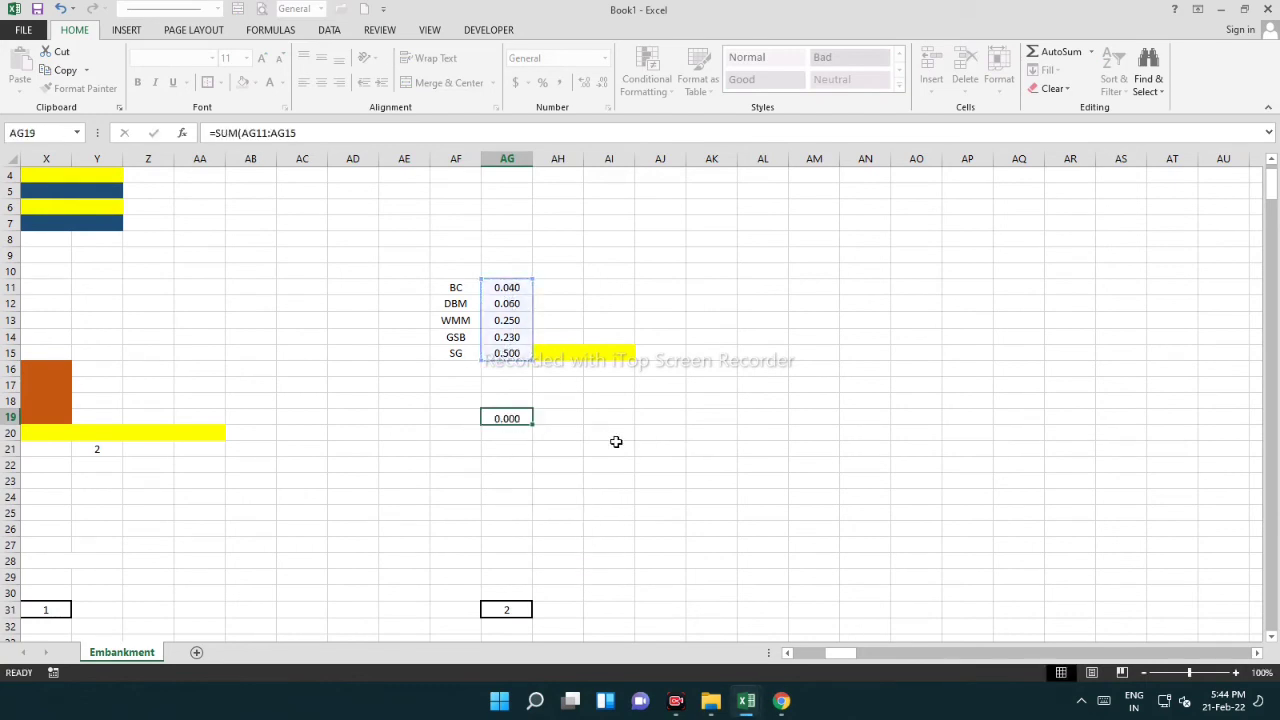
click(616, 443)
click(515, 420)
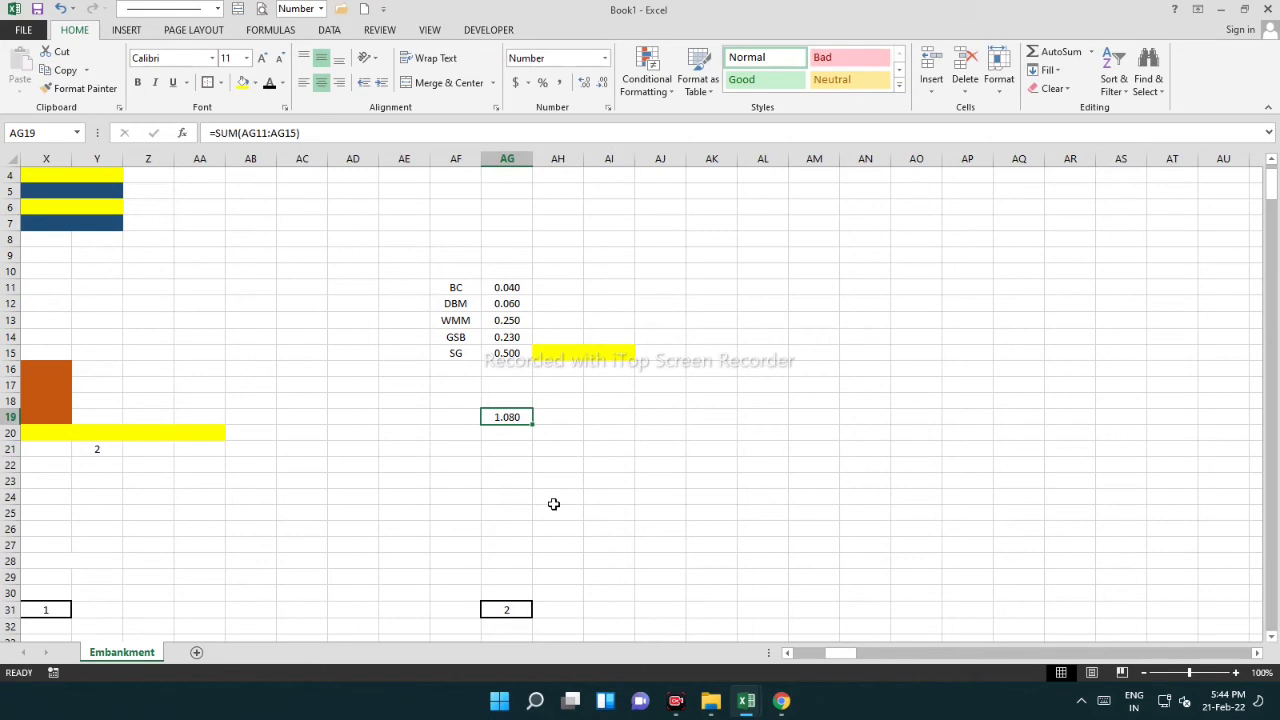
Enter the label "total part" in AI18
scroll(571, 417, down, 1)
click(576, 371)
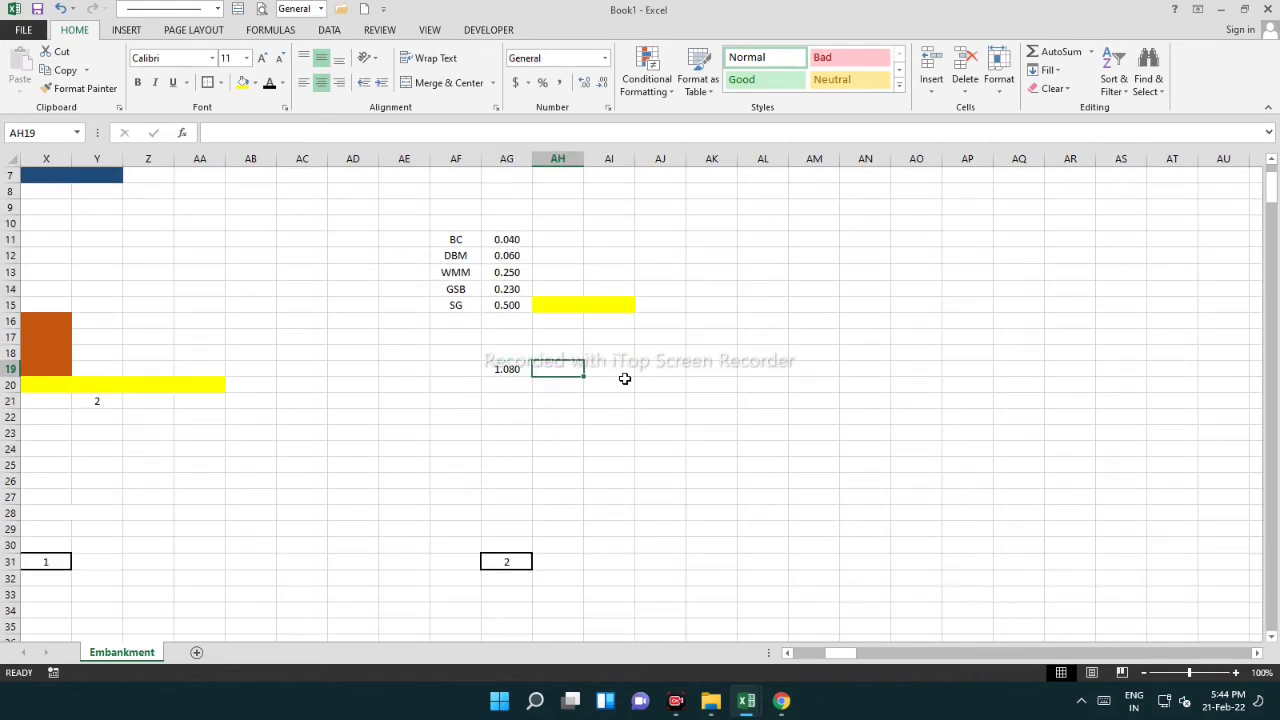
click(619, 352)
text(r)
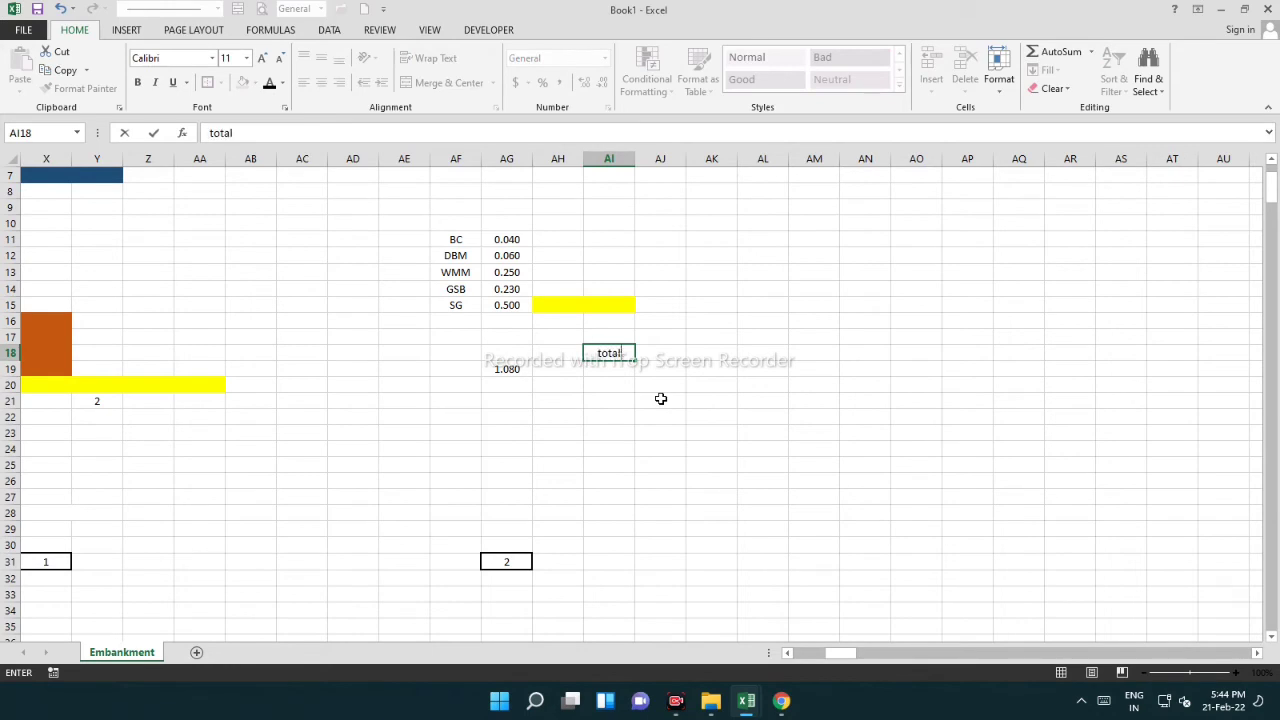
key(BackSpace)
key(BackSpace)
key(BackSpace)
key(BackSpace)
text(total part)
key(Return)
Examine the 1.5 and 3.5 width segments of the 10m road sketch, and return to AH19 beside the thickness total
drag(579, 464, 92, 418)
drag(108, 367, 12, 364)
click(305, 492)
click(254, 404)
click(209, 403)
drag(151, 401, 186, 401)
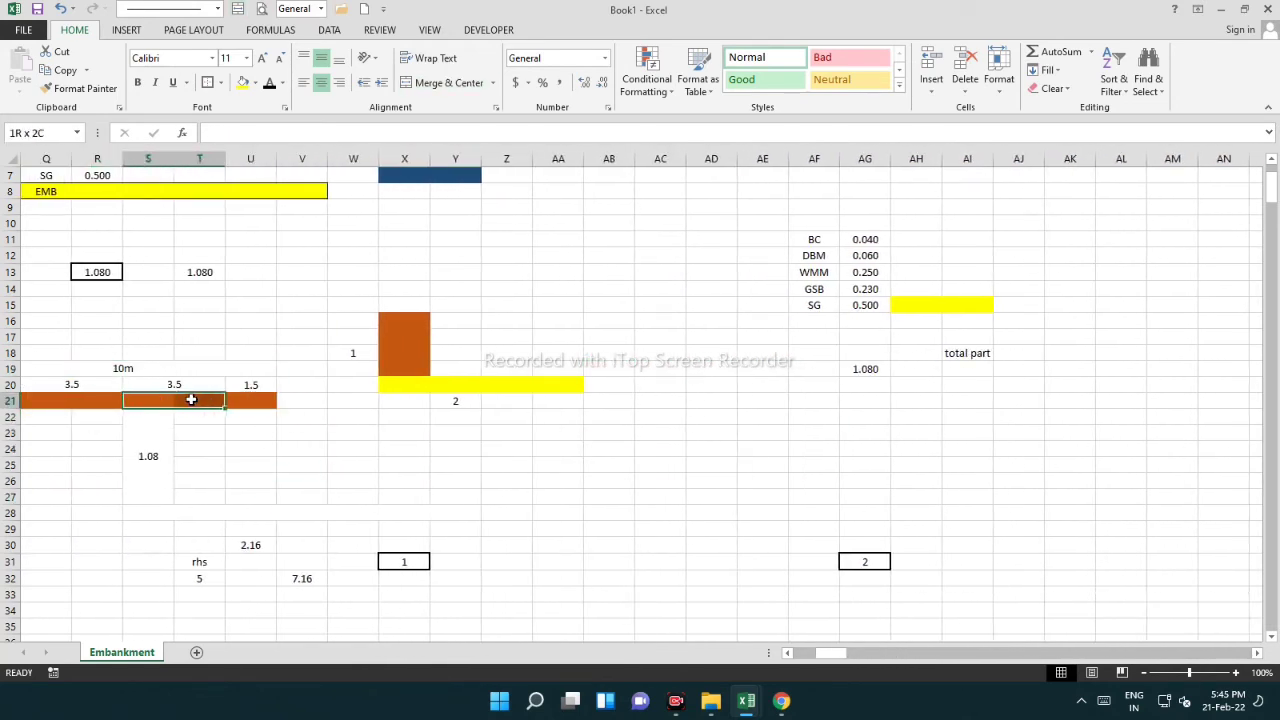
click(173, 385)
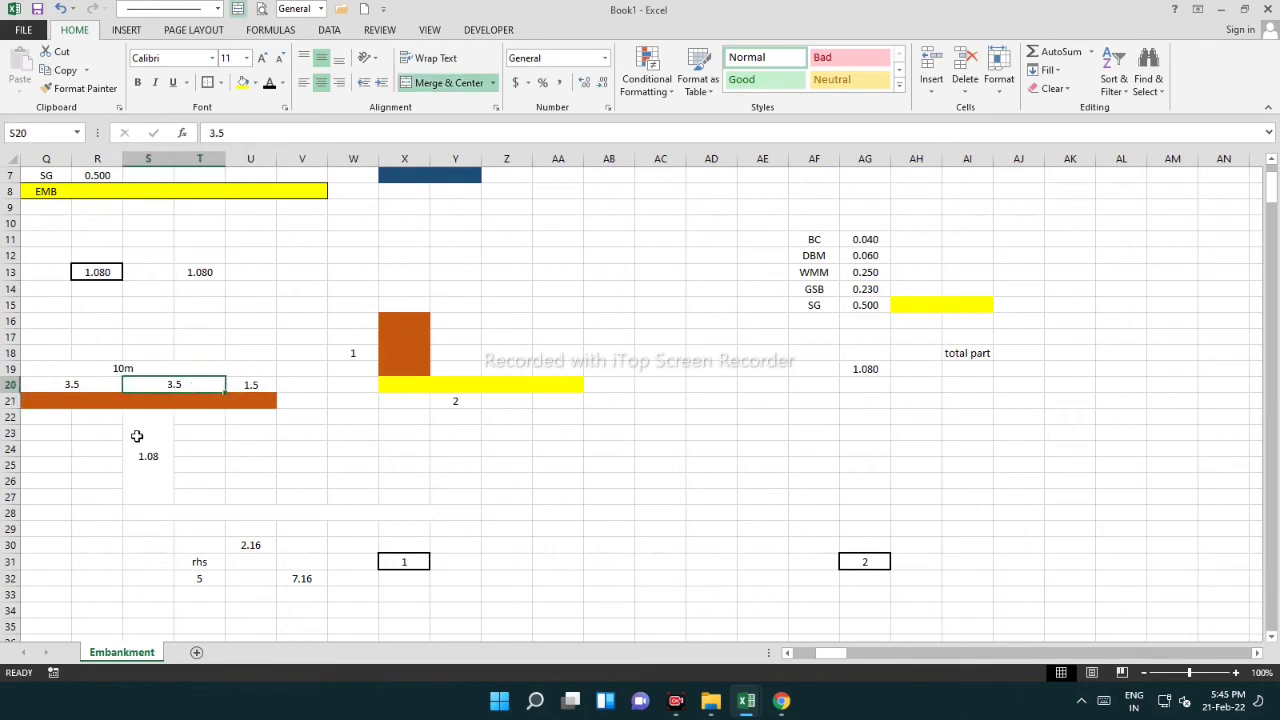
drag(832, 656, 766, 640)
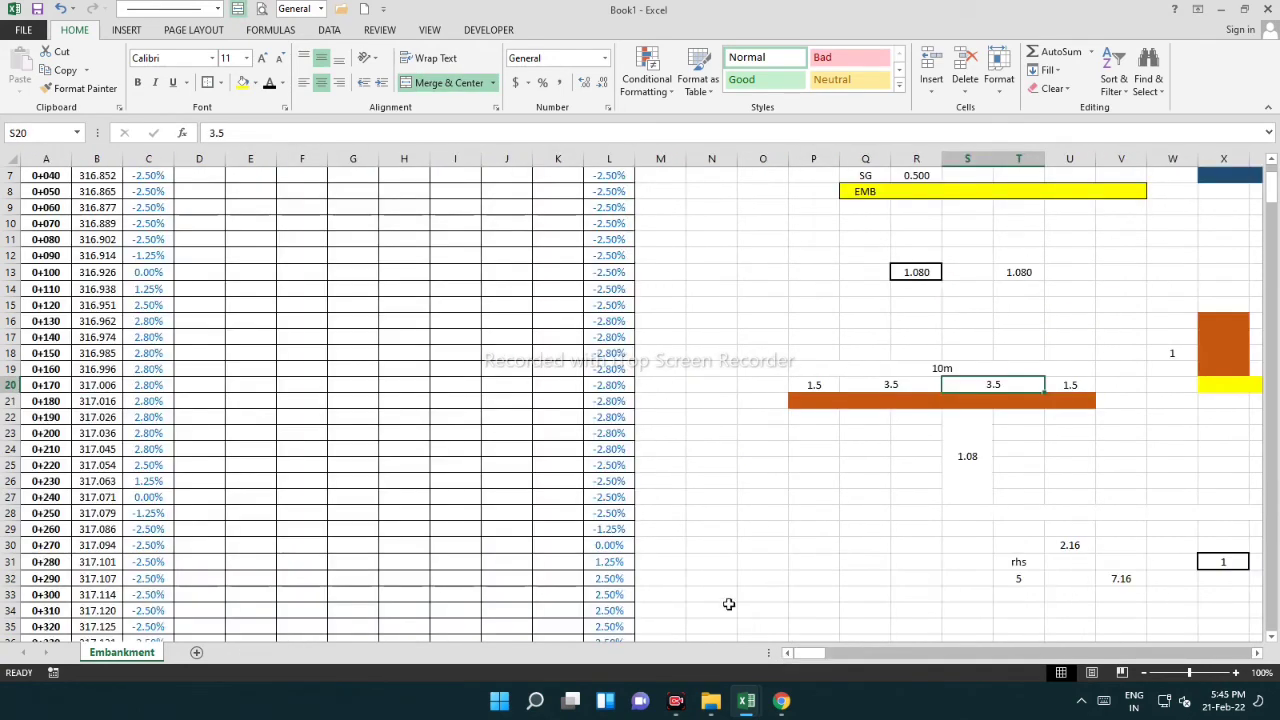
click(910, 402)
click(818, 399)
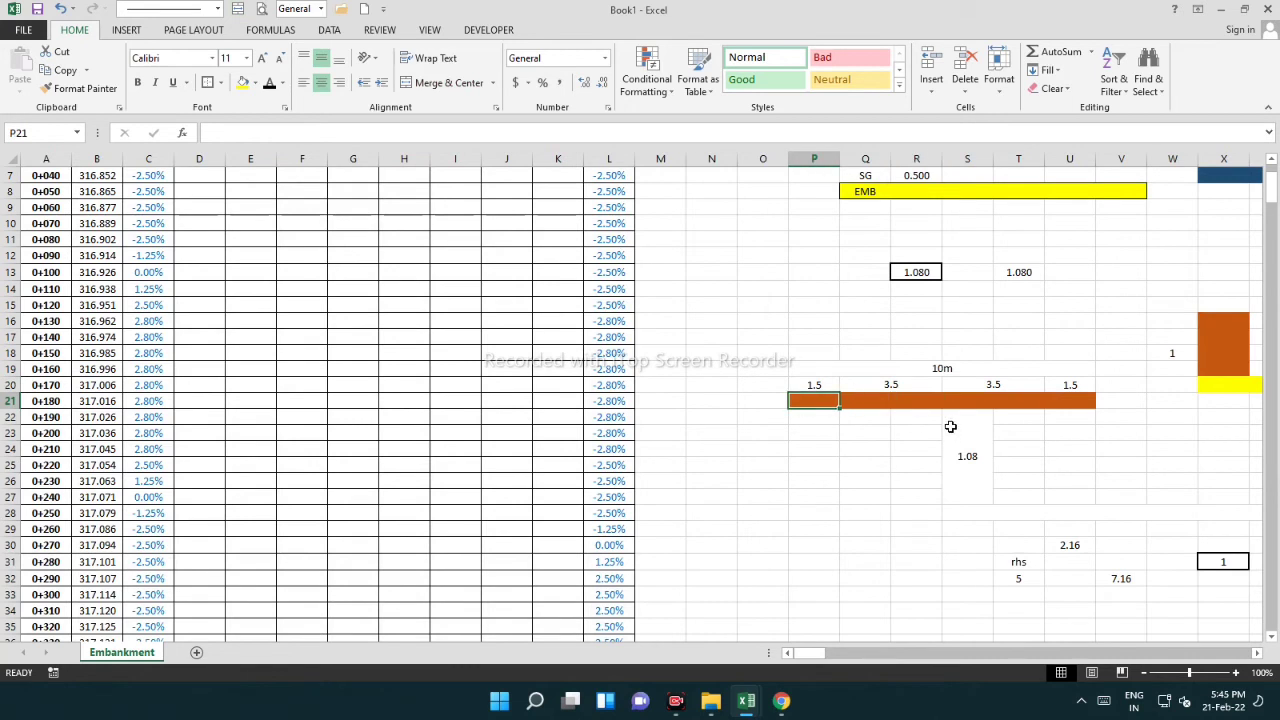
click(816, 385)
click(890, 385)
click(993, 385)
click(1050, 390)
mouse_move(829, 654)
mouse_down()
mouse_move(929, 654)
mouse_move(840, 655)
mouse_up()
click(624, 384)
key(Up)
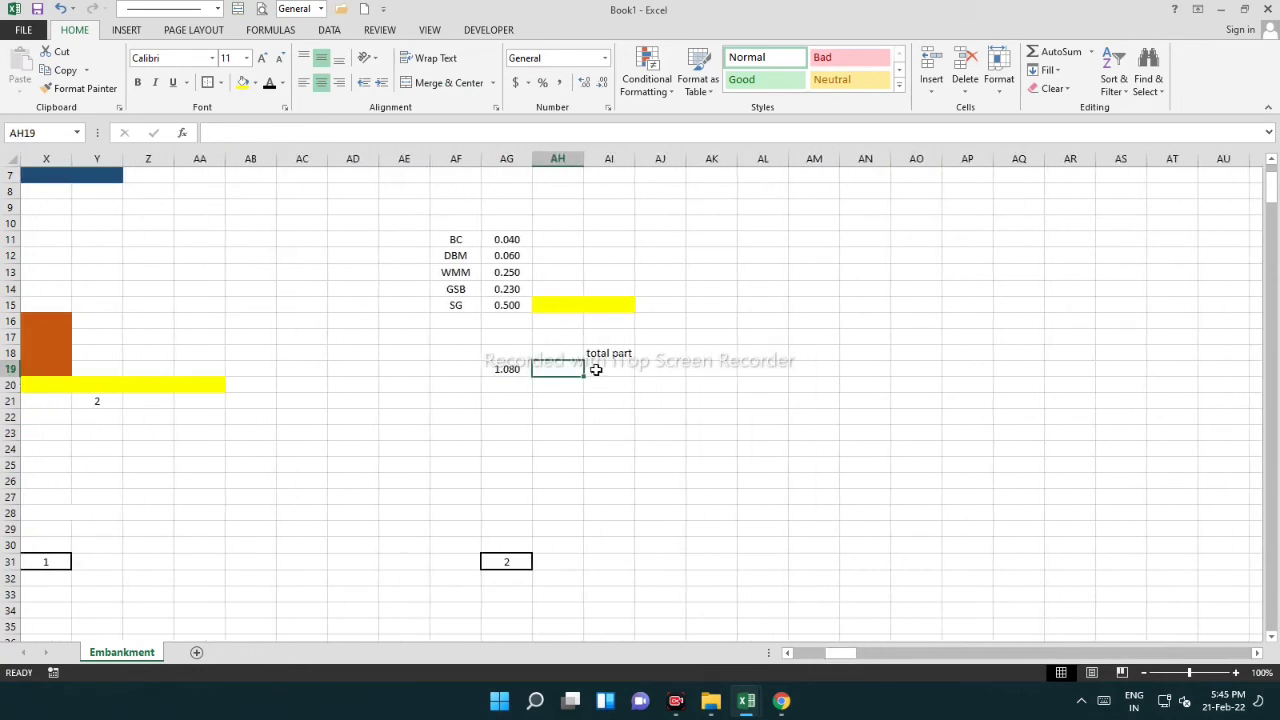
Enter 4 under the "total part" label in AI19 and a multiplication sign "x" in AH19
text(4)
click(656, 440)
click(620, 420)
click(576, 369)
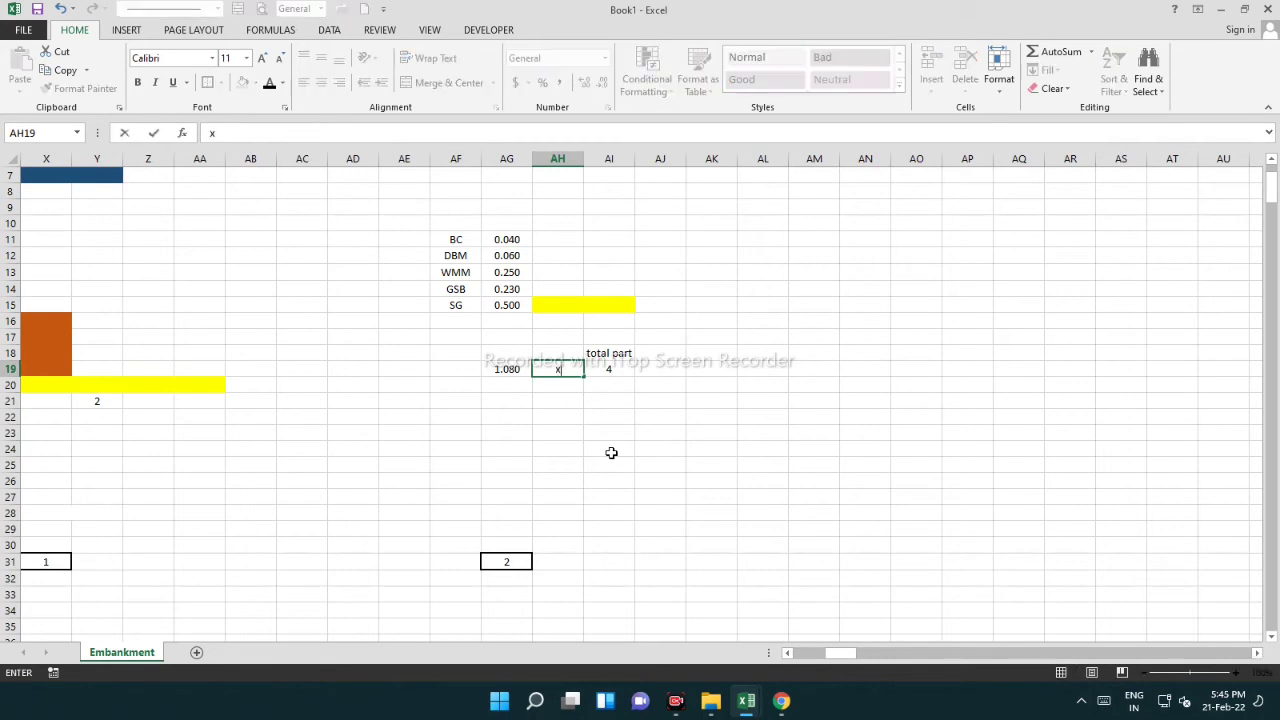
text(x)
Multiply the total thickness in AG19 by the part count in AI19, placing the result in AI23
click(611, 434)
text(=)
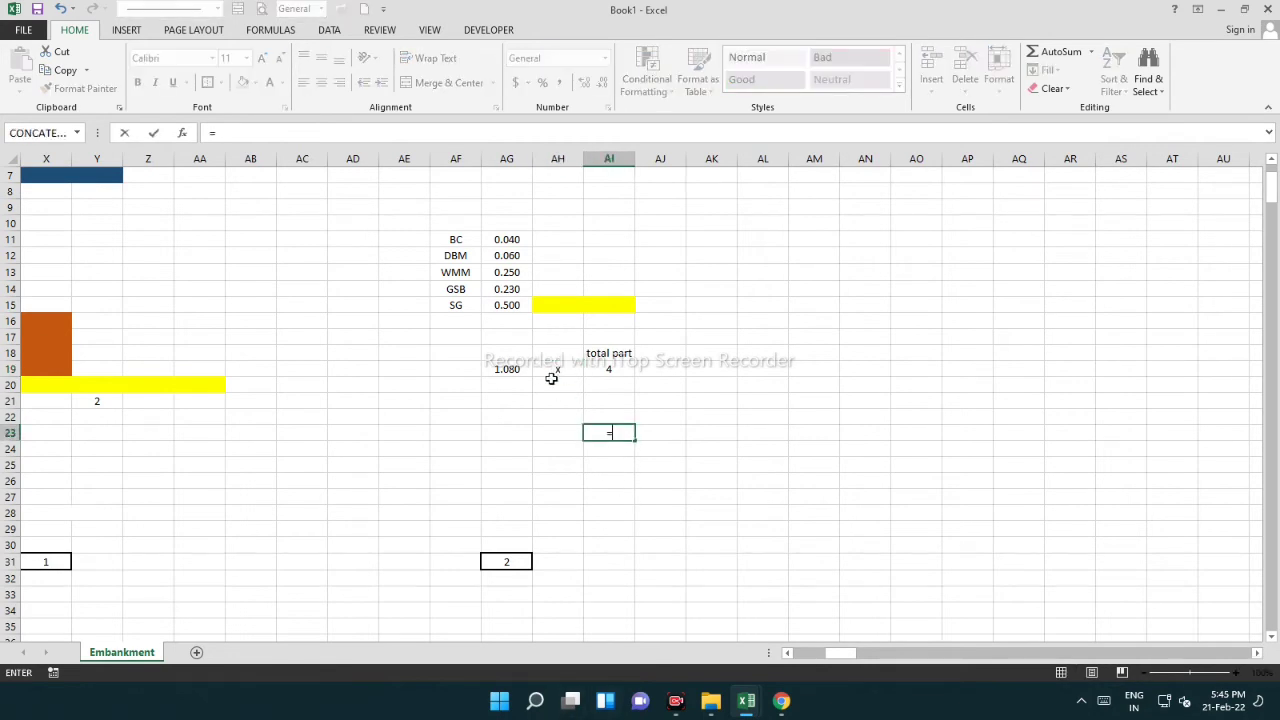
click(512, 369)
text(*)
click(620, 368)
key(Return)
click(654, 483)
click(624, 434)
click(662, 433)
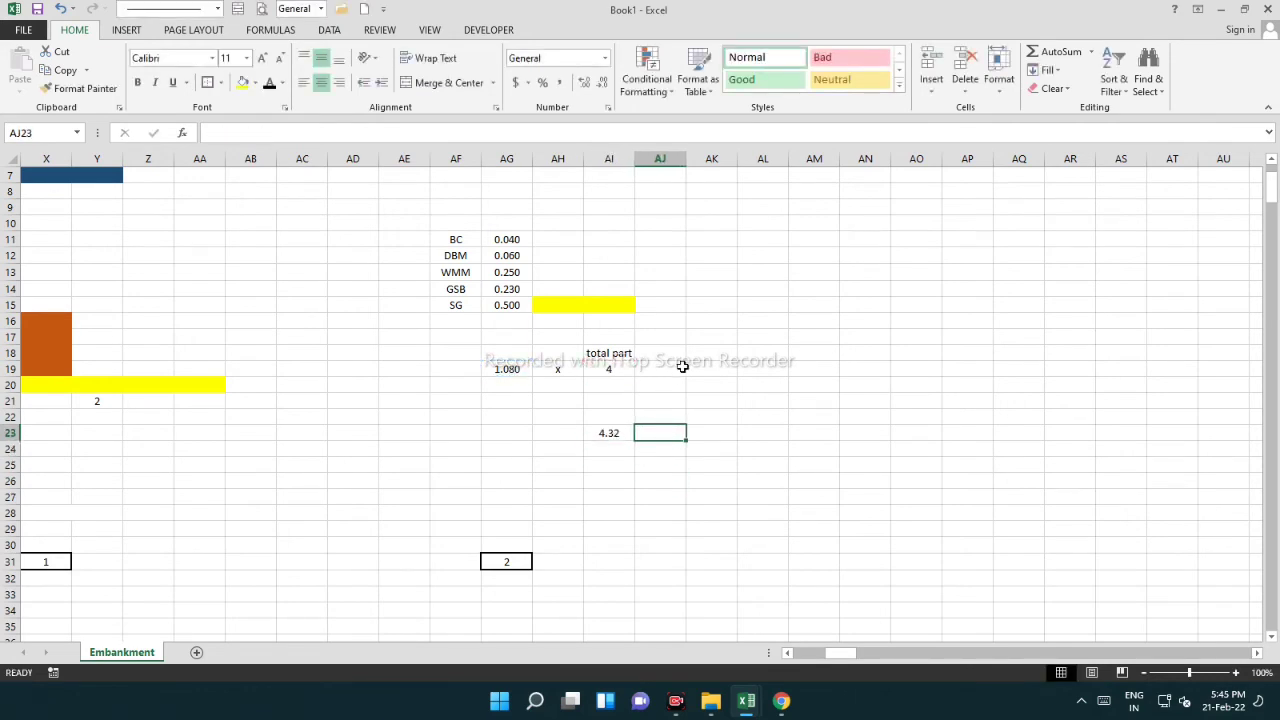
Enter the label "total Wirth" in AK18 with 10 below it, and check that width on the 10m road sketch
click(705, 353)
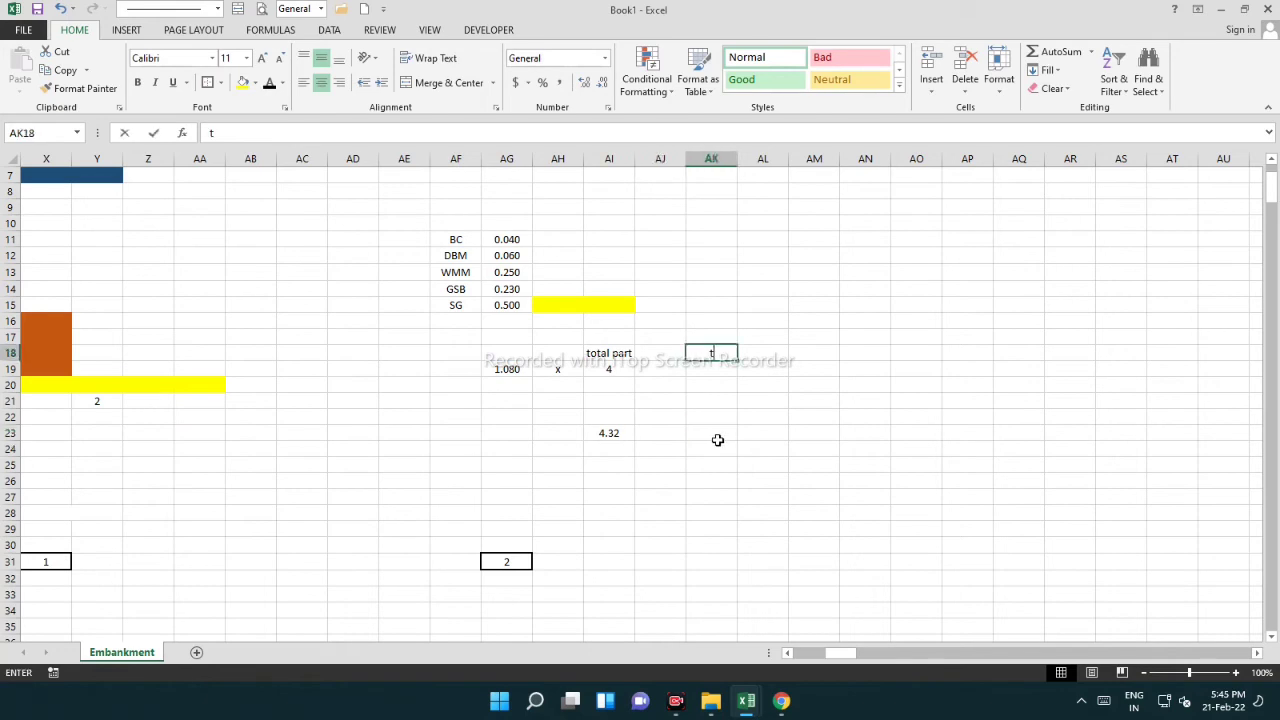
text(tota)
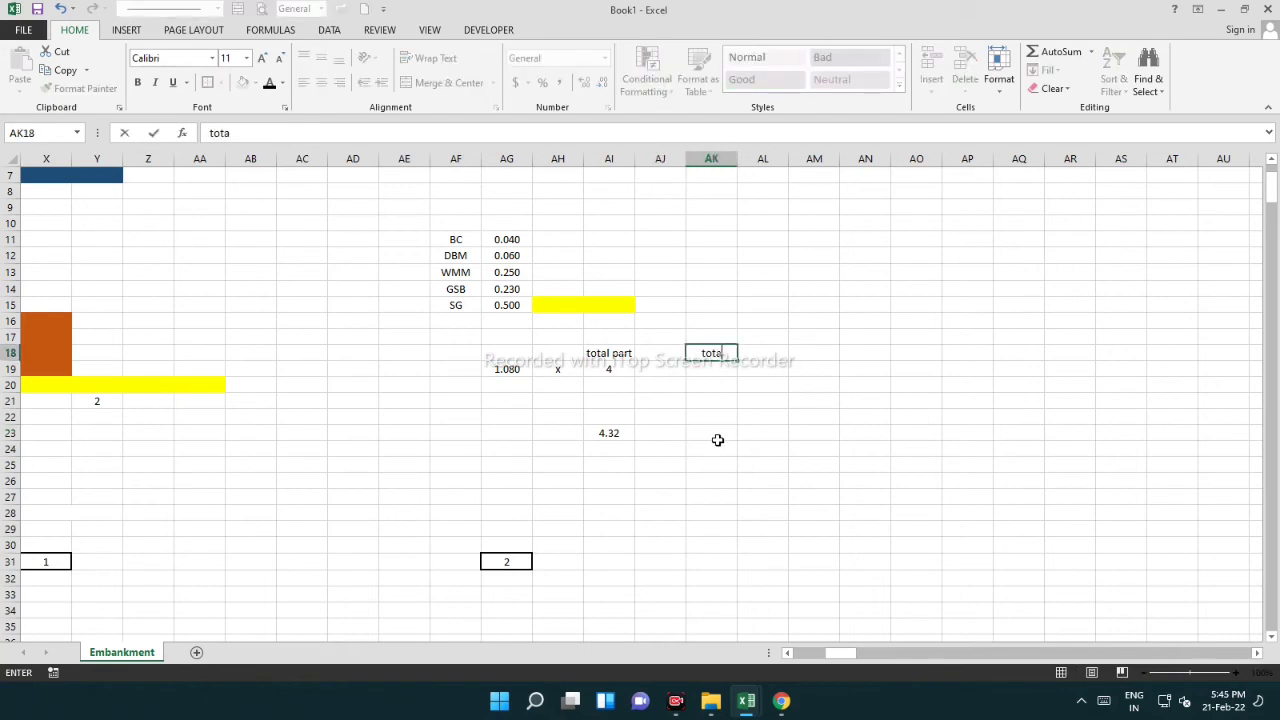
text(l Wirth)
key(Return)
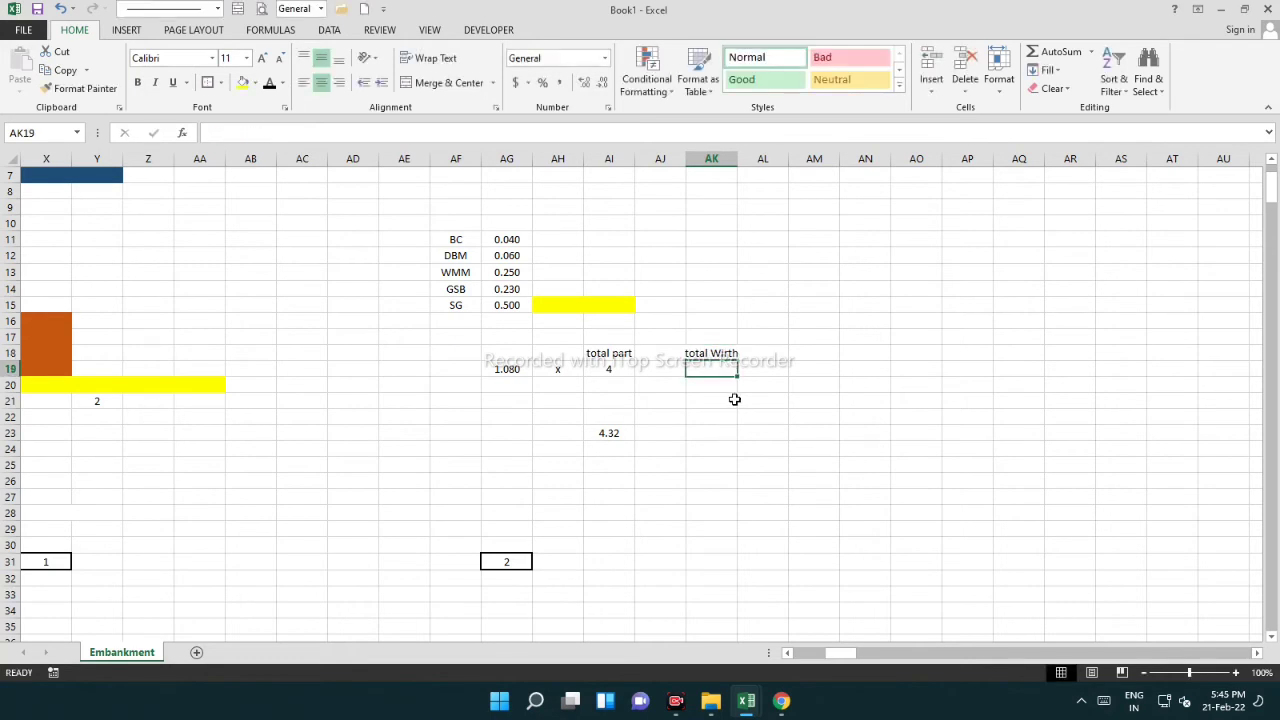
text(10)
click(490, 436)
drag(199, 433, 20, 433)
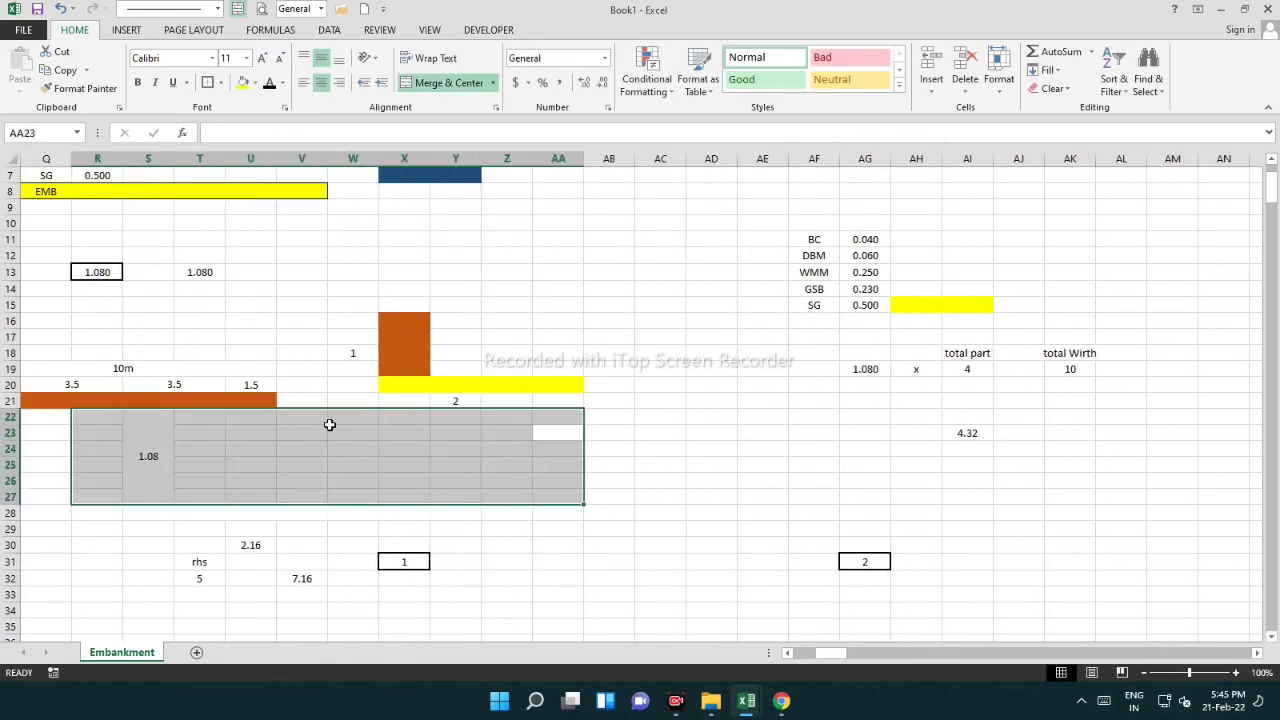
drag(270, 397, 149, 369)
click(761, 491)
drag(761, 491, 1140, 460)
click(1012, 403)
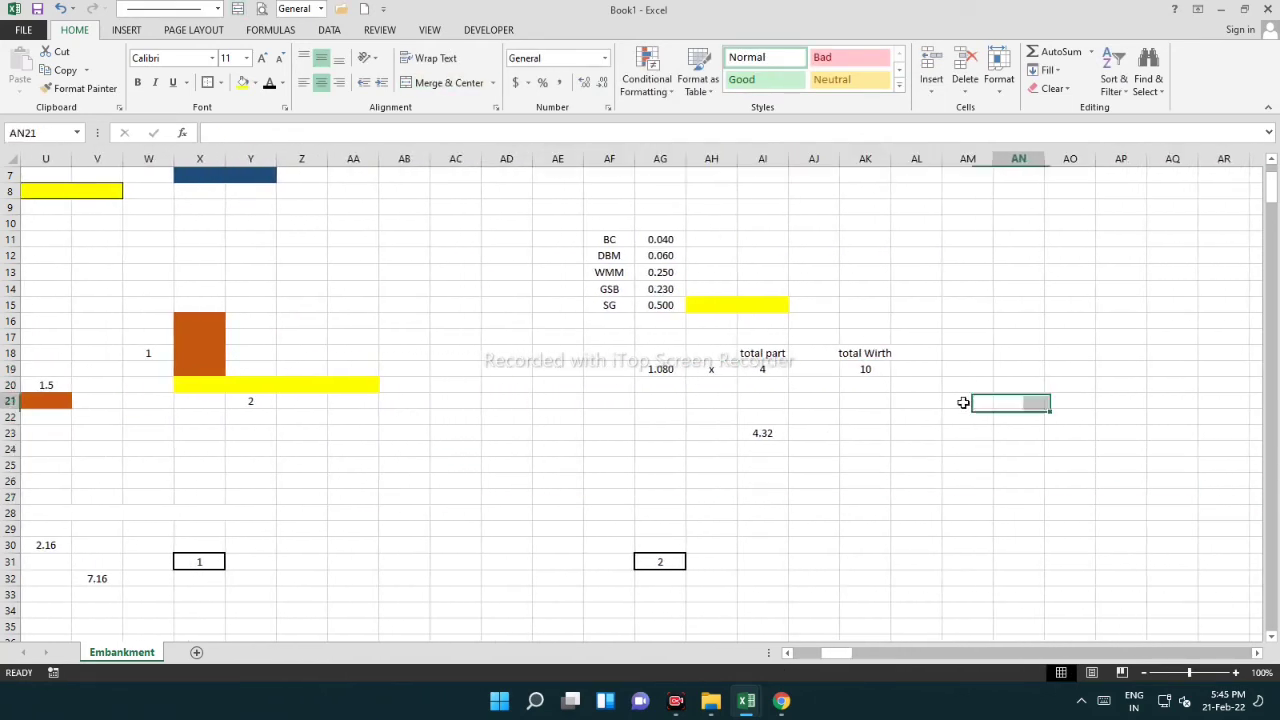
click(816, 367)
text(=)
click(878, 433)
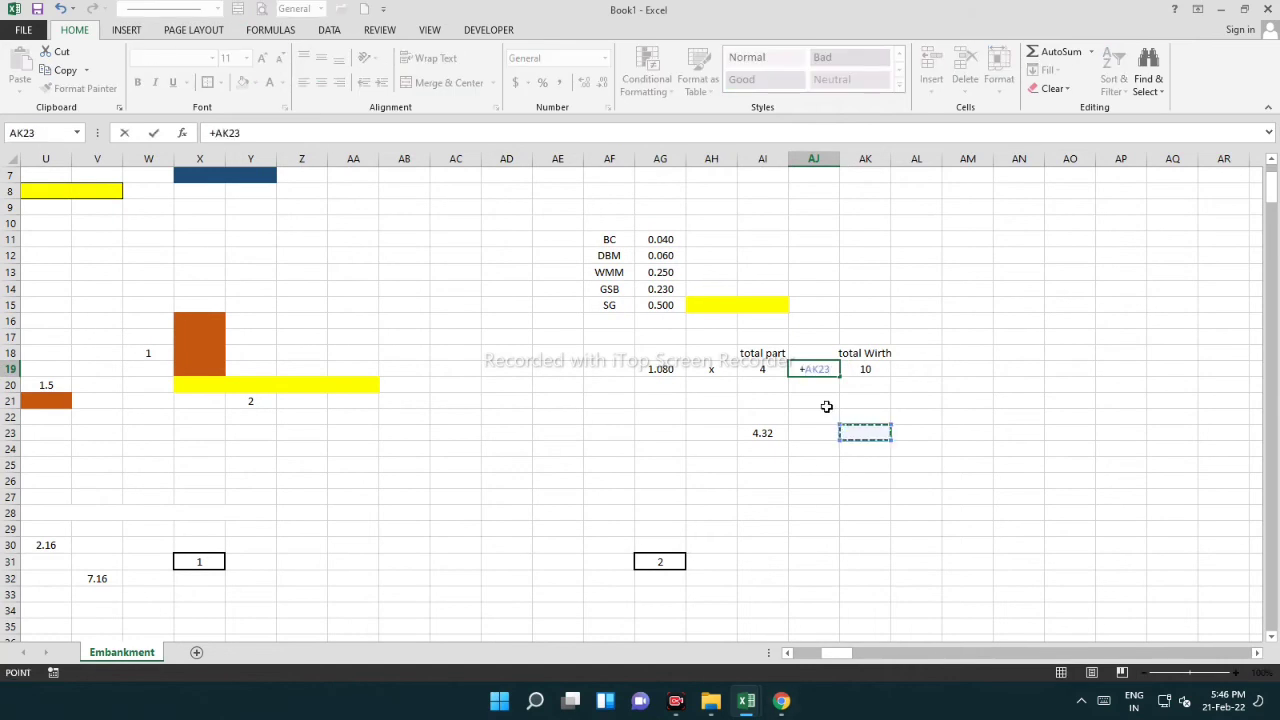
key(Escape)
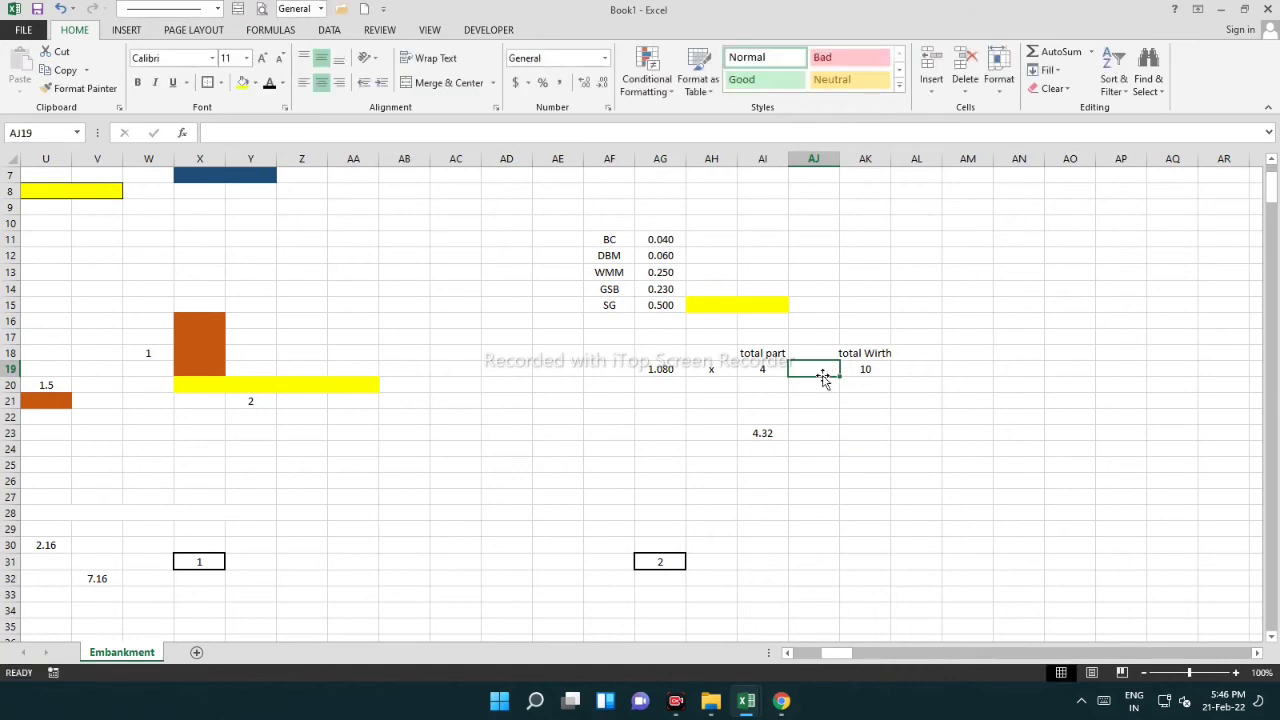
Enter a plus sign as text in AJ19 between the part count and the total width
text(')
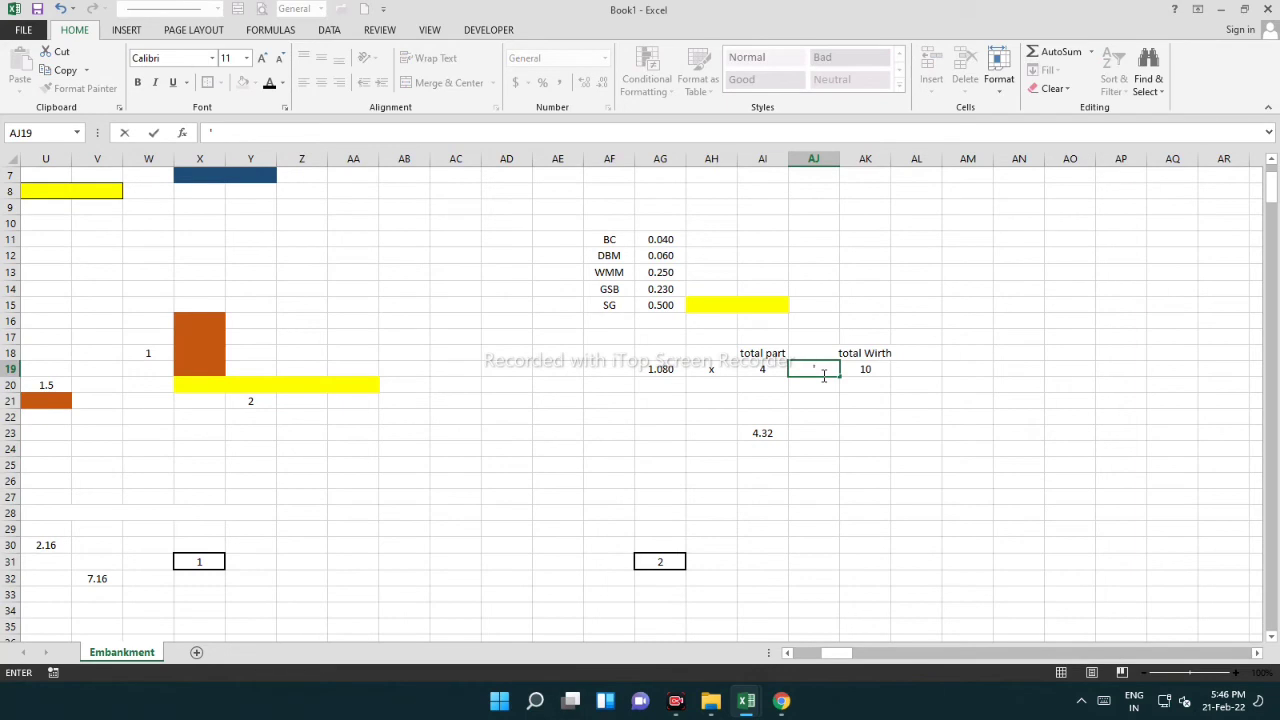
text(+)
key(Return)
click(862, 450)
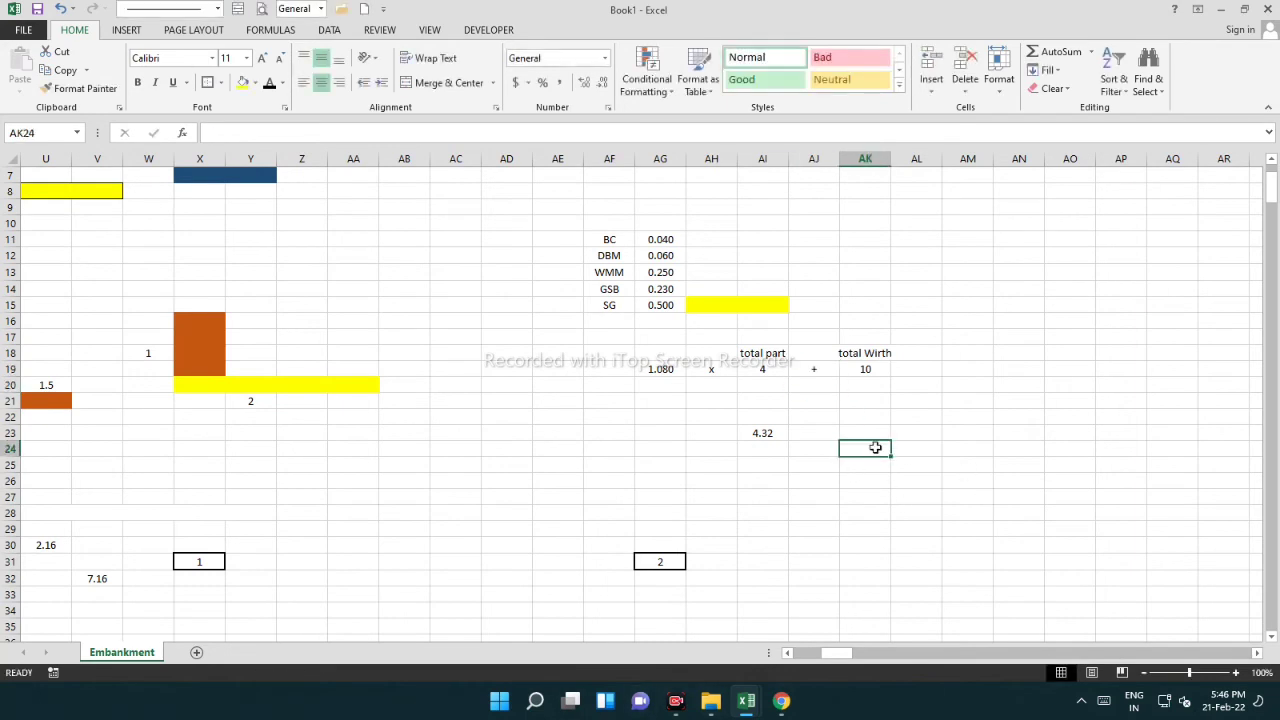
Add the 10 m width to the product in AI23 with the formula =AI23+10 in AK23
click(850, 419)
click(703, 371)
click(819, 371)
click(869, 372)
click(831, 431)
click(861, 431)
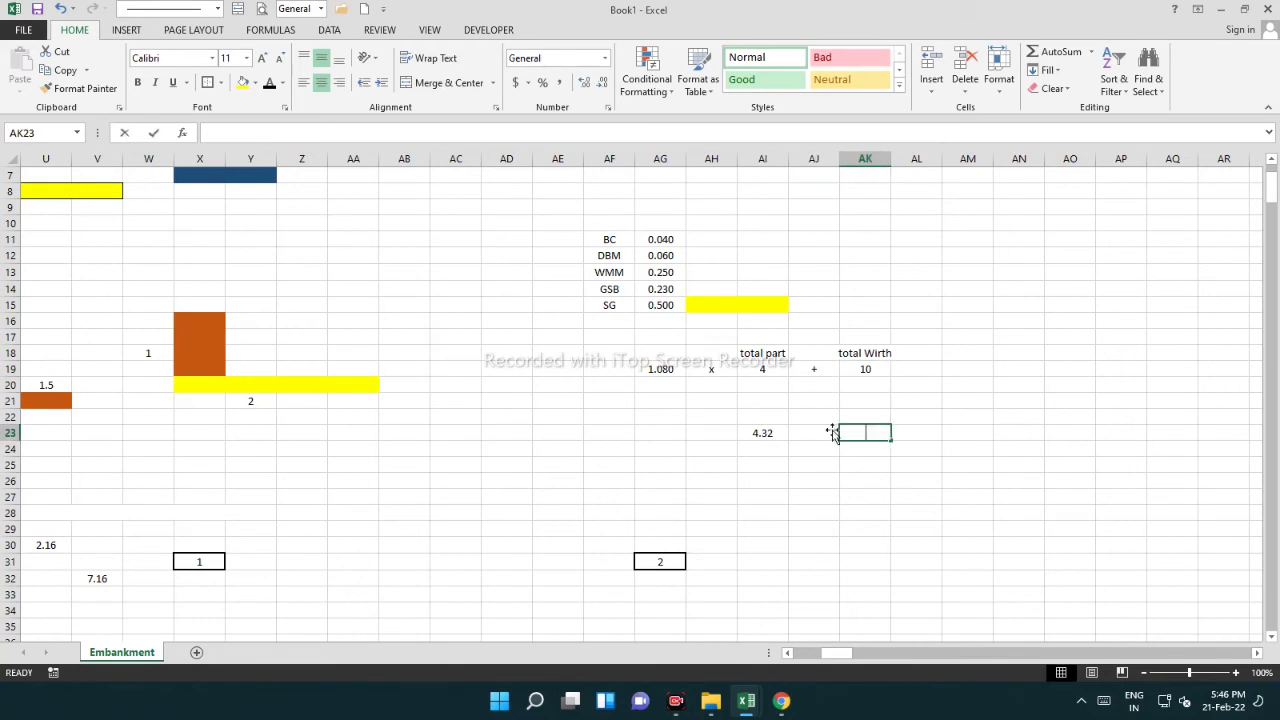
text(=)
click(772, 434)
text(/)
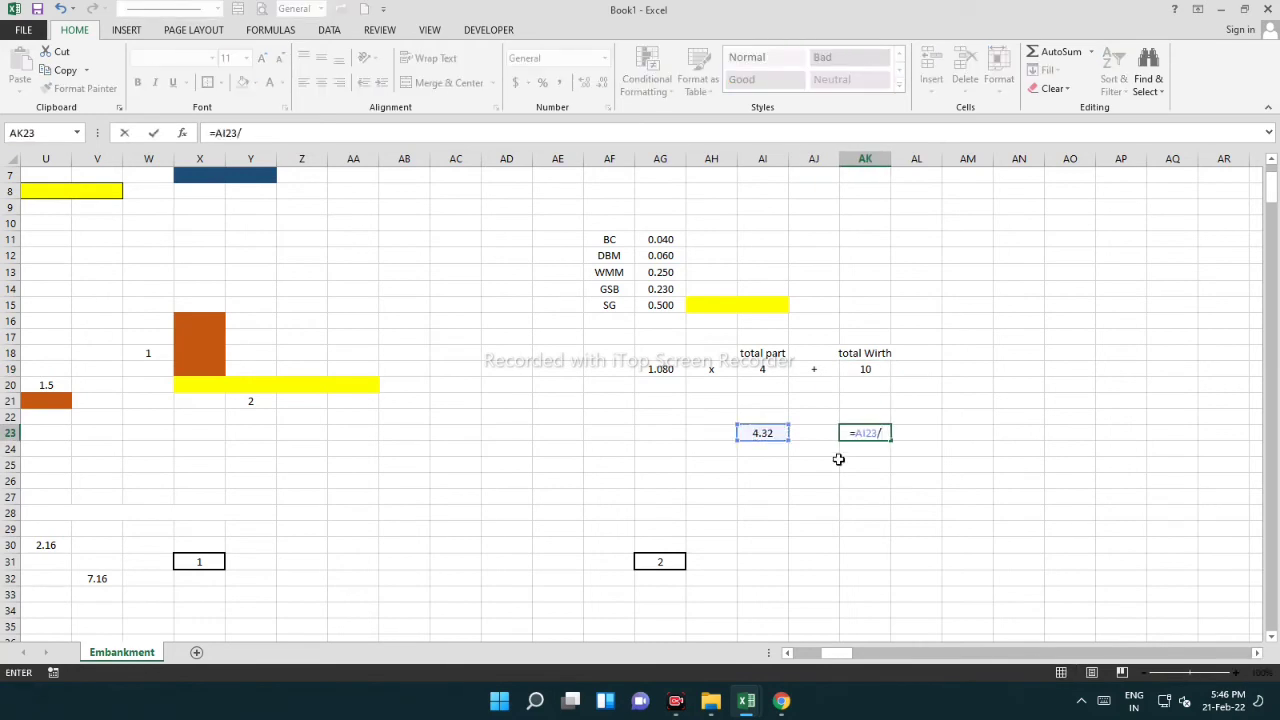
key(BackSpace)
text(+10)
click(863, 515)
click(873, 436)
click(877, 448)
click(870, 433)
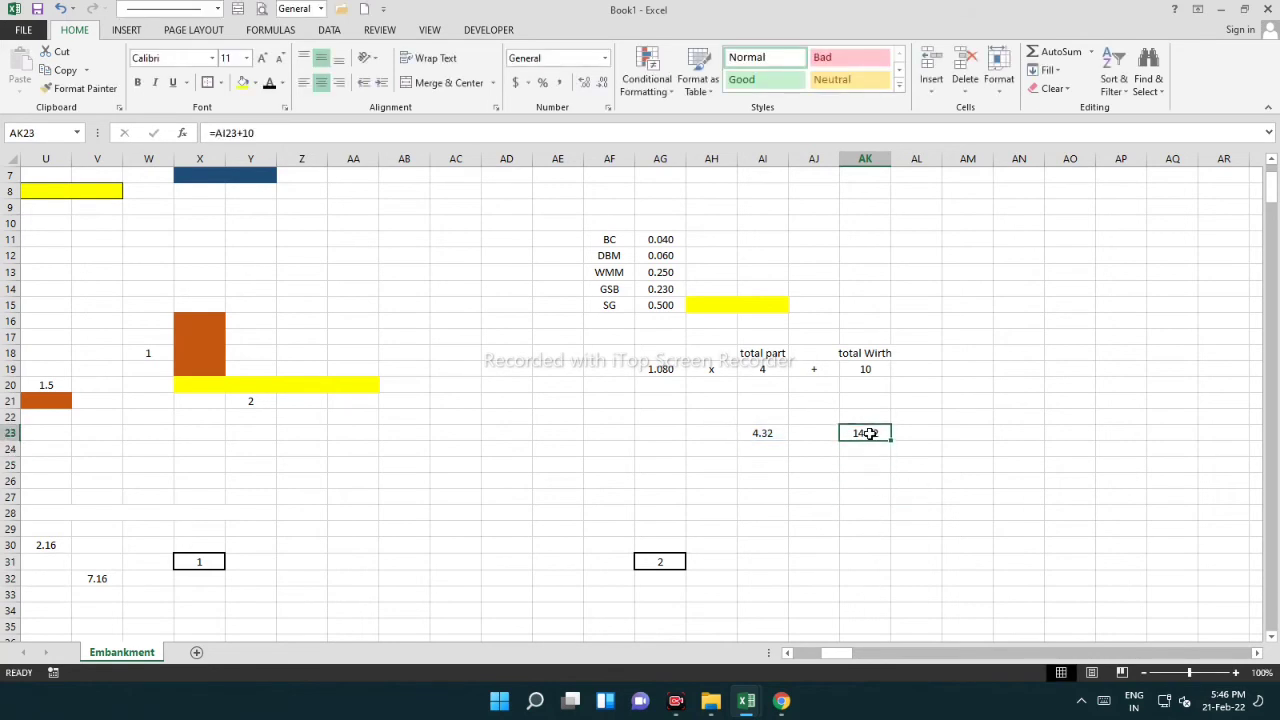
Enter the label "BHS" in AK22 and merge and center it across AK22:AL22
click(863, 420)
text(BHS)
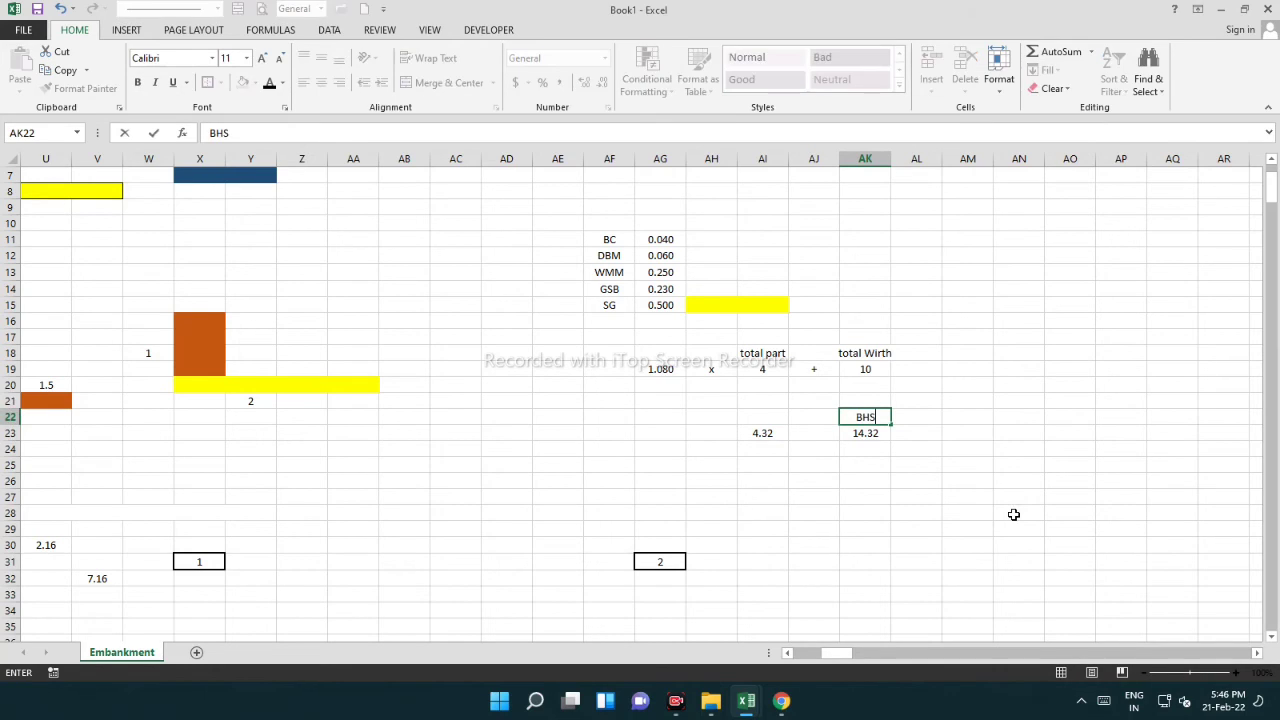
key(Return)
drag(894, 417, 920, 417)
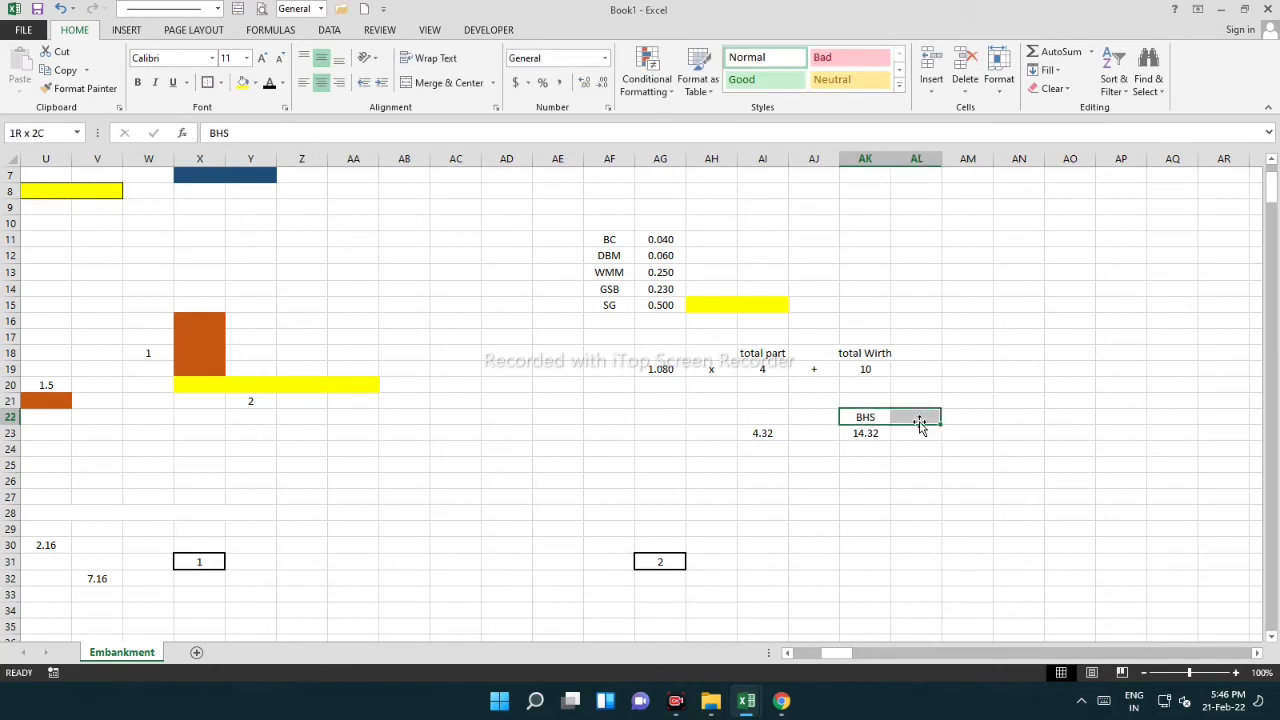
click(441, 82)
Extend the merged label above the total width result to "BHS EBM"
double_click(906, 415)
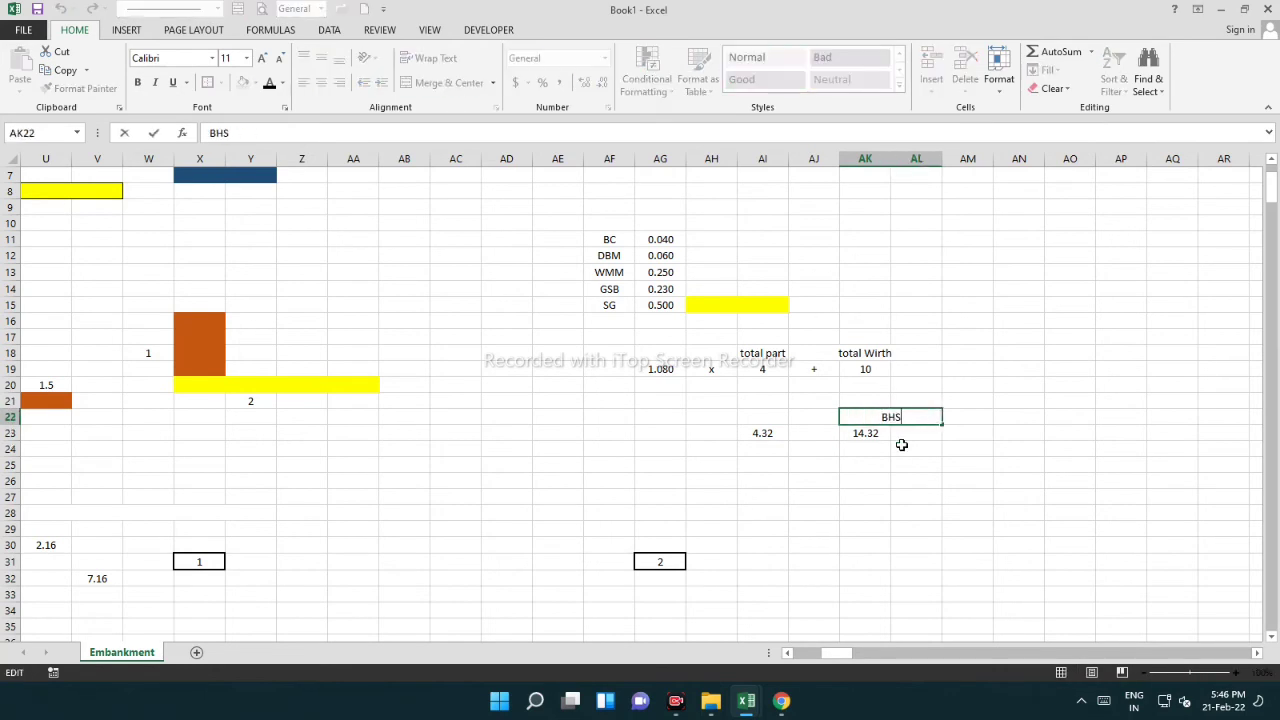
text(EM)
key(BackSpace)
text(BM)
click(901, 444)
click(887, 484)
Halve the total embankment width in AL26 with the formula =AK23/2
click(940, 481)
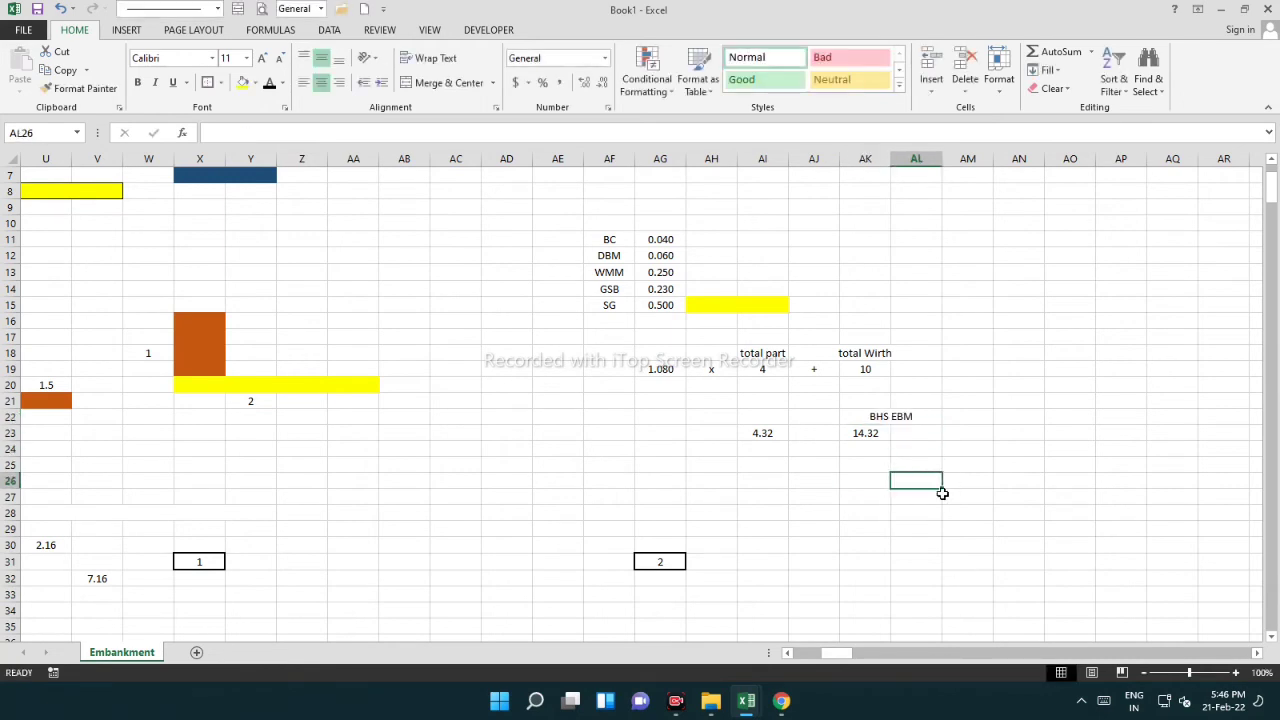
text(=)
click(866, 436)
text(/2)
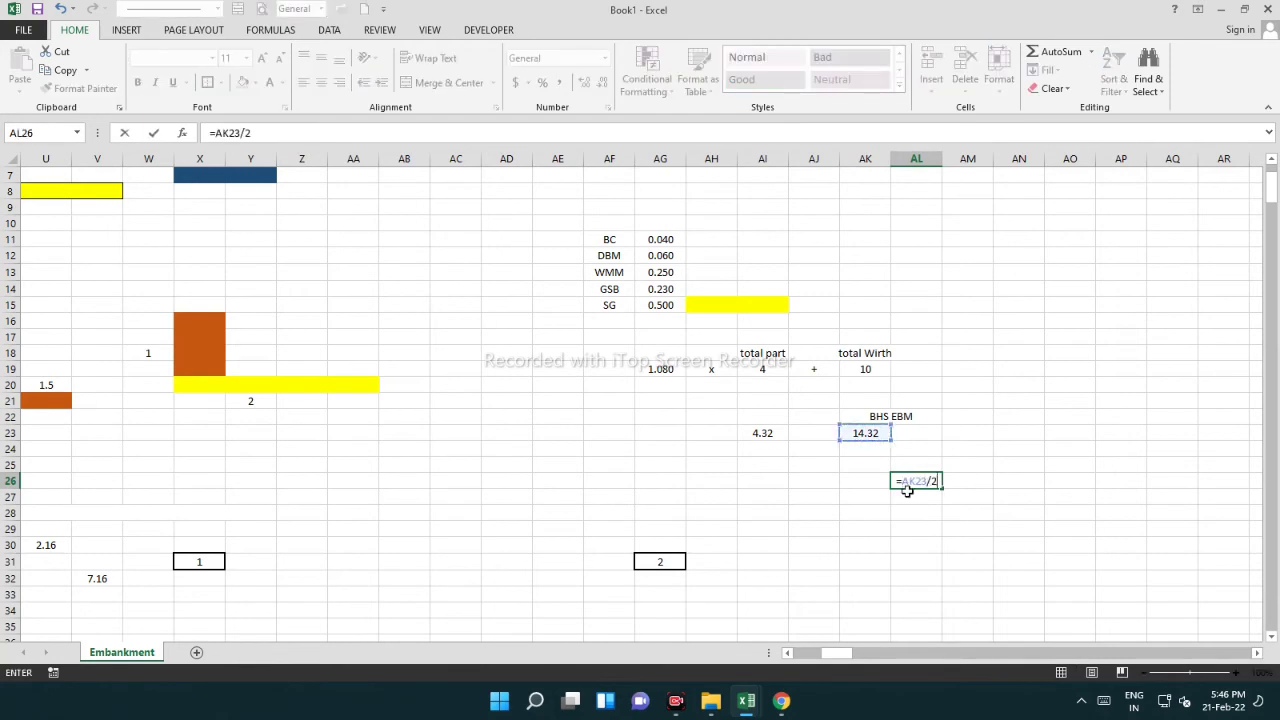
key(Return)
click(966, 515)
click(927, 485)
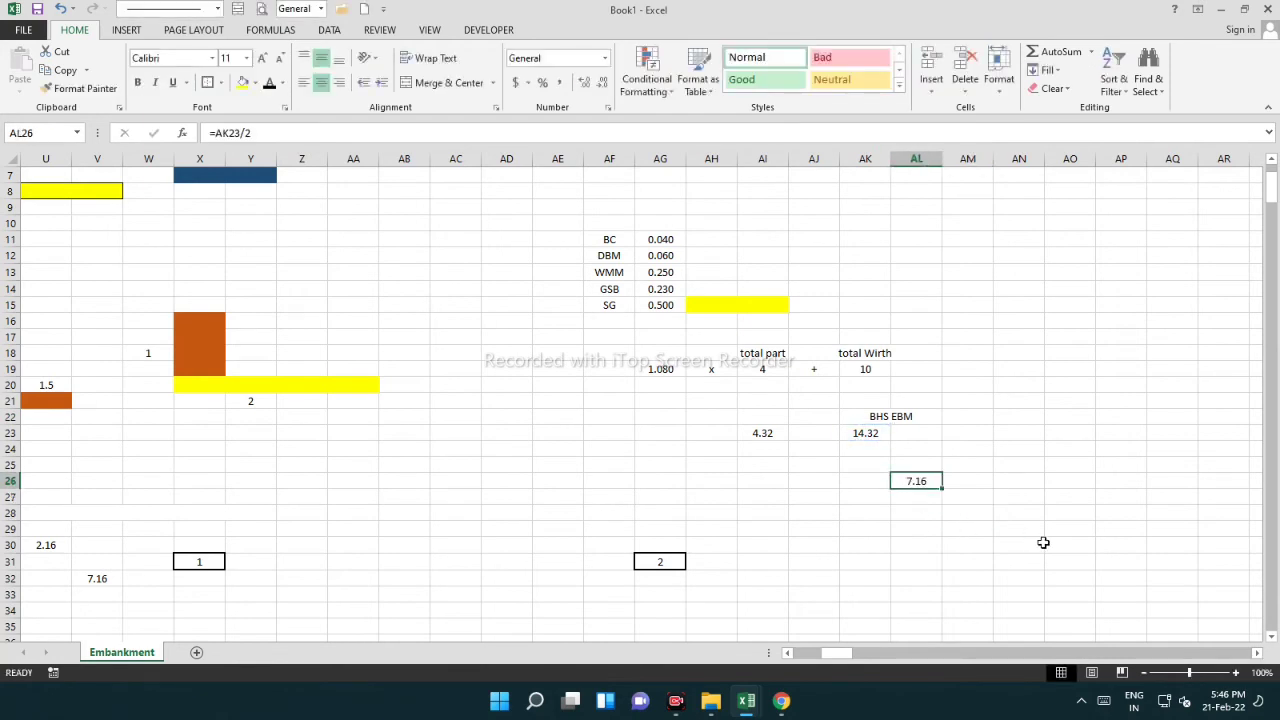
Enter the label "ONE SIDE" in AL25 above the halved width
click(920, 466)
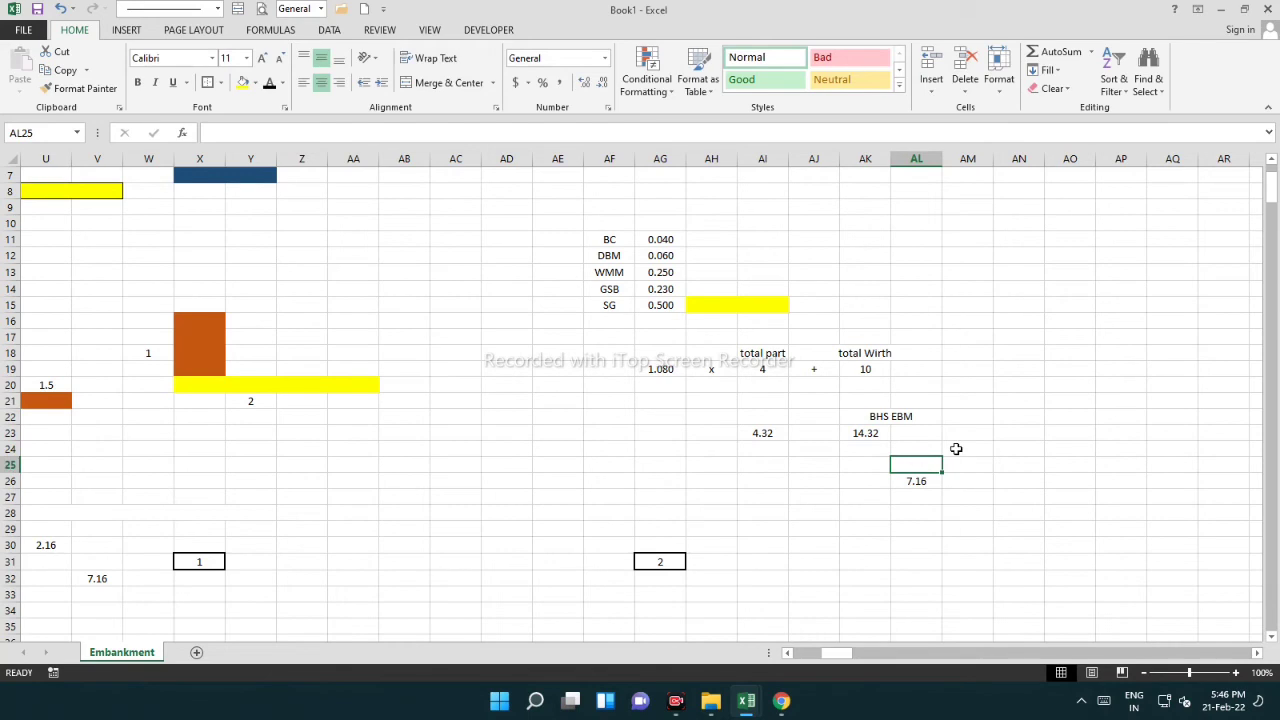
text(ONE)
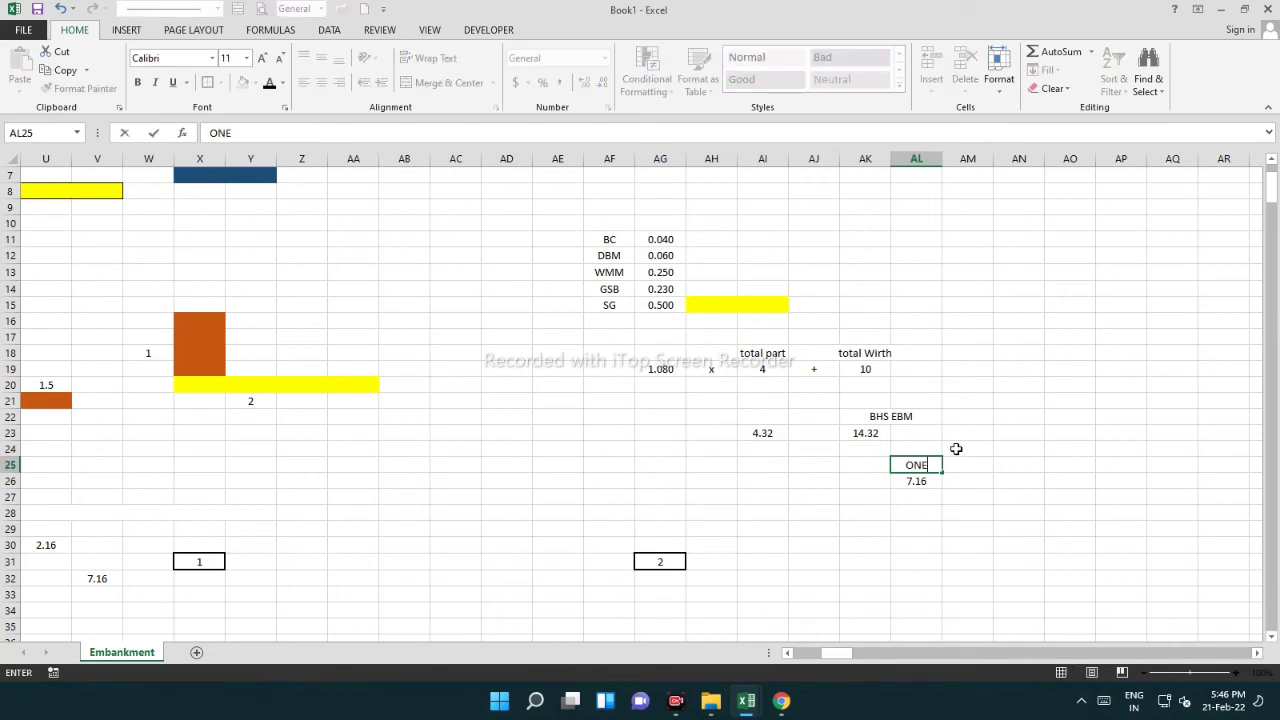
text( SIDE)
click(956, 449)
click(911, 486)
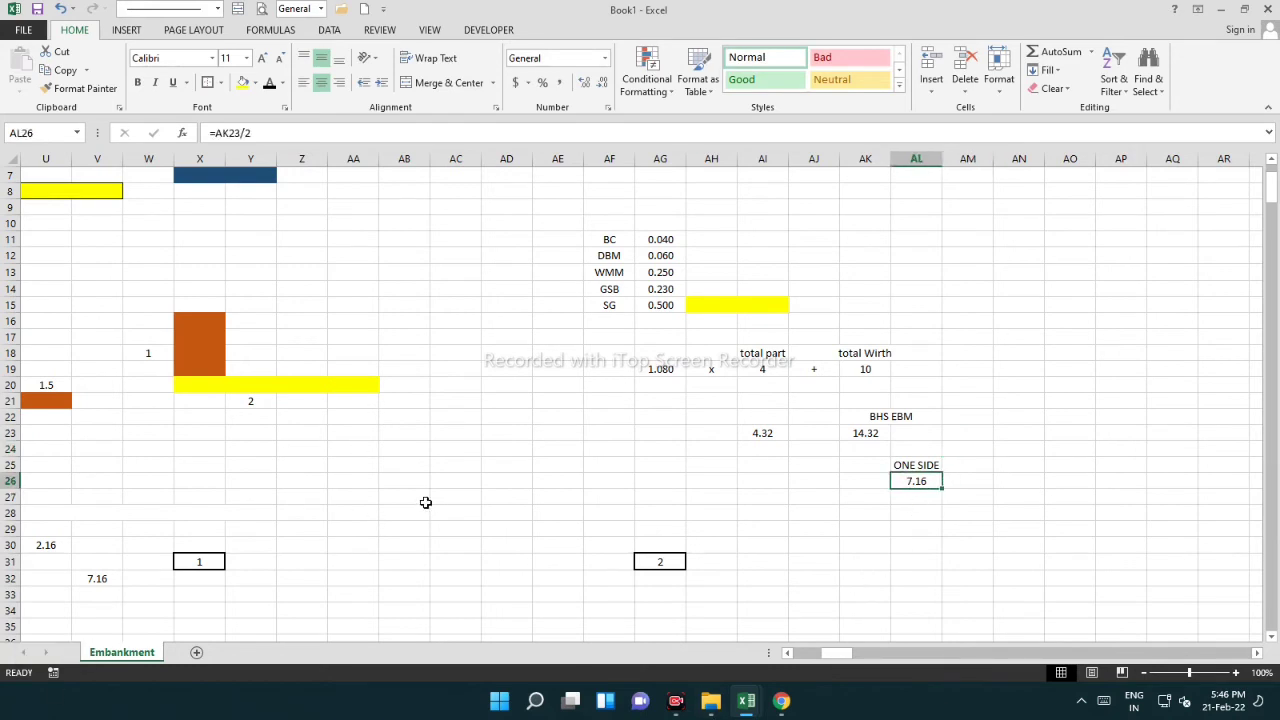
Remove the second width calculation from column AD onward, including its layer thicknesses, yellow fill and boxed 2
scroll(409, 514, left, 3)
click(771, 391)
drag(733, 223, 1085, 573)
key(Delete)
click(252, 496)
click(658, 500)
drag(663, 160, 1026, 185)
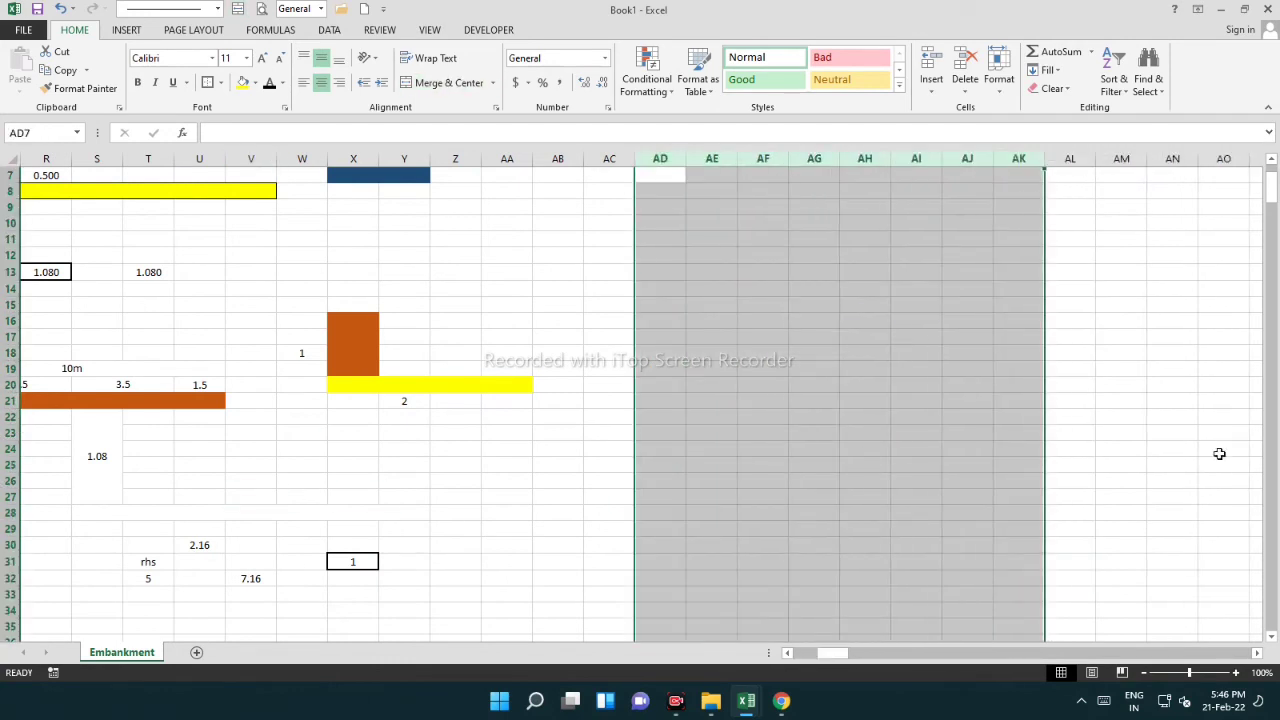
Insert a blank row above the Station and FRL header row of the EMBANKMENT TOP table
drag(578, 450, 10, 430)
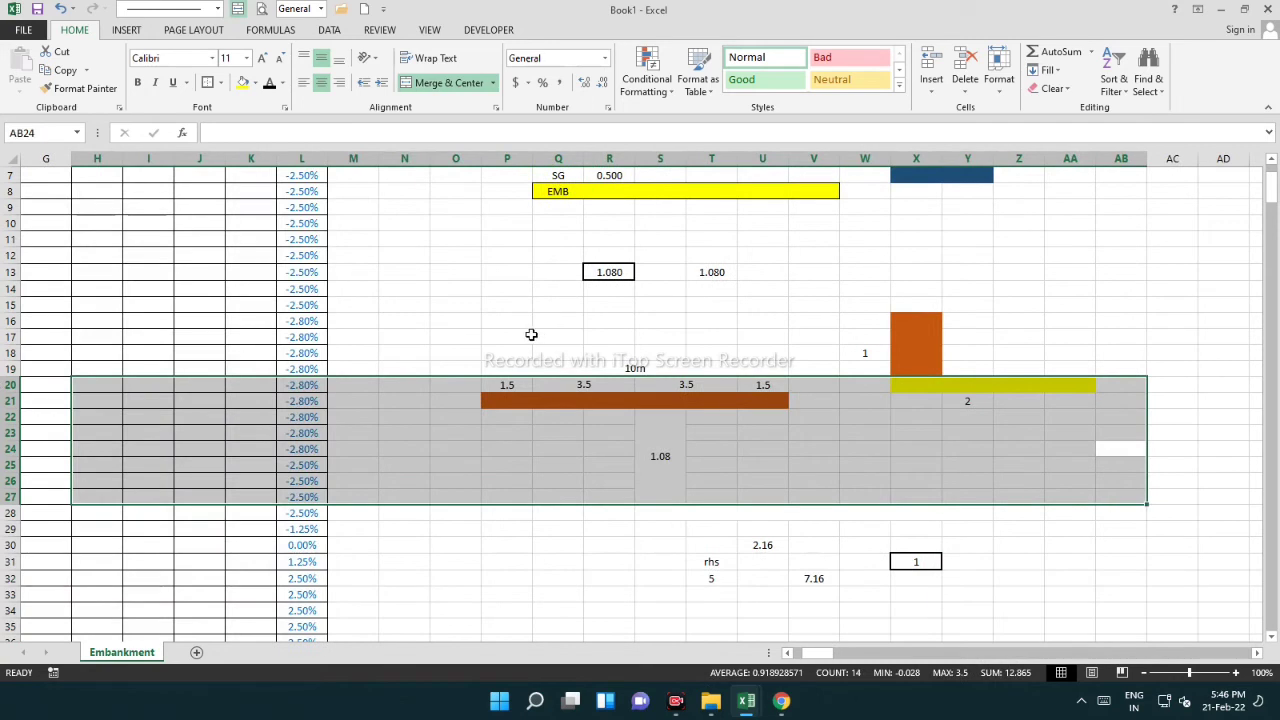
click(530, 336)
drag(400, 314, 15, 305)
scroll(318, 262, up, 2)
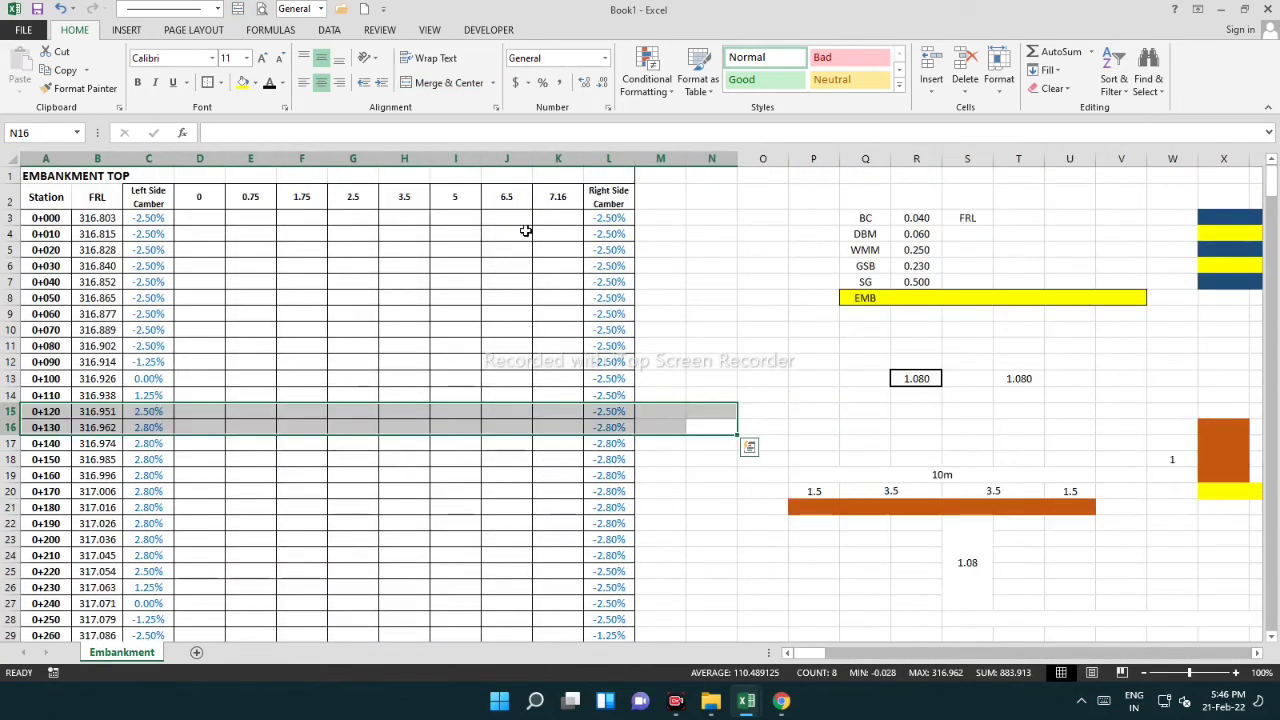
click(556, 218)
click(158, 178)
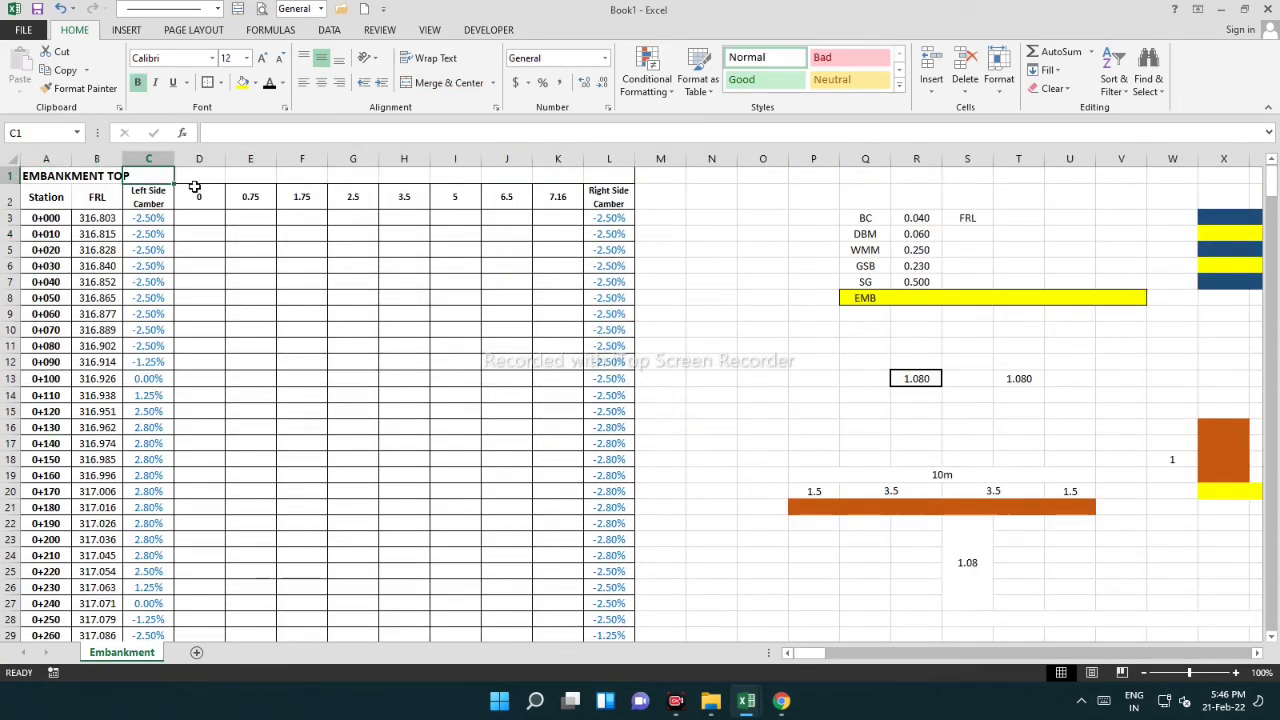
click(191, 178)
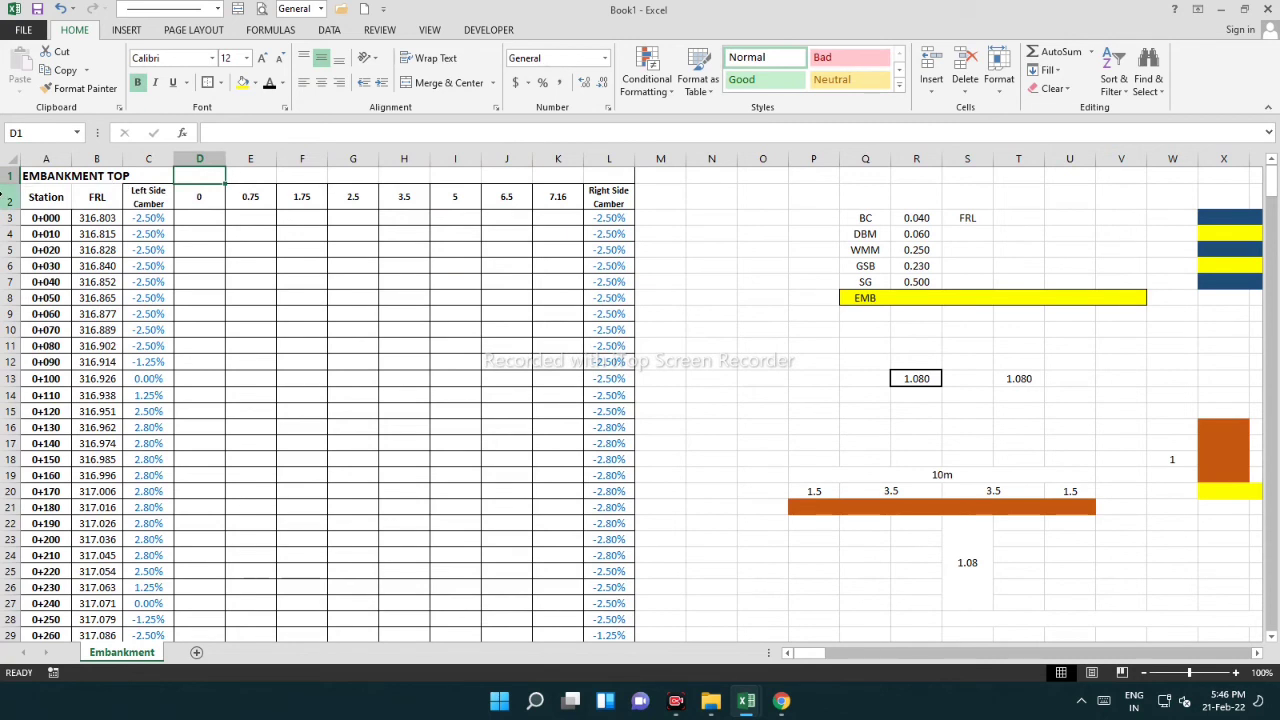
click(9, 198)
key(ctrl+shift+plus)
click(238, 285)
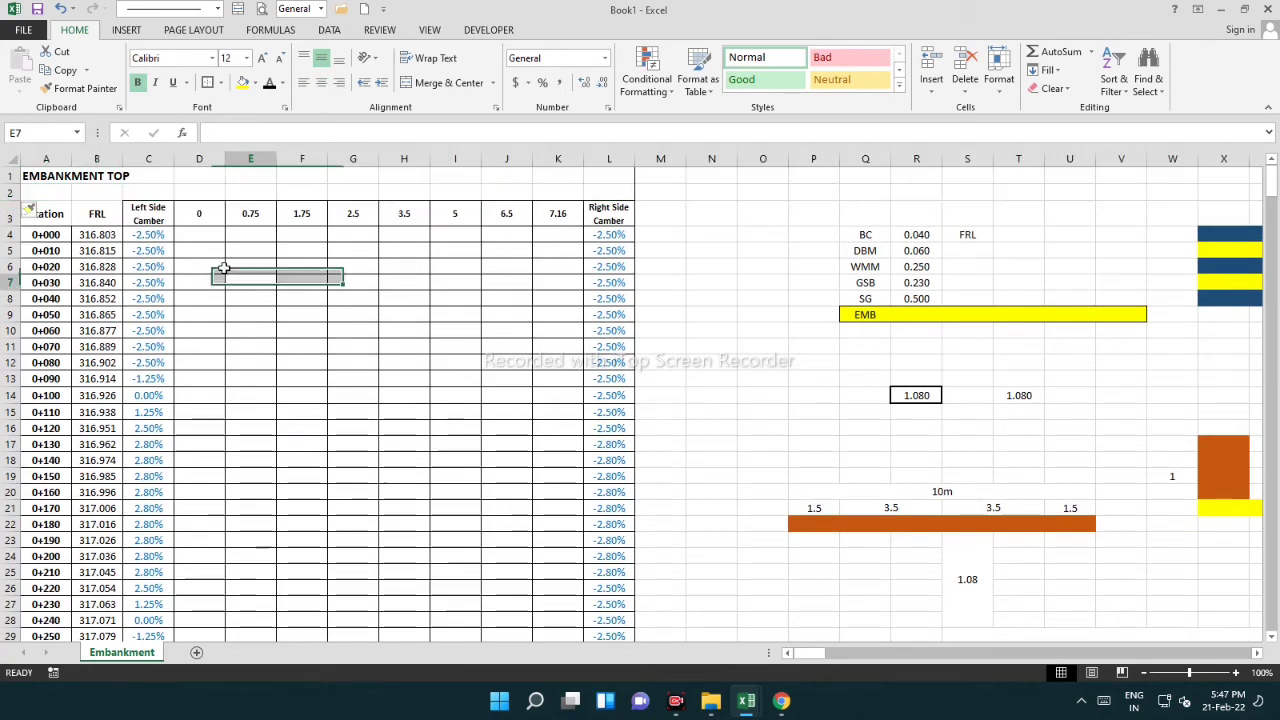
Merge and center C2:K2 above the left side camber and offset columns
drag(155, 193, 565, 193)
click(441, 82)
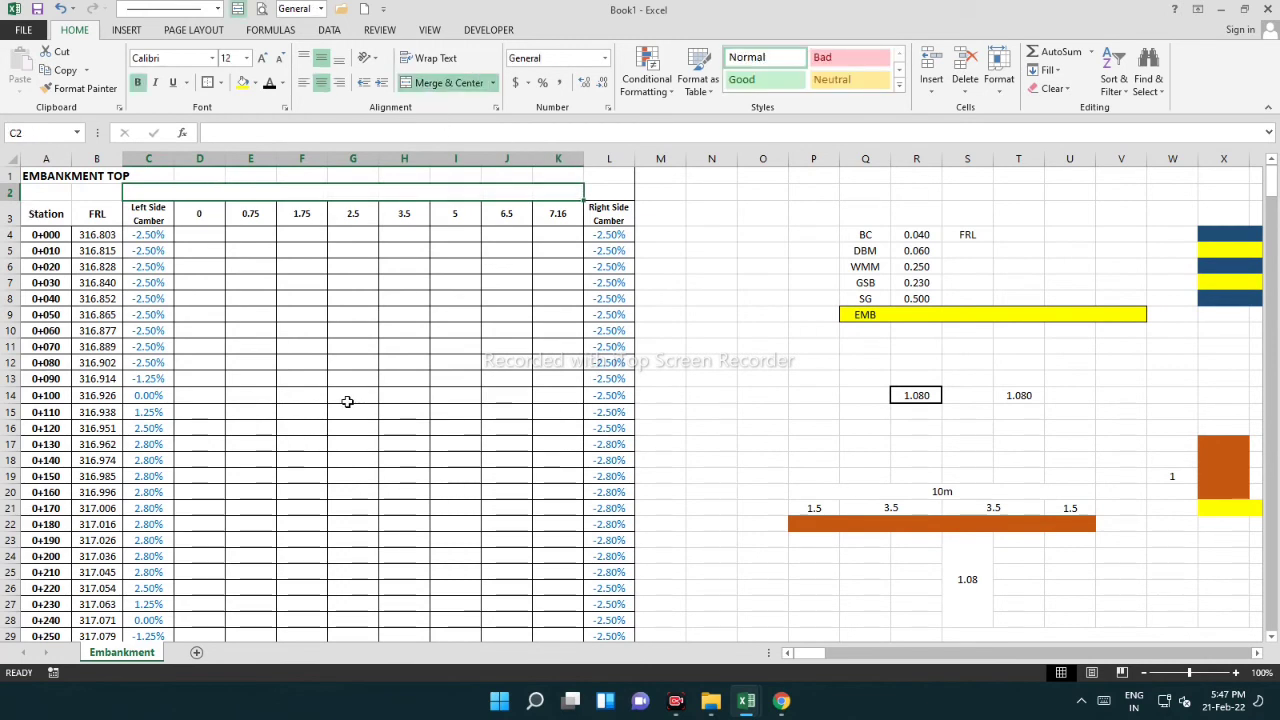
click(324, 379)
Enter the heading "LHS" in the merged cell C2
click(358, 195)
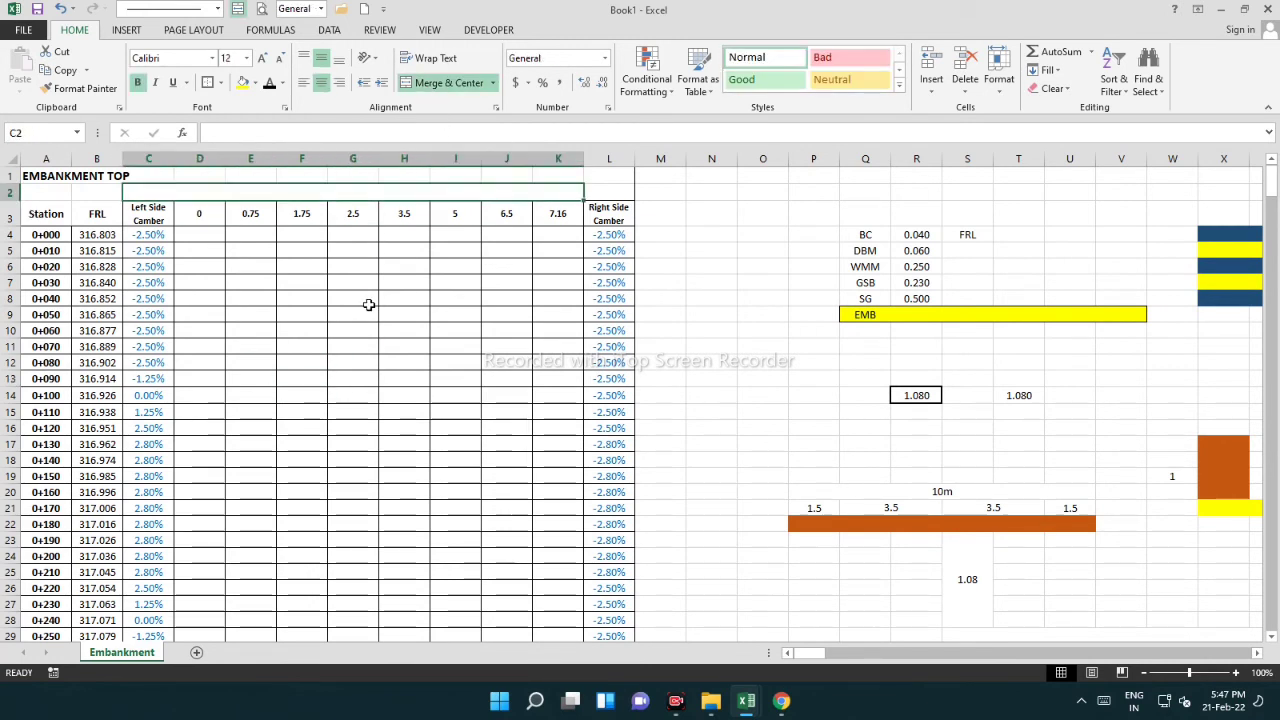
text(LHS)
click(404, 330)
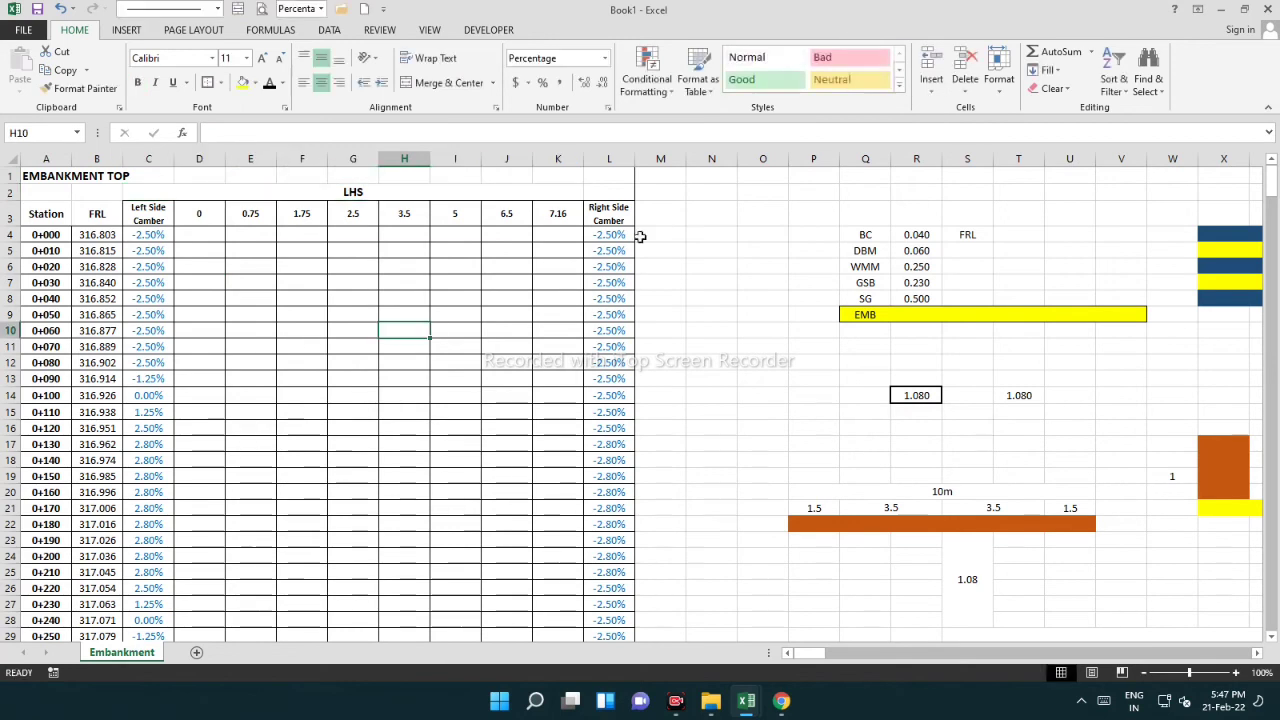
click(158, 210)
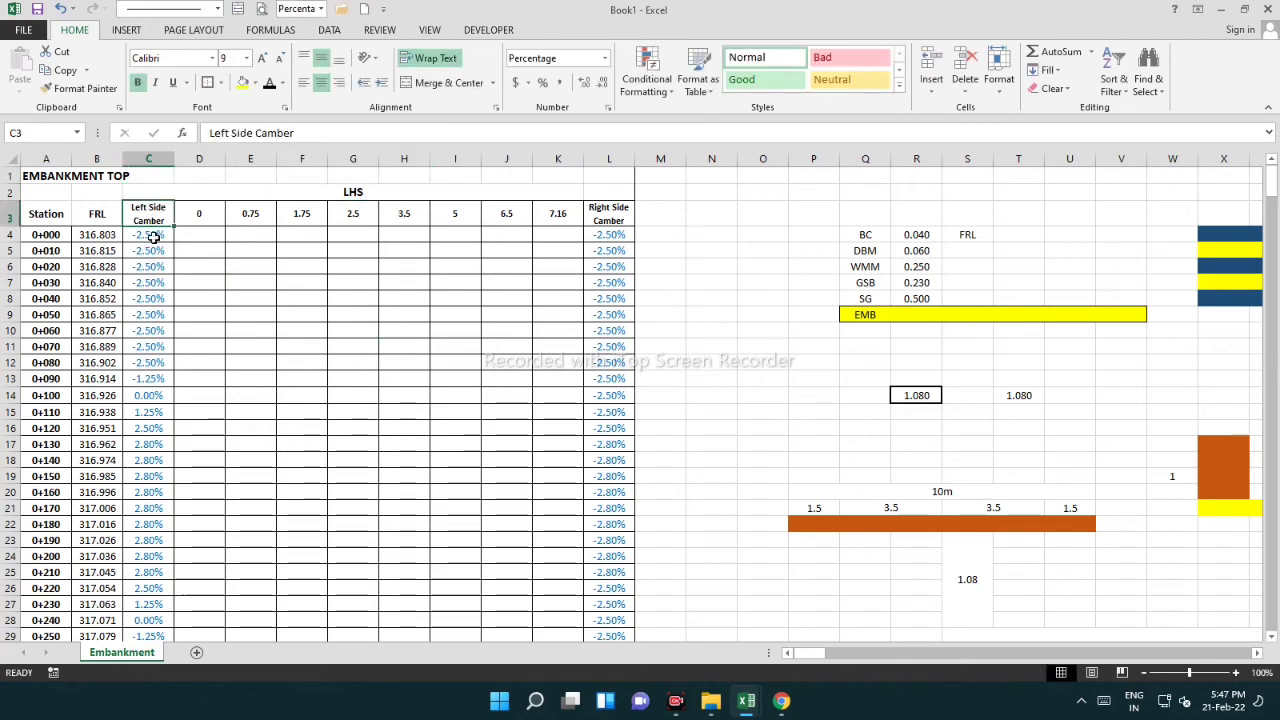
click(522, 189)
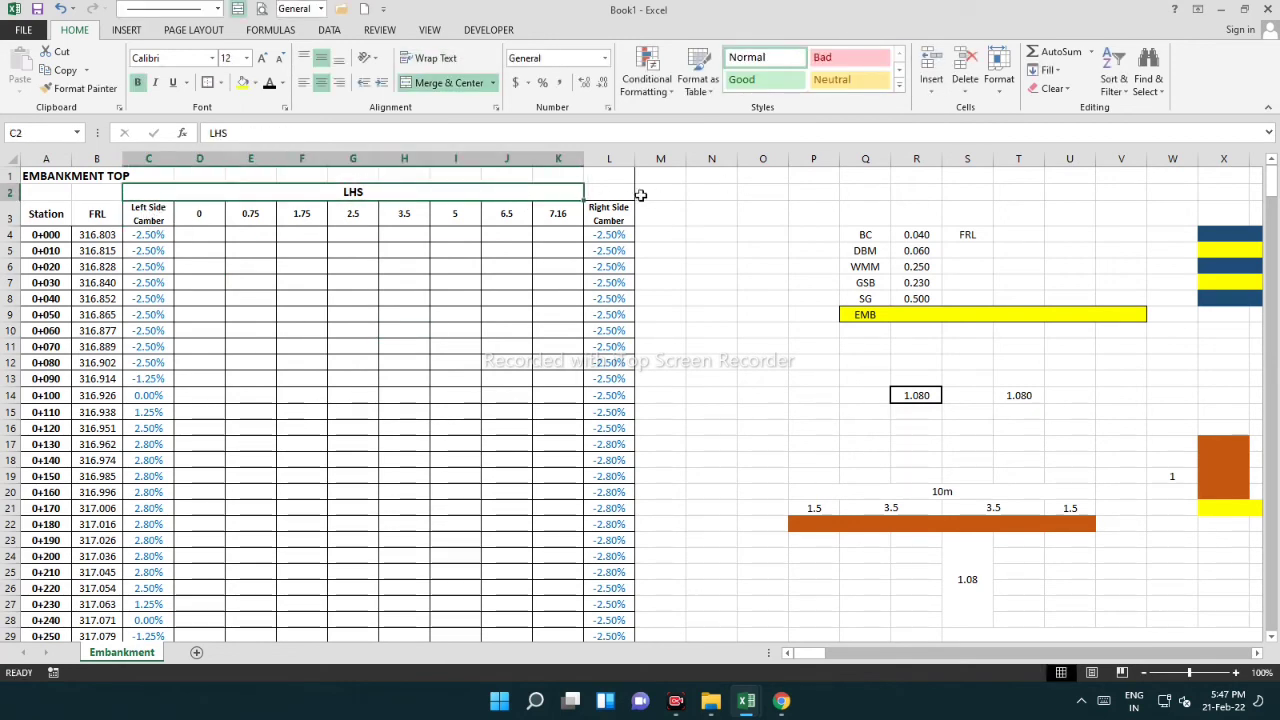
Copy the LHS offset headers 0 to 7.16 from D3:K3 into row 3 starting at M3
drag(620, 194, 970, 194)
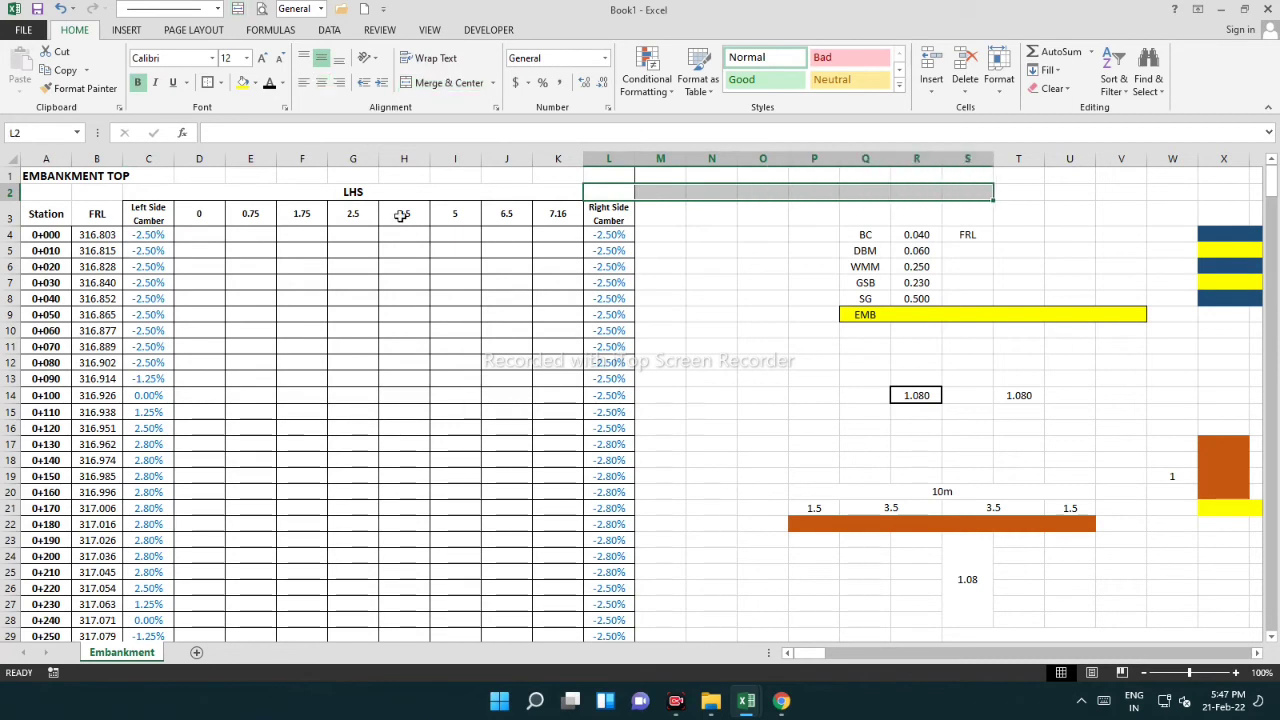
drag(221, 215, 534, 197)
drag(218, 217, 543, 217)
key(ctrl+c)
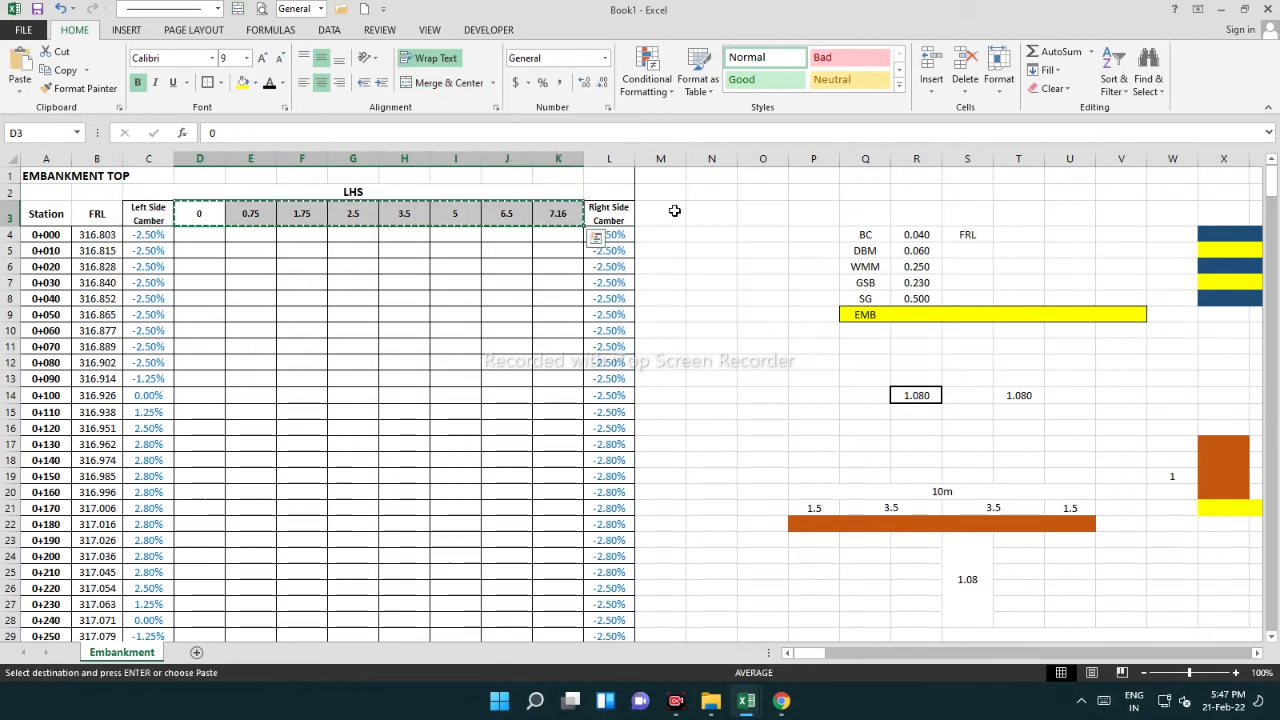
click(675, 211)
key(ctrl+v)
click(762, 298)
Clear the contents of O4:AF28, including the layer thicknesses, their sums and the width figures
drag(835, 238, 1224, 555)
click(928, 400)
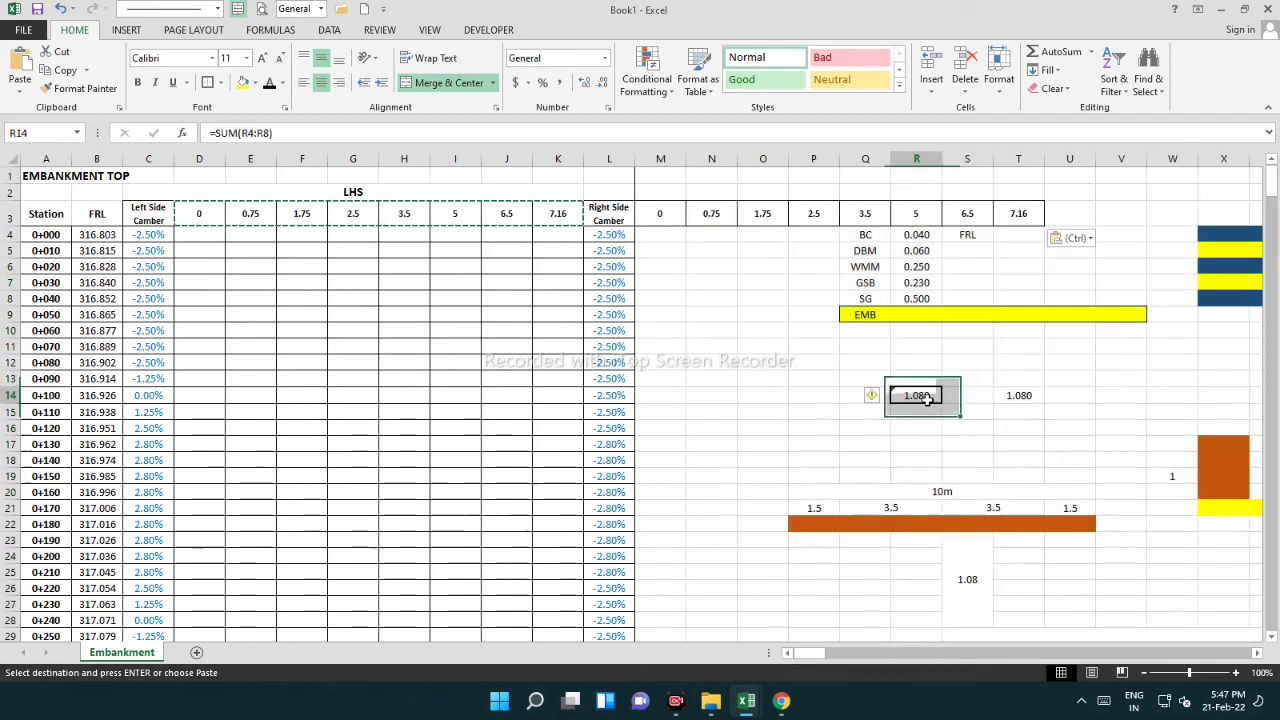
scroll(874, 477, down, 2)
scroll(876, 400, up, 2)
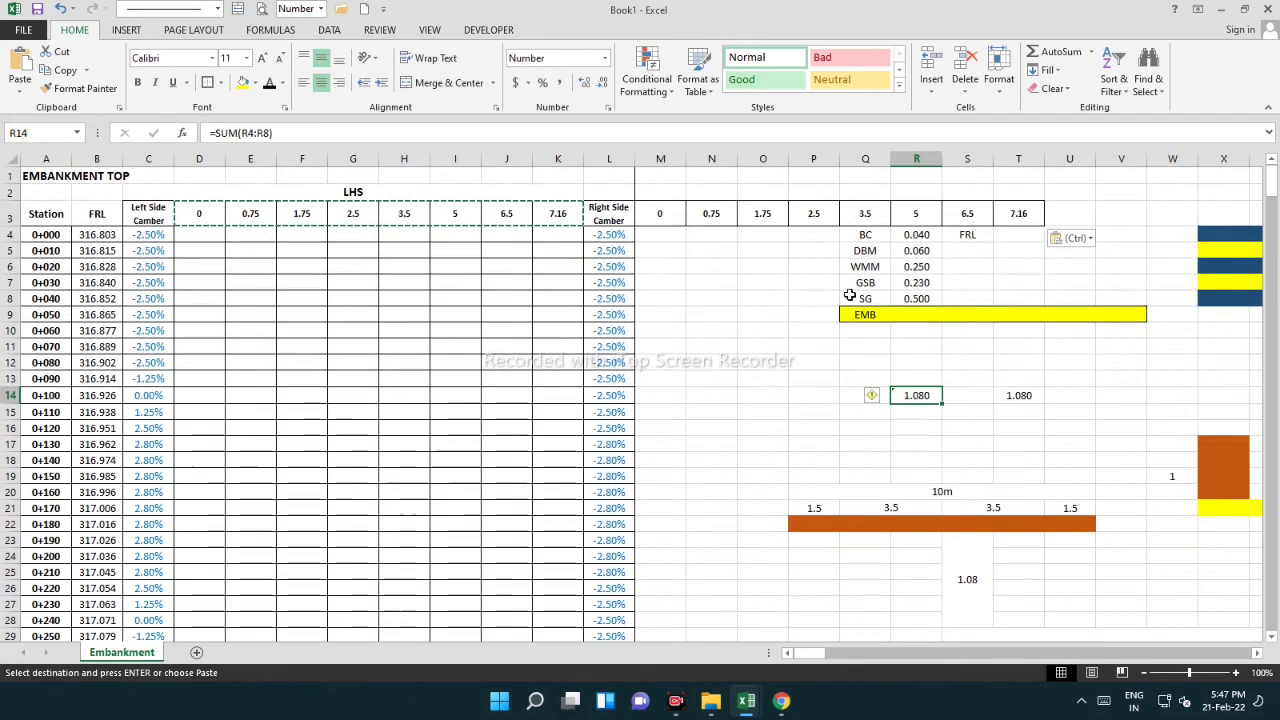
drag(794, 219, 1101, 587)
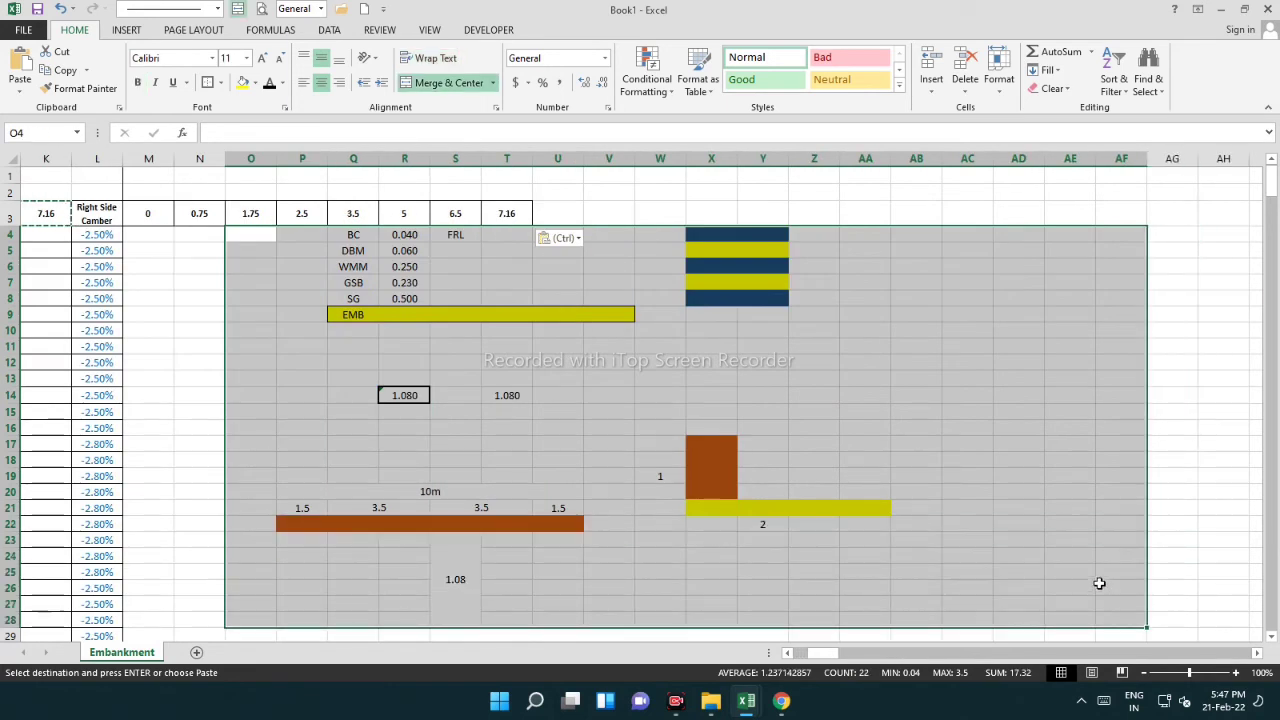
key(Delete)
scroll(311, 637, down, 6)
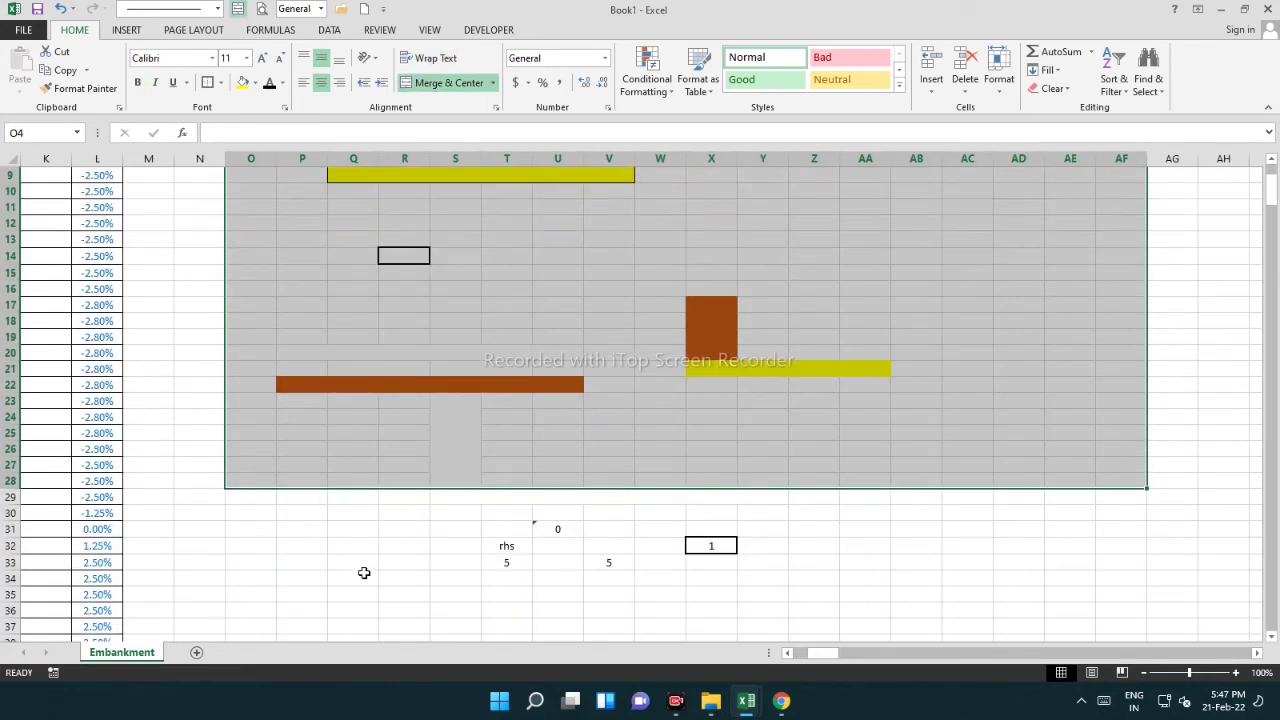
Delete columns N through AC with all leftover scratch figures, colour fills and boxed cells
drag(303, 519, 966, 514)
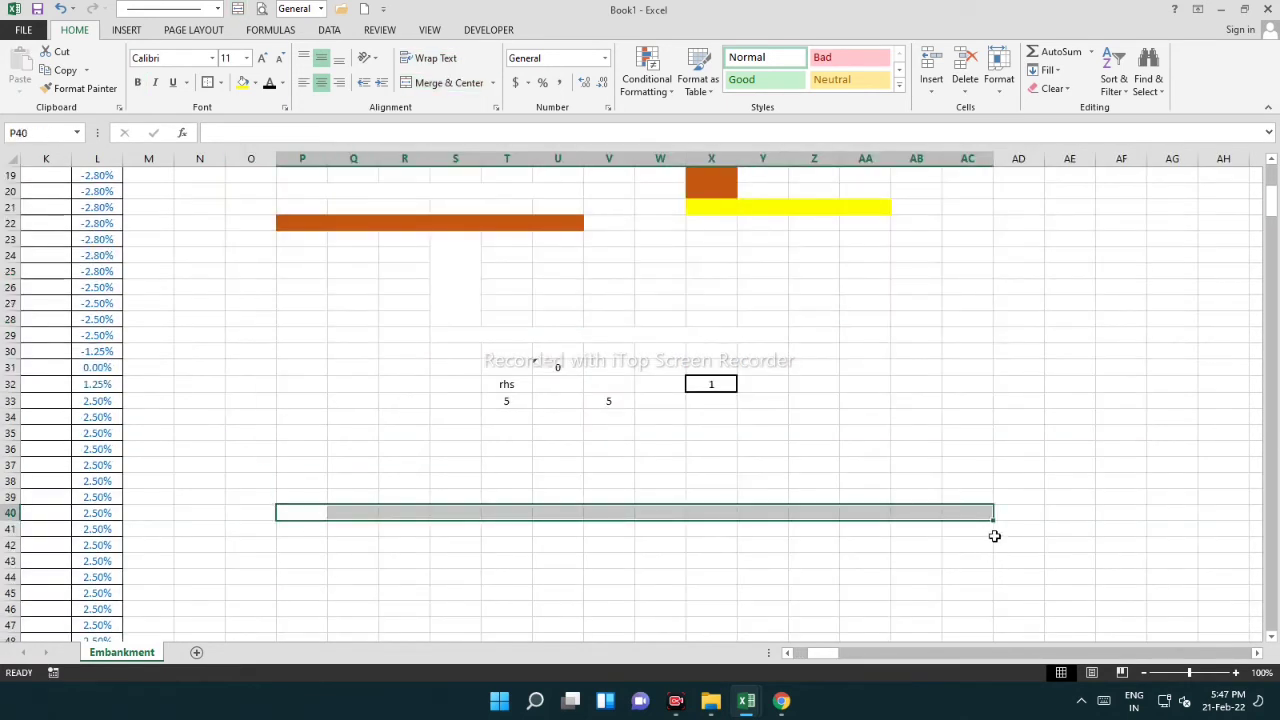
scroll(887, 493, up, 6)
drag(577, 207, 840, 296)
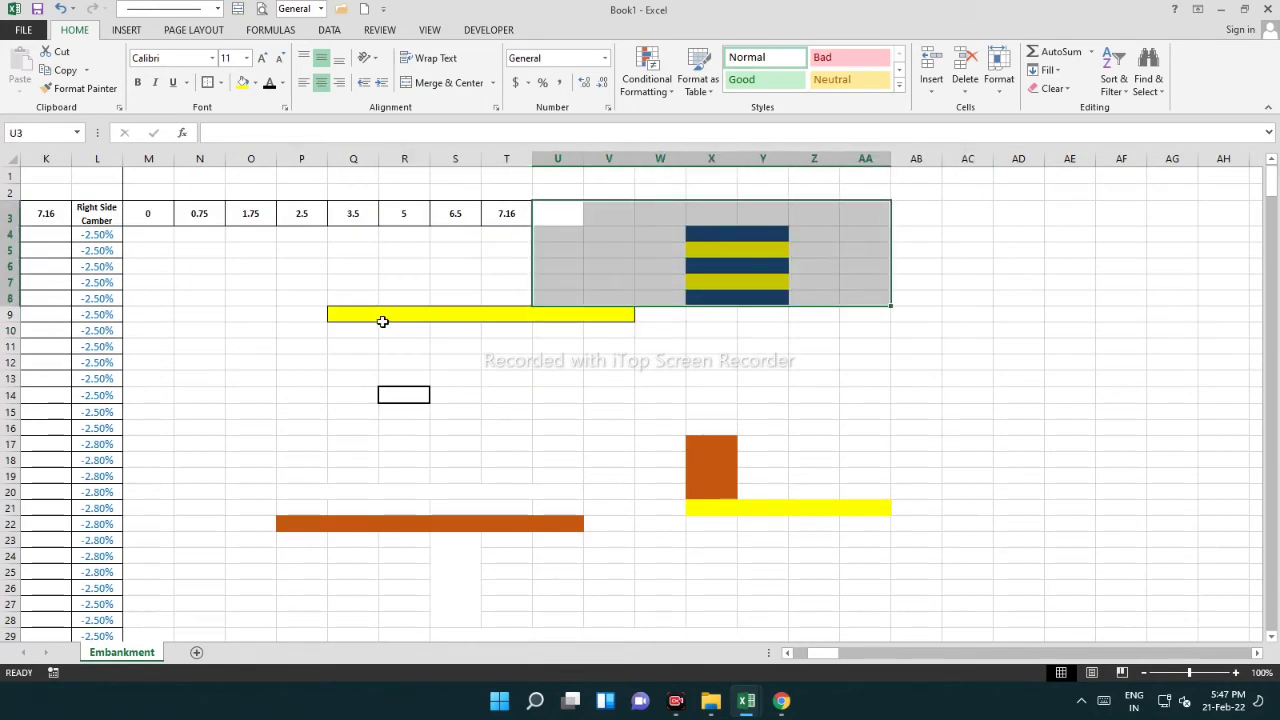
click(668, 215)
drag(712, 213, 762, 313)
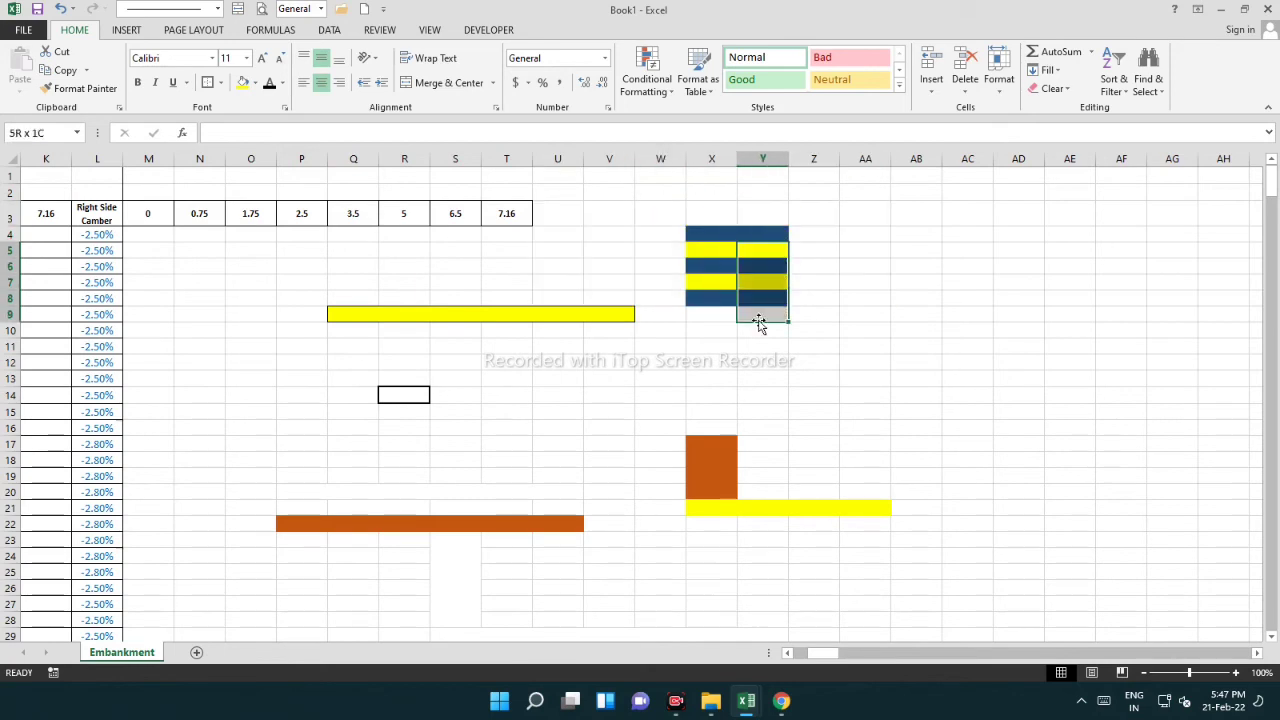
scroll(449, 443, down, 5)
scroll(450, 442, up, 5)
drag(199, 158, 960, 241)
scroll(884, 357, down, 5)
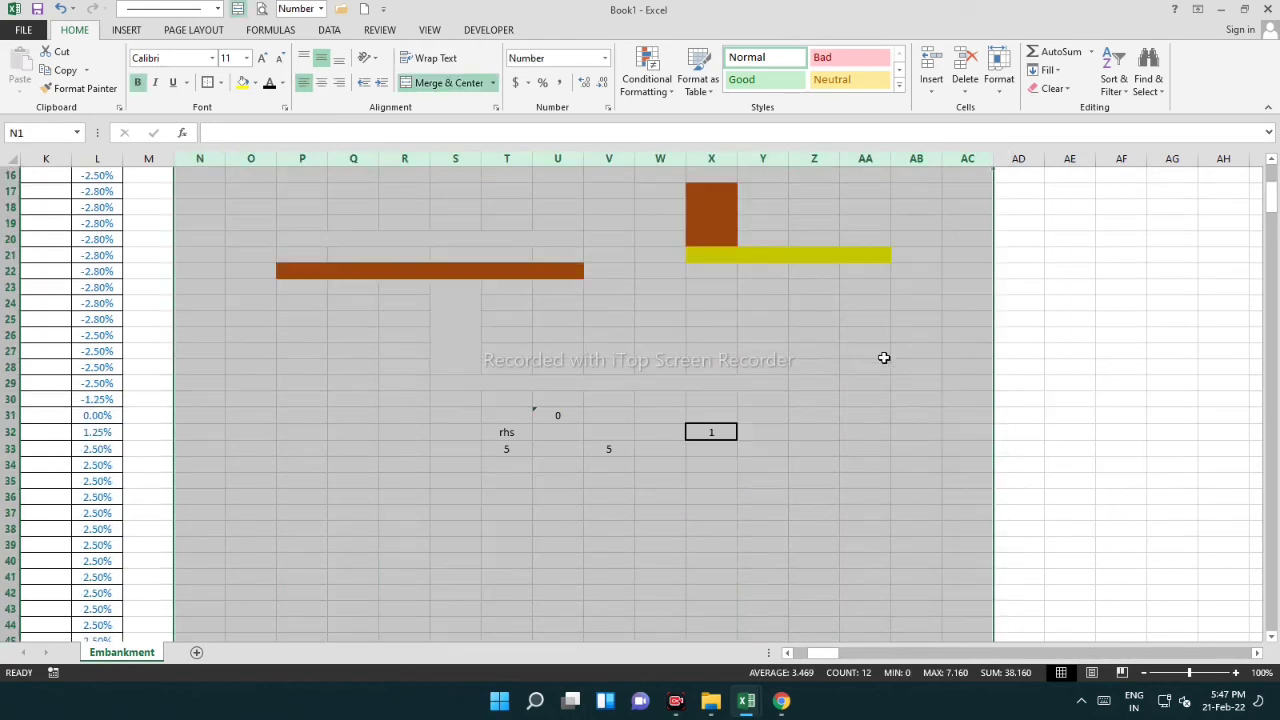
scroll(884, 357, up, 5)
key(ctrl+minus)
click(404, 391)
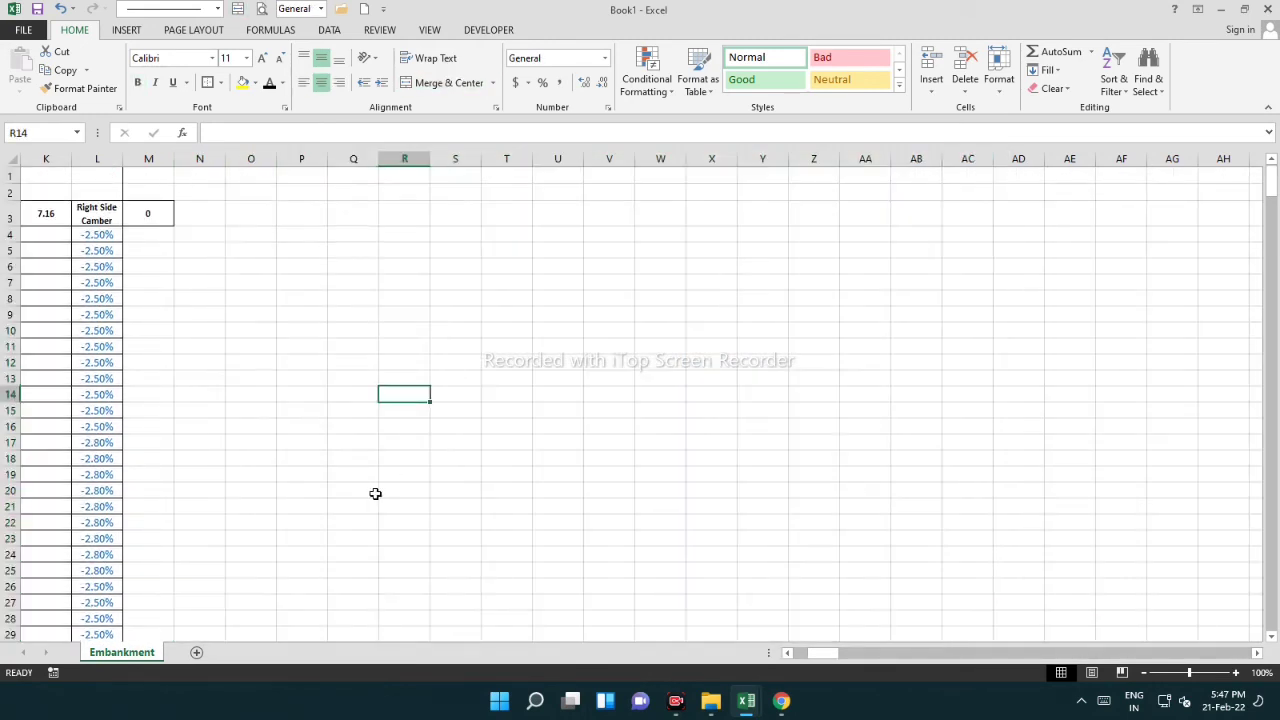
scroll(449, 439, down, 6)
scroll(110, 300, up, 6)
Copy the offset headers 0 to 7.16 from D3:K3 to M3:T3, beside the right side camber column
drag(191, 352, 95, 318)
drag(160, 214, 507, 222)
key(ctrl+c)
click(608, 213)
key(ctrl+v)
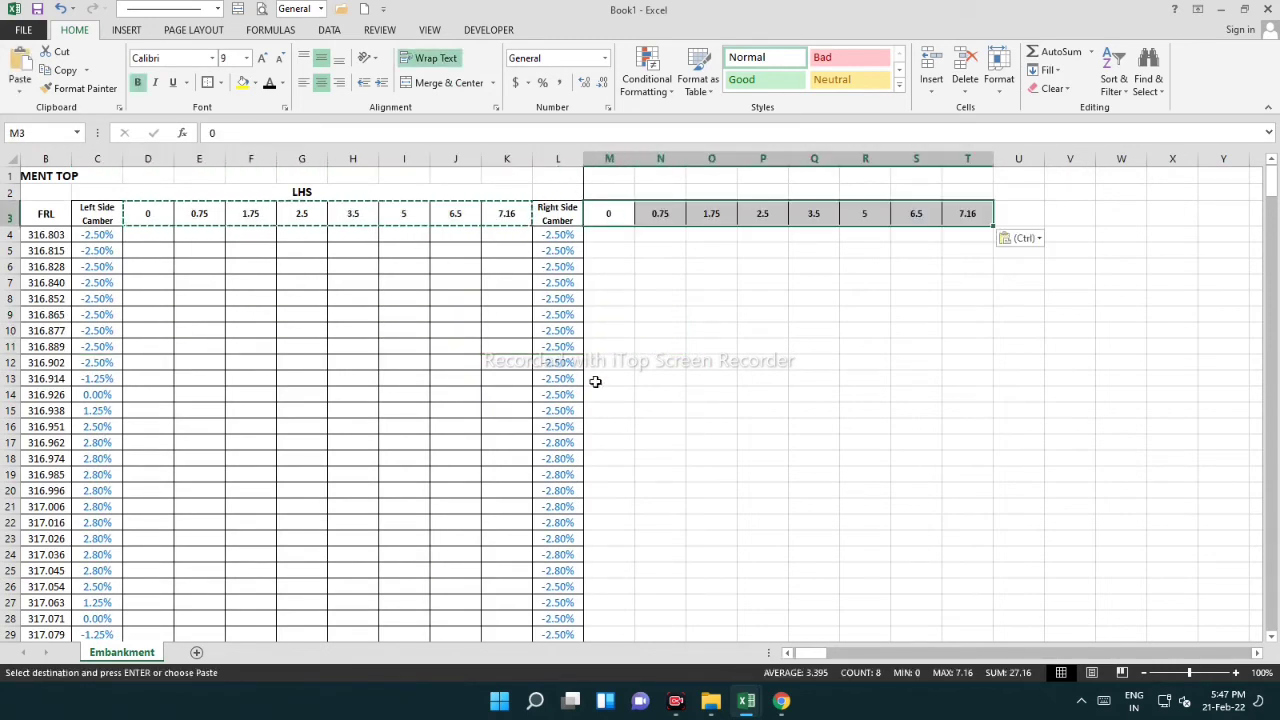
click(711, 282)
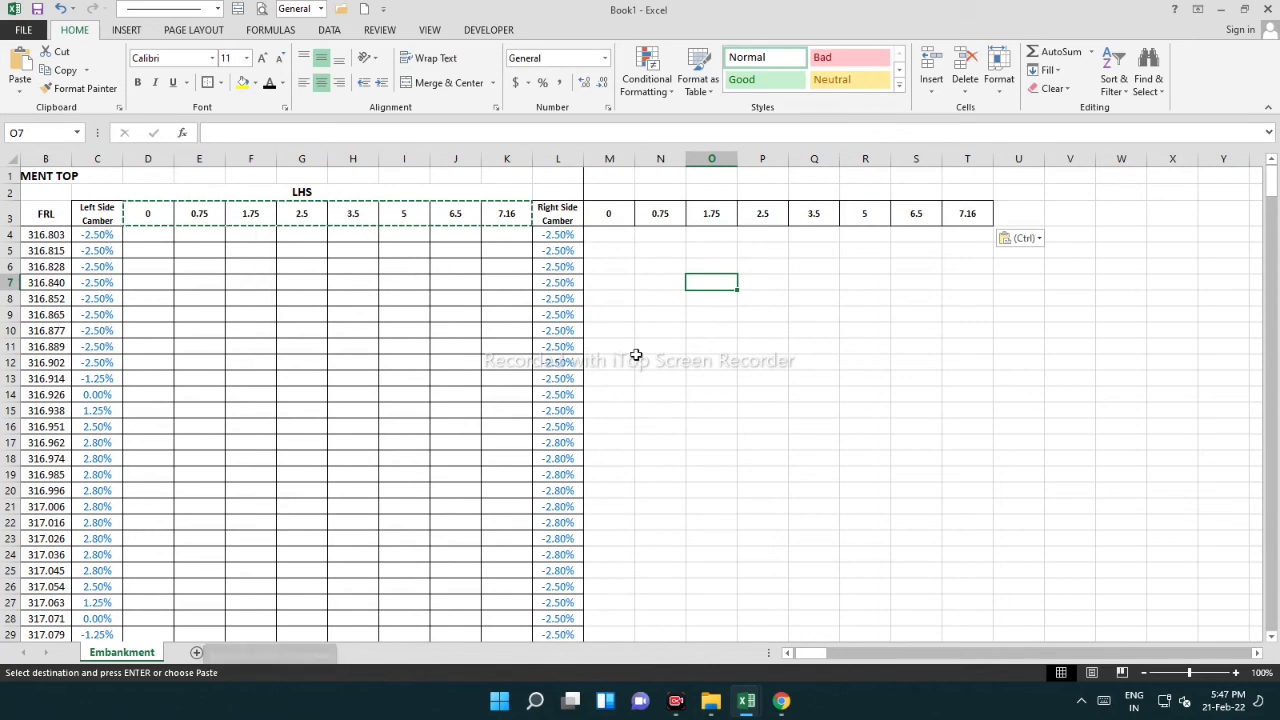
click(645, 298)
key(Escape)
Copy the merged LHS heading to L2:T2, above the right side camber and offset columns
click(561, 195)
click(258, 190)
key(ctrl+c)
click(591, 194)
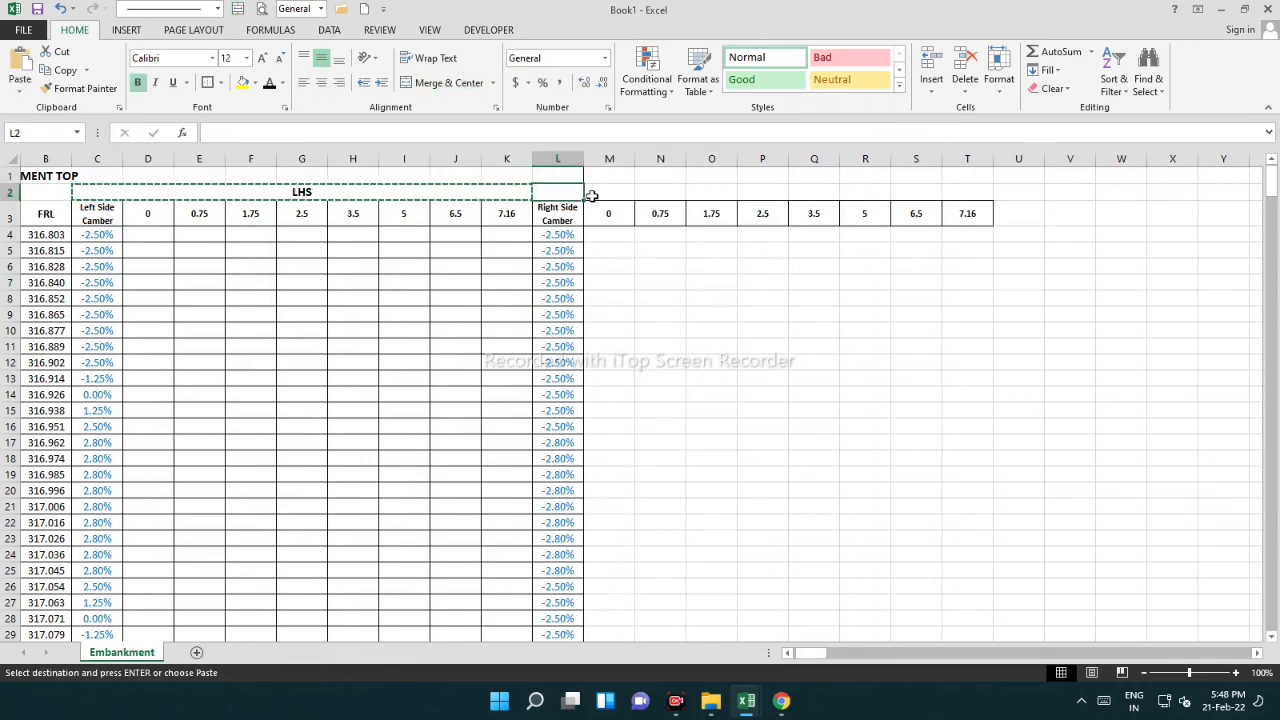
key(ctrl+v)
click(609, 250)
Apply all borders to columns B through T
mouse_move(45, 158)
mouse_down()
mouse_move(777, 194)
mouse_move(980, 171)
mouse_move(967, 162)
mouse_up()
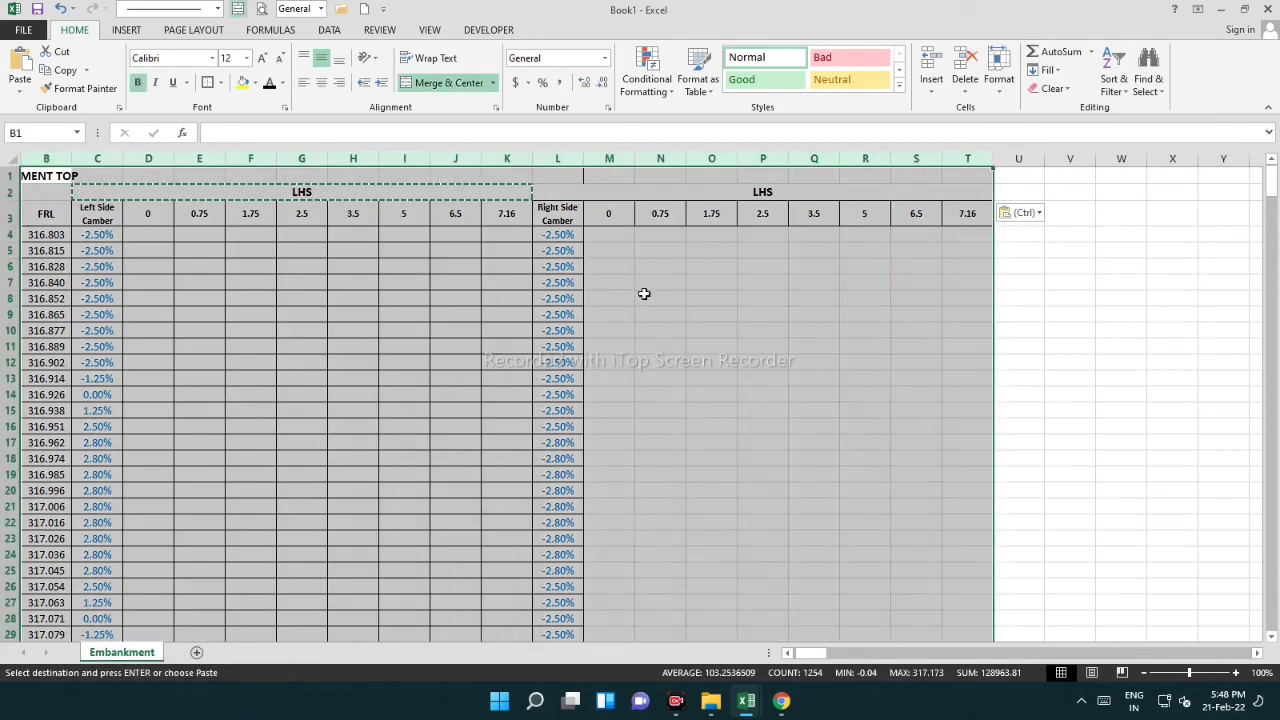
key(alt)
key(h)
key(b)
key(a)
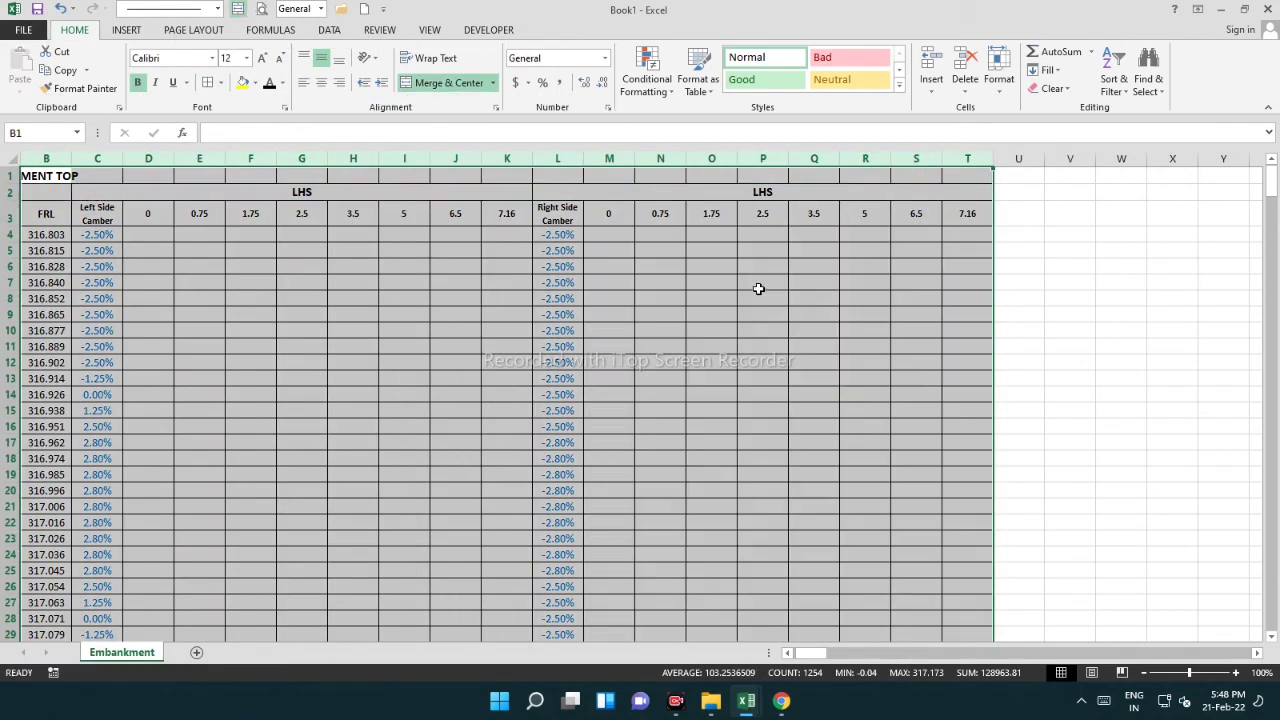
click(696, 358)
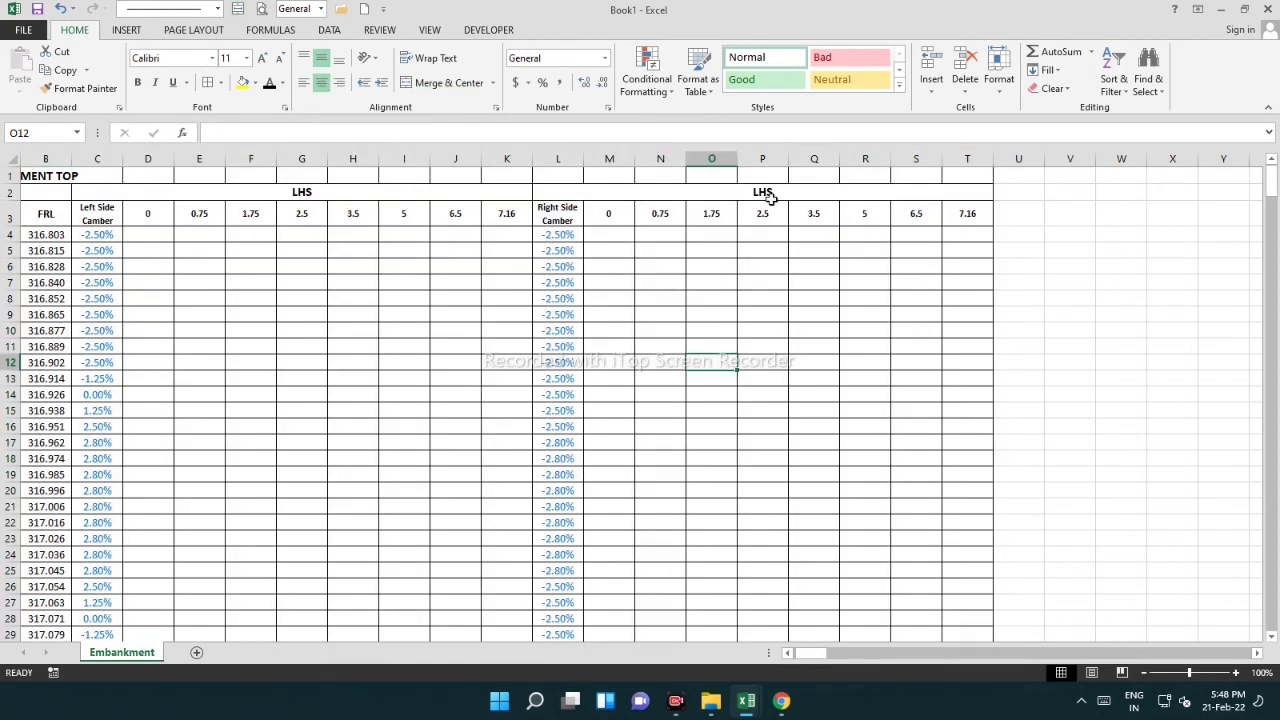
Change the heading above the right side camber and offset columns to "RHS"
click(751, 190)
double_click(757, 191)
key(BackSpace)
click(760, 268)
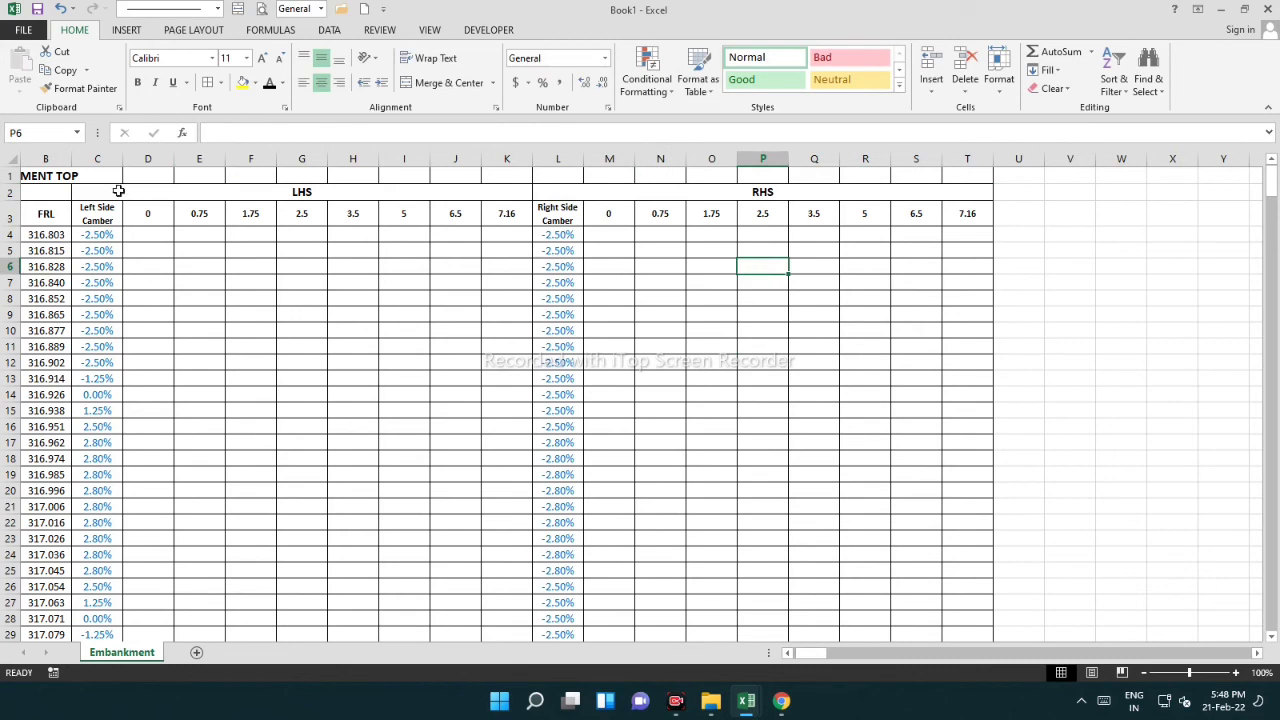
Merge and center B1:T1 across the top of the table
click(55, 173)
shift+click(971, 178)
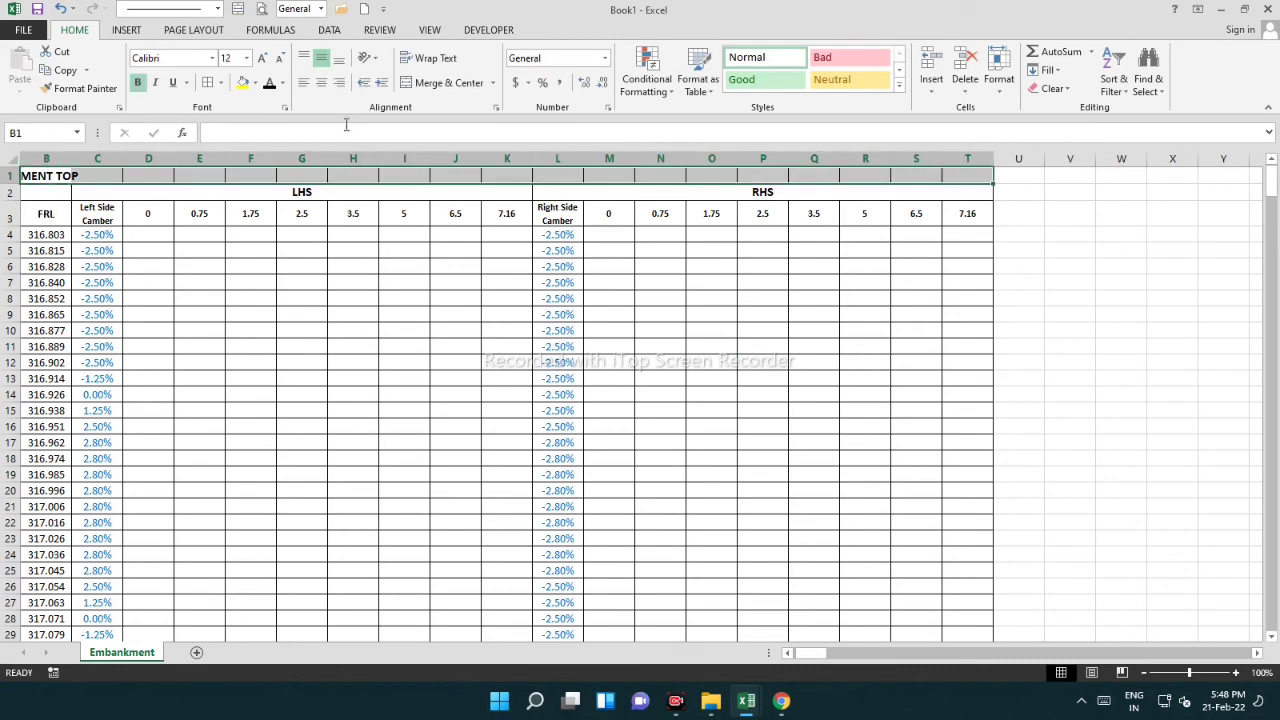
click(430, 83)
click(770, 349)
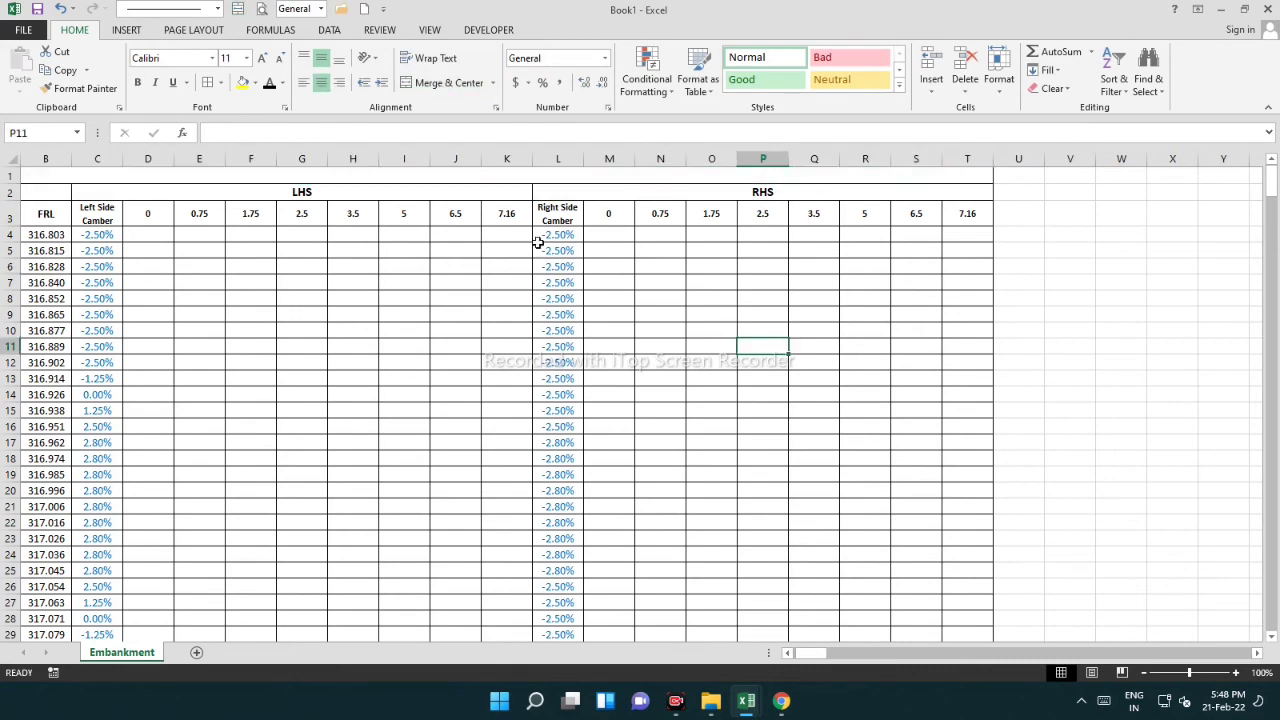
Enter the title "EMBANKMENT TOP" in the merged cell B1
click(65, 175)
drag(170, 234, 434, 237)
click(410, 192)
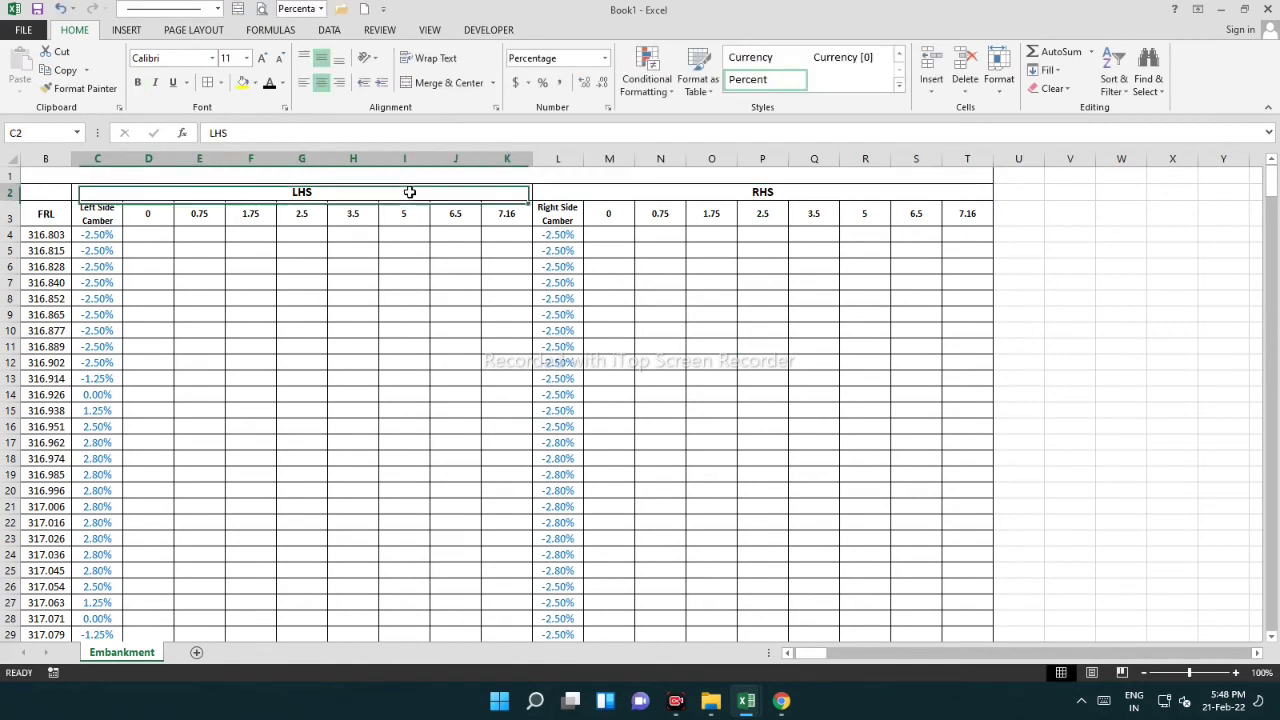
click(353, 263)
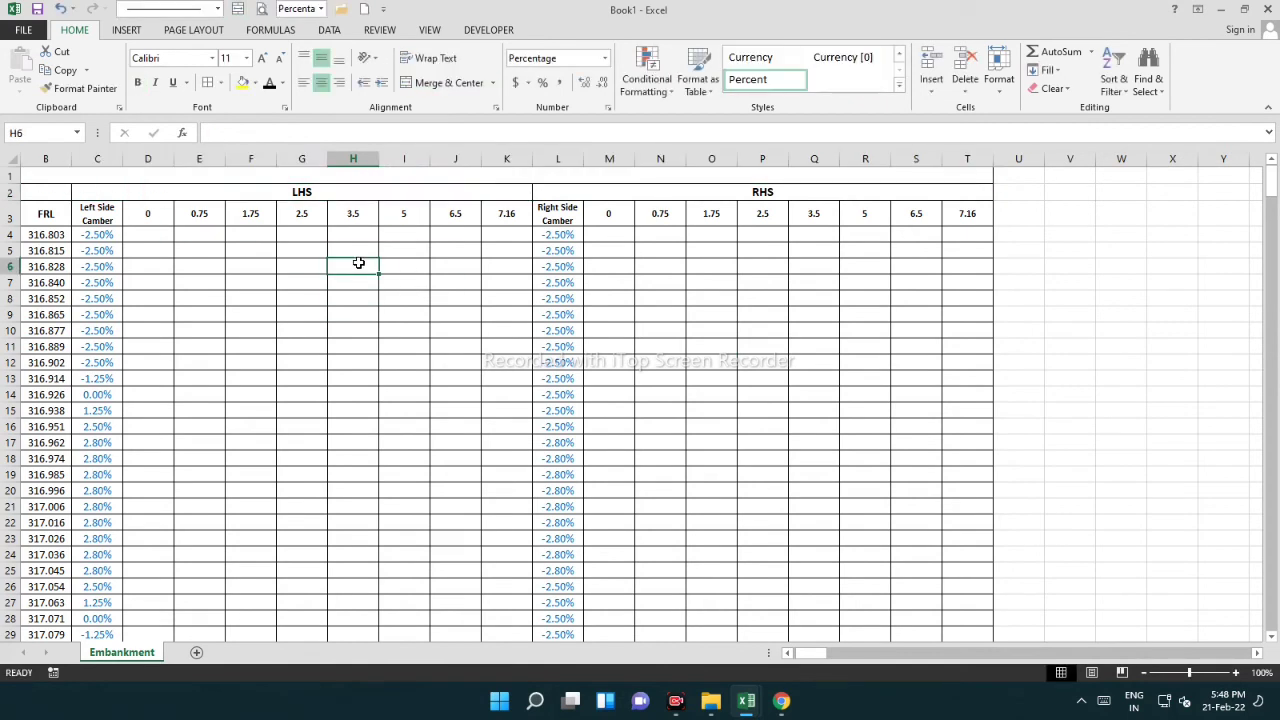
click(433, 250)
click(325, 177)
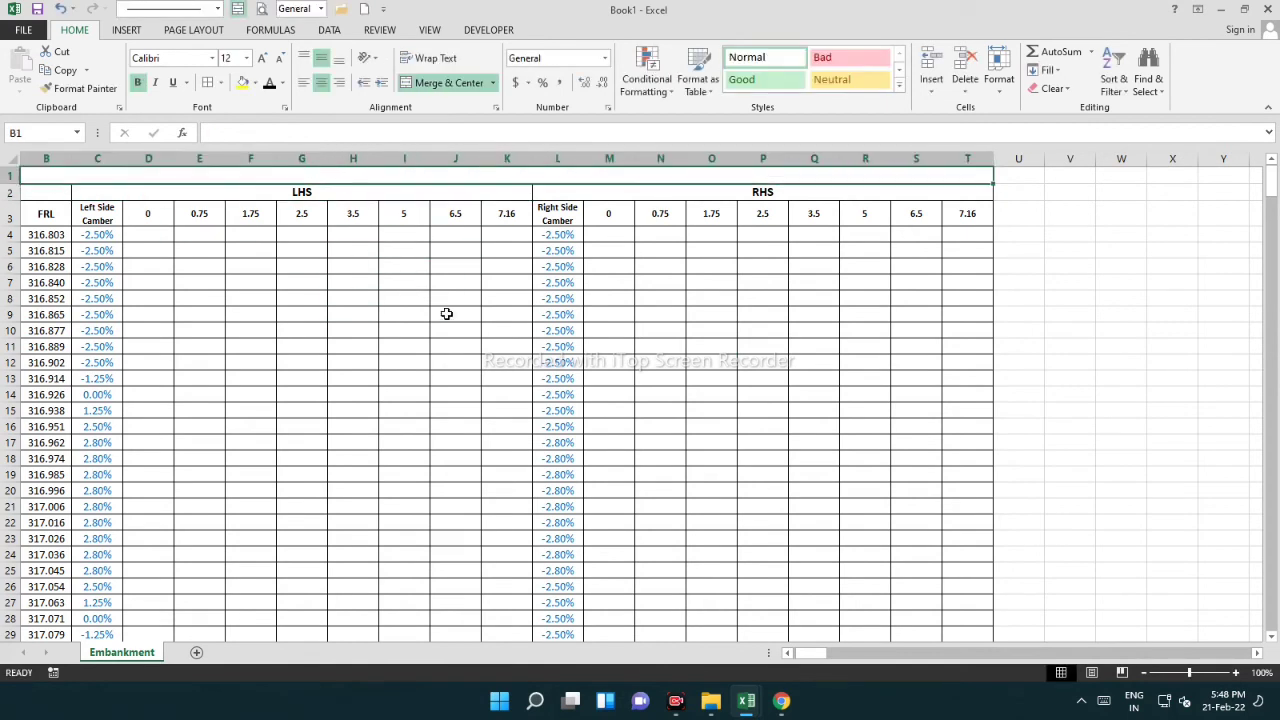
text(EMB)
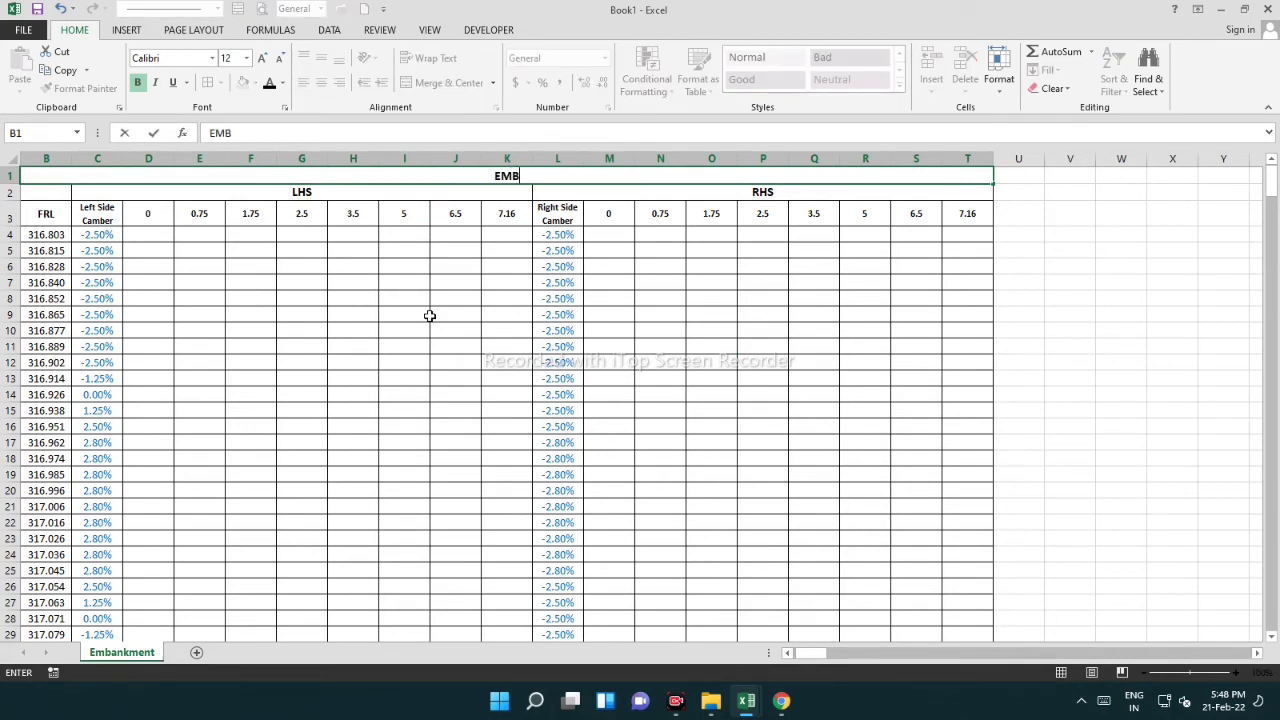
text(ANKMENT)
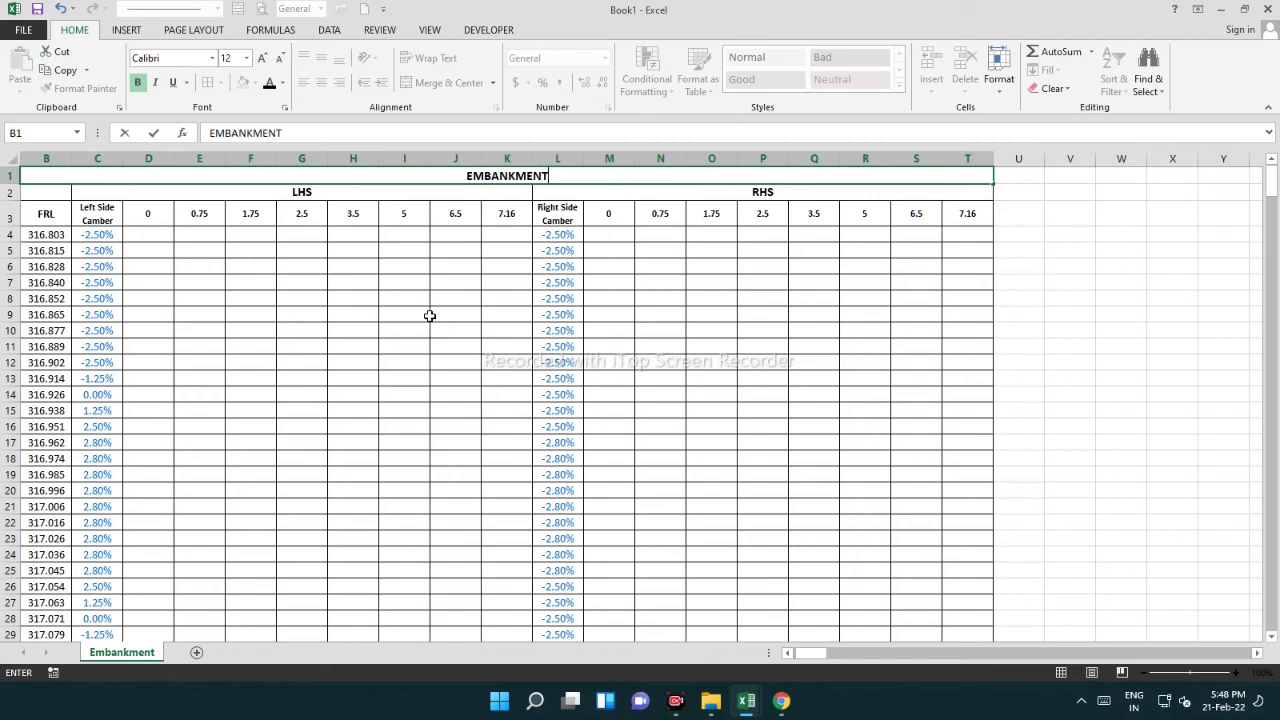
text( TOP)
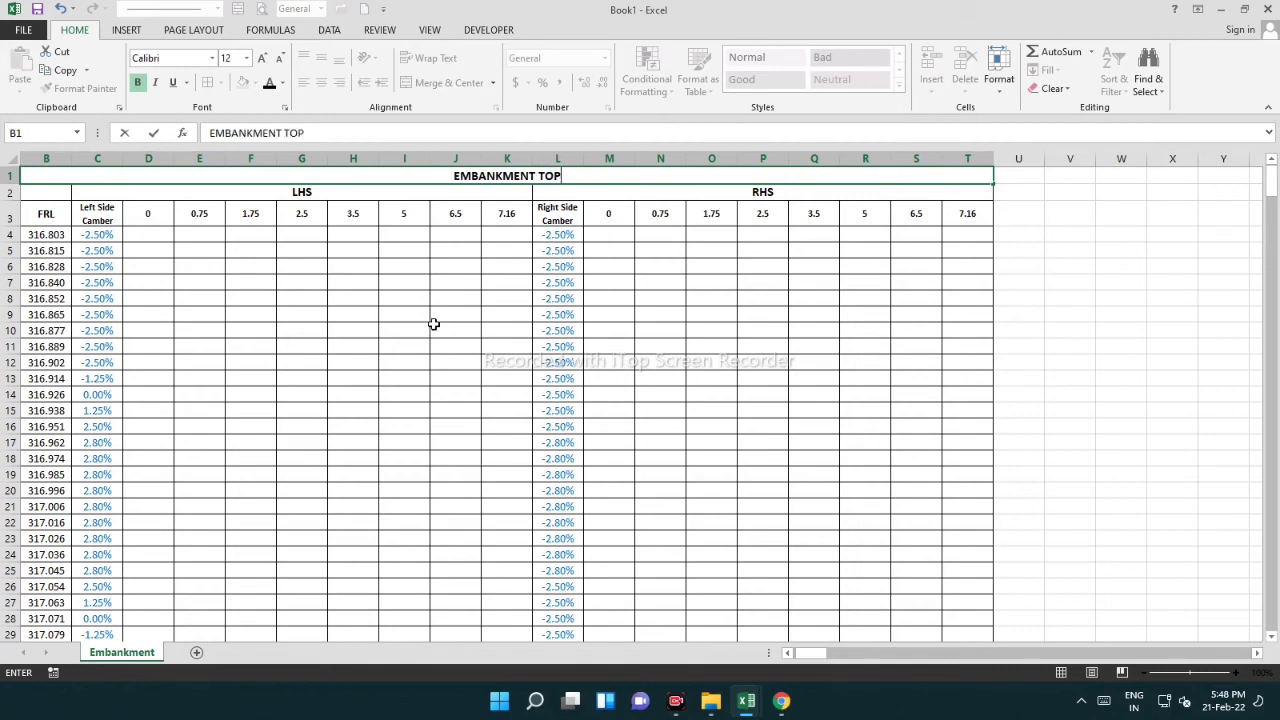
click(459, 360)
Delete the duplicate embankment title from cell A1
click(389, 188)
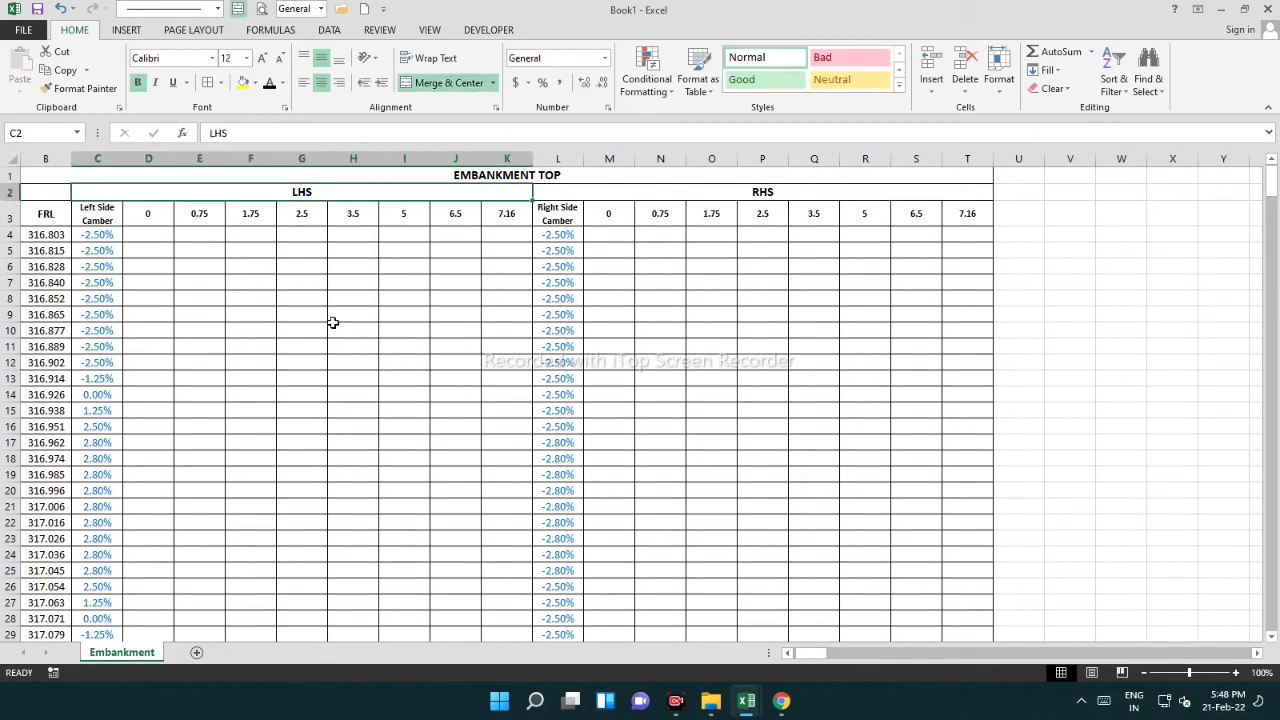
click(301, 330)
click(62, 195)
drag(219, 302, 40, 302)
click(53, 196)
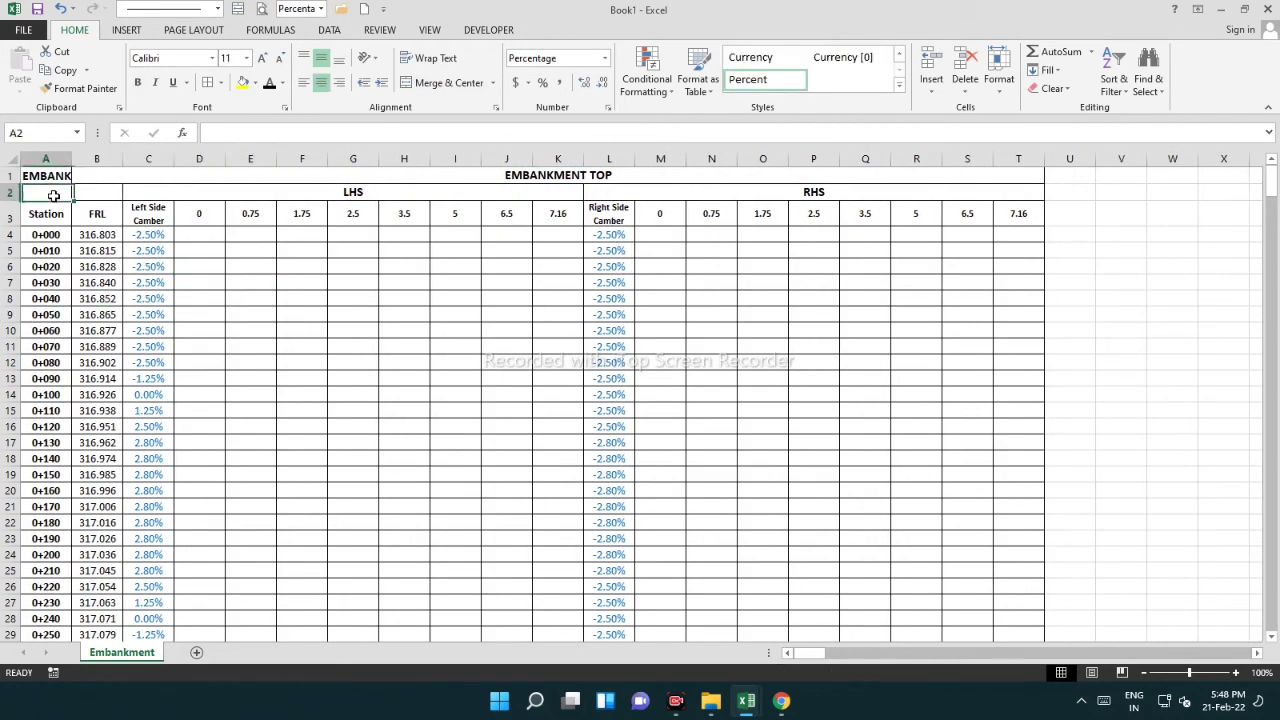
click(55, 176)
key(Delete)
click(245, 313)
Extend the merged and centered title row to cover A1:T1
drag(57, 175, 146, 178)
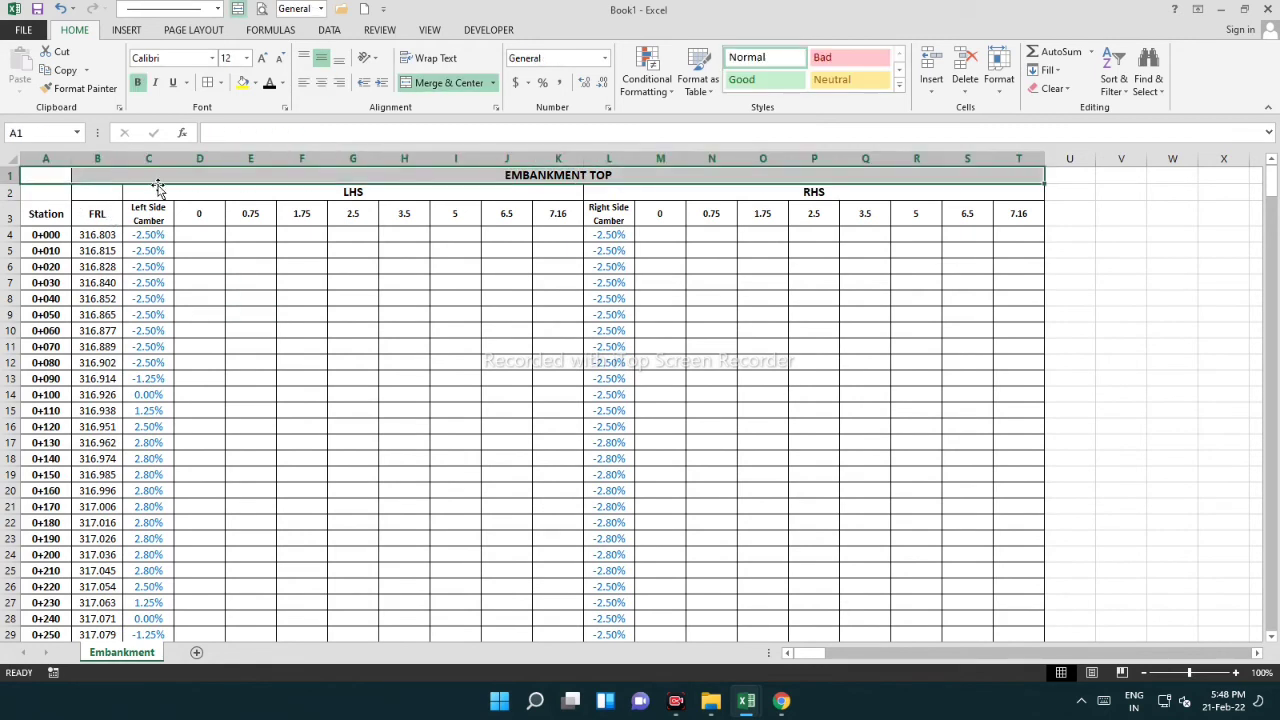
click(424, 86)
click(424, 86)
click(443, 286)
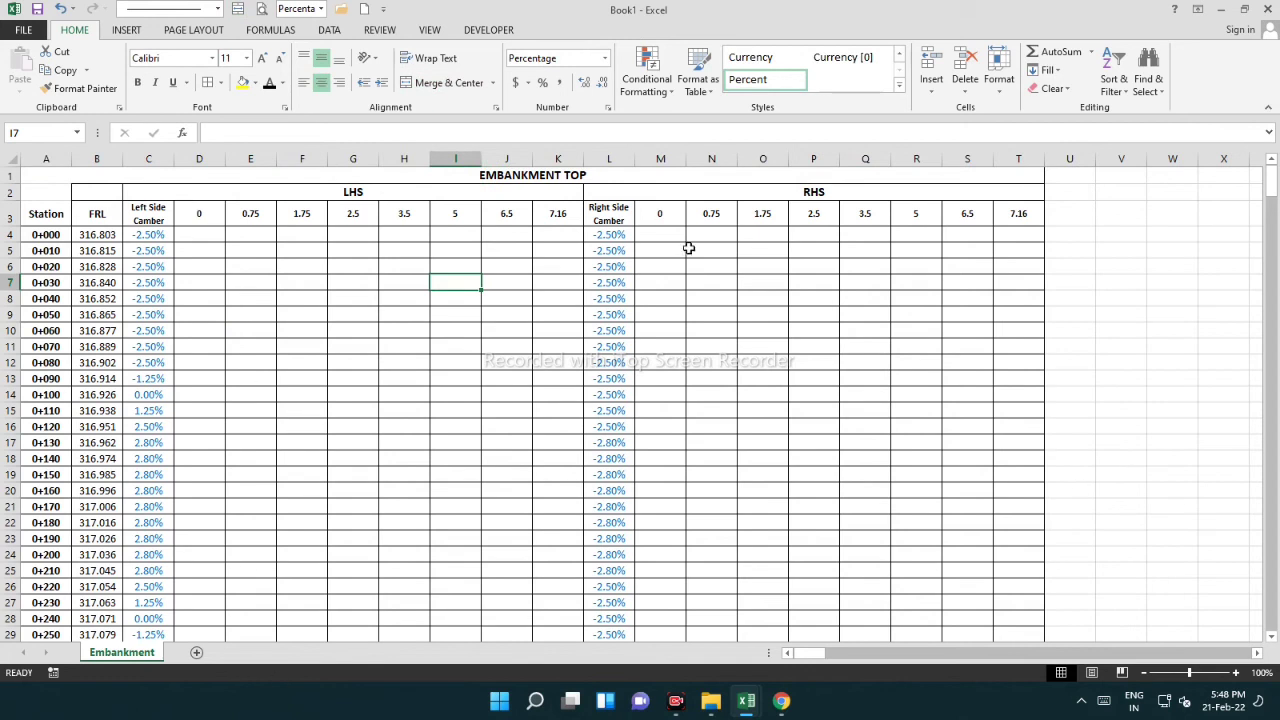
Replace the Station header in A3 with "Chainage"
drag(782, 193, 800, 420)
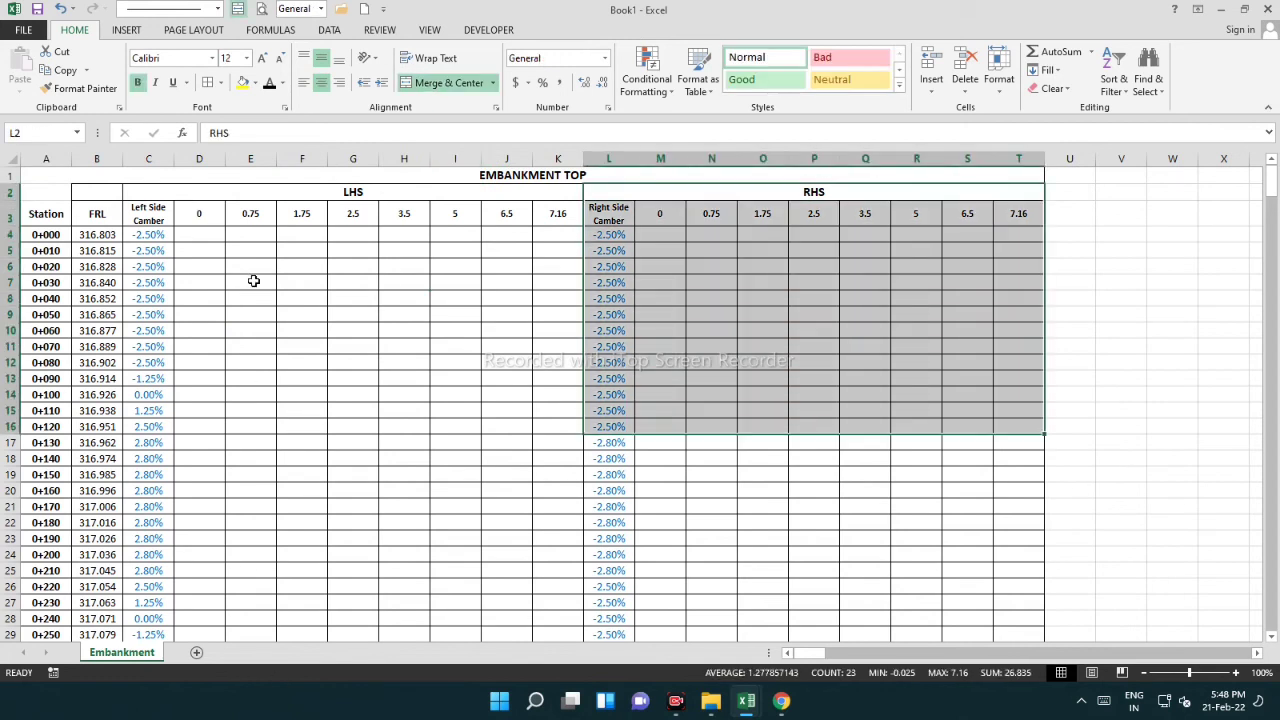
click(256, 280)
click(60, 212)
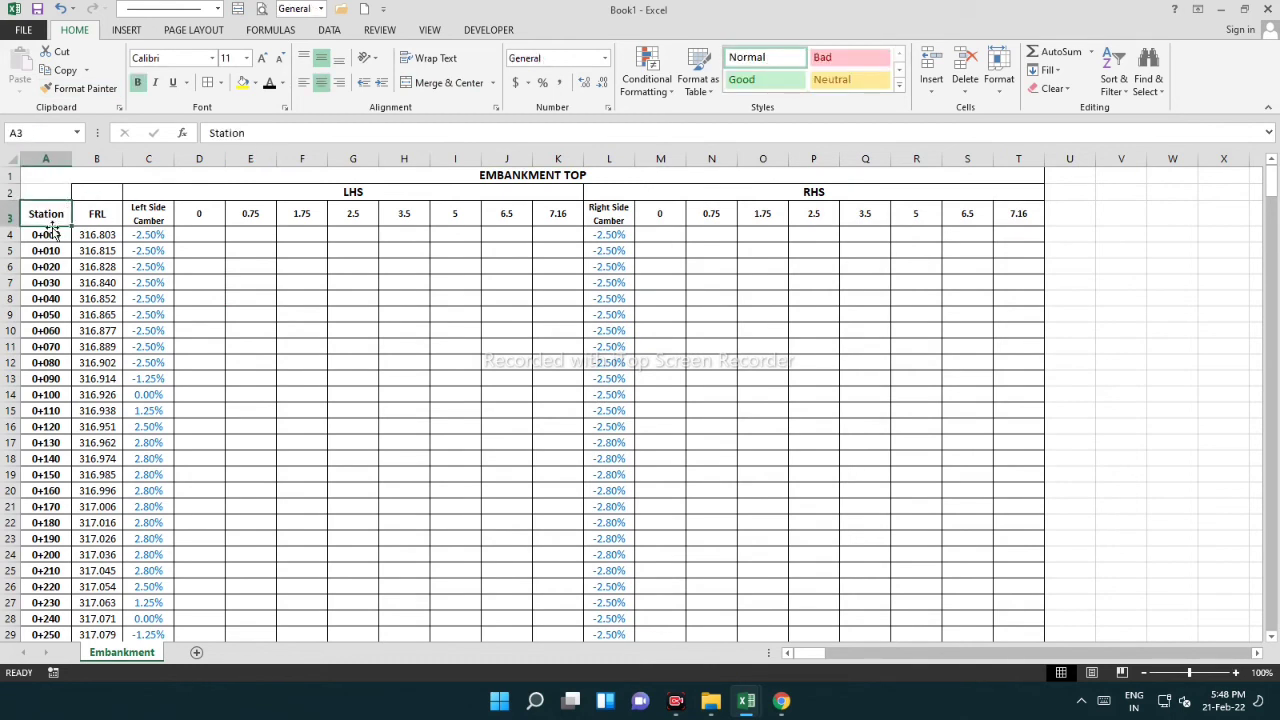
text(C)
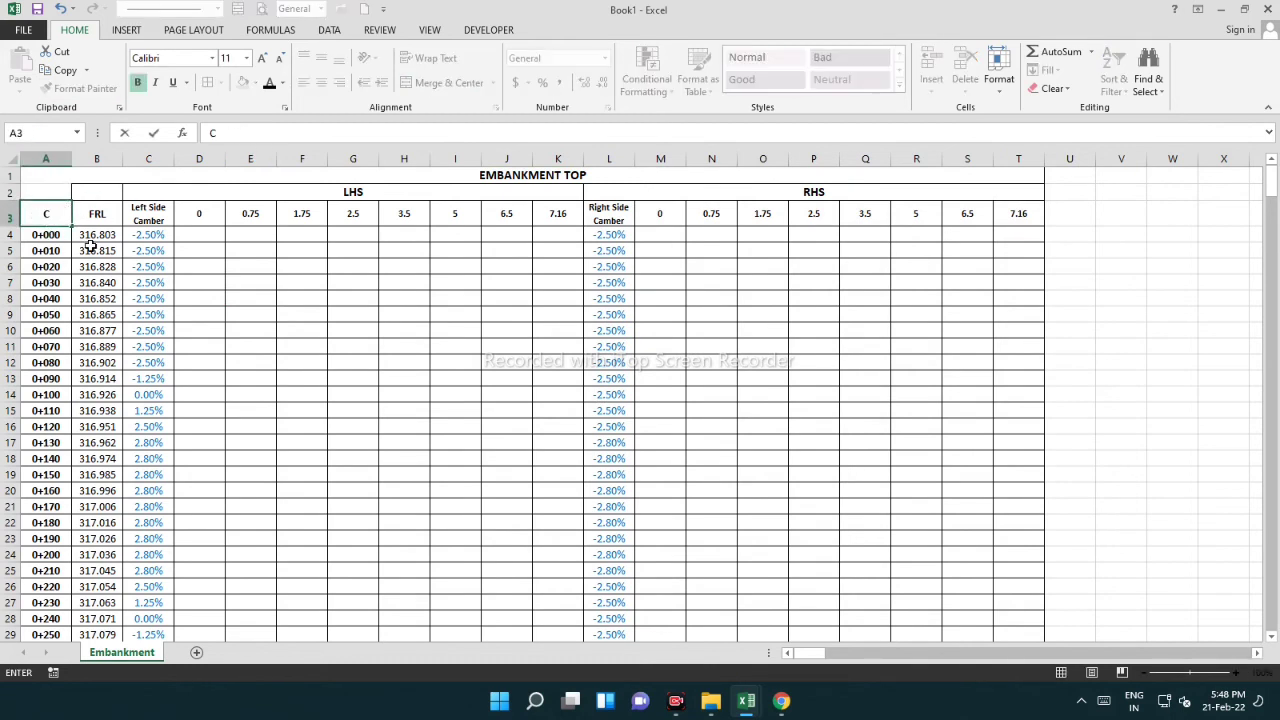
text(hainage)
click(446, 302)
click(52, 214)
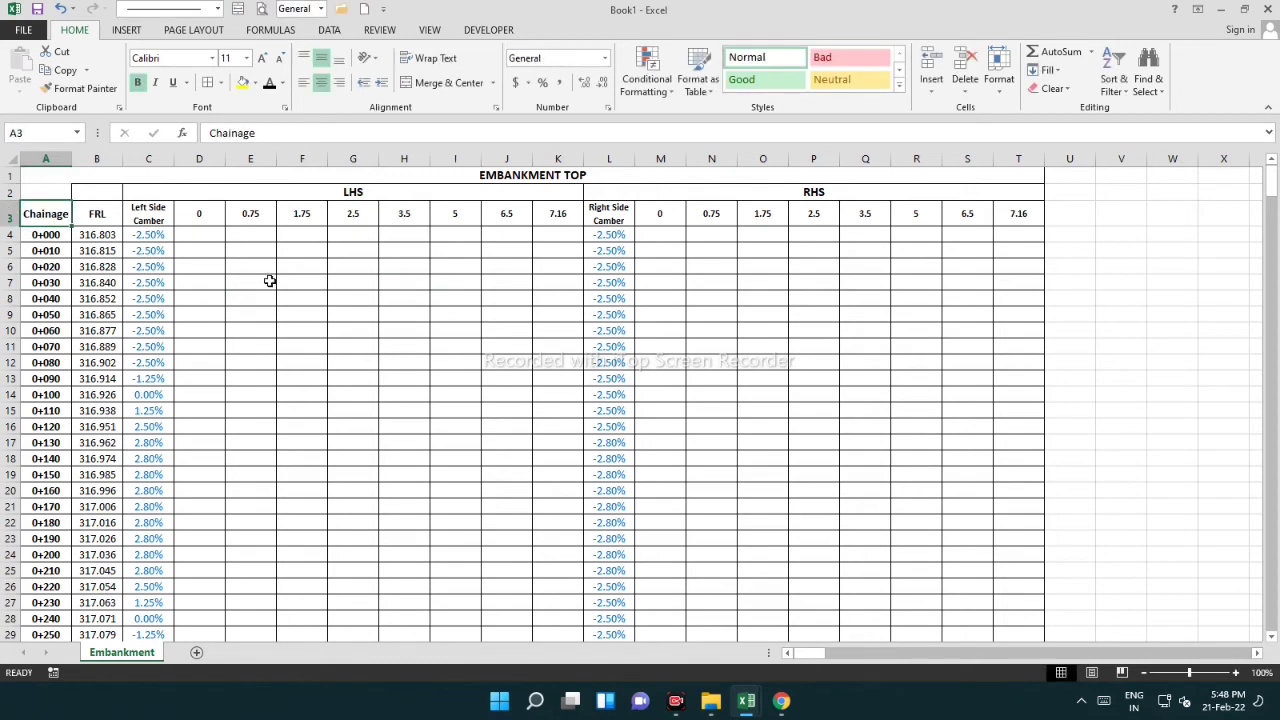
click(245, 328)
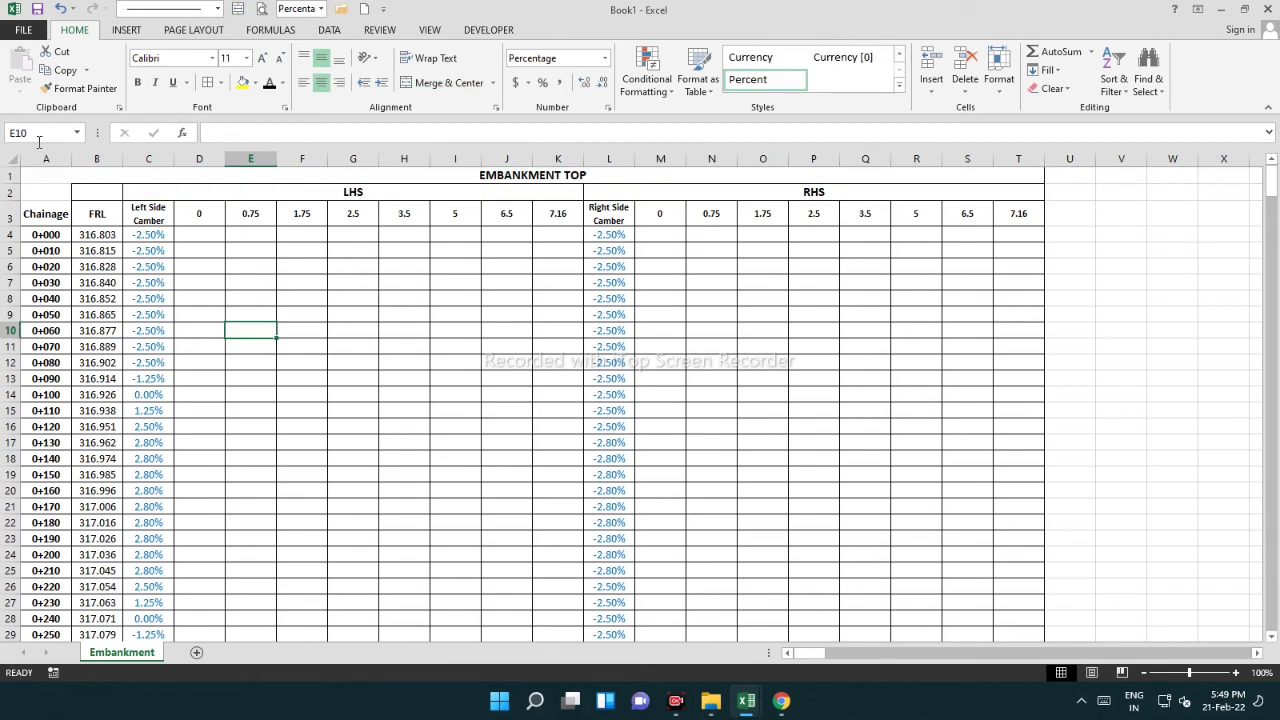
Merge and center the blank header cells A2:B2 above Chainage and FRL
click(42, 194)
click(110, 193)
drag(66, 192, 12, 187)
click(222, 335)
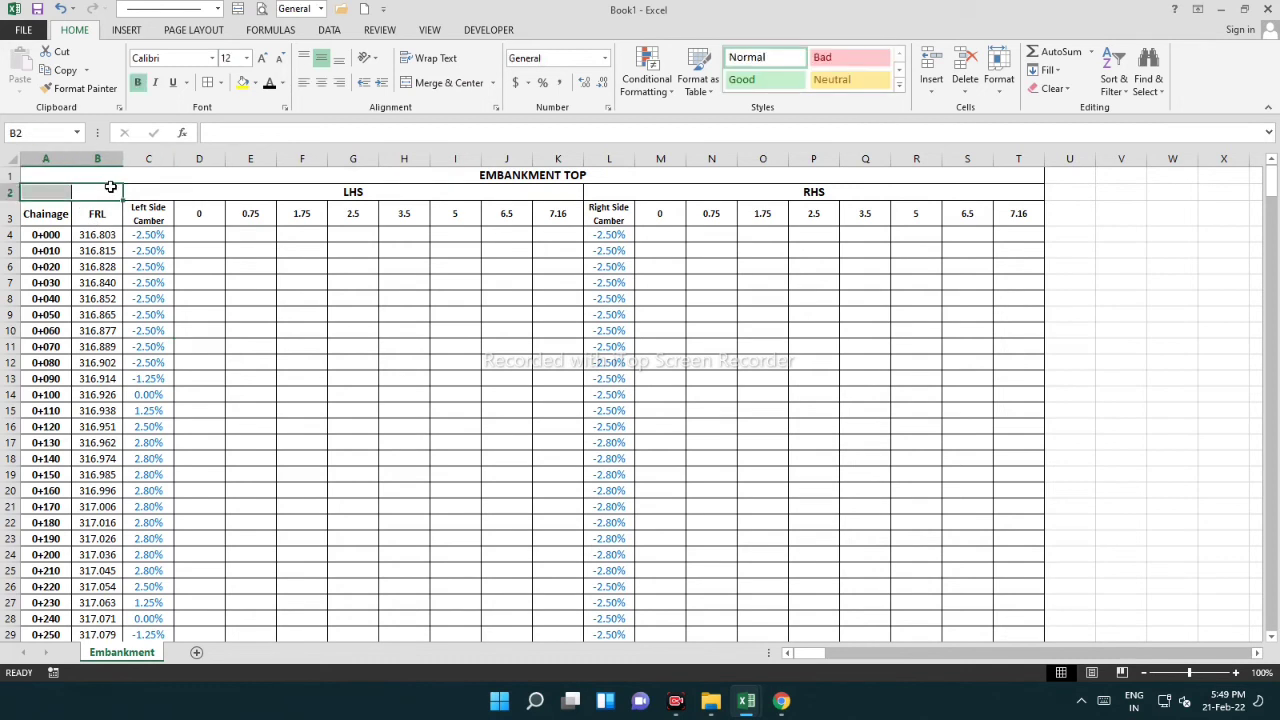
click(425, 88)
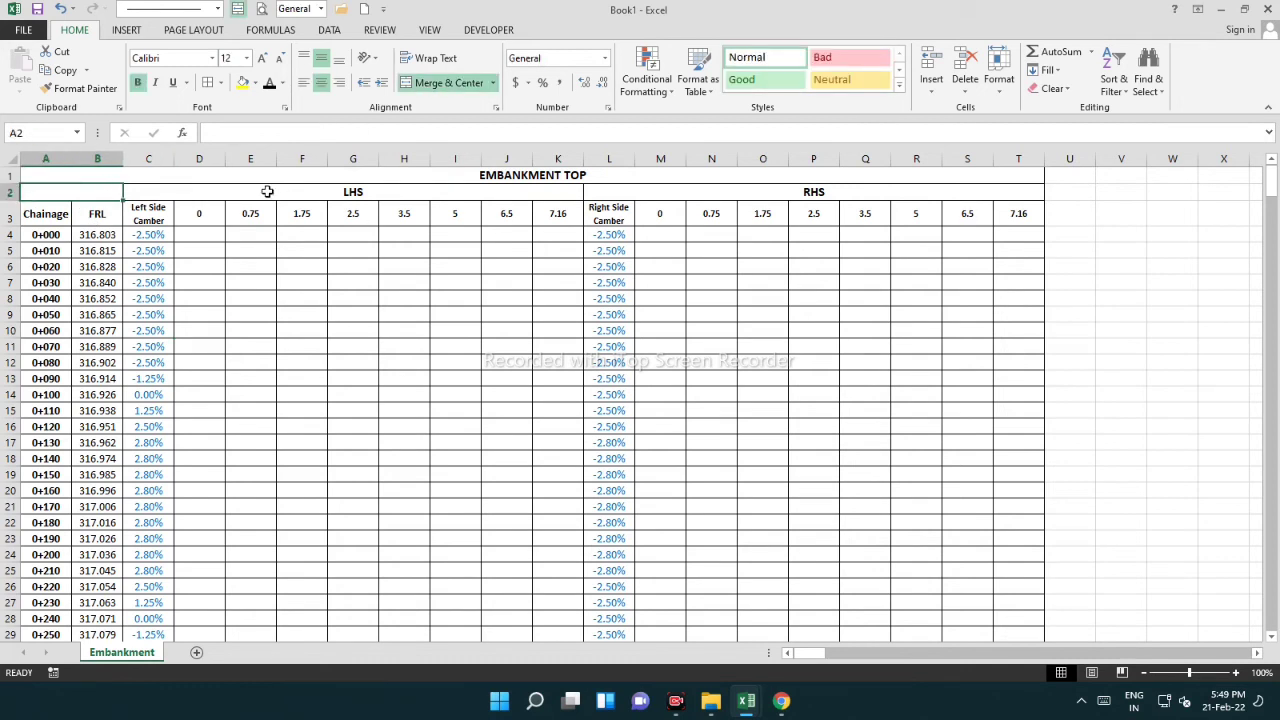
click(267, 191)
click(311, 351)
Enter the heading "D.S" in the merged cell A2 above the Chainage and FRL columns
click(97, 190)
click(149, 191)
click(88, 191)
click(45, 215)
click(60, 193)
text(D.S)
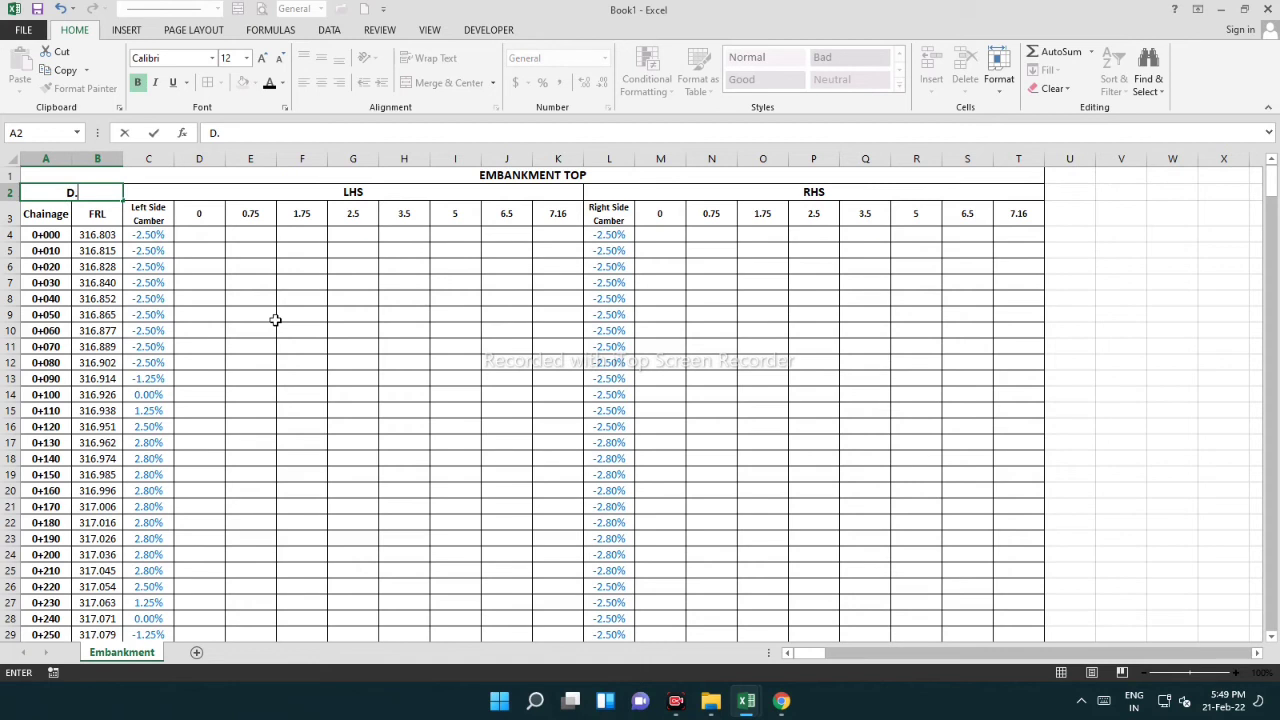
click(232, 319)
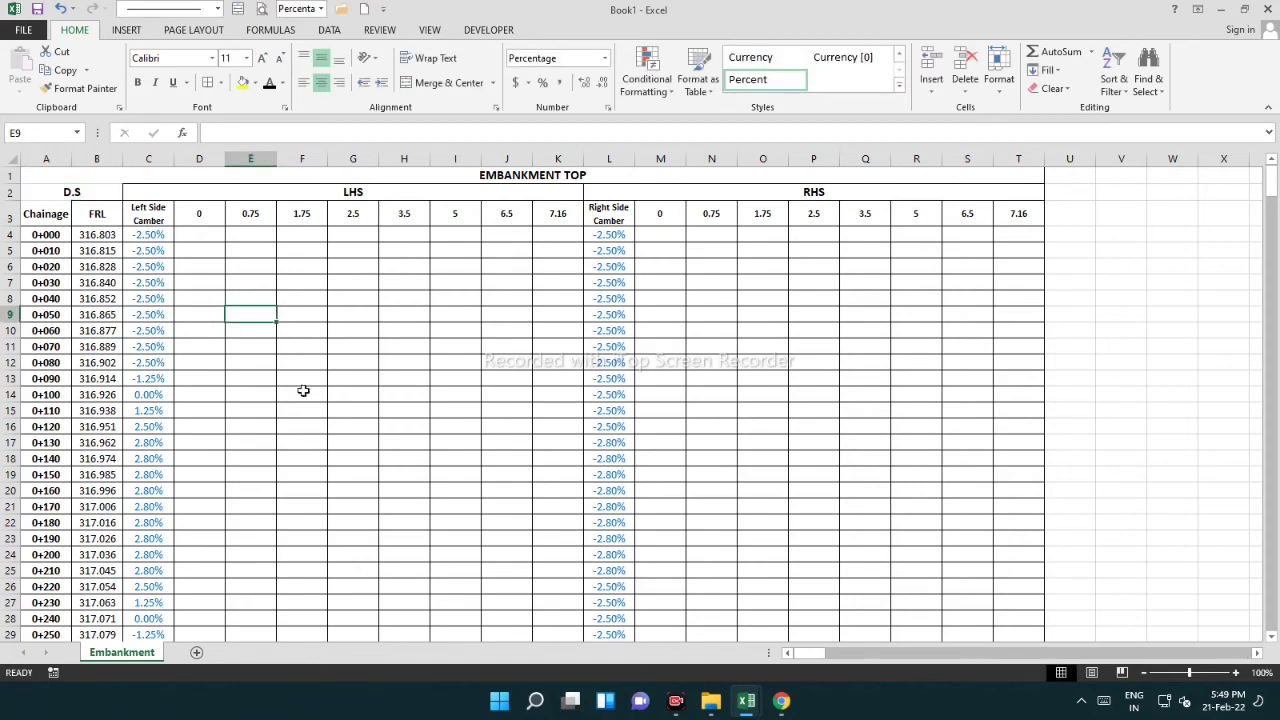
drag(62, 187, 73, 220)
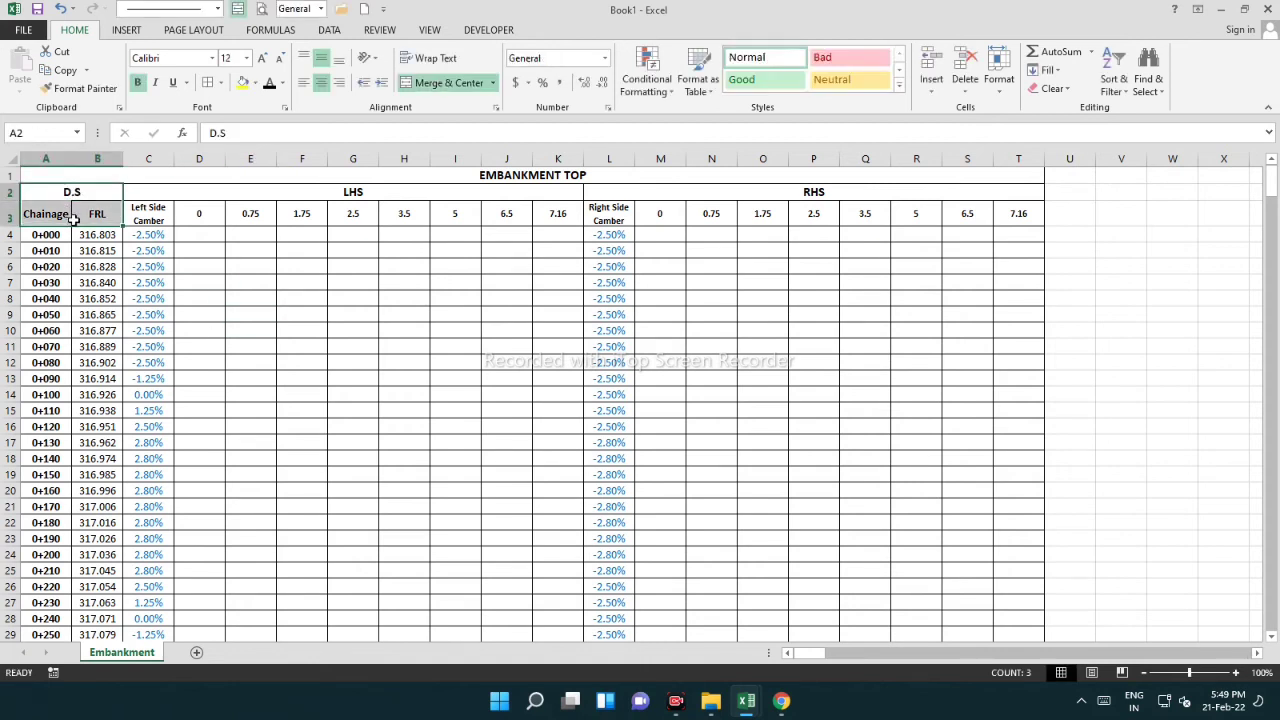
click(193, 280)
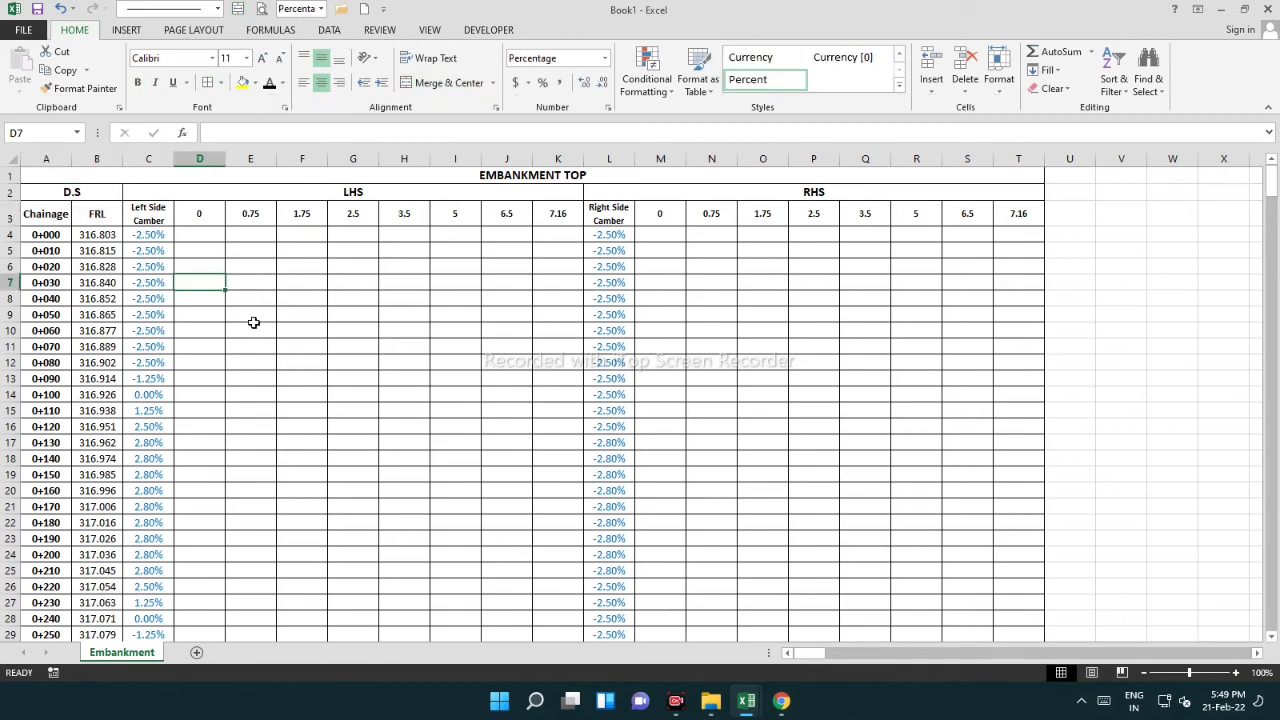
drag(44, 192, 560, 287)
click(411, 409)
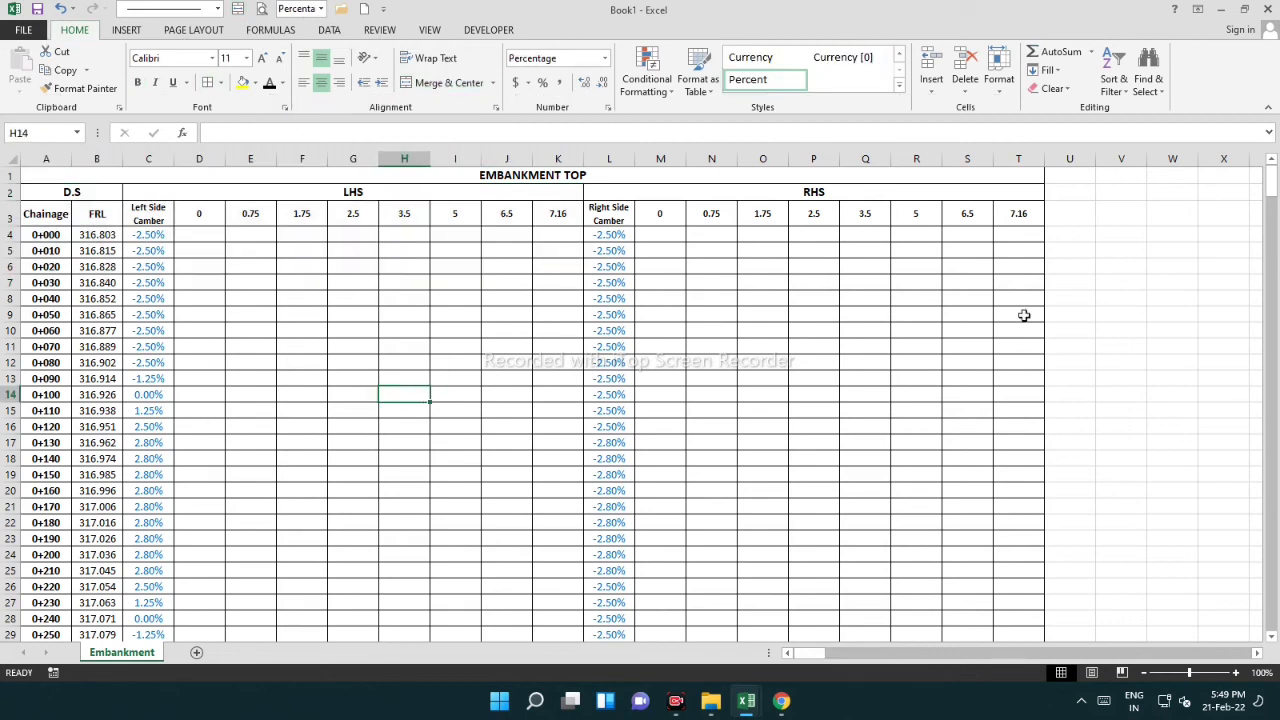
drag(608, 192, 620, 476)
click(446, 372)
drag(349, 191, 355, 475)
click(350, 322)
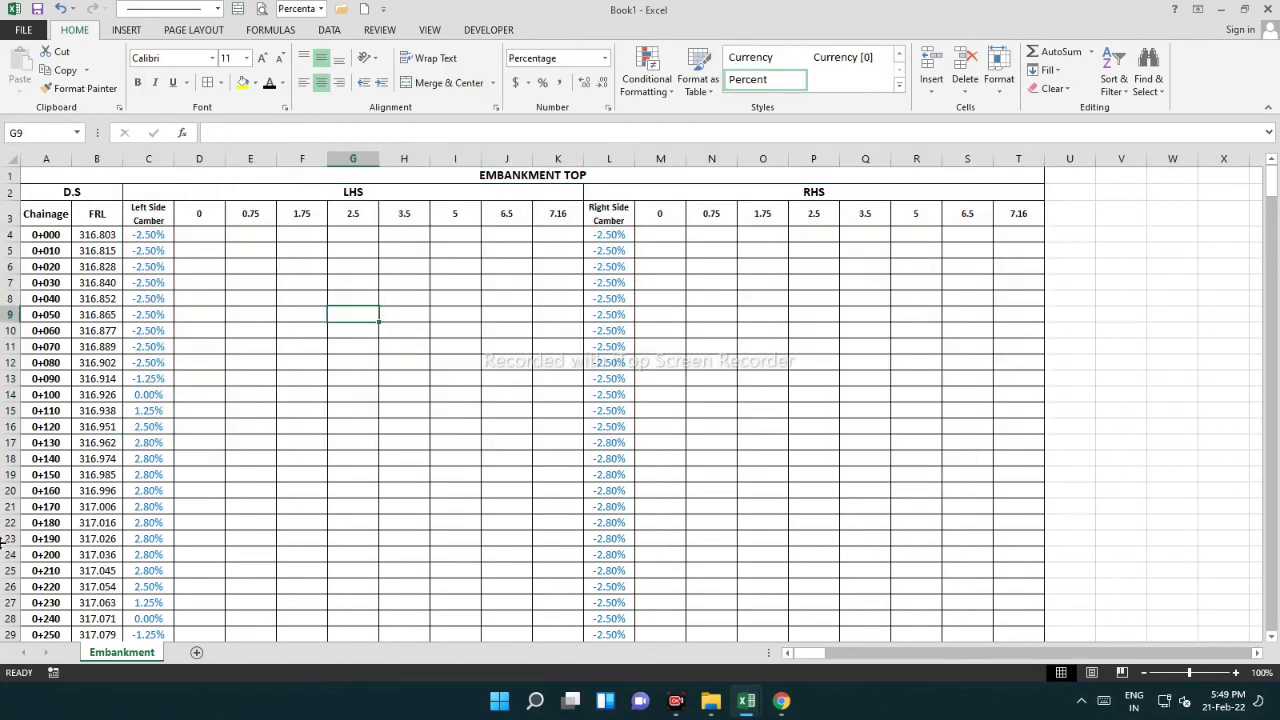
click(205, 238)
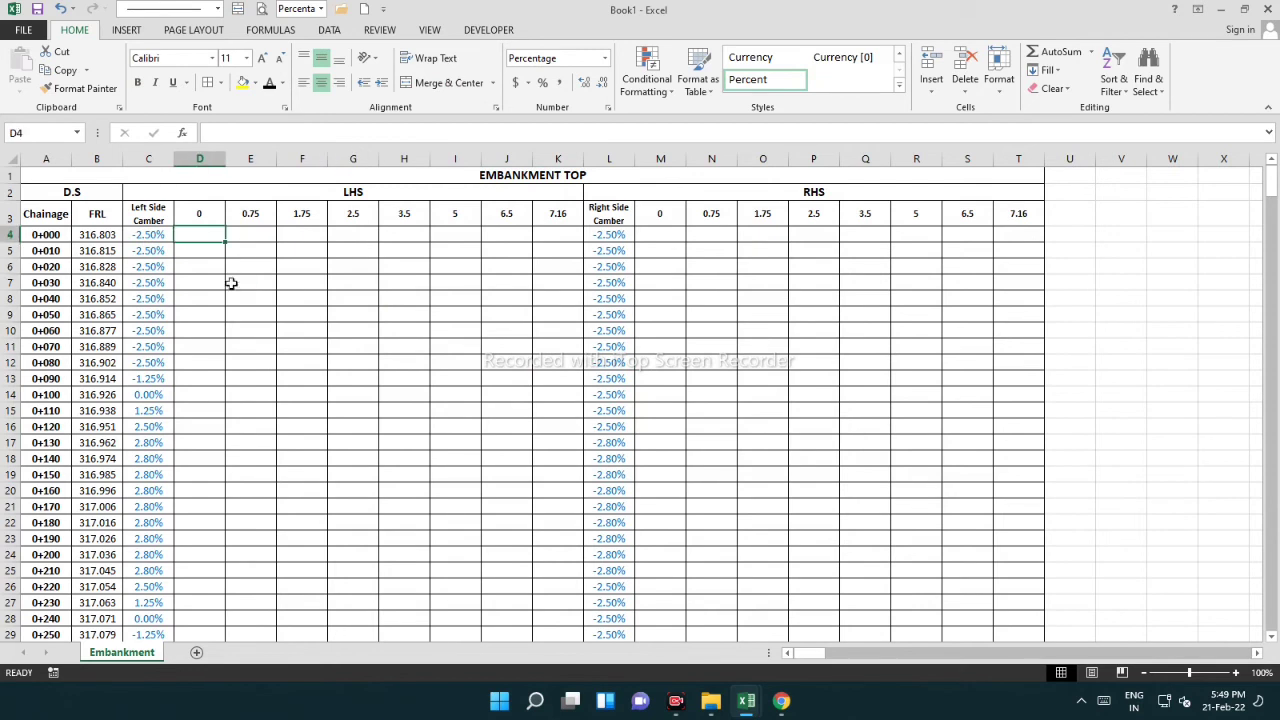
Enter the trial text "bc" in cell H5 and clear it again
click(408, 251)
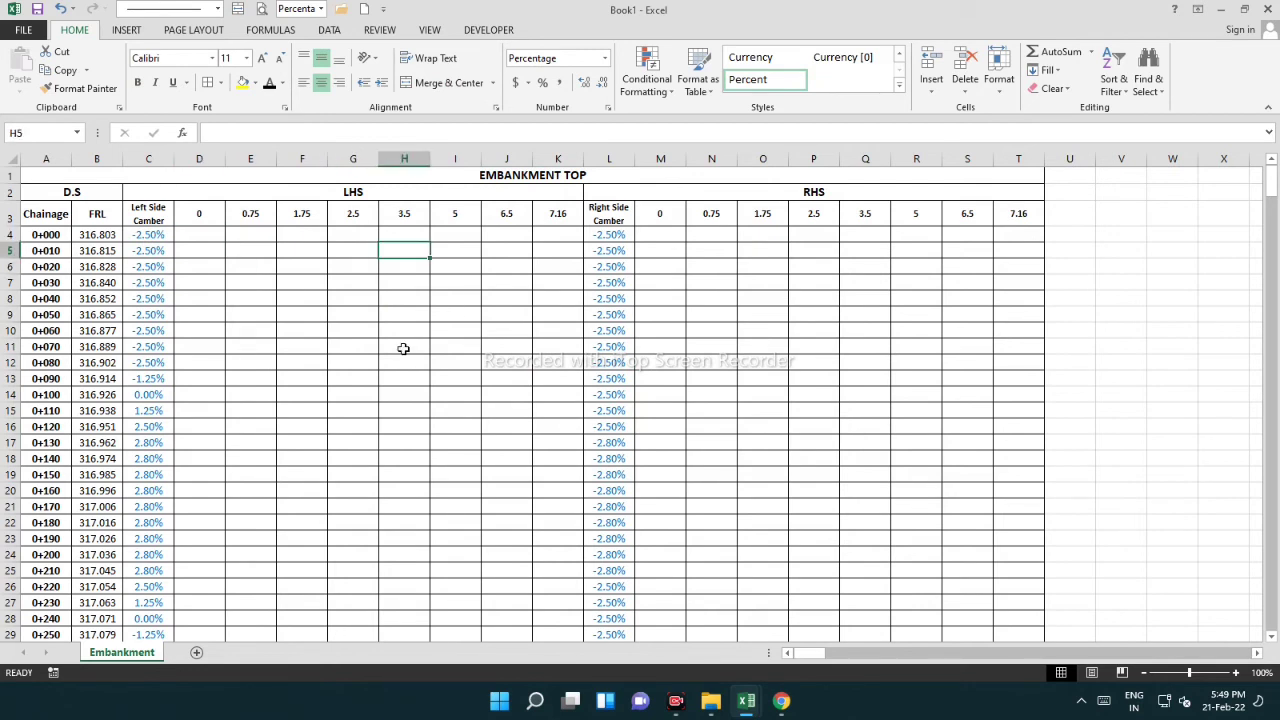
text(bc)
key(Return)
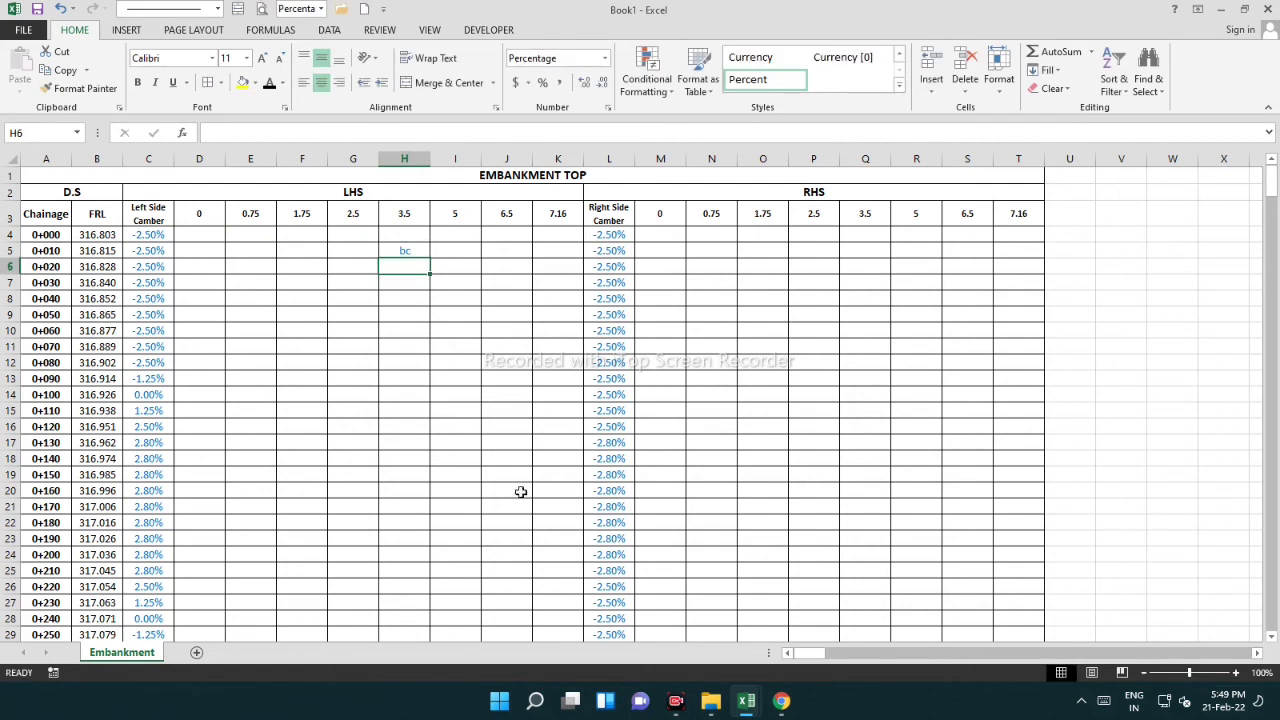
click(312, 283)
click(408, 255)
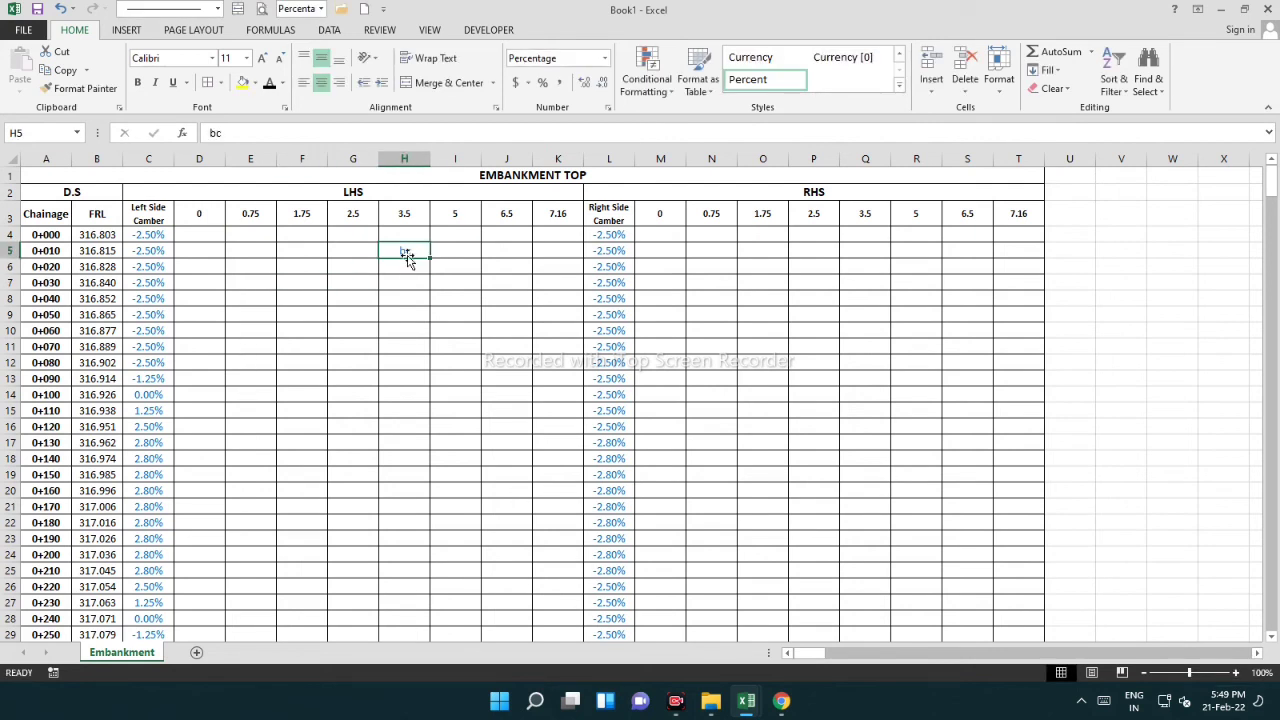
key(Delete)
Try to copy the formatting of the LHS offset headers D3:K3 onto the empty cells below them
drag(206, 216, 543, 214)
click(84, 88)
scroll(209, 206, down, 1)
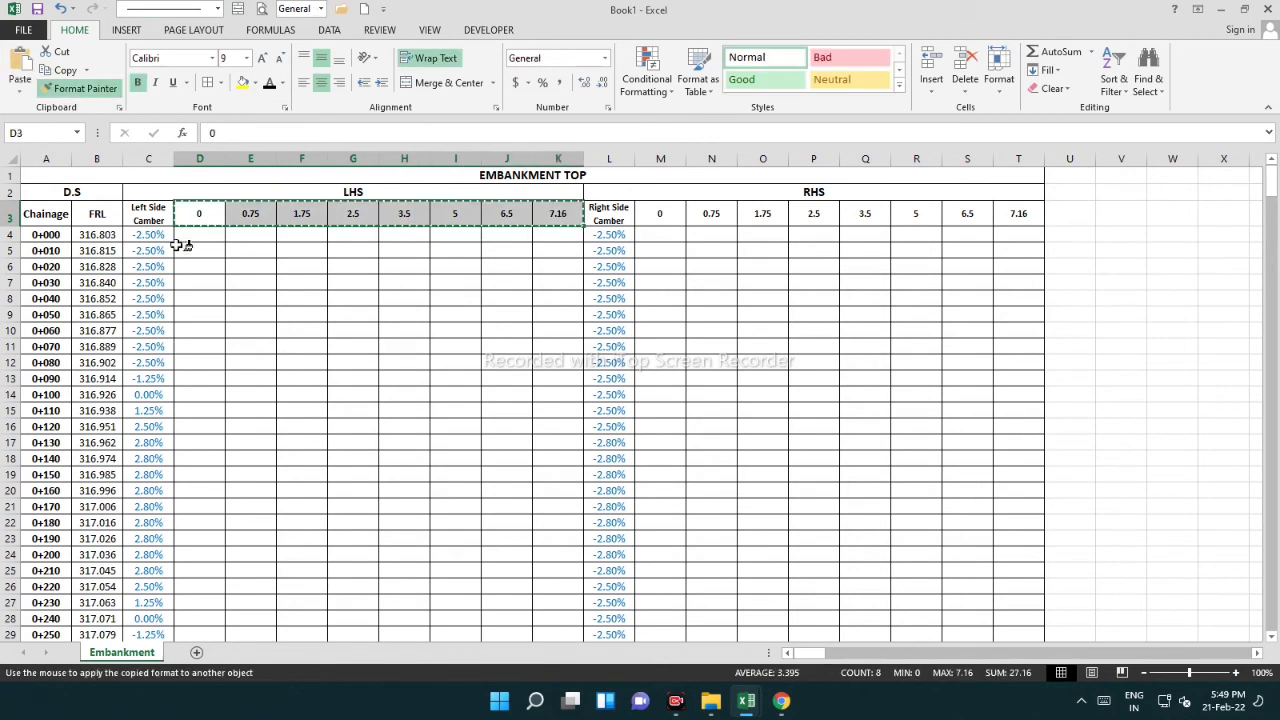
scroll(209, 237, up, 1)
mouse_move(205, 251)
mouse_down()
mouse_move(243, 258)
mouse_move(460, 586)
mouse_up()
click(404, 426)
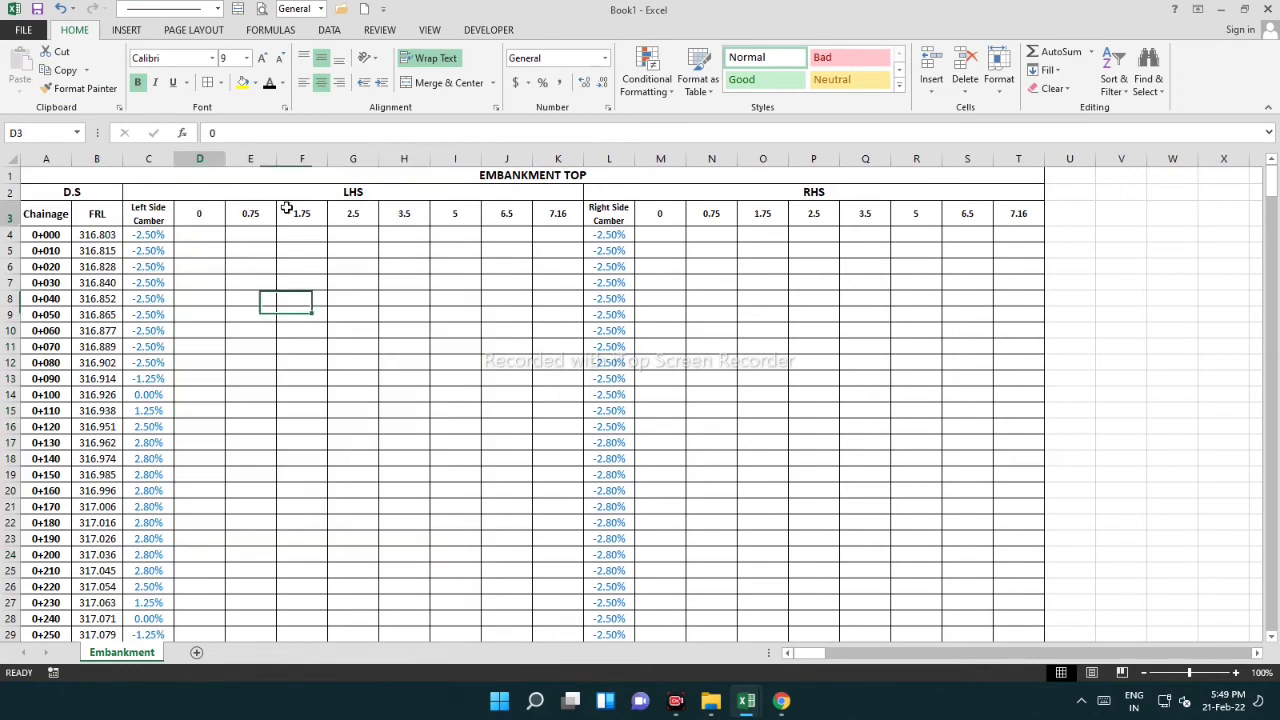
Copy the formatting of the LHS offset headers D3:K3 onto columns D to K down to the last chainage row
drag(200, 208, 555, 212)
click(84, 88)
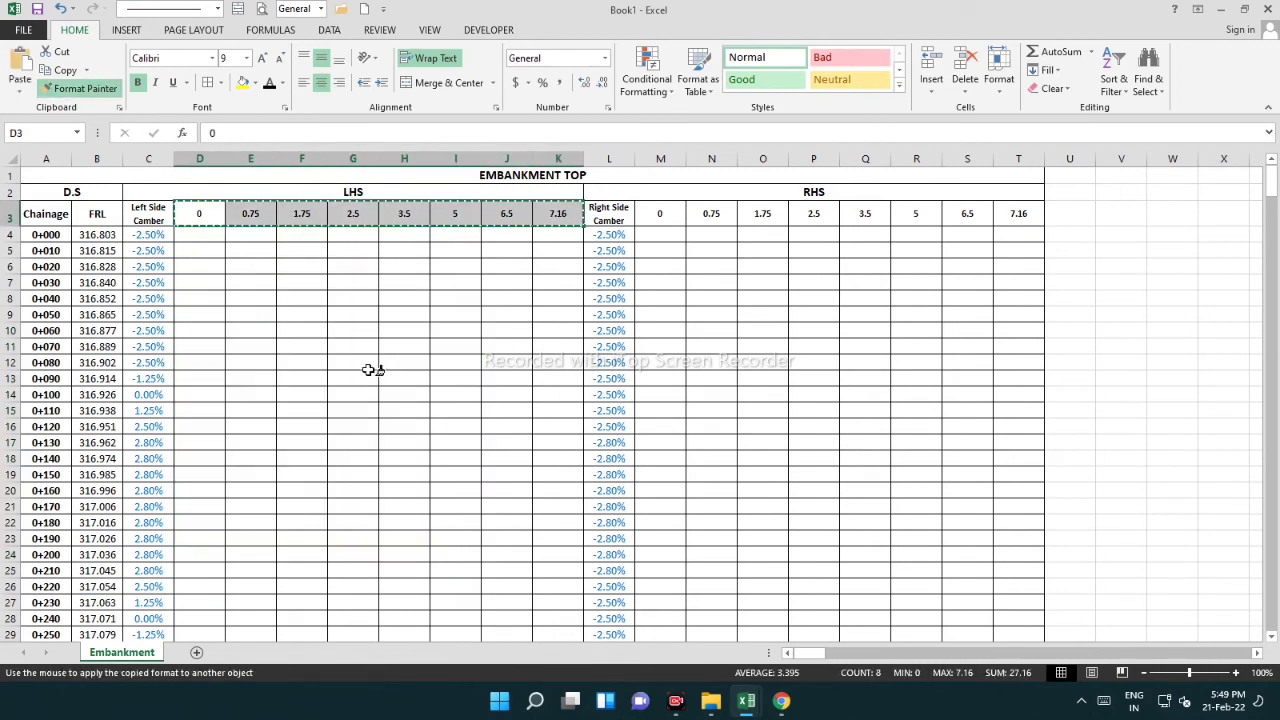
scroll(370, 370, down, 20)
scroll(416, 489, down, 8)
drag(1272, 356, 1275, 630)
shift+click(565, 529)
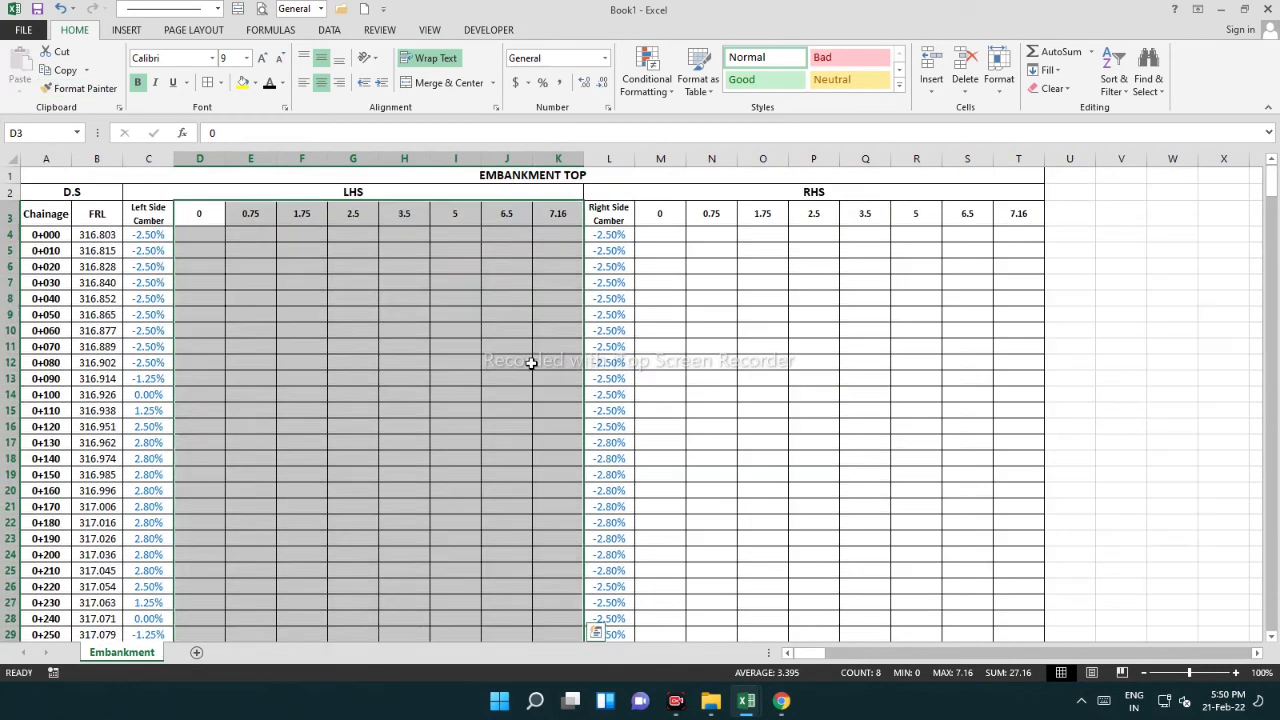
click(399, 281)
click(156, 254)
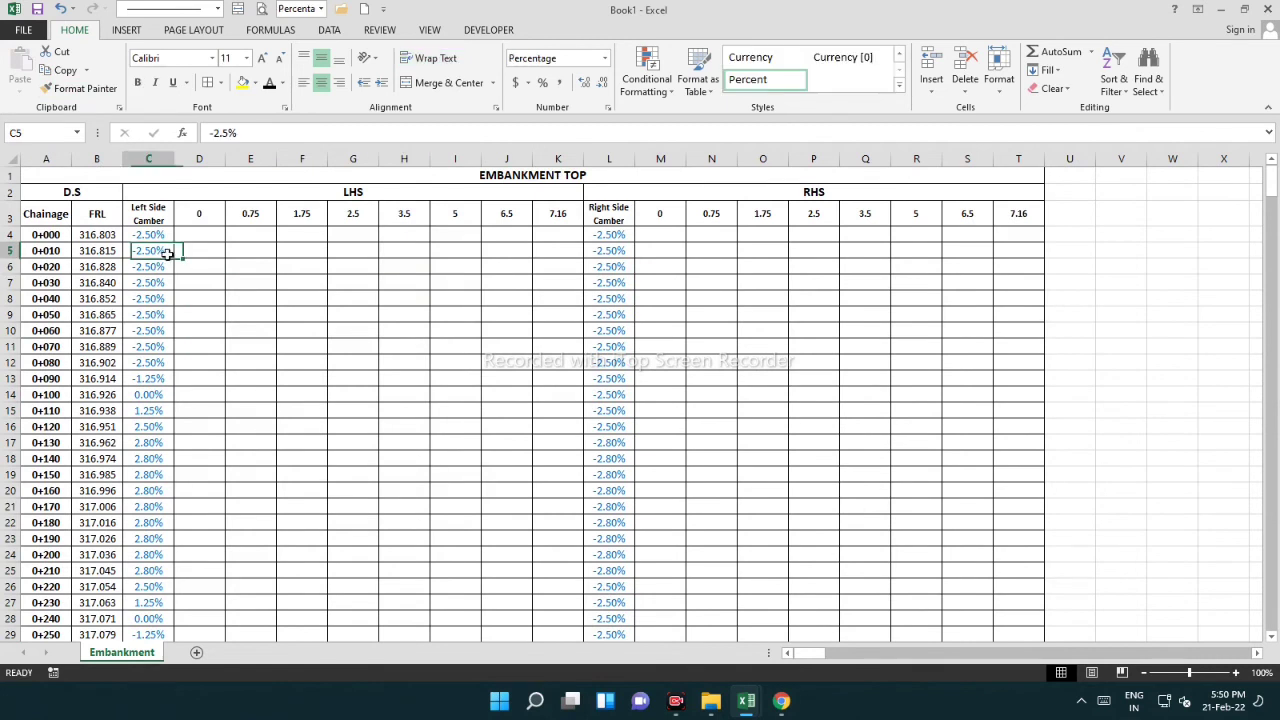
click(203, 237)
click(66, 237)
click(85, 236)
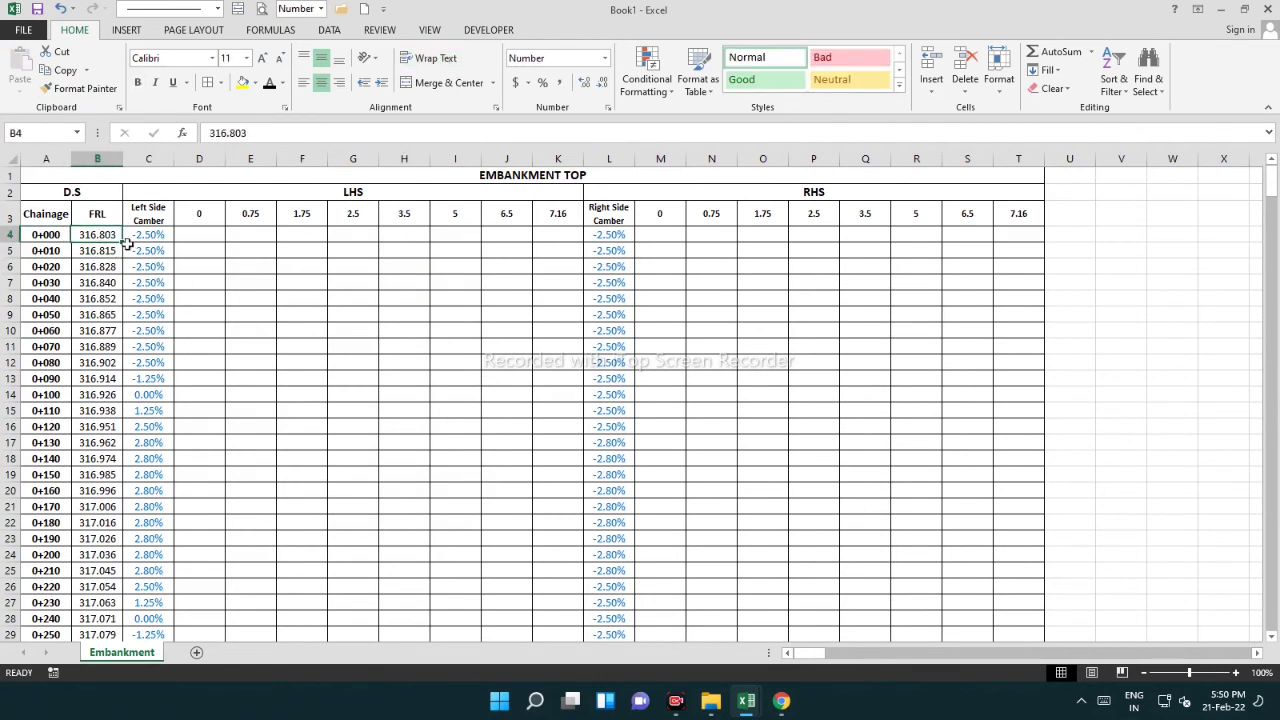
Enter "BC" in H8 and the note "EBM TAK AGAR JAUNGA TO" in H9
click(404, 298)
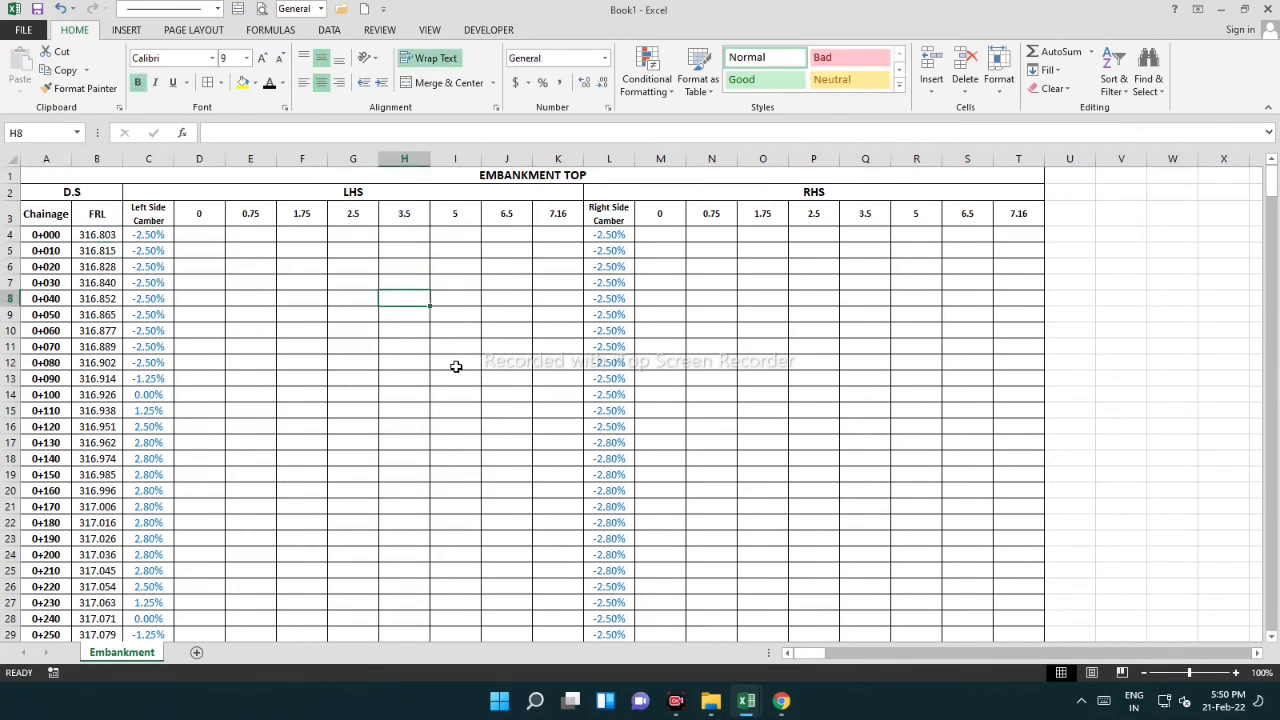
text(BC)
key(Return)
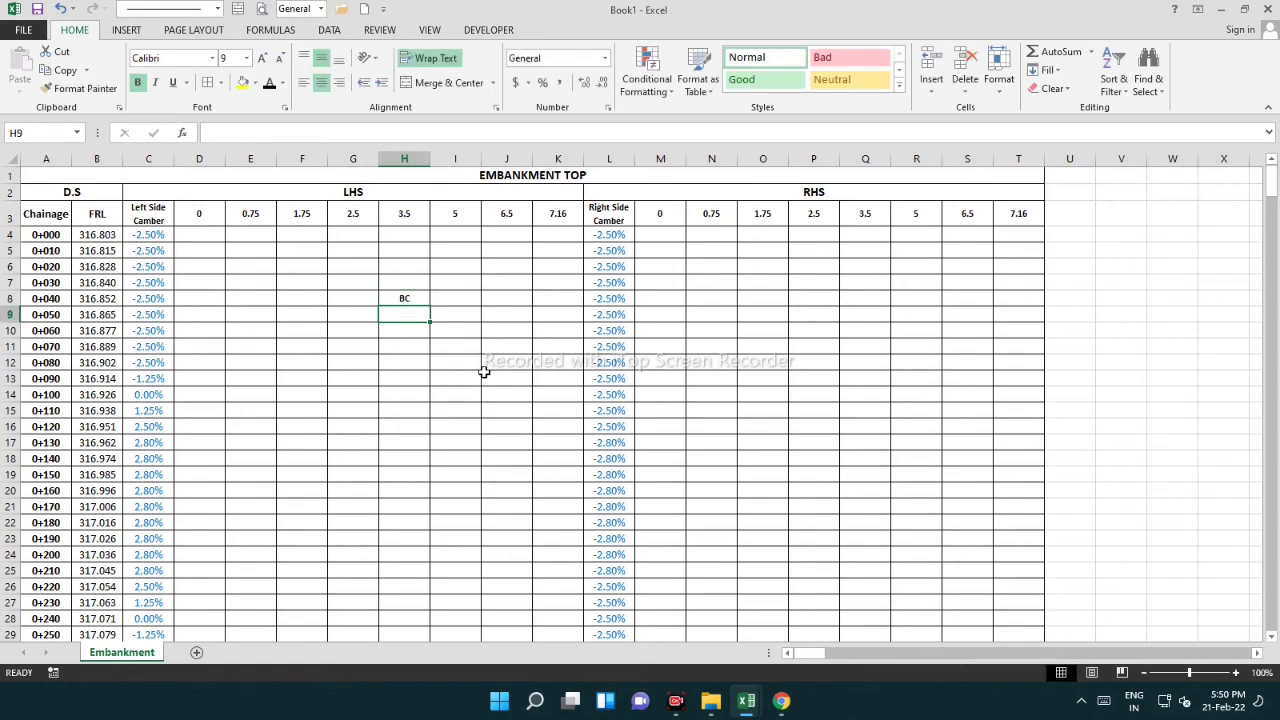
text(EBM)
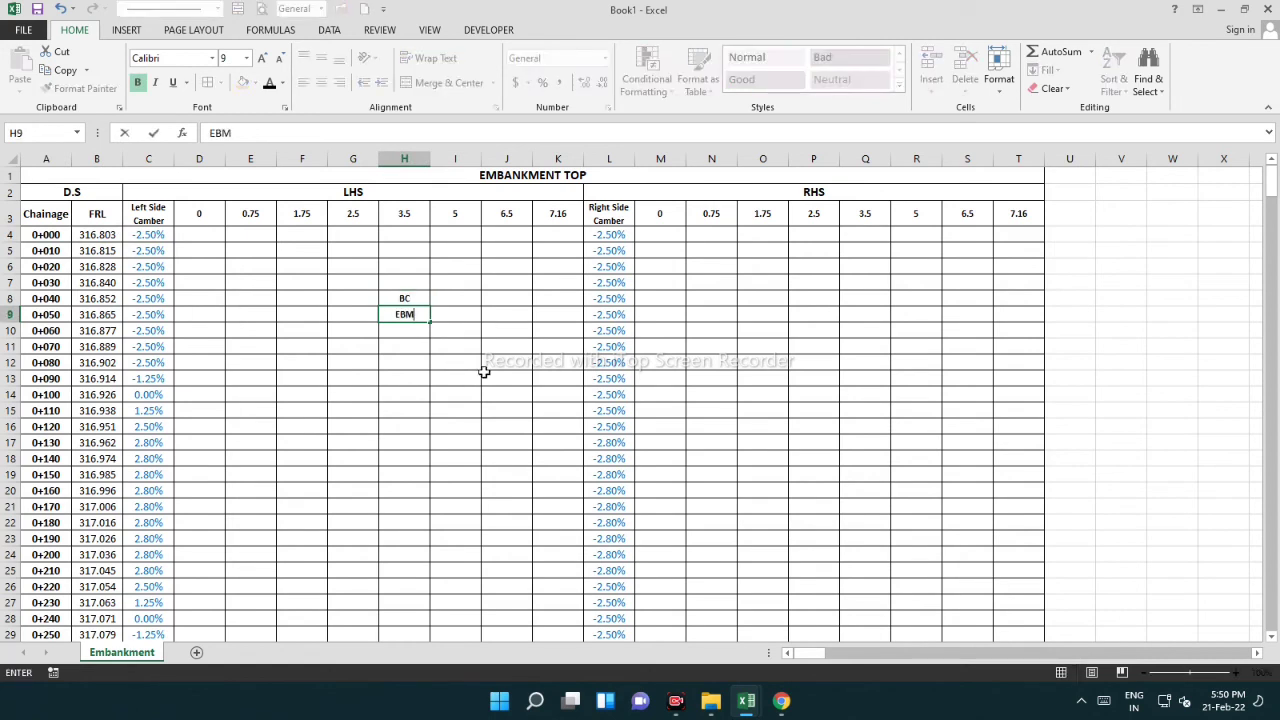
text( TAK AGAR)
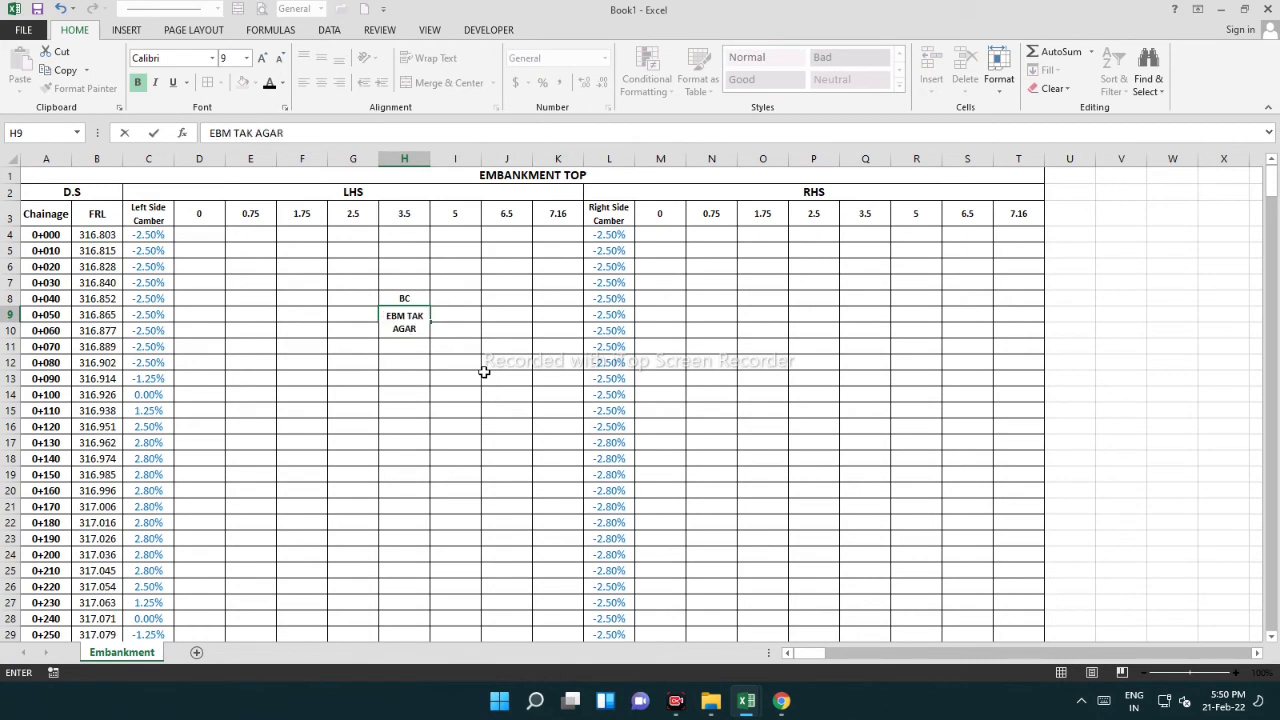
text( JAUNGA)
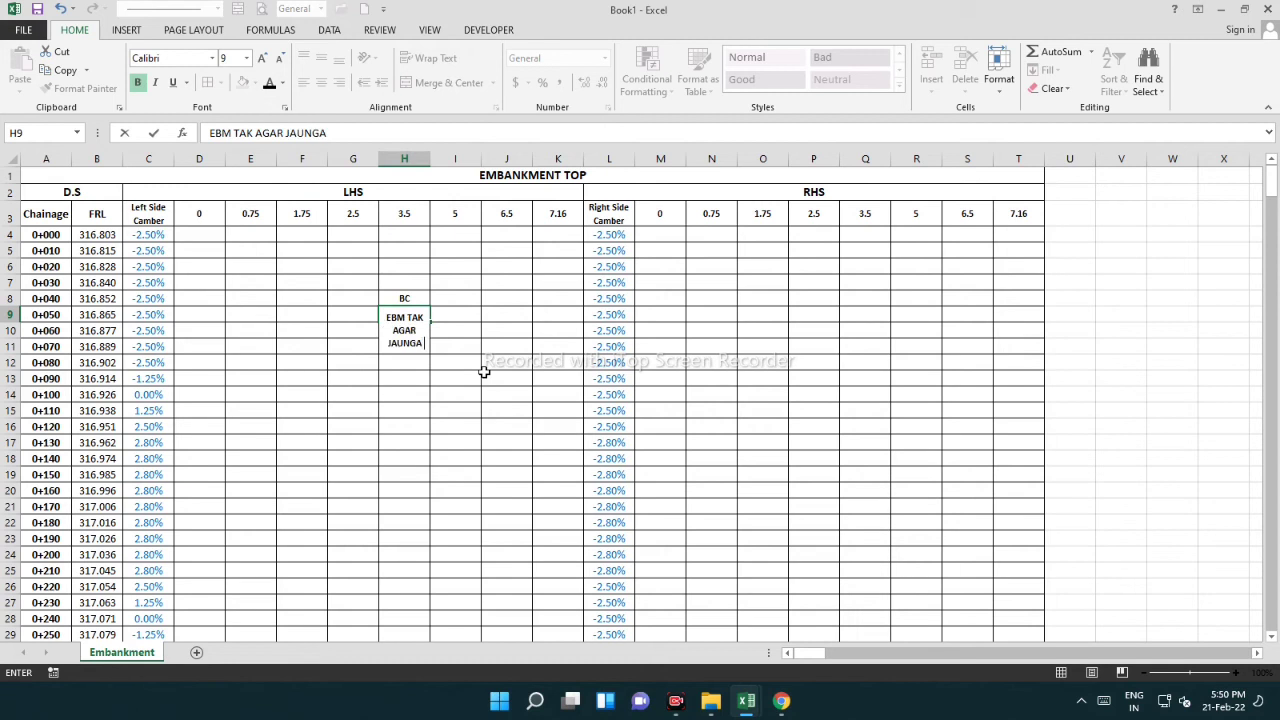
text( TO)
key(Return)
Clear the note from cell H9
drag(412, 345, 412, 365)
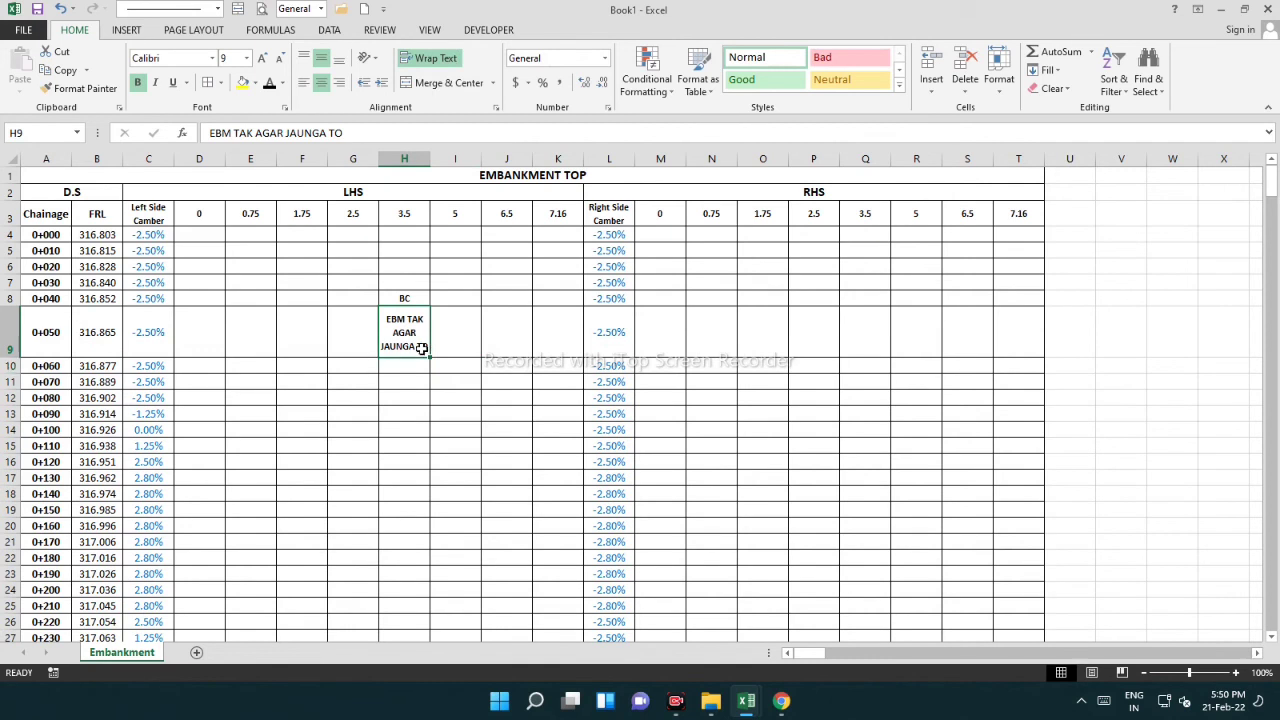
key(Delete)
click(409, 397)
Enter the thickness value 1.08 in cell I15 as a note
click(397, 298)
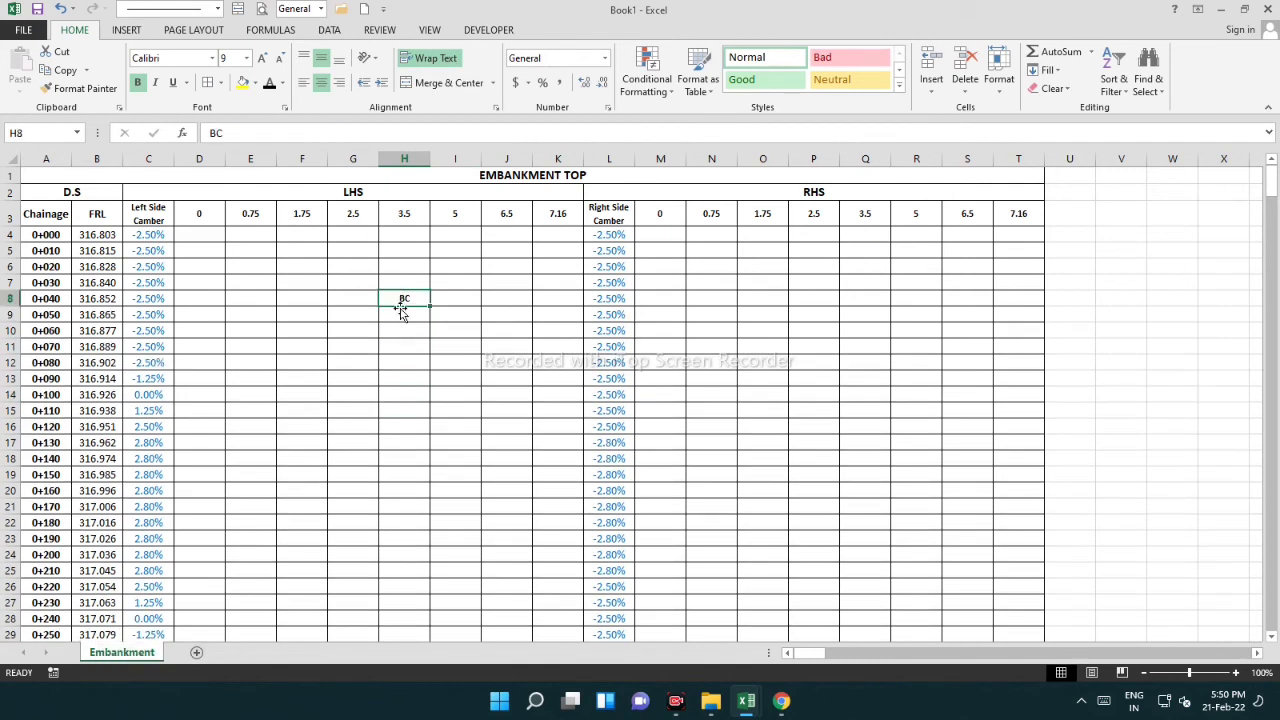
drag(402, 298, 403, 436)
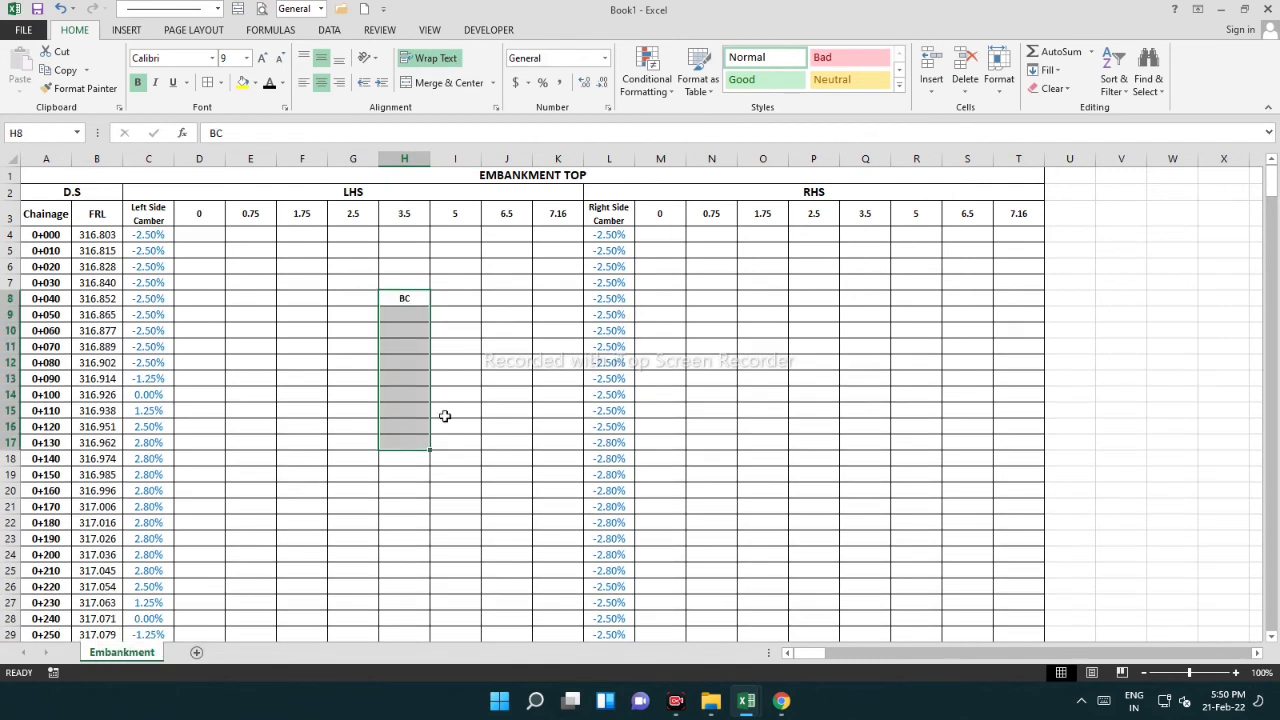
click(453, 413)
text(1.08)
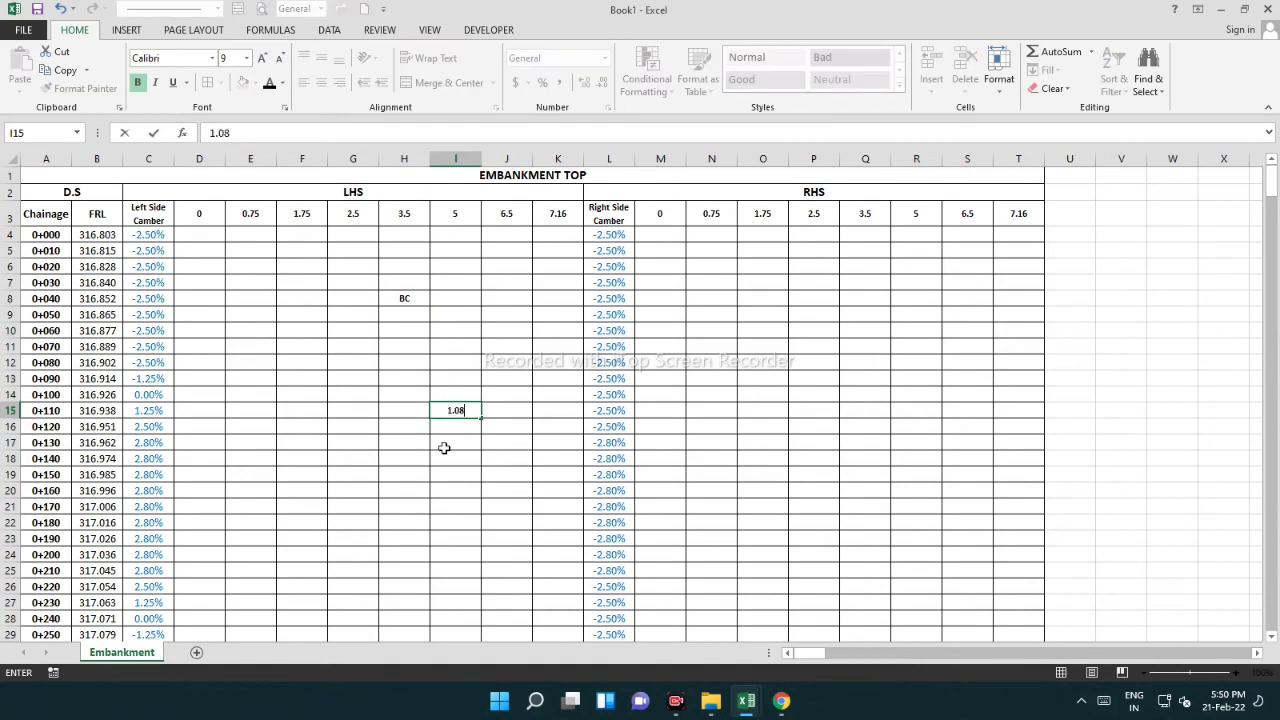
key(Return)
Clear the trial entries from cells I15 and H8
click(462, 410)
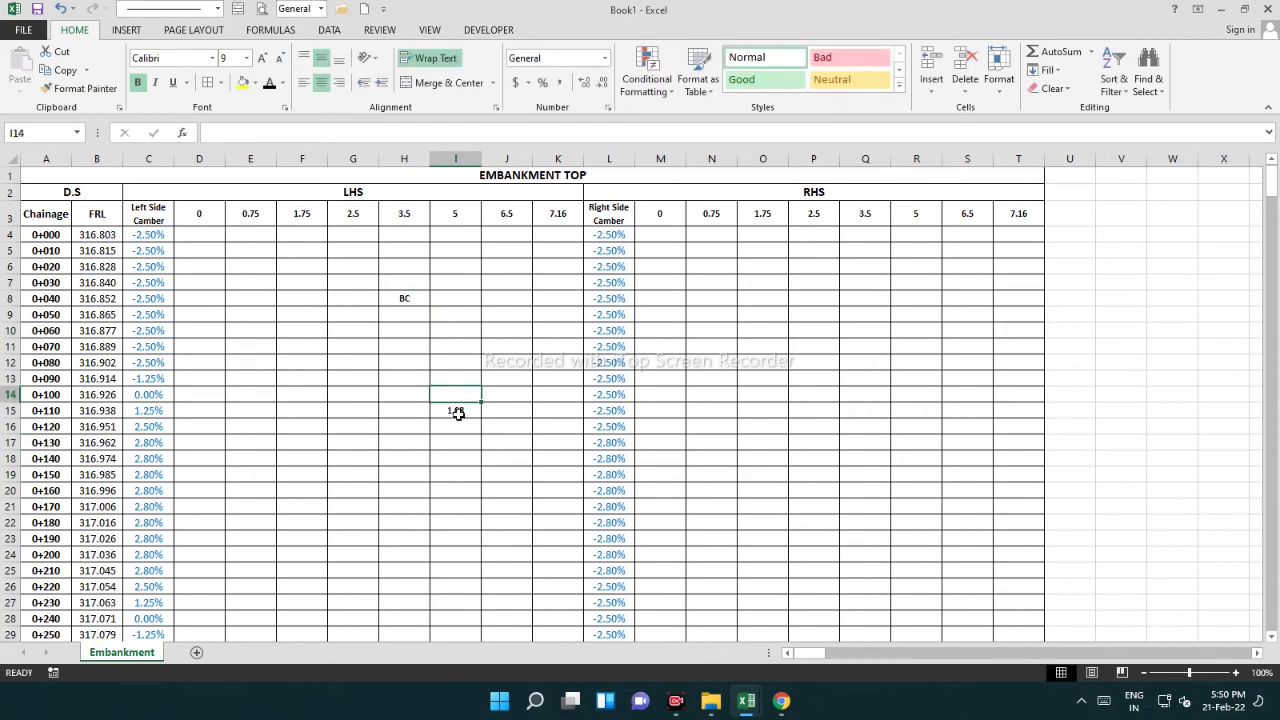
key(Delete)
click(410, 300)
key(Delete)
click(202, 222)
click(199, 235)
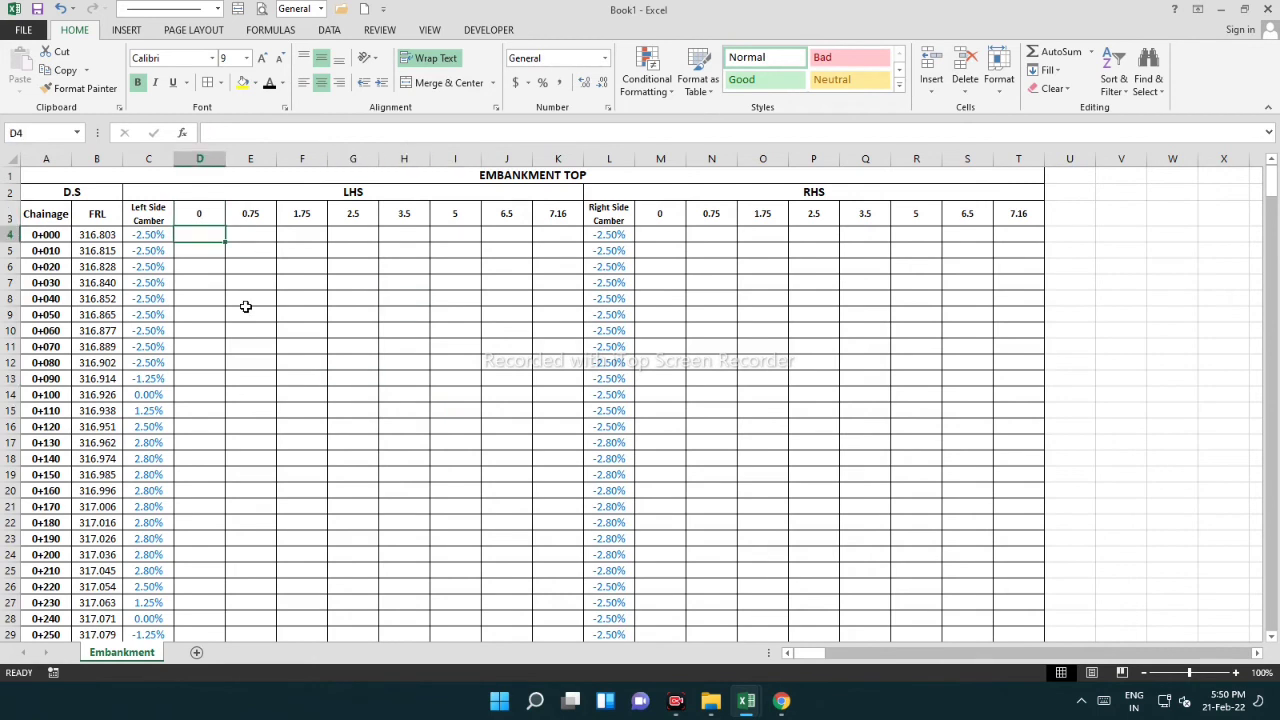
text(=)
click(119, 236)
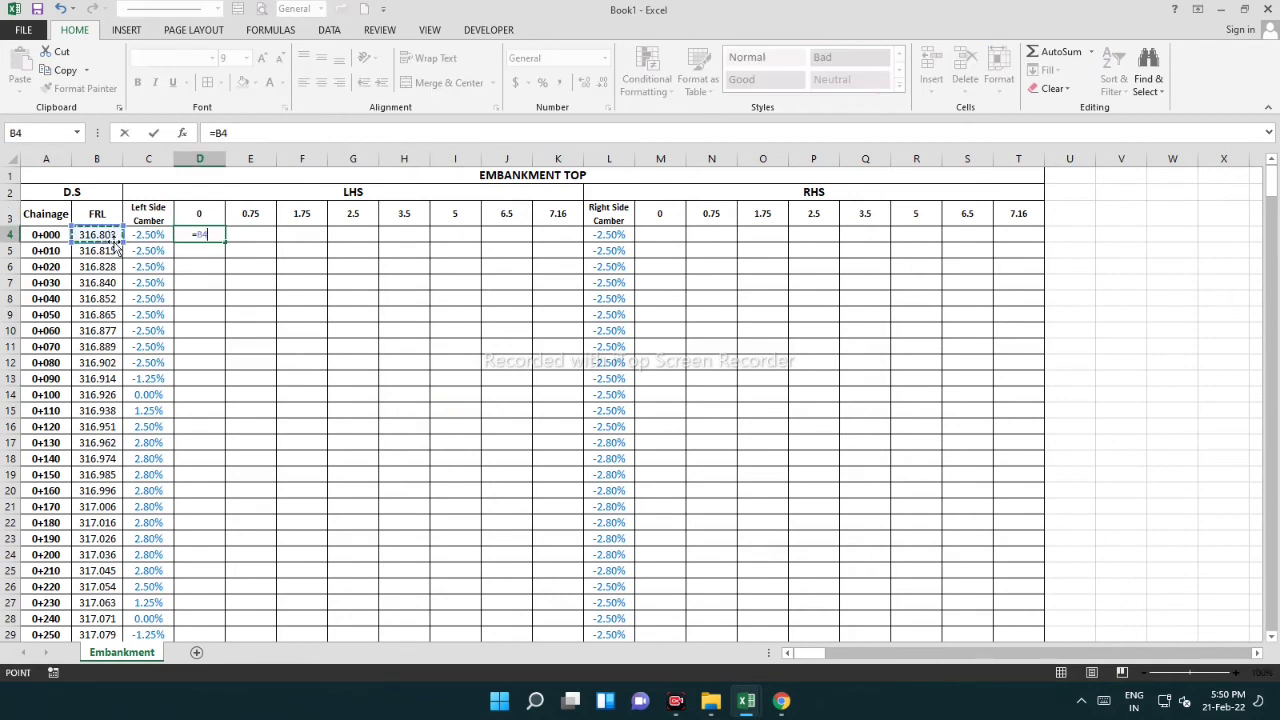
text(-1.08)
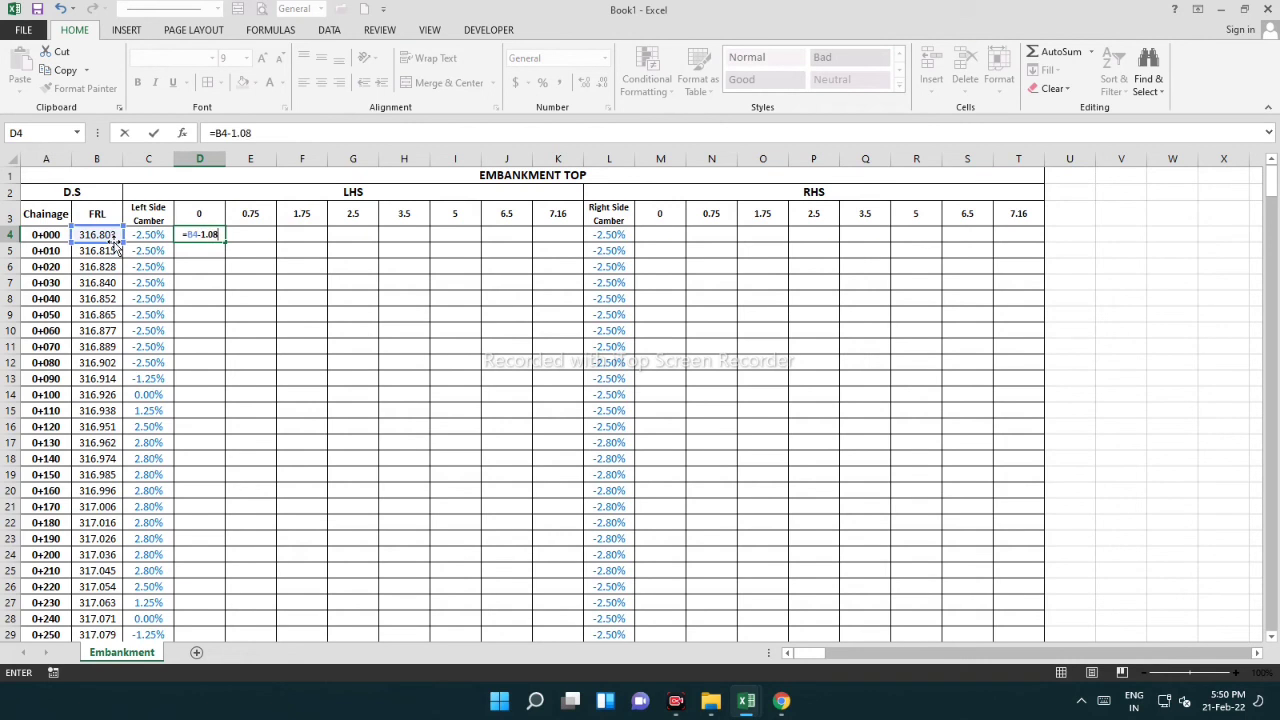
key(Escape)
text(=)
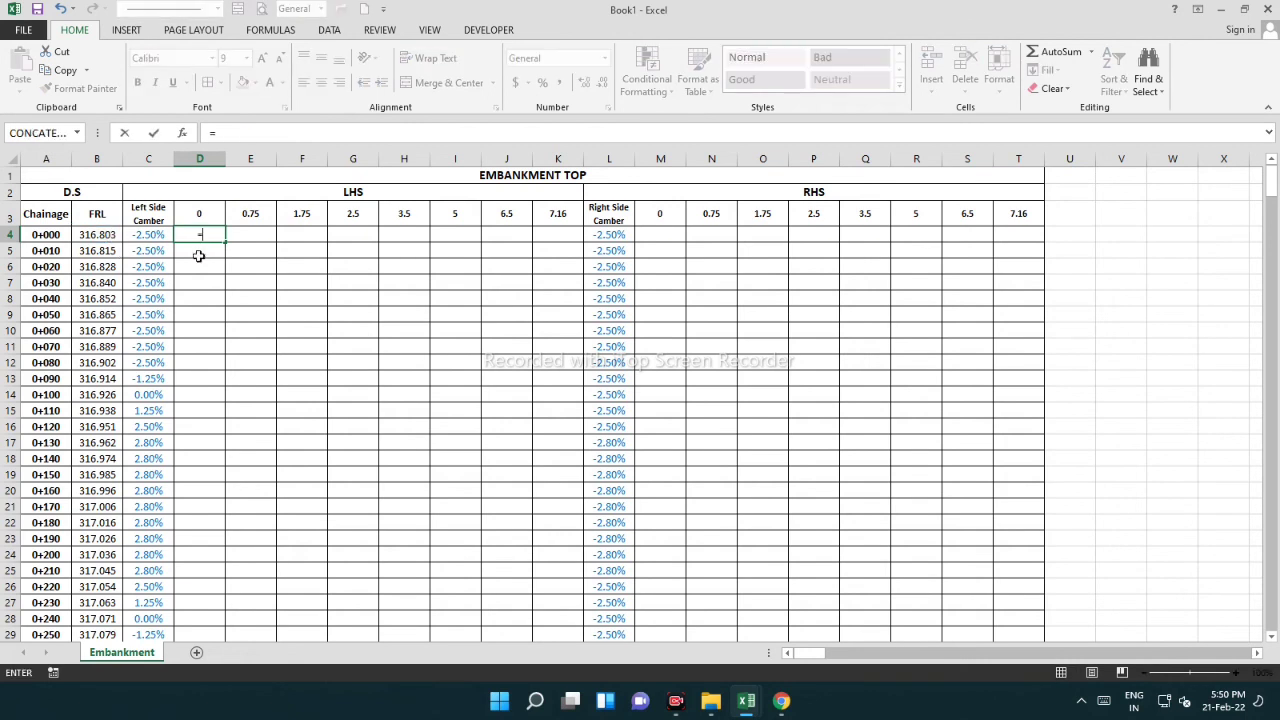
click(112, 236)
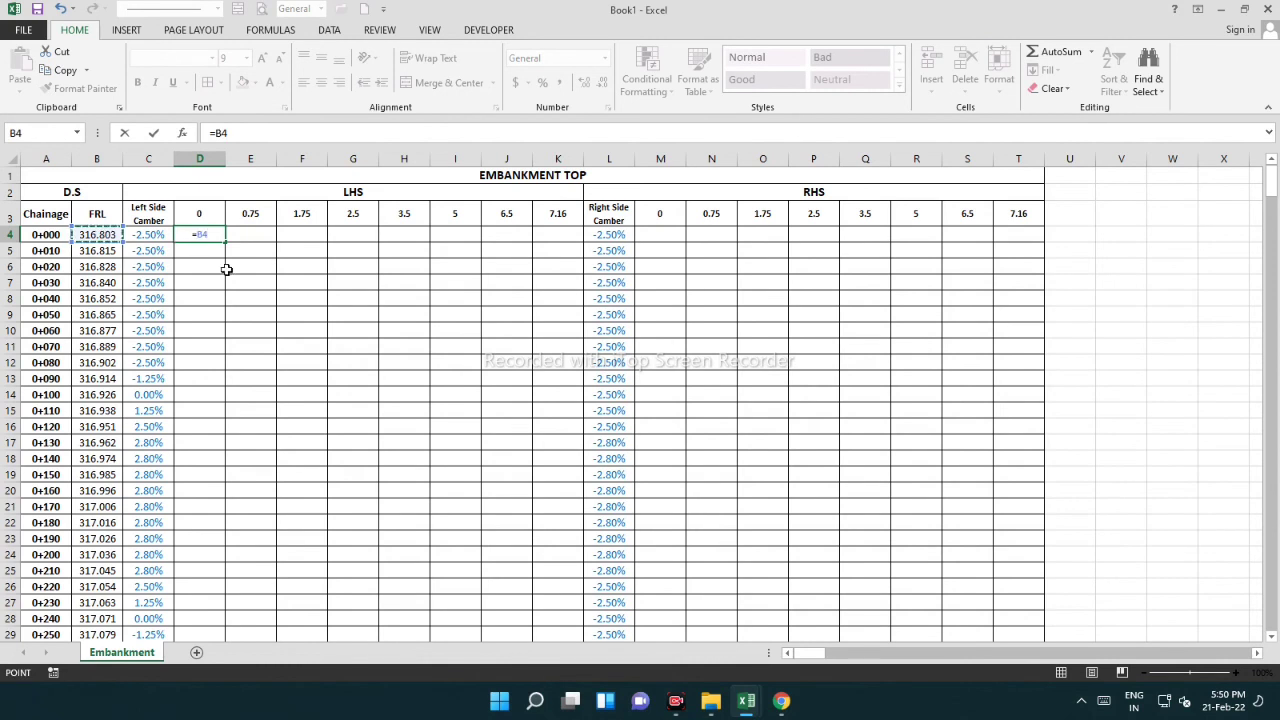
key(Escape)
Zoom the sheet to 145% with the title, headers and first chainage rows in view
scroll(178, 240, up, 3)
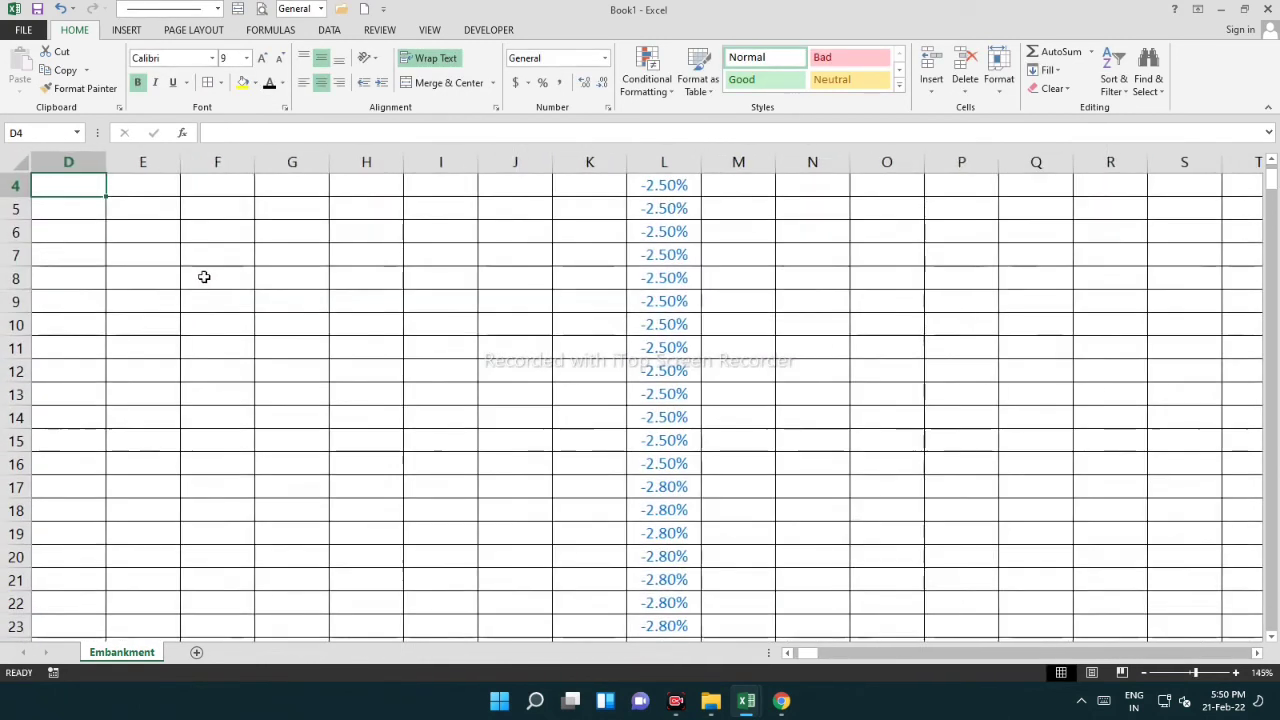
scroll(205, 278, left, 2)
scroll(300, 300, up, 1)
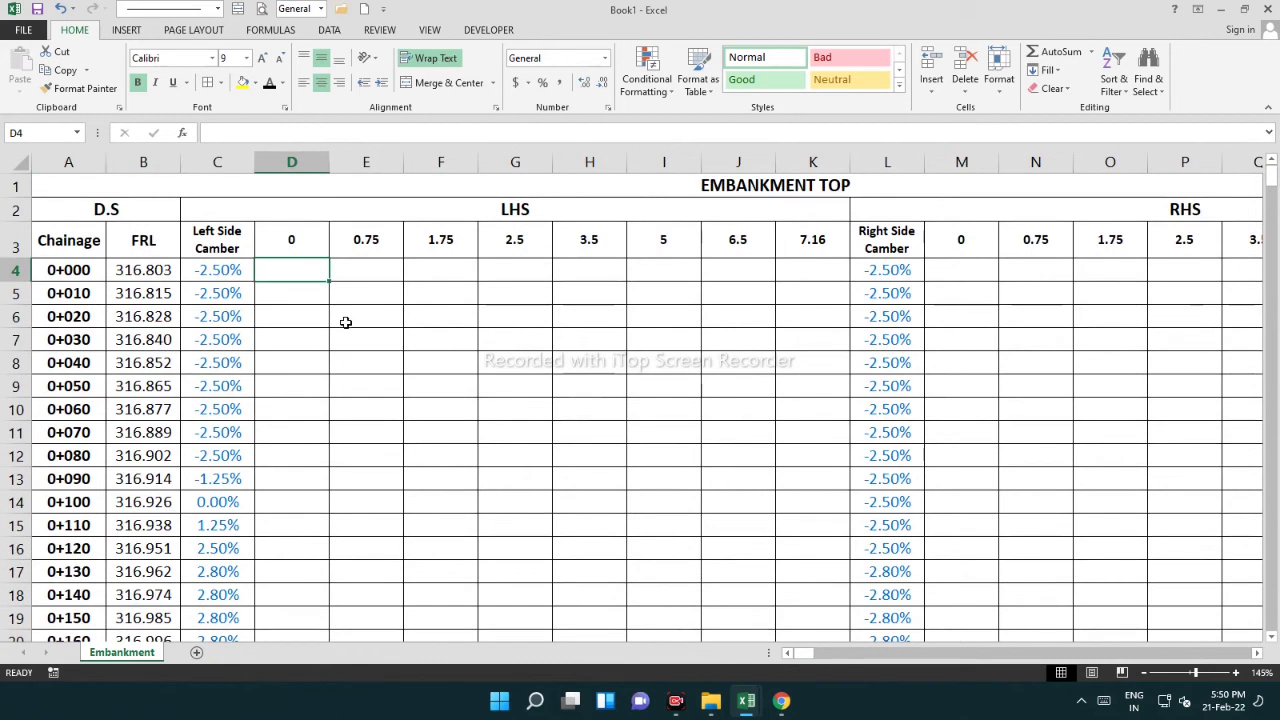
Enter the formula =B4-1.08 in cell D4 for the LHS level at offset 0
text(=)
click(172, 275)
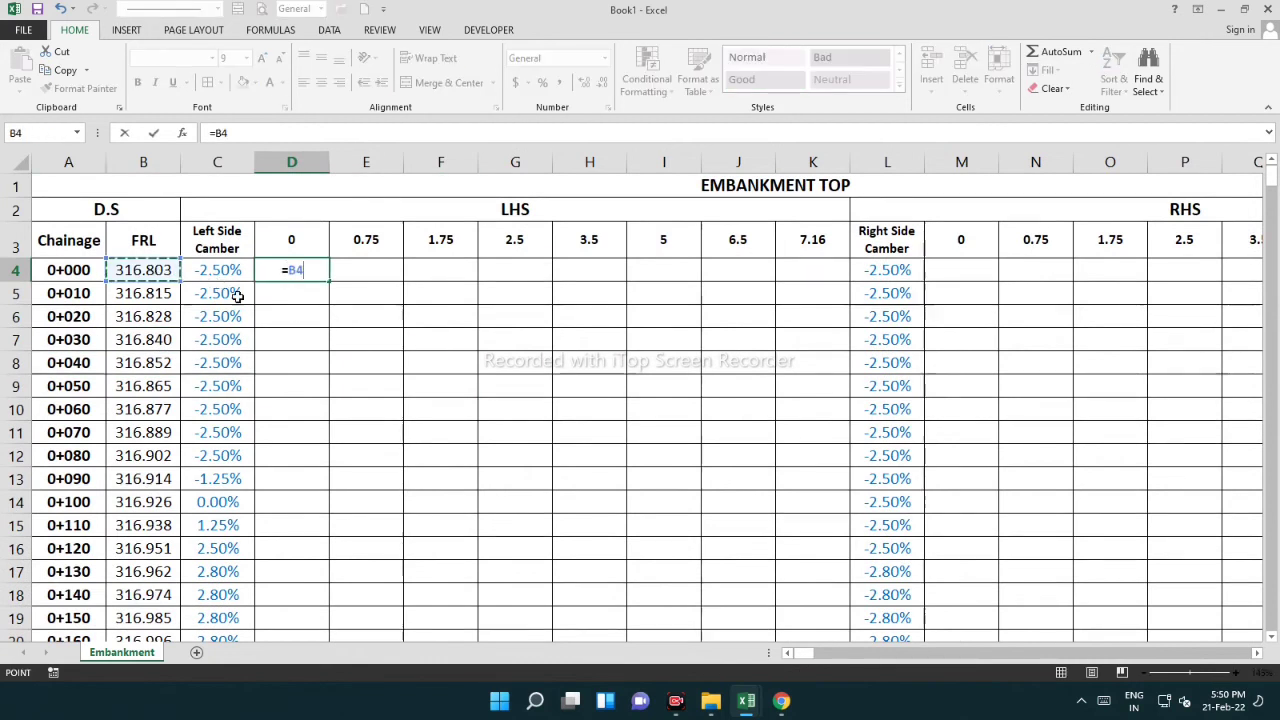
text(-1.08)
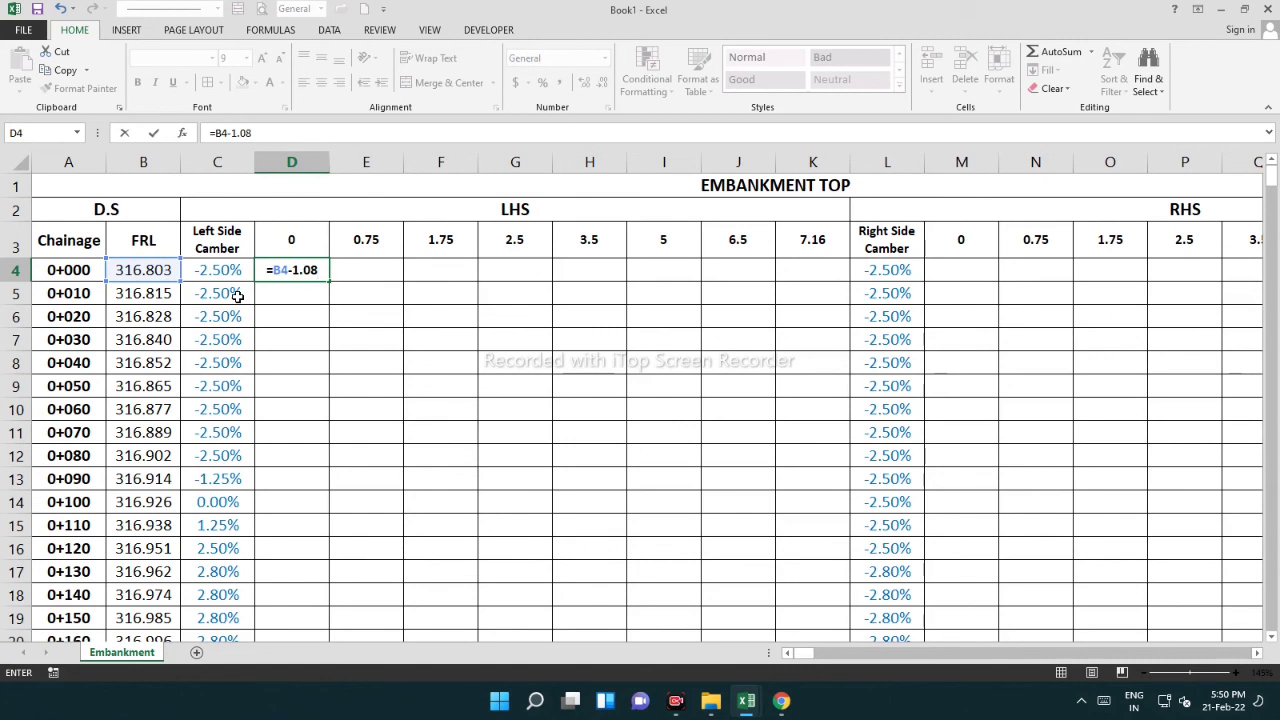
key(Return)
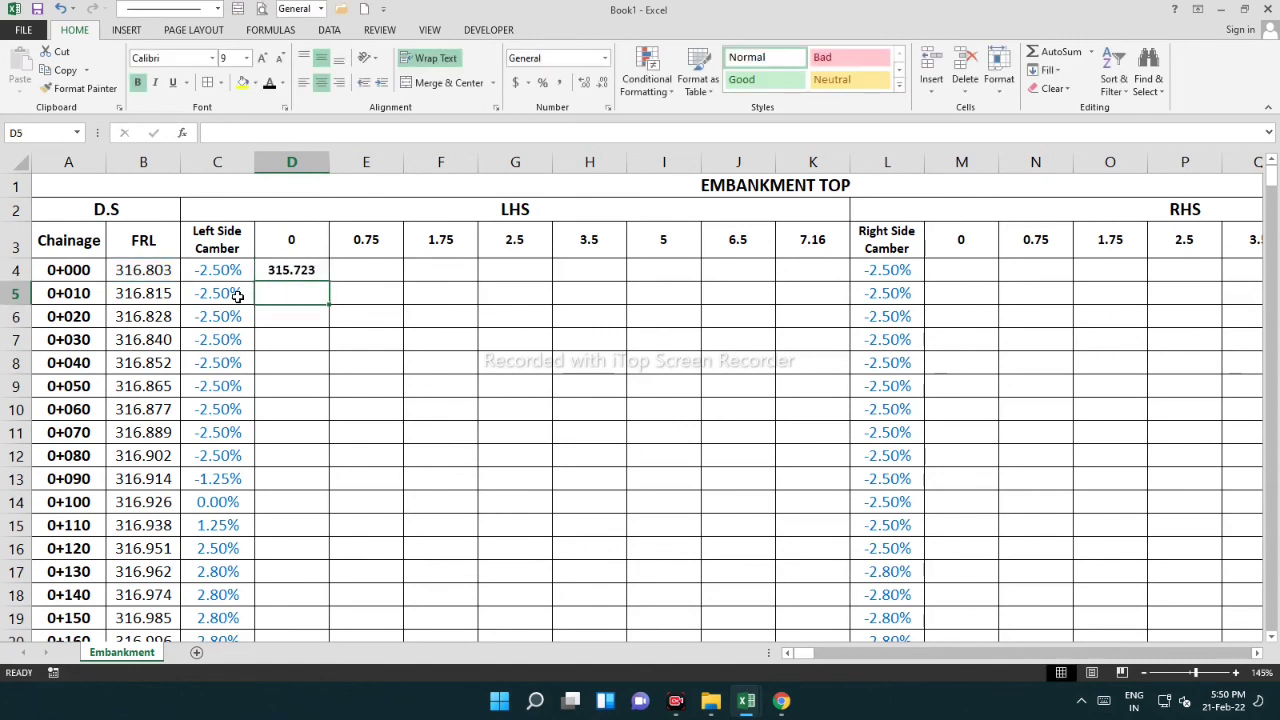
click(383, 330)
Remove the bold formatting from the LHS level cells D4:K414
click(295, 270)
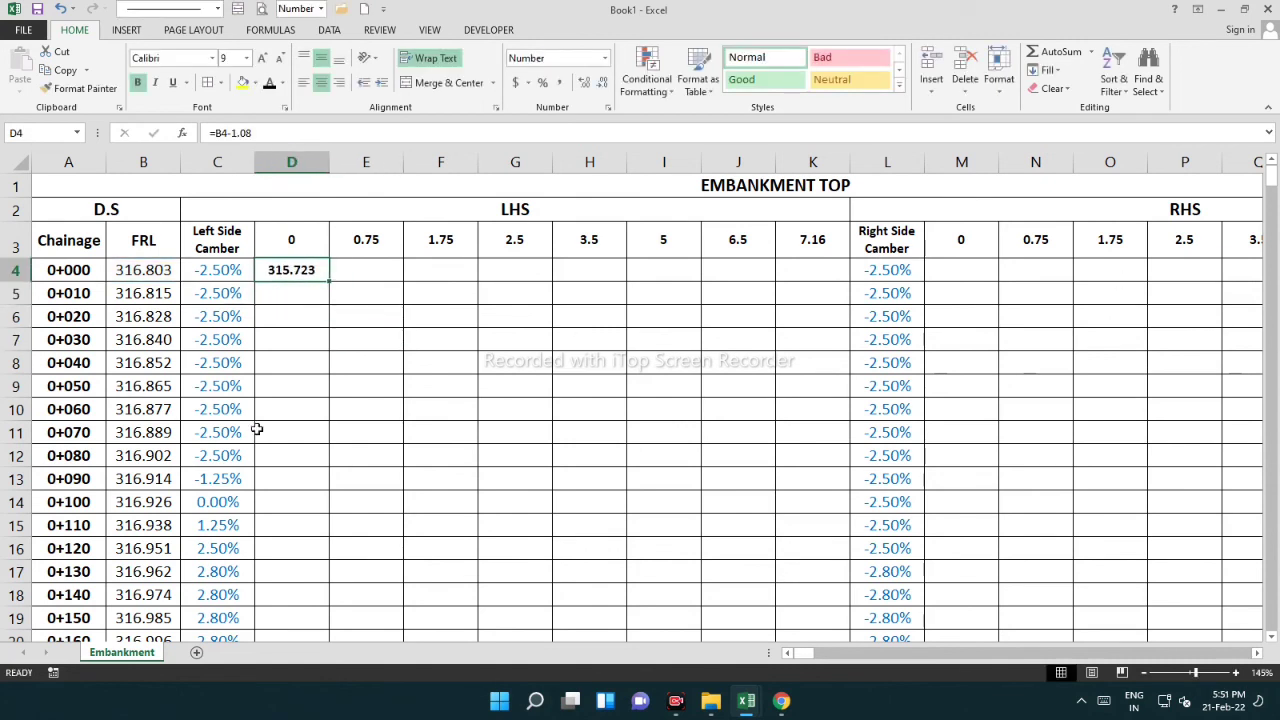
scroll(634, 517, down, 20)
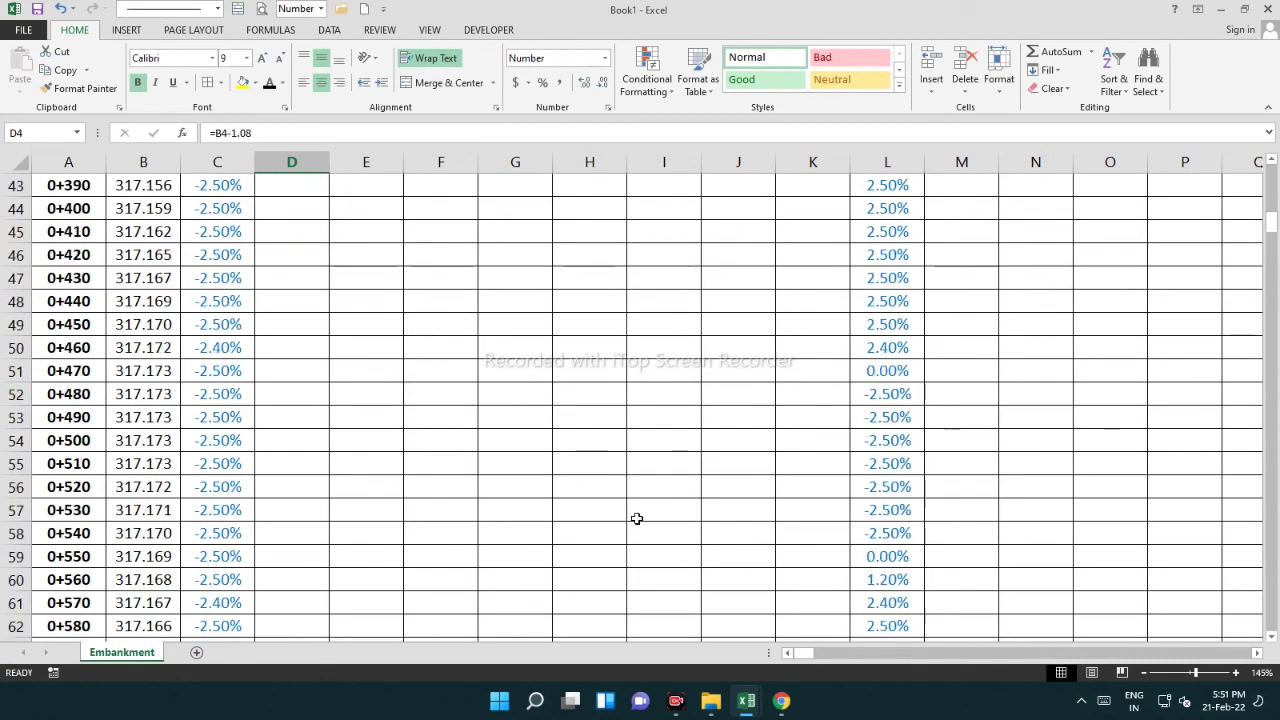
drag(1268, 260, 1235, 619)
shift+click(810, 478)
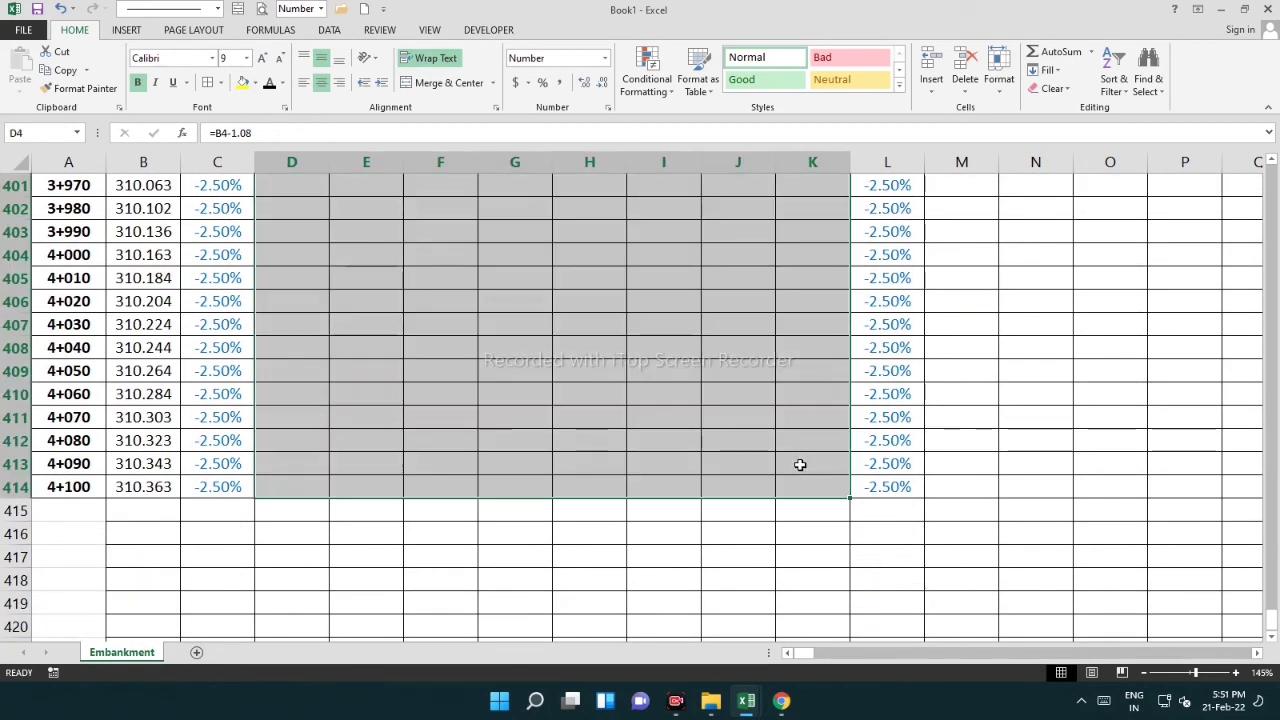
key(ctrl+BackSpace)
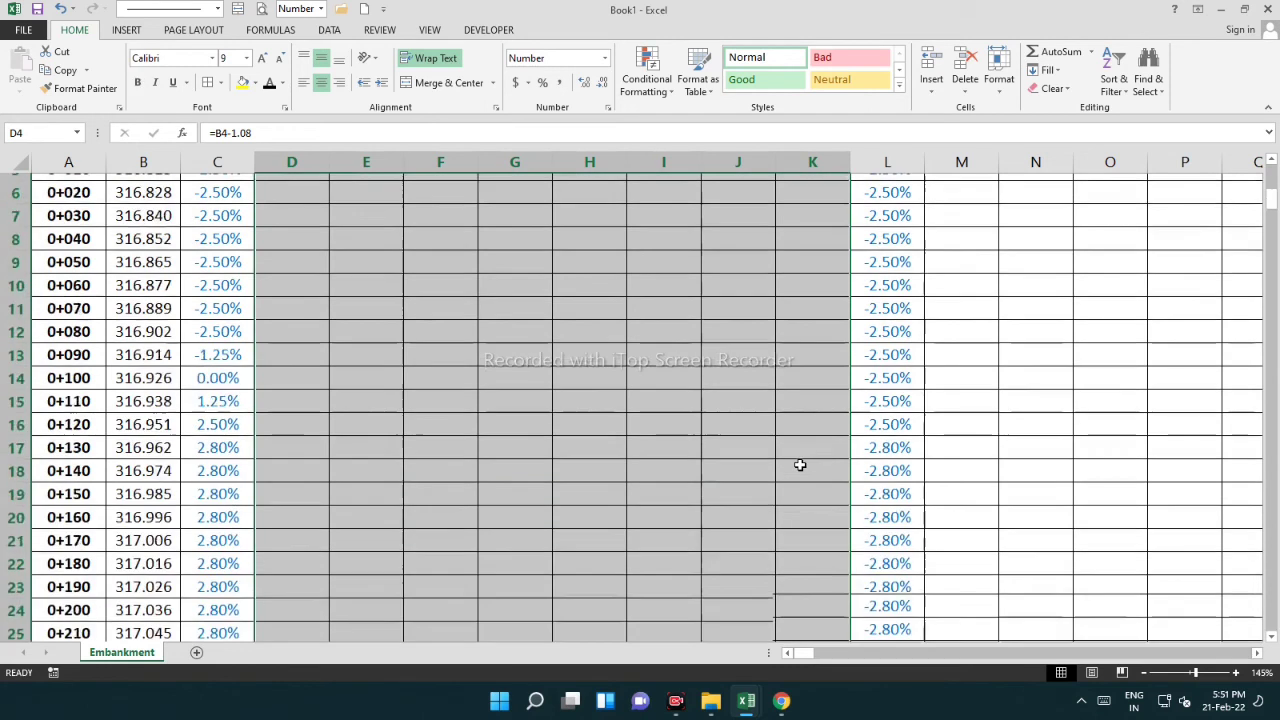
click(312, 279)
click(369, 277)
click(295, 275)
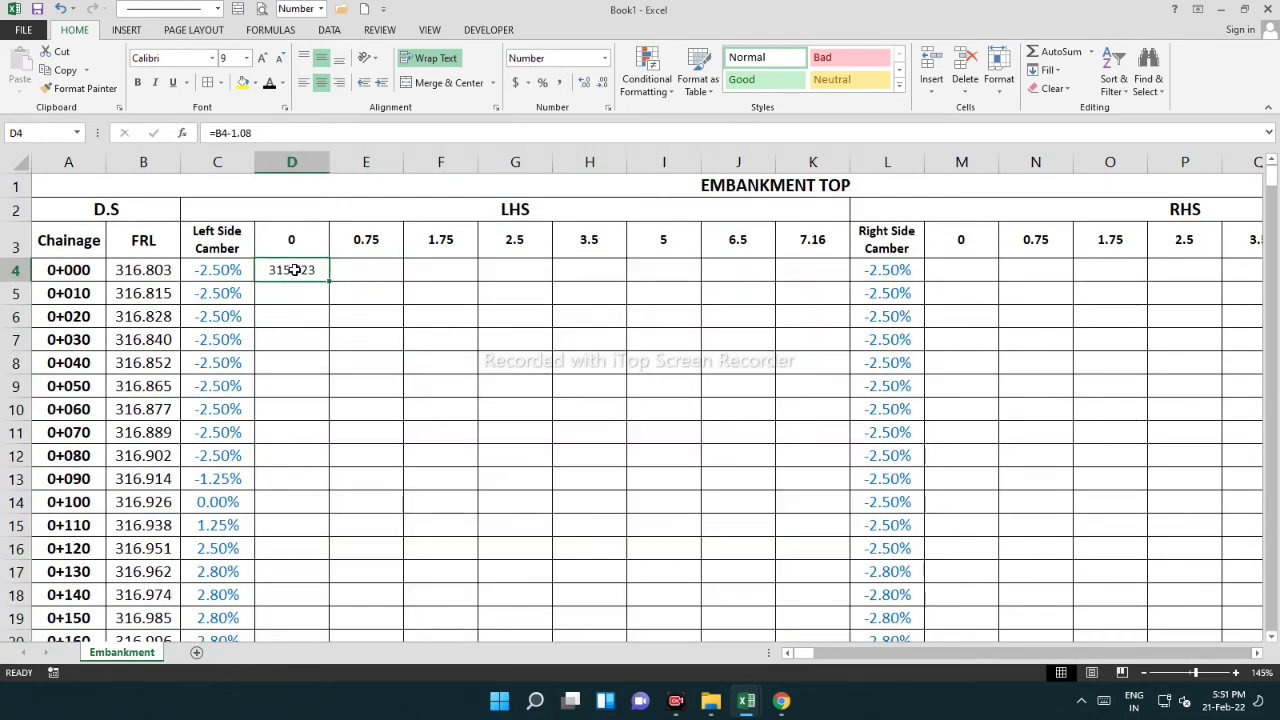
double_click(295, 270)
key(Return)
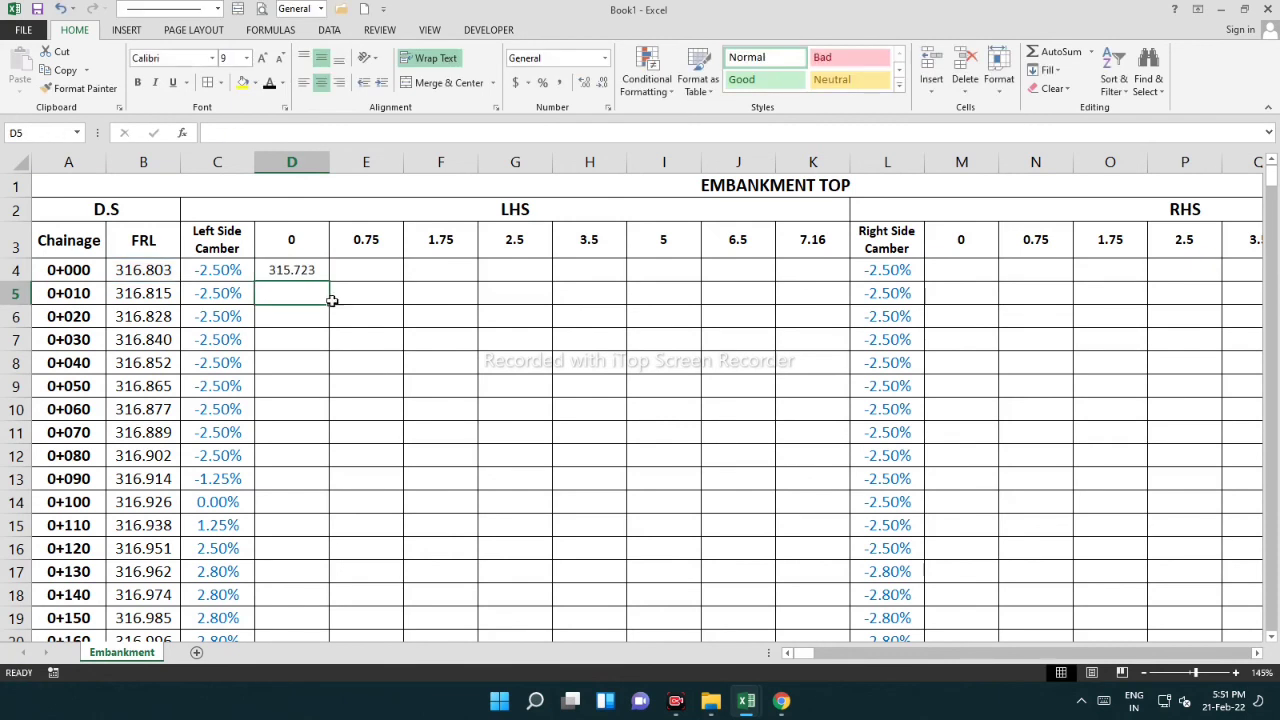
click(294, 266)
drag(294, 266, 440, 316)
click(300, 323)
click(360, 264)
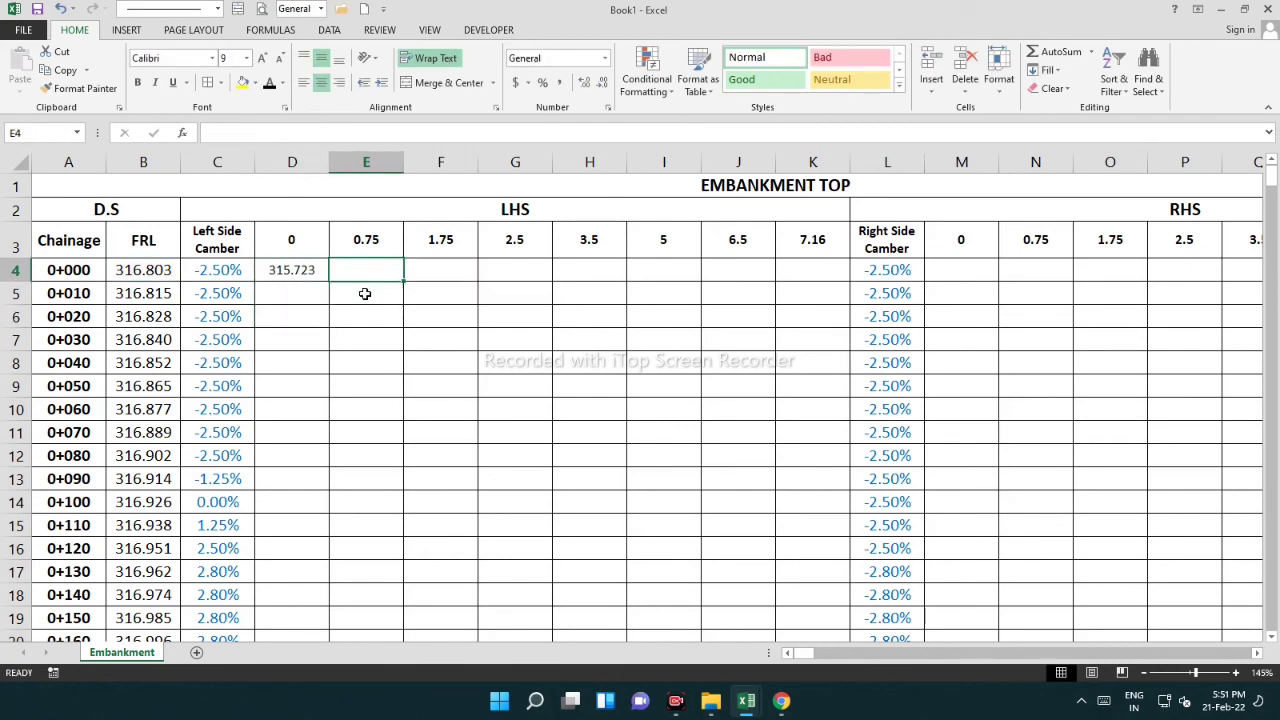
Examine the left side camber in C4 and the 0.75 offset header in E3
click(374, 242)
click(229, 272)
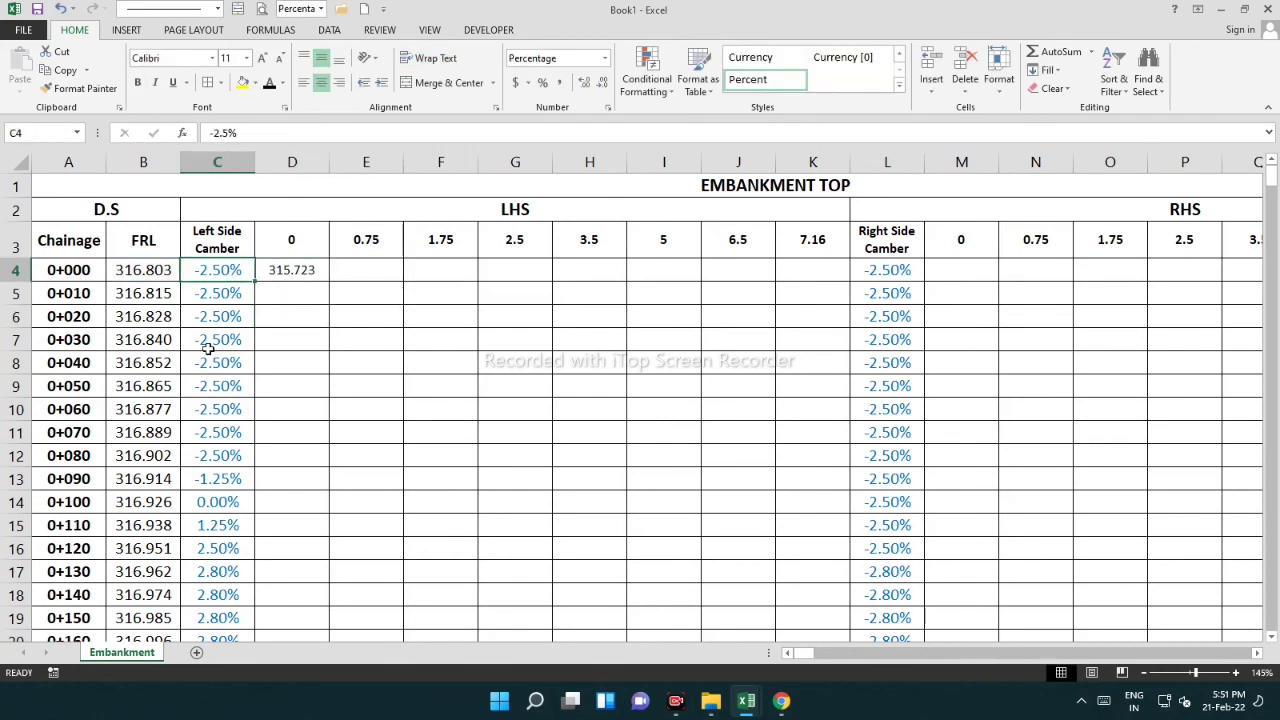
click(388, 239)
click(233, 276)
click(384, 386)
click(225, 272)
click(385, 367)
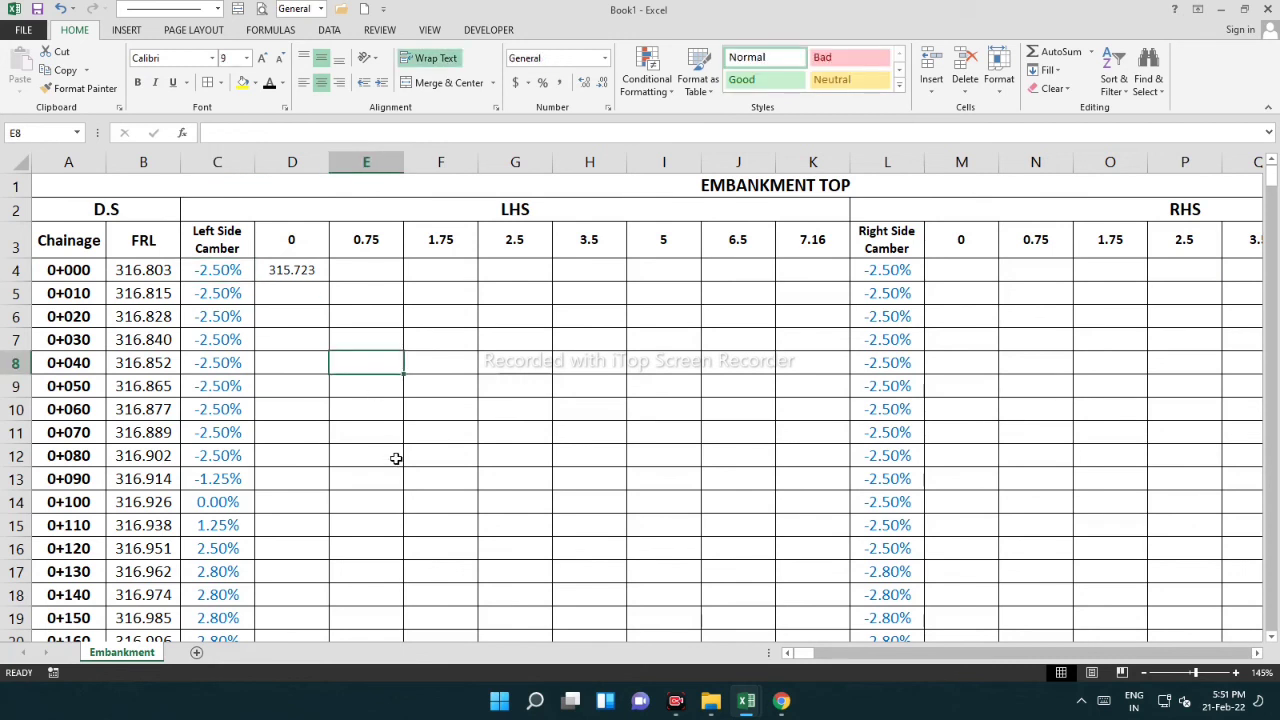
click(215, 270)
Try the camber conversion formula =C4/100 in cell E9 and clear it again
click(365, 387)
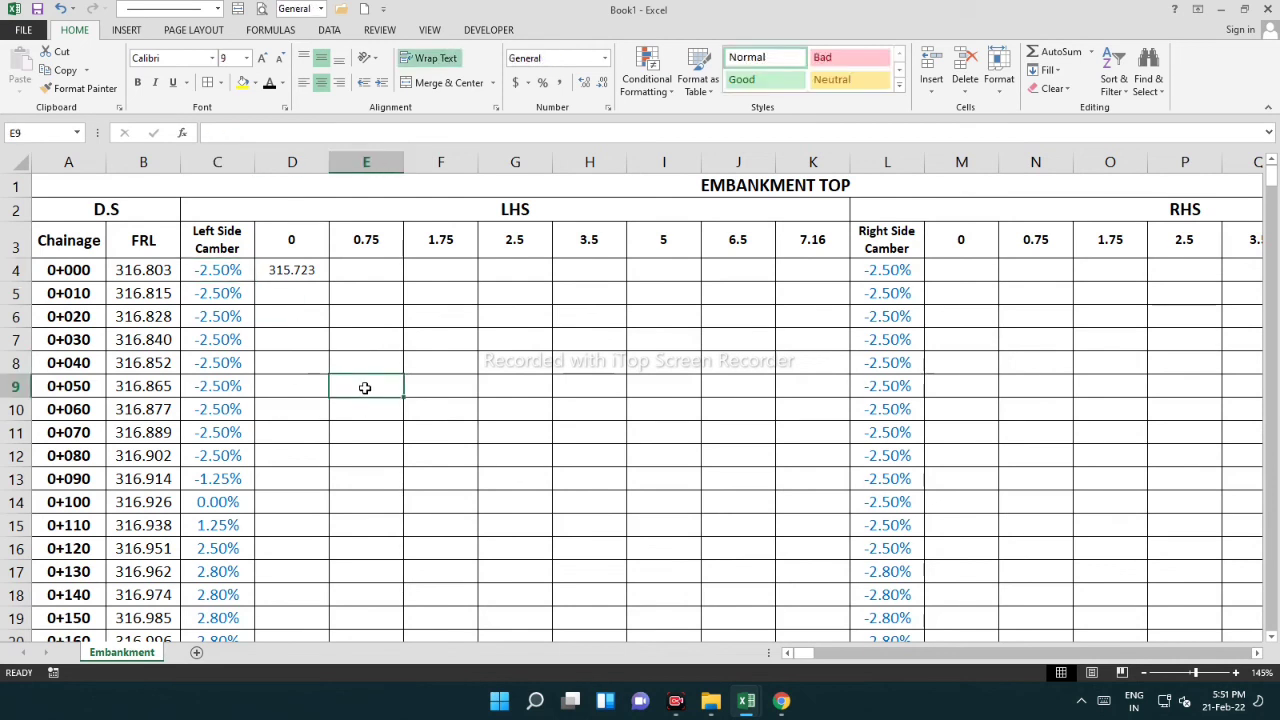
text(=)
click(226, 274)
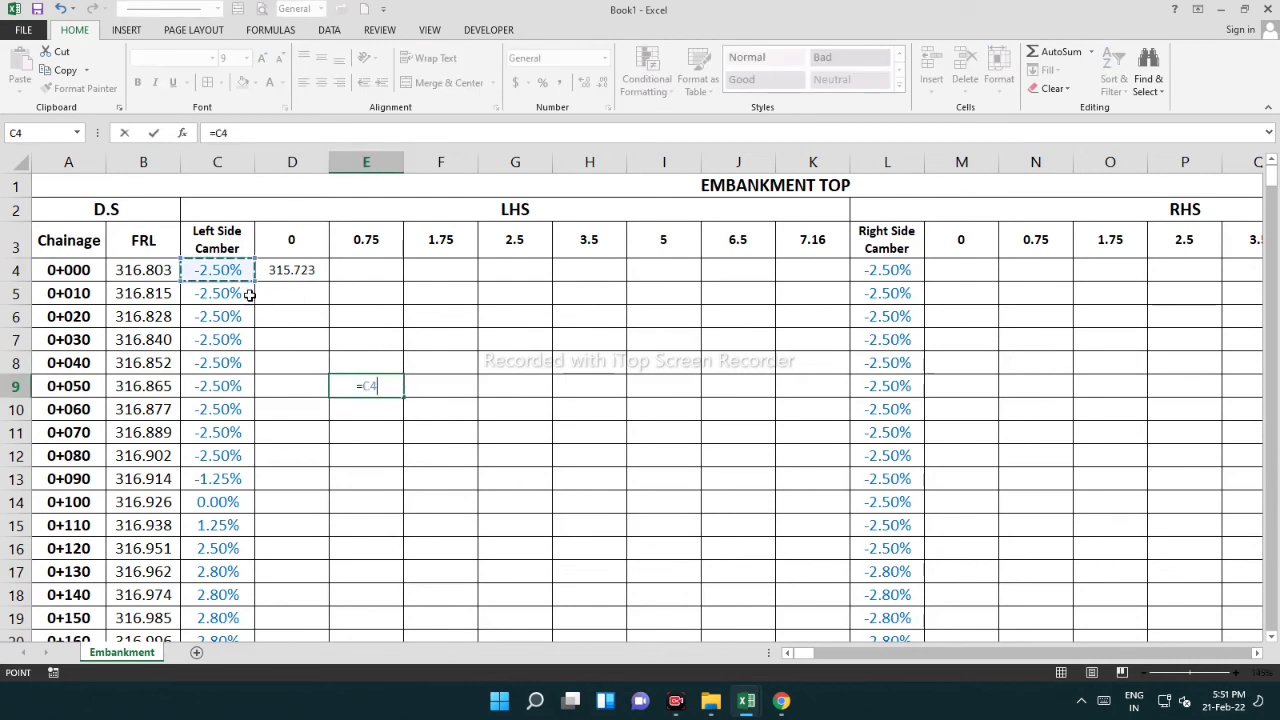
text(/100)
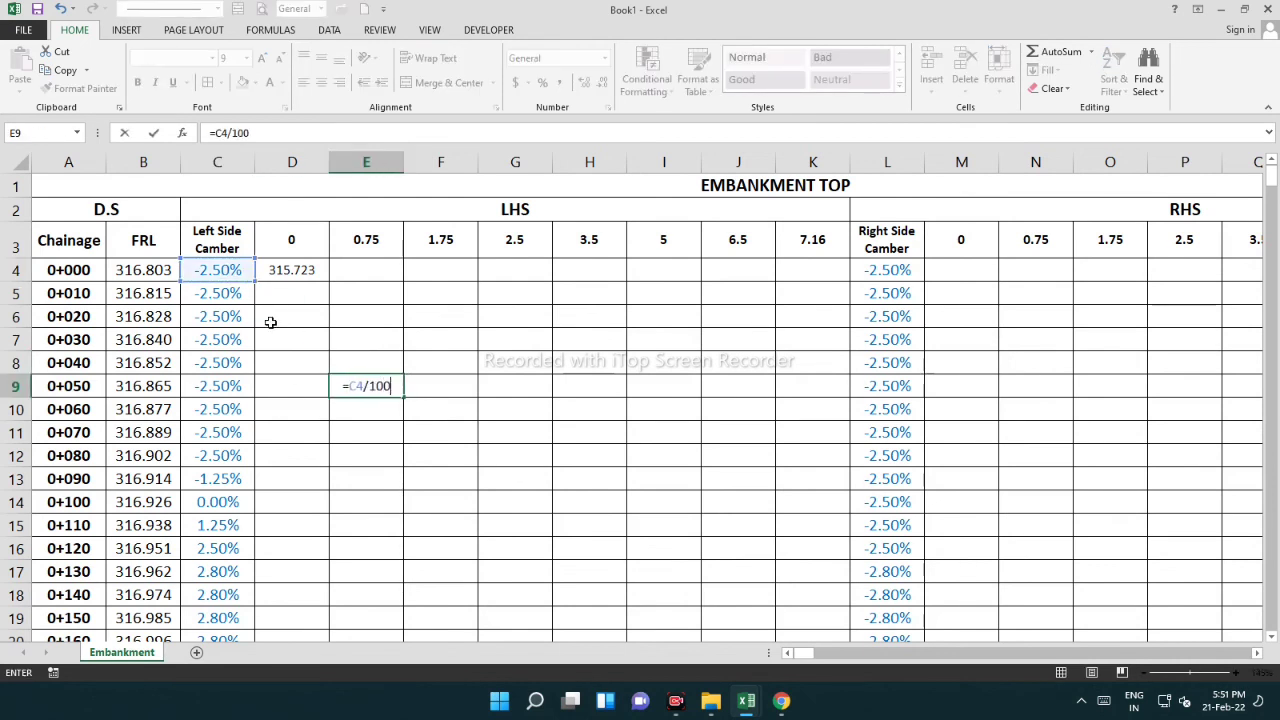
key(Return)
click(366, 454)
click(380, 386)
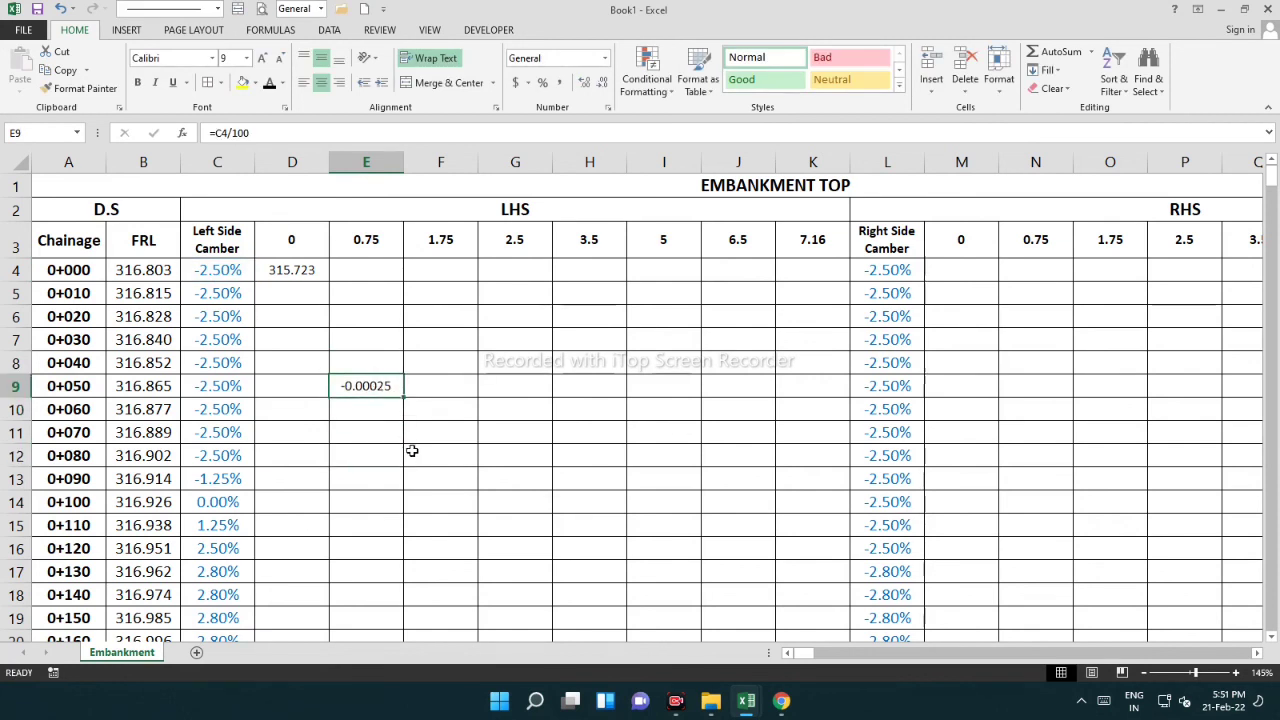
key(Delete)
Enter the decimal camber value 0.025 in cell E9 as a trial value
click(431, 383)
click(369, 386)
text(=)
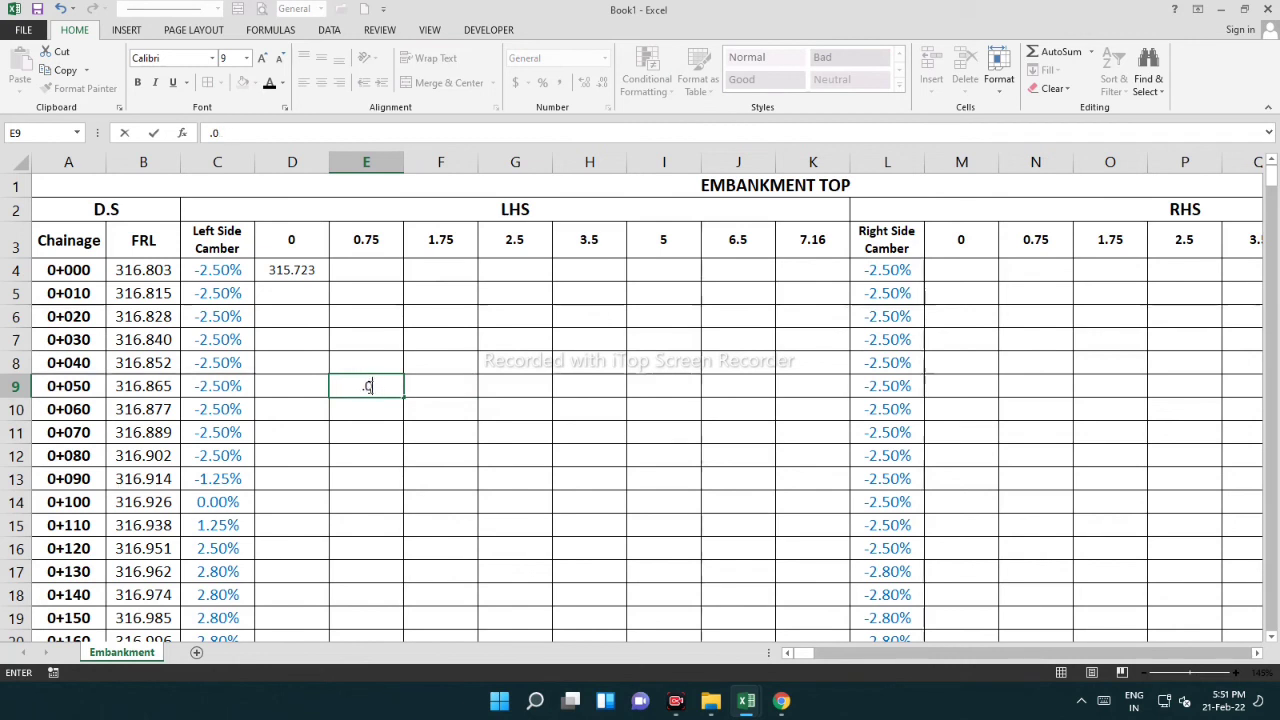
key(Return)
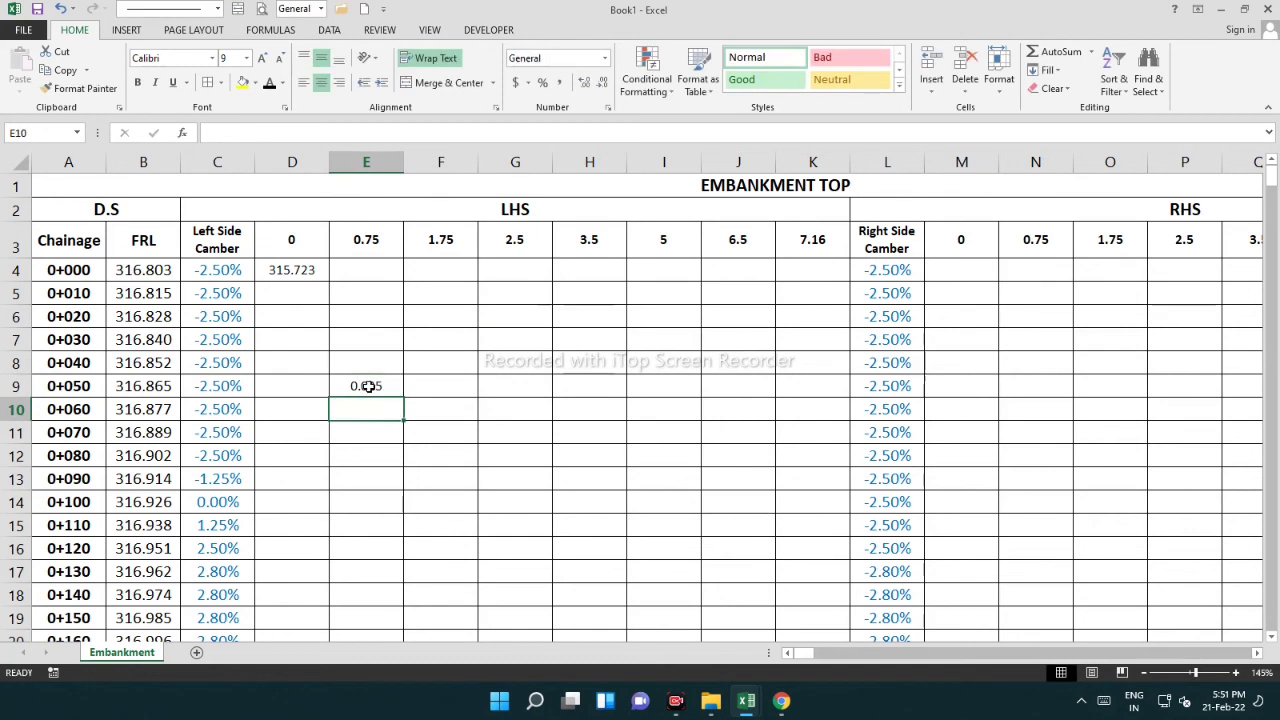
click(518, 434)
click(206, 272)
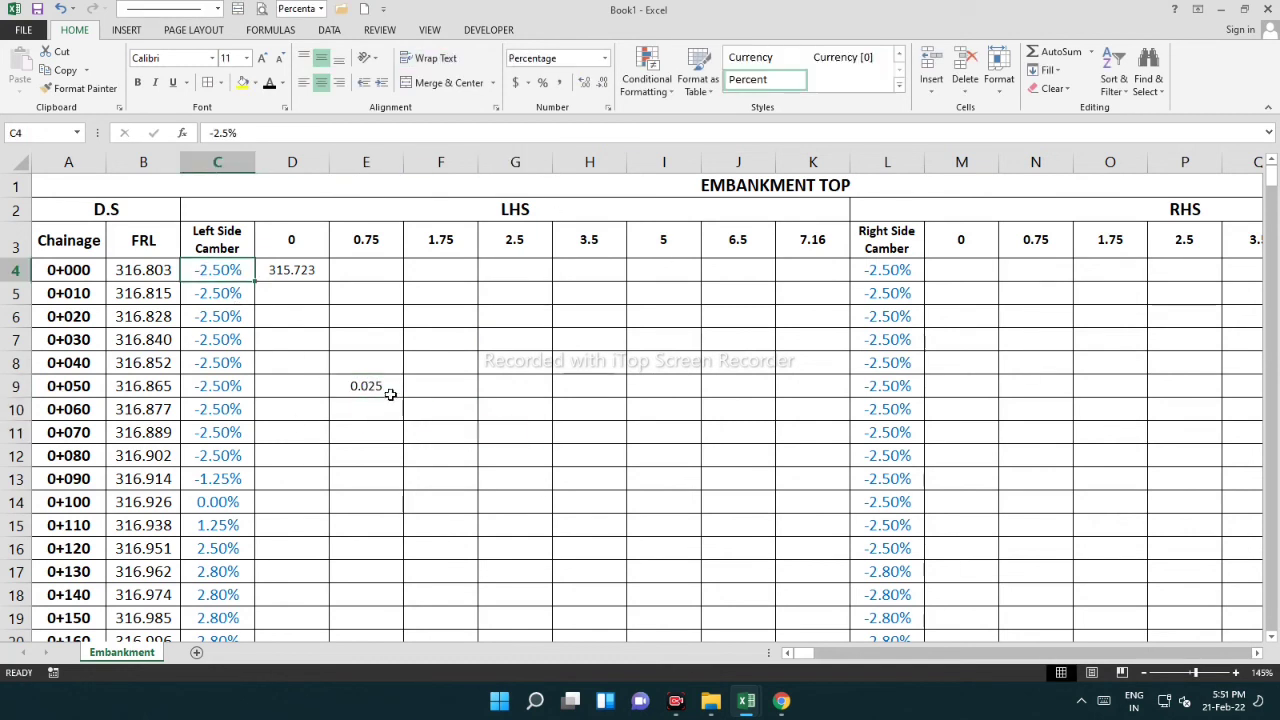
click(387, 391)
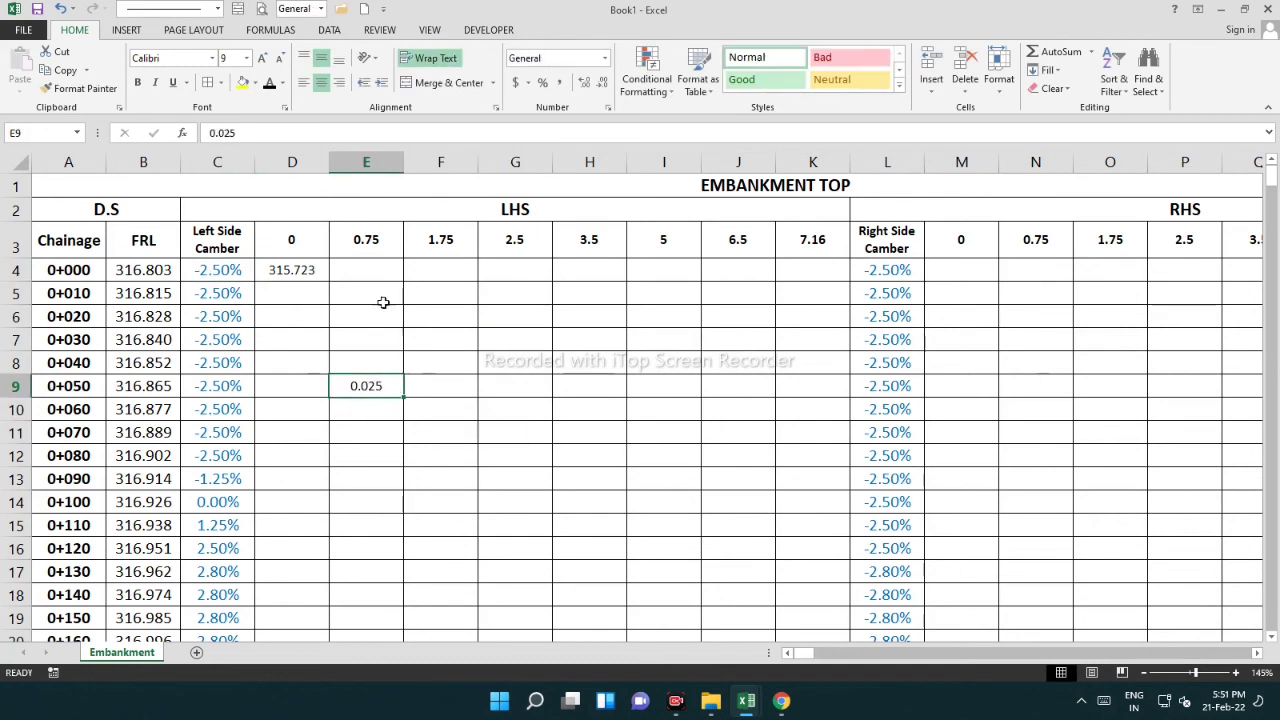
click(372, 238)
click(370, 388)
Multiply the 0.75 offset by the trial camber value with the formula =E3*E9 in cell F7
click(449, 336)
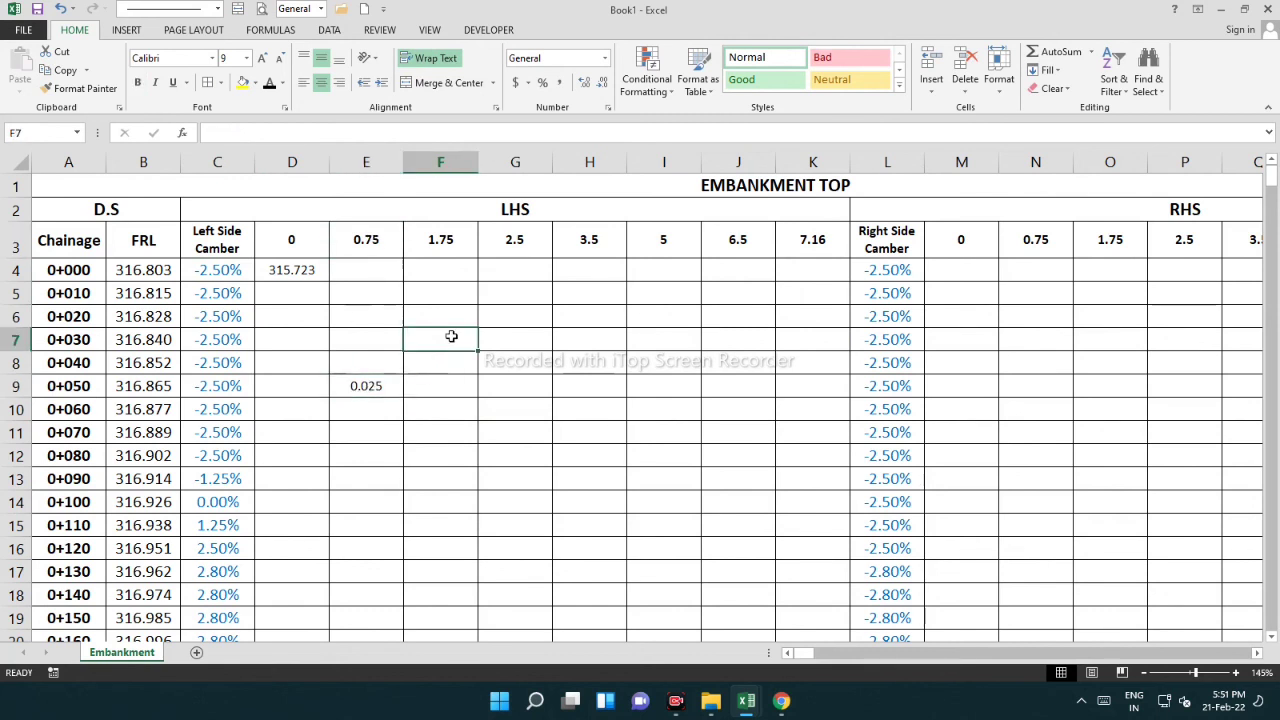
text(=)
click(377, 238)
text(*)
click(362, 386)
key(Return)
click(508, 380)
click(470, 342)
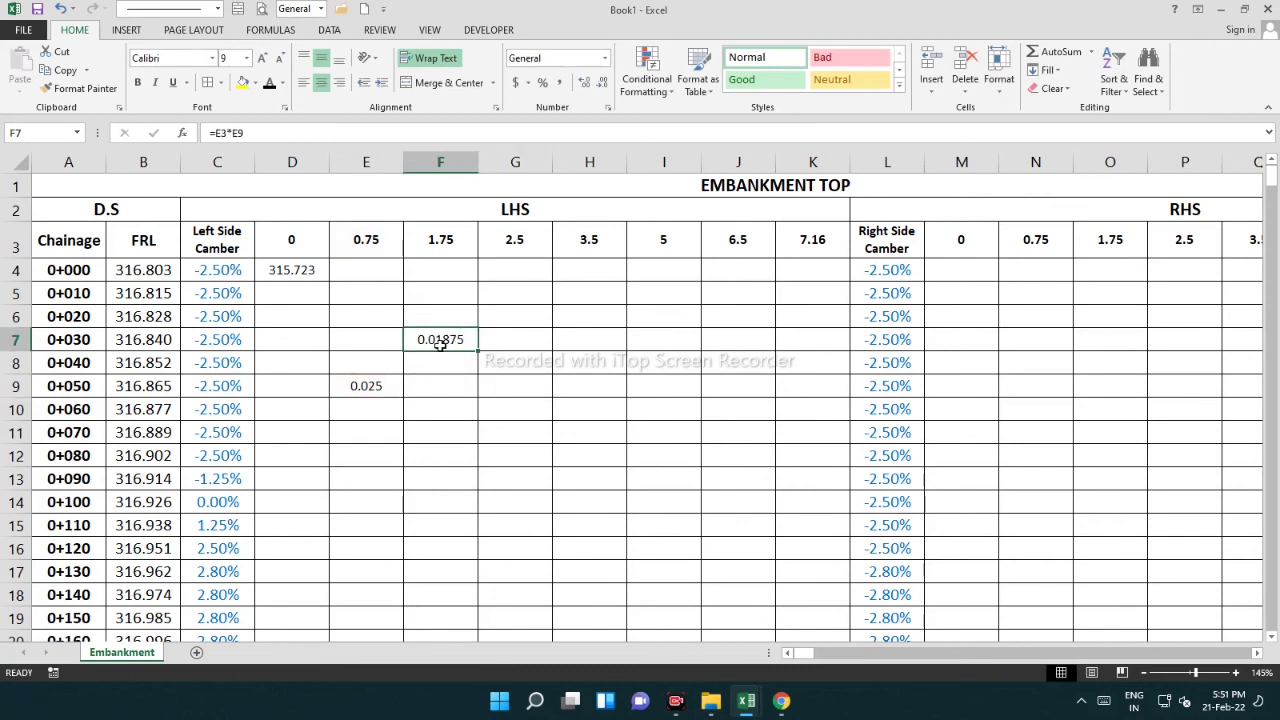
Examine how the level in D4, the trial product in F7 and the camber in C4 relate to cell E4
click(299, 270)
click(352, 273)
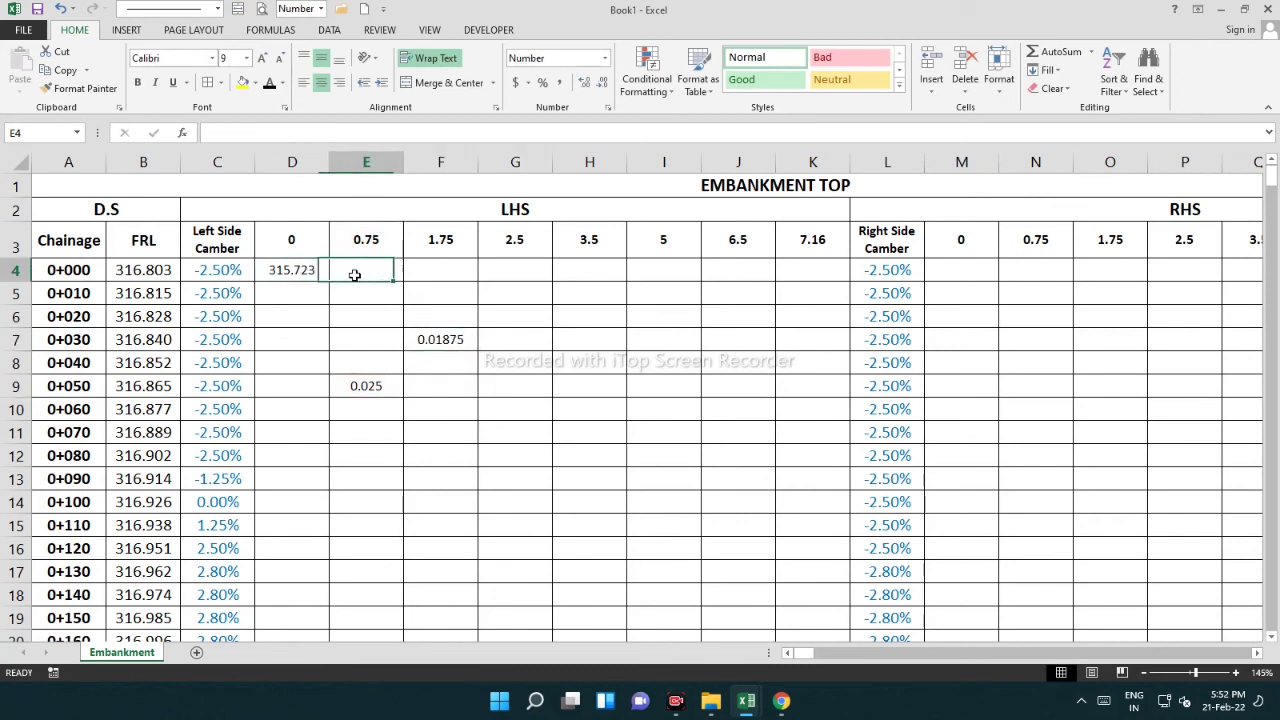
click(440, 341)
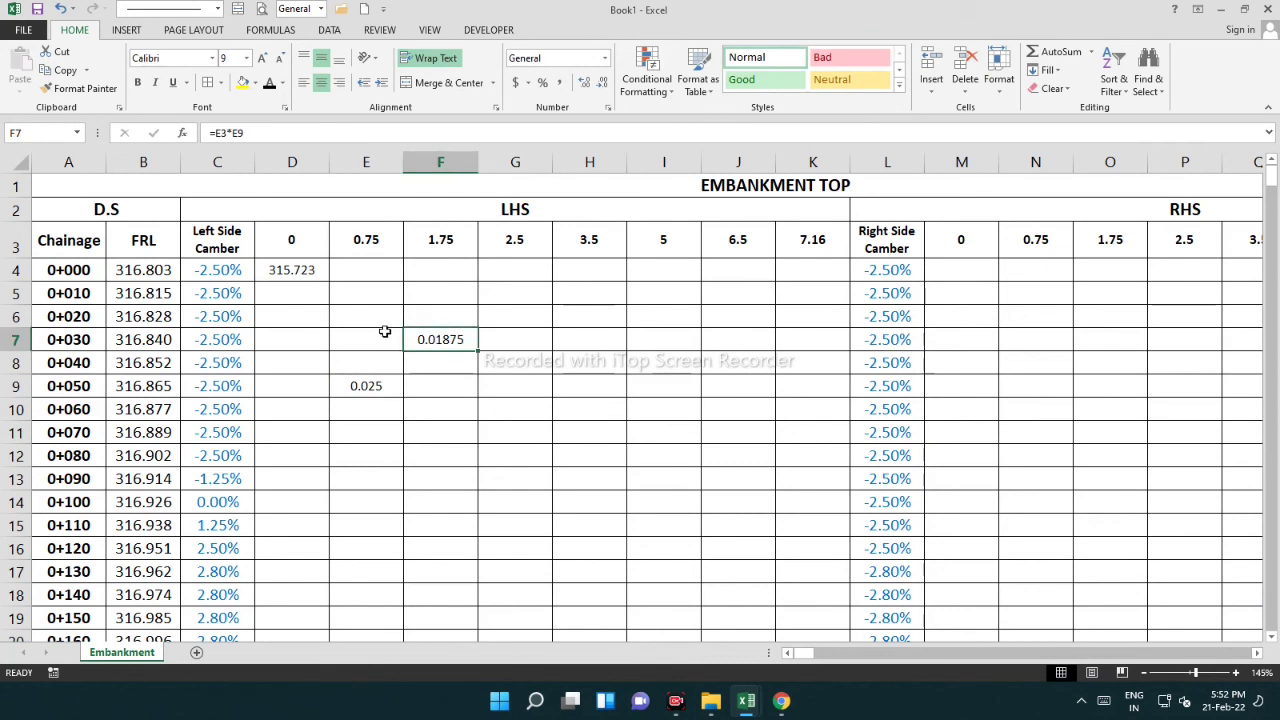
click(303, 268)
click(376, 266)
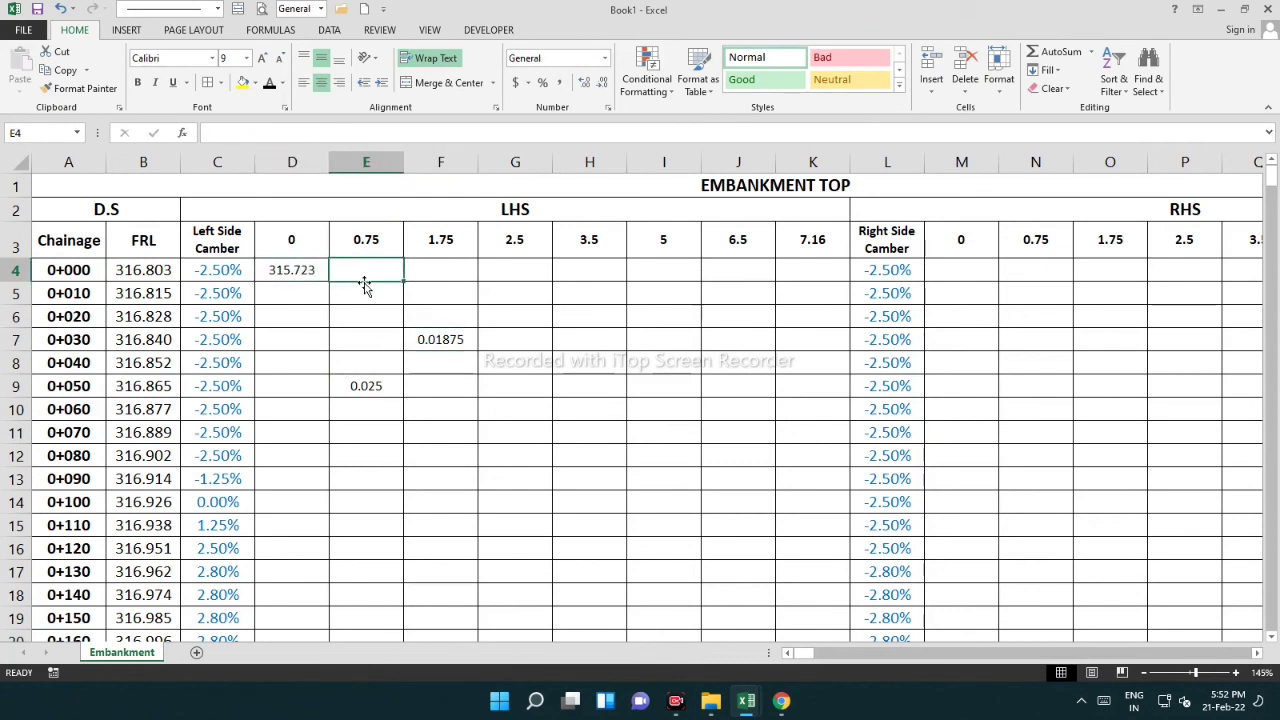
click(208, 277)
click(355, 270)
Clear the trial values from cells E9 and F7
drag(526, 317, 666, 357)
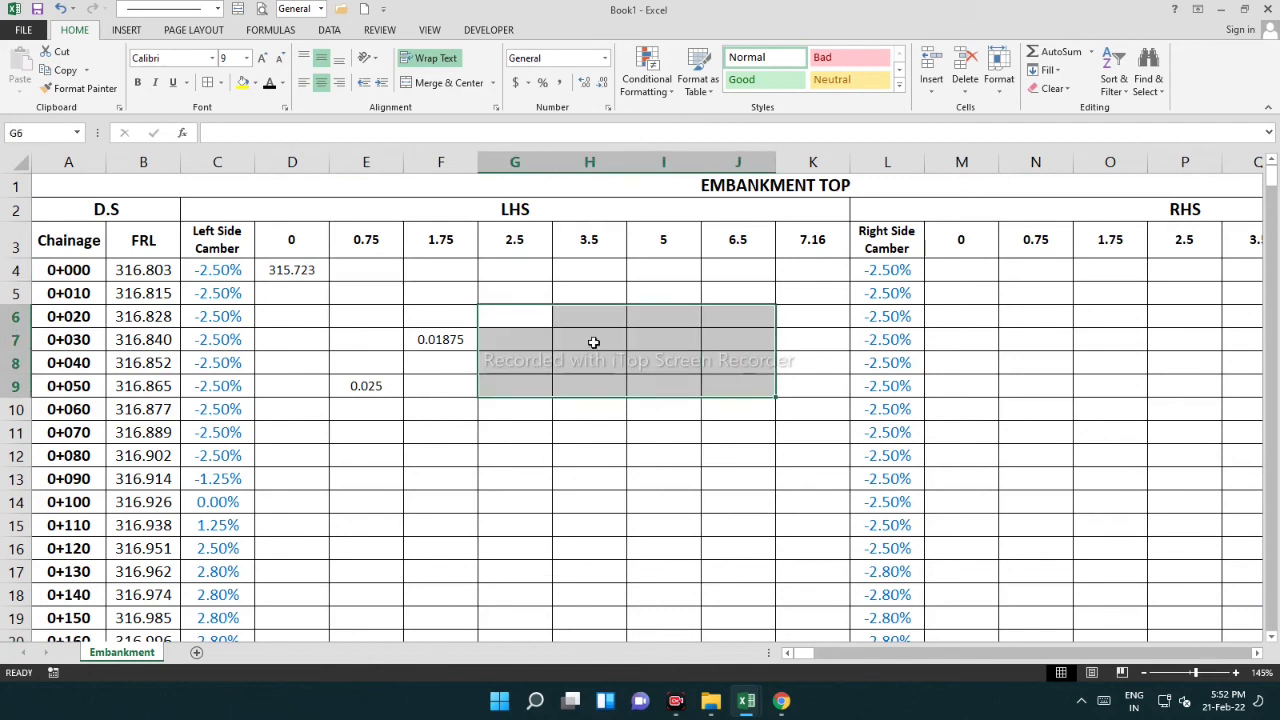
click(543, 317)
click(590, 340)
click(663, 362)
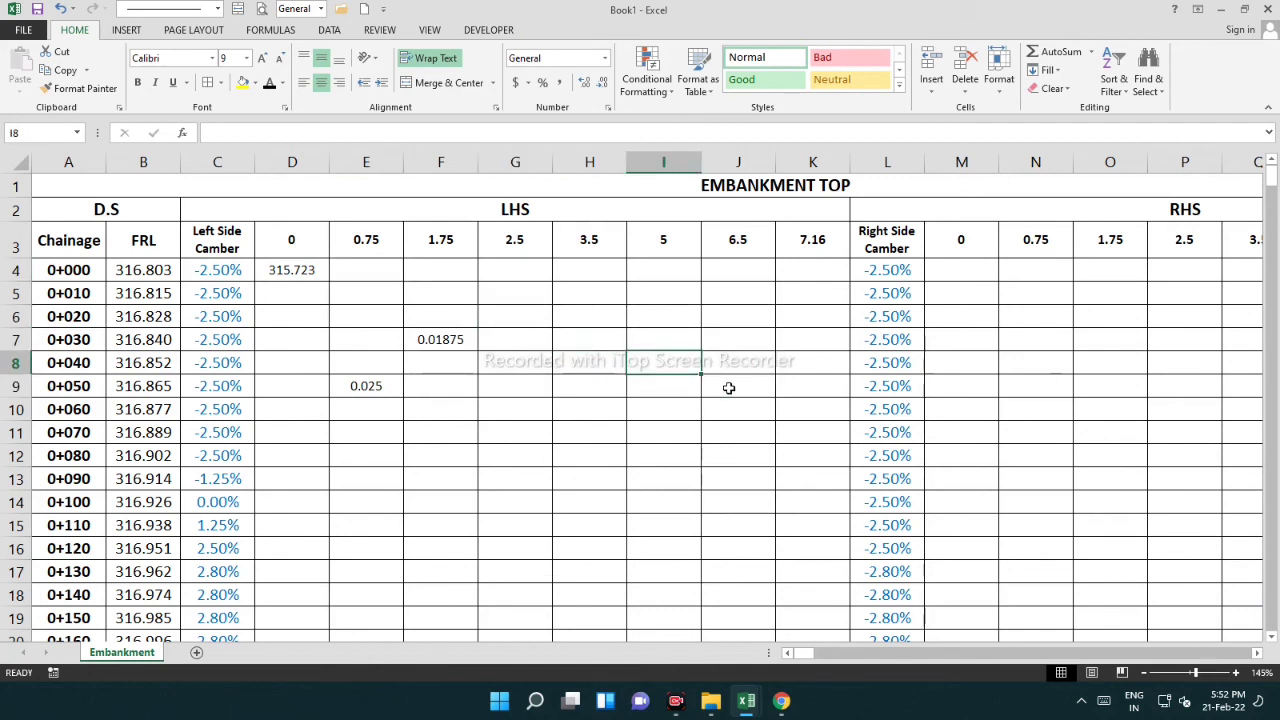
click(742, 391)
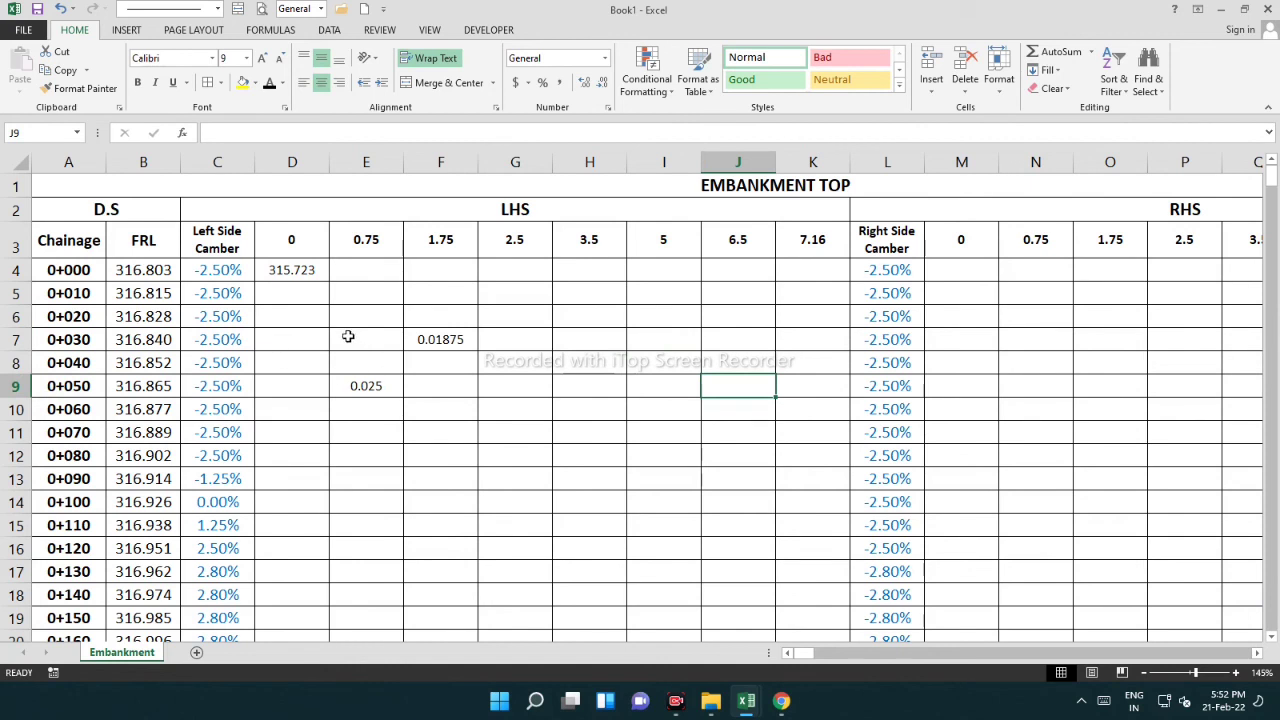
drag(350, 337, 489, 446)
key(Delete)
Calculate the LHS level at the 0.75 offset for chainage 0+000 with the formula =D4+(C4*E3) in cell E4
click(362, 268)
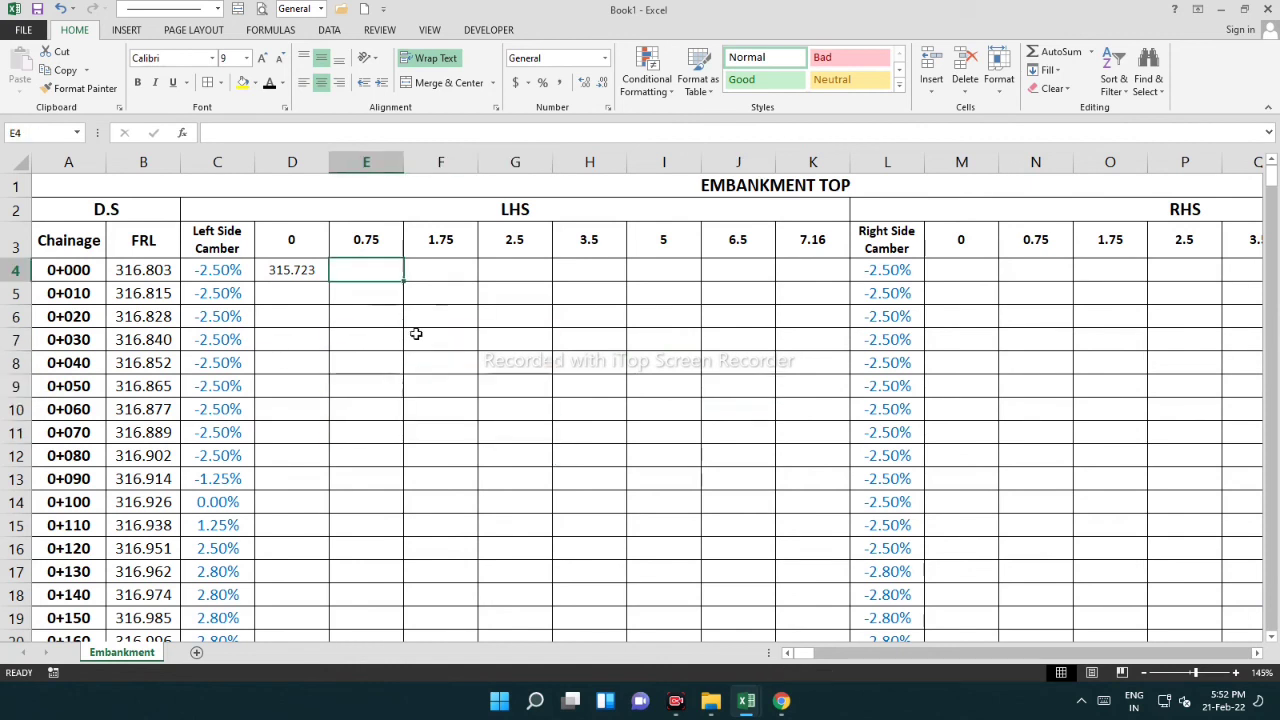
text(=)
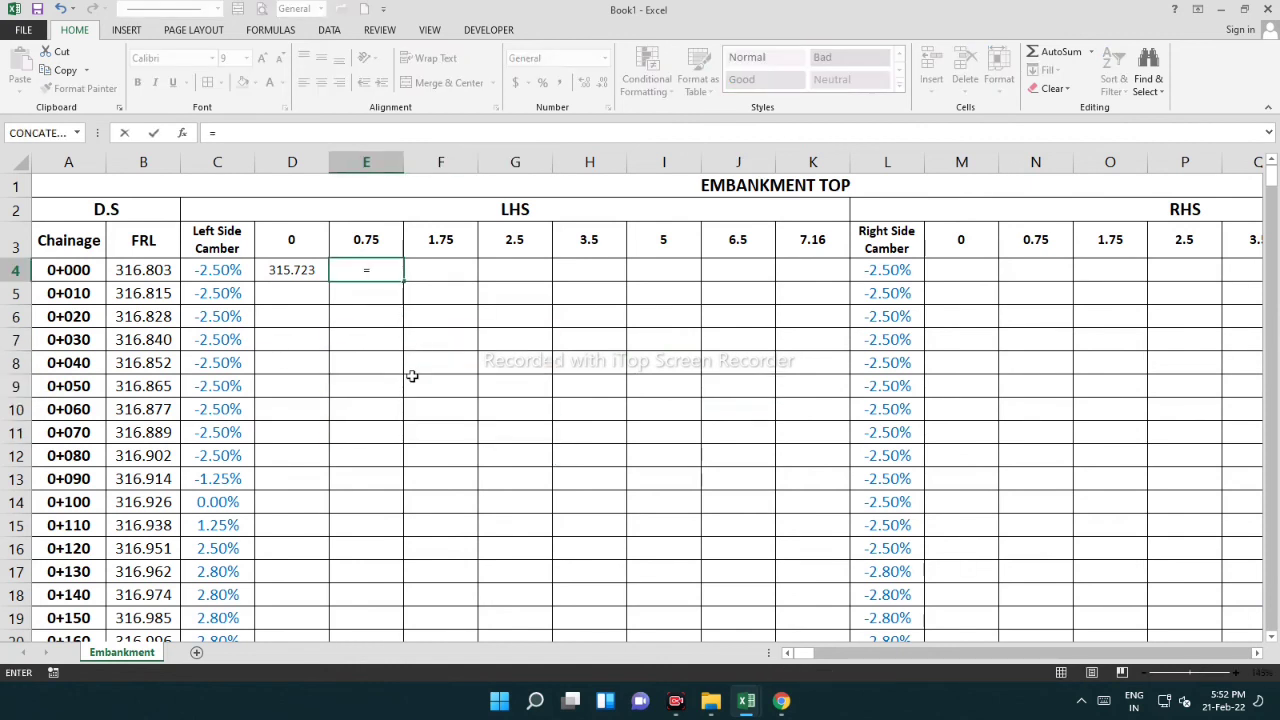
click(307, 272)
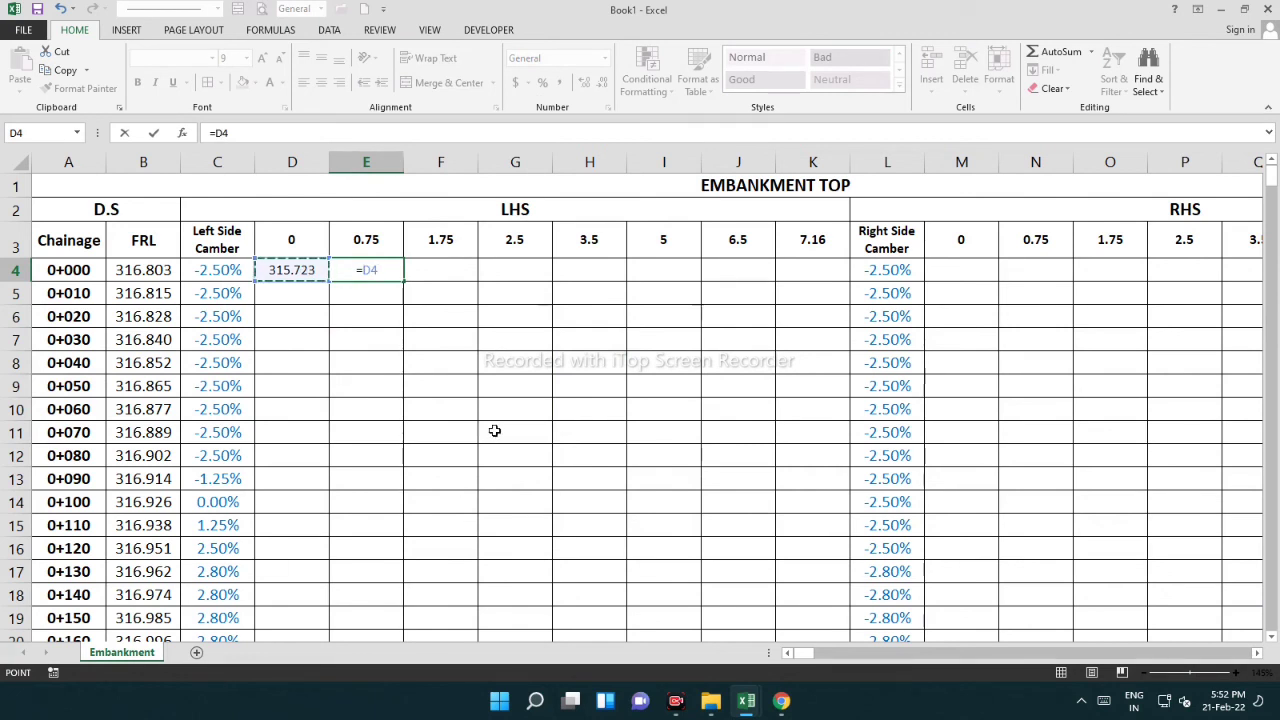
text(+()
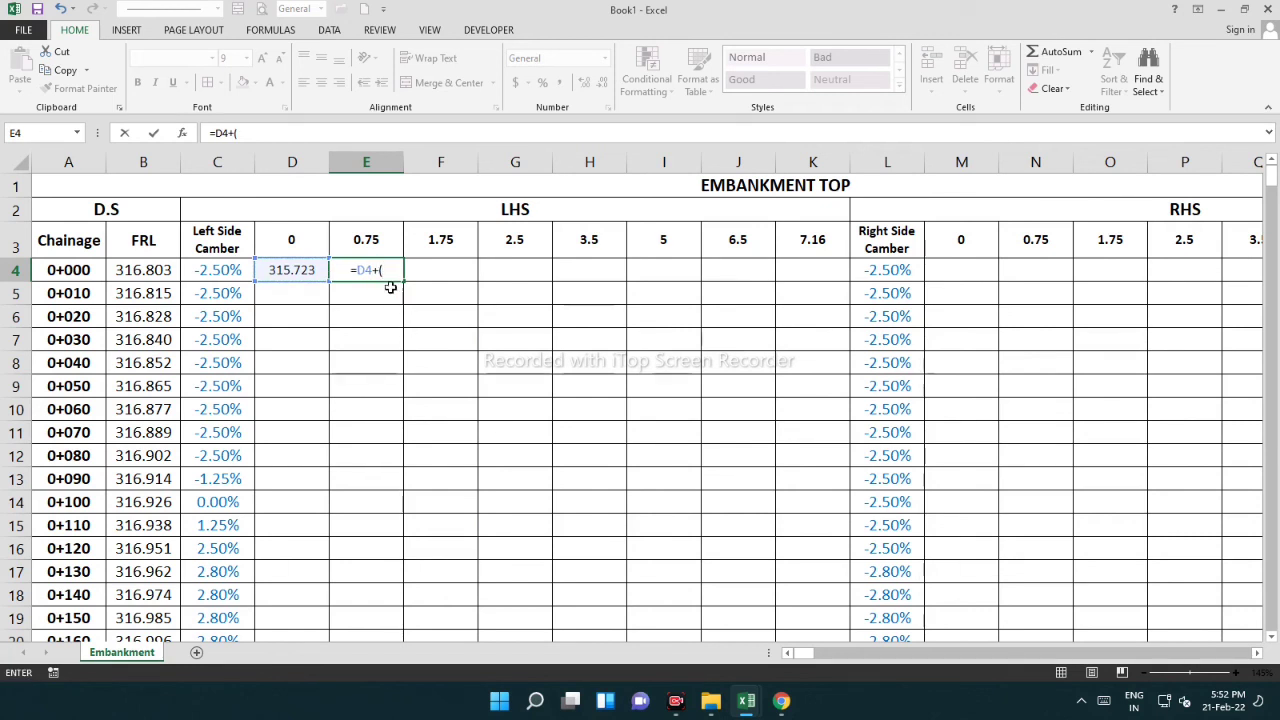
click(198, 273)
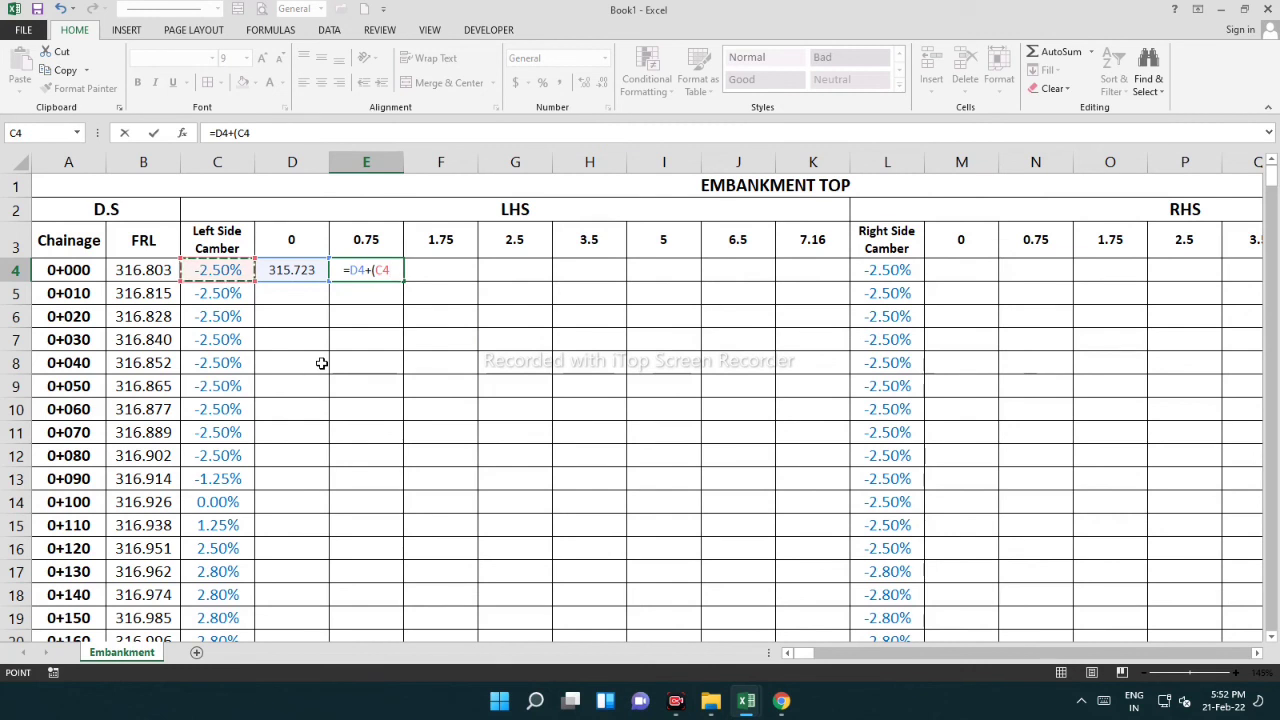
text(*)
click(383, 240)
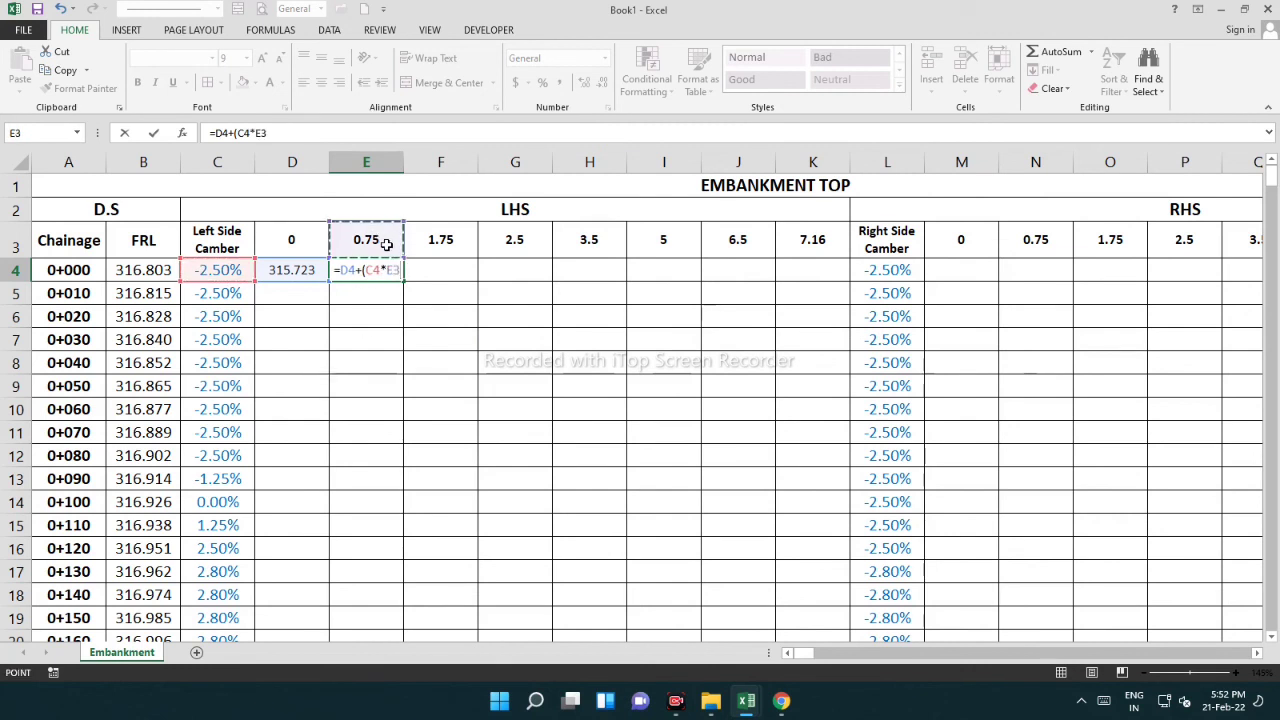
text())
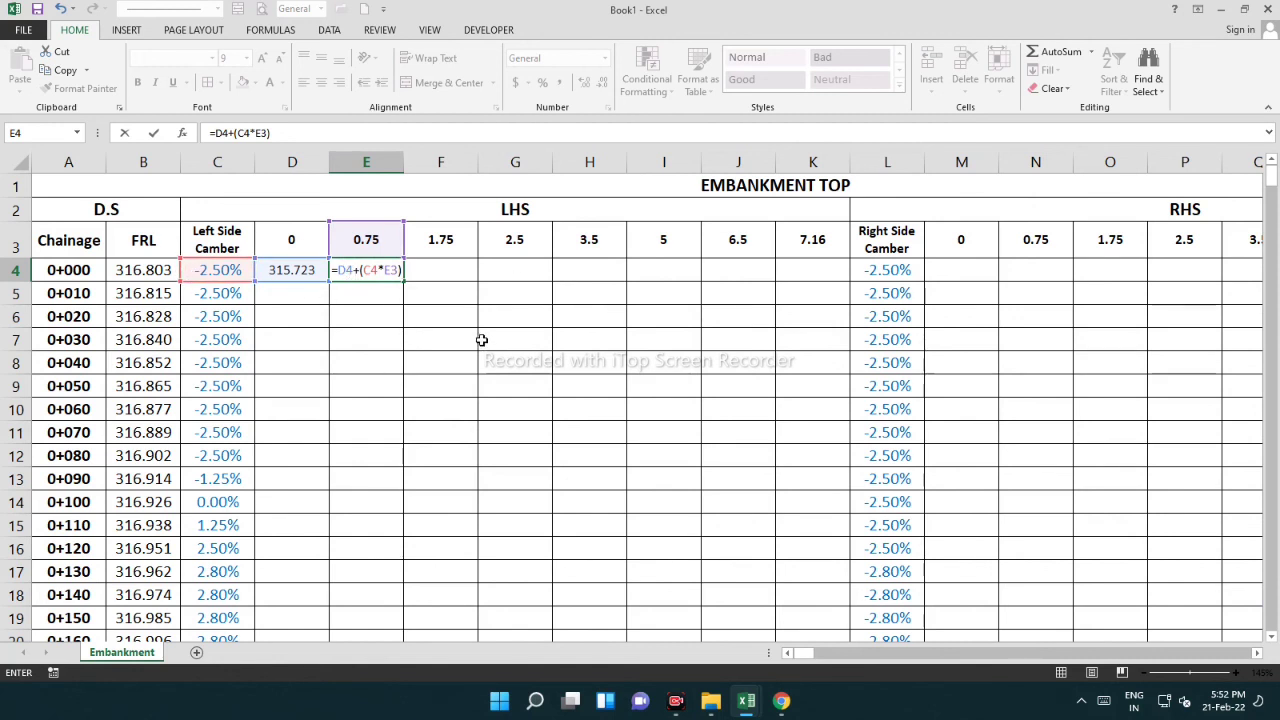
click(364, 307)
click(351, 338)
Format cell E4 as a Number with 3 decimal places
click(386, 270)
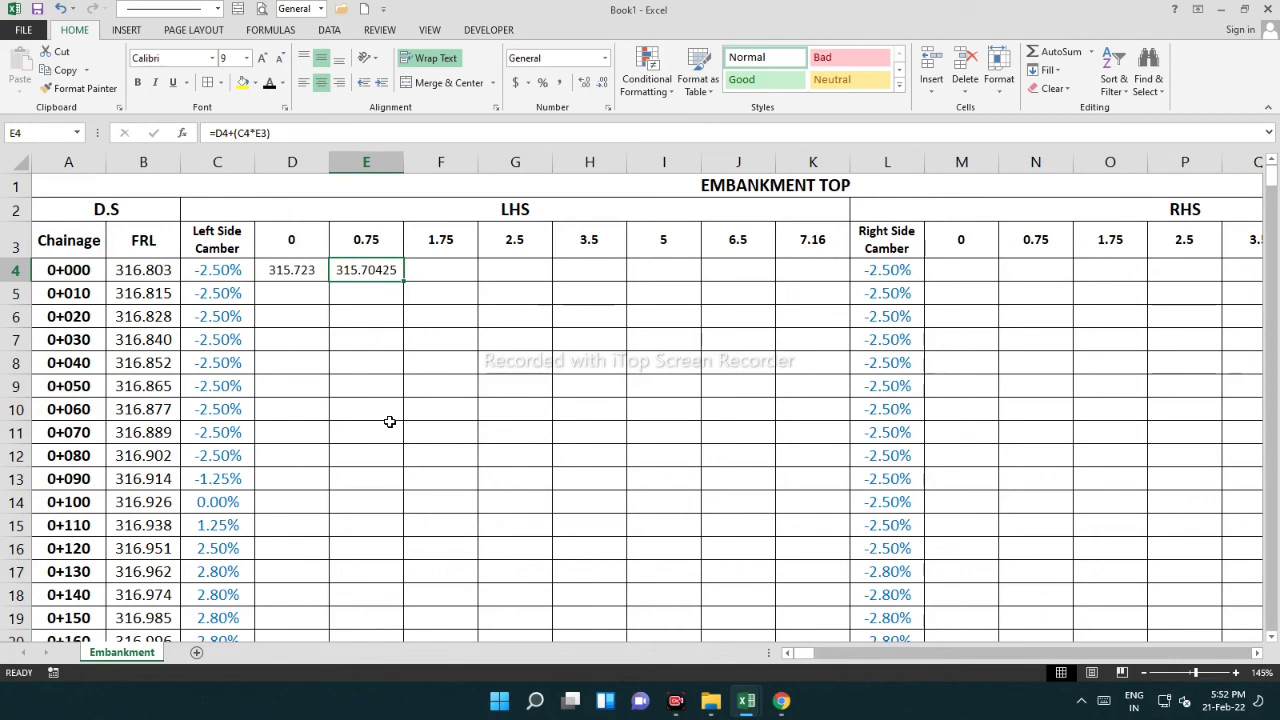
key(ctrl+1)
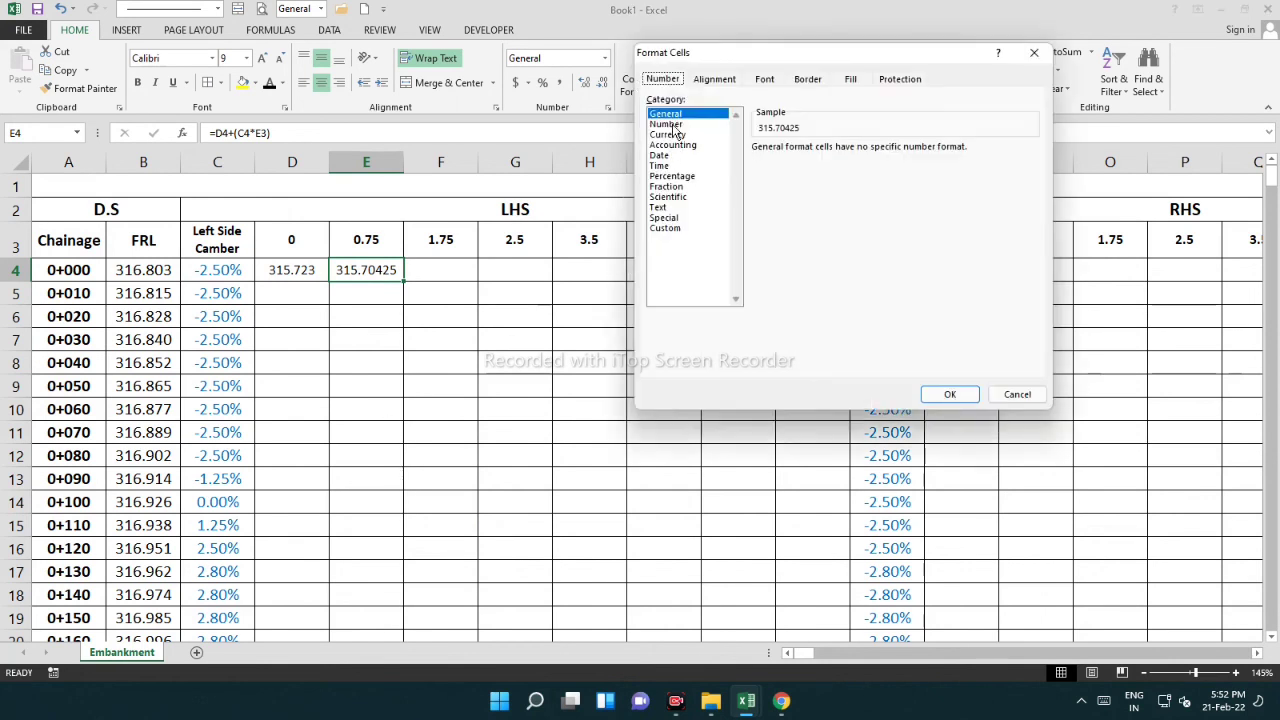
click(667, 124)
click(861, 146)
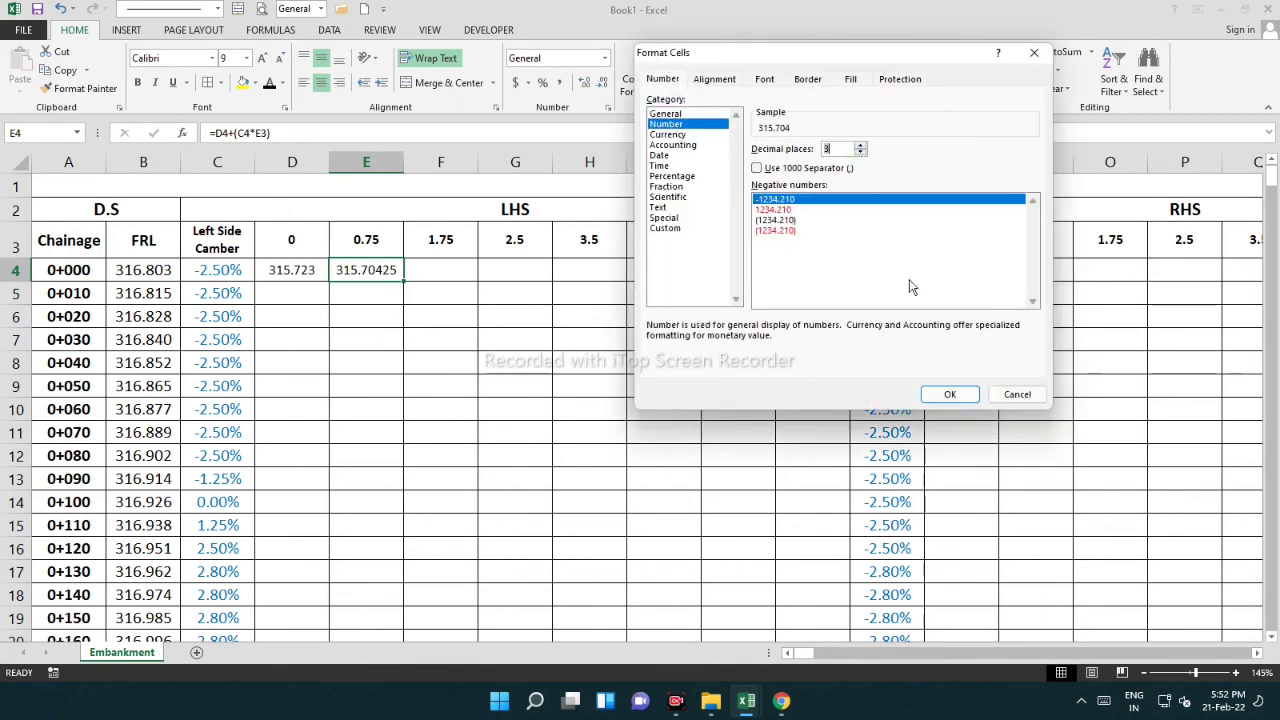
click(950, 396)
click(458, 340)
click(386, 283)
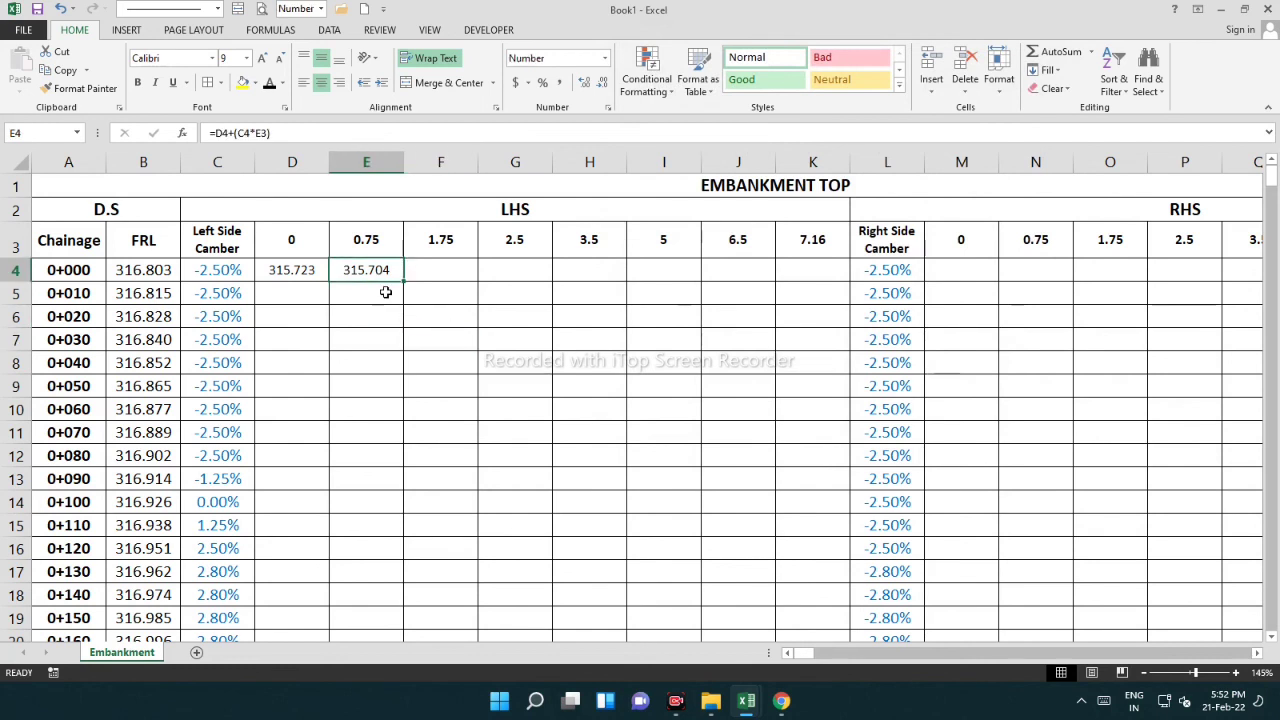
Fill the LHS 0-offset level formula from D4 down to D16, through chainage 0+120
click(338, 344)
drag(300, 272, 388, 271)
click(388, 271)
click(286, 267)
double_click(294, 272)
click(314, 271)
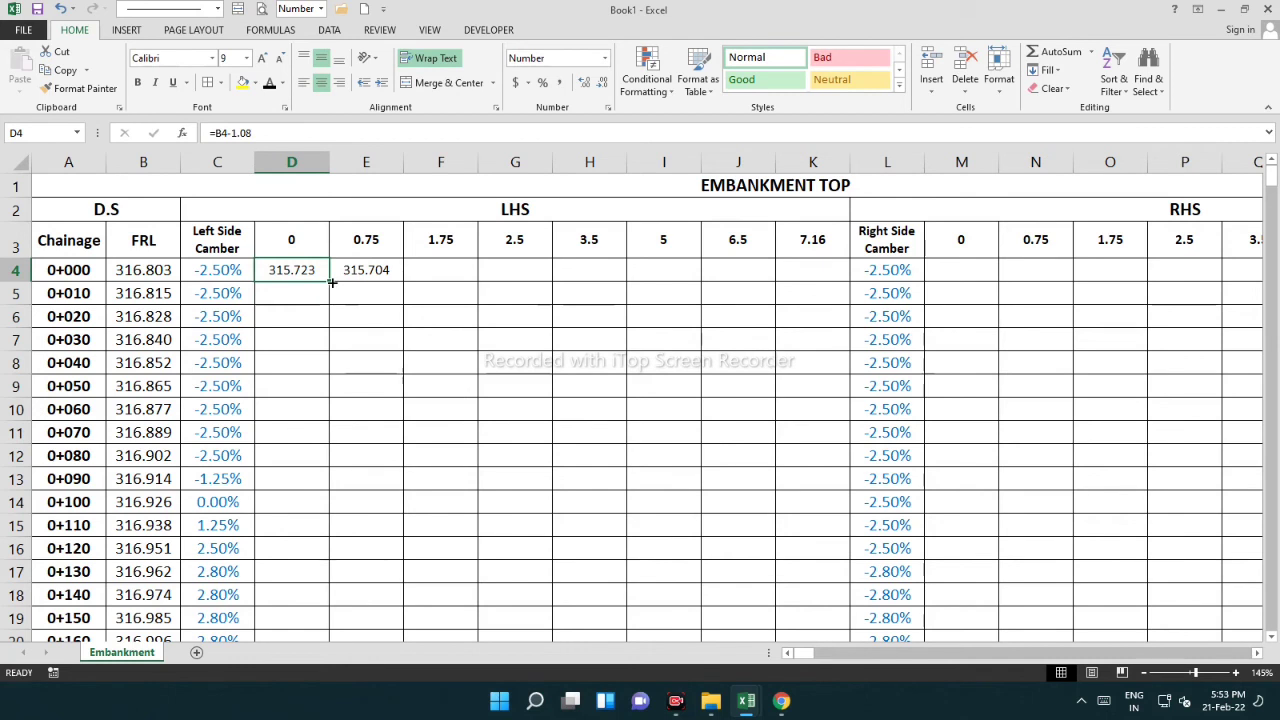
drag(331, 288, 320, 566)
click(387, 338)
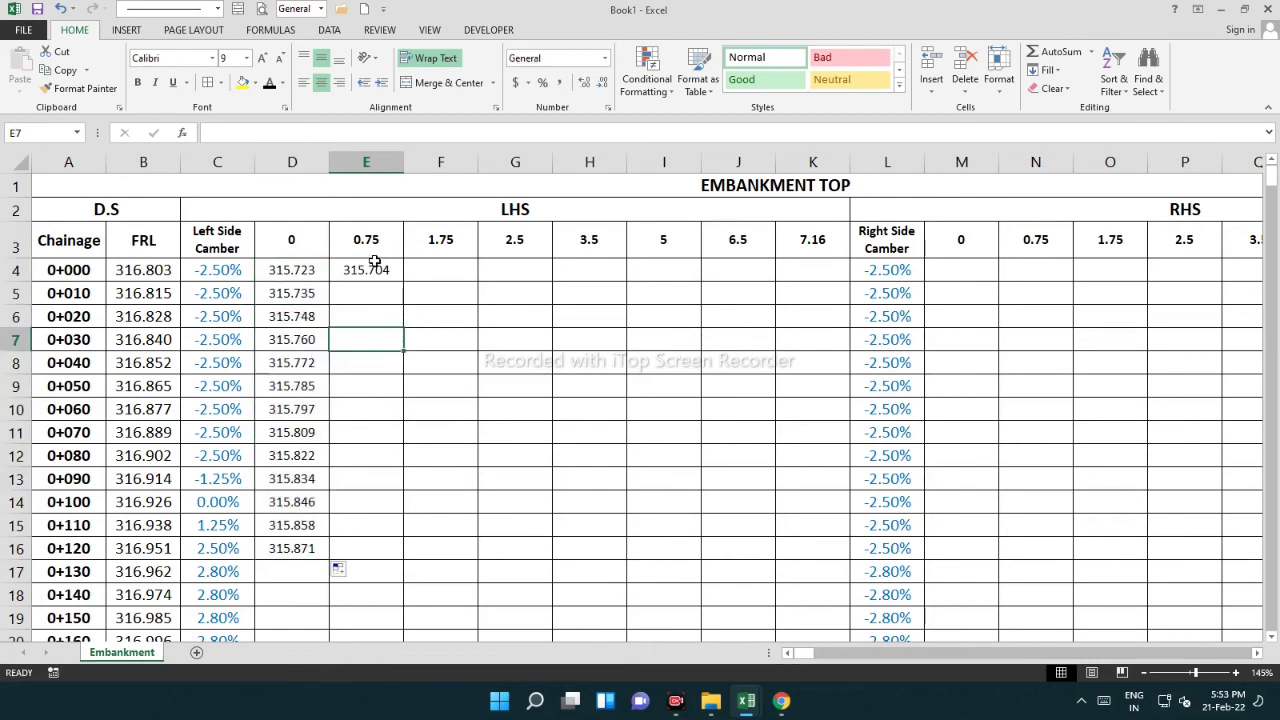
Calculate the RHS 0-offset level in M4 with =B4-1.080 and fill the formula down to M16
click(959, 276)
text(=)
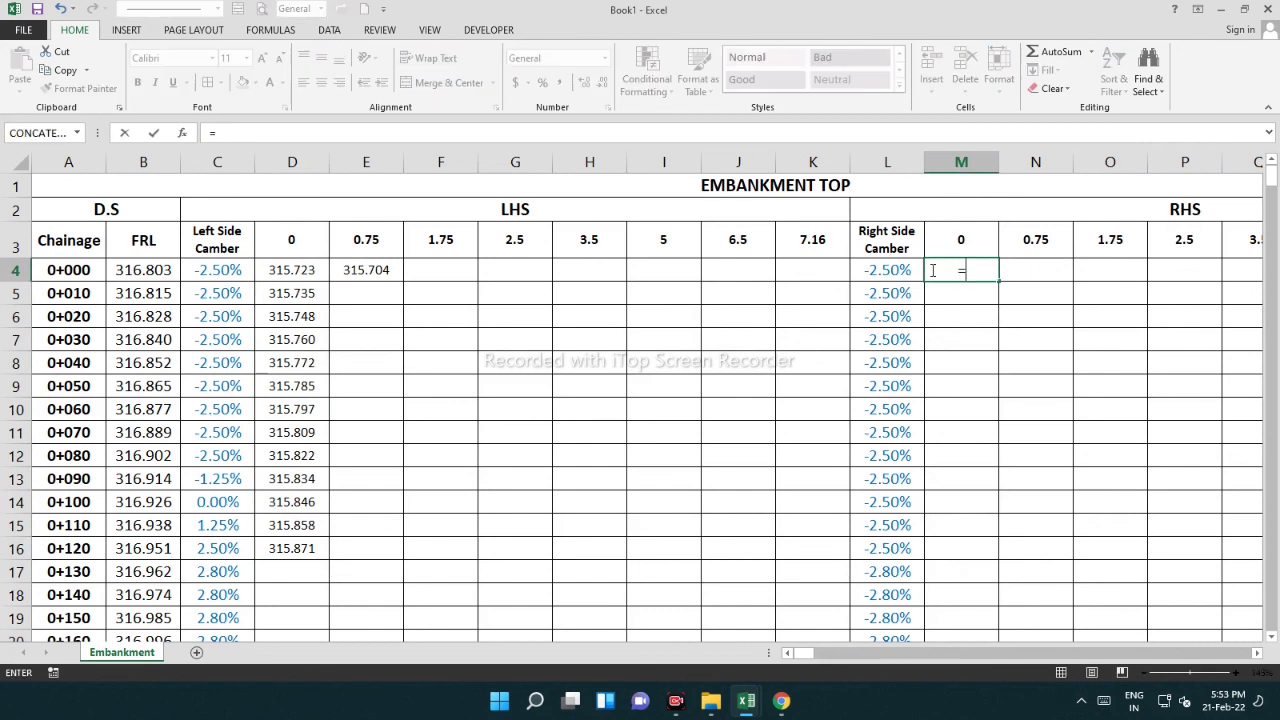
click(172, 265)
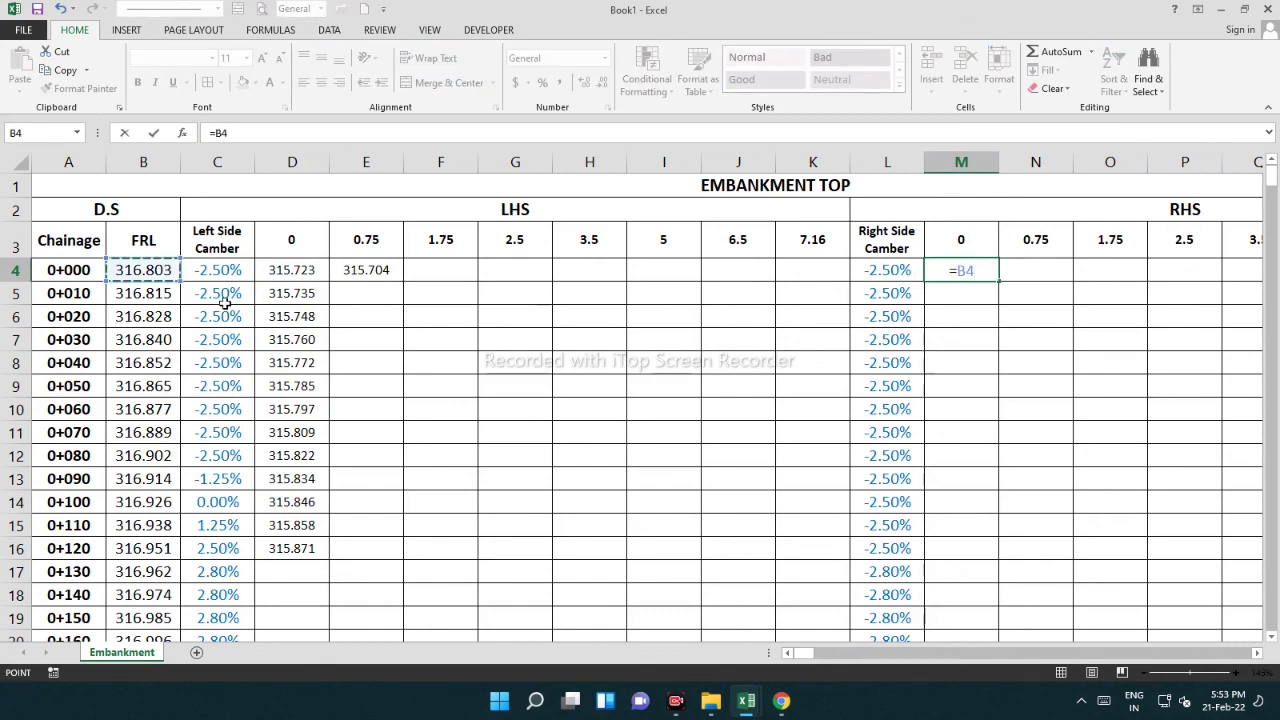
text(-1.080)
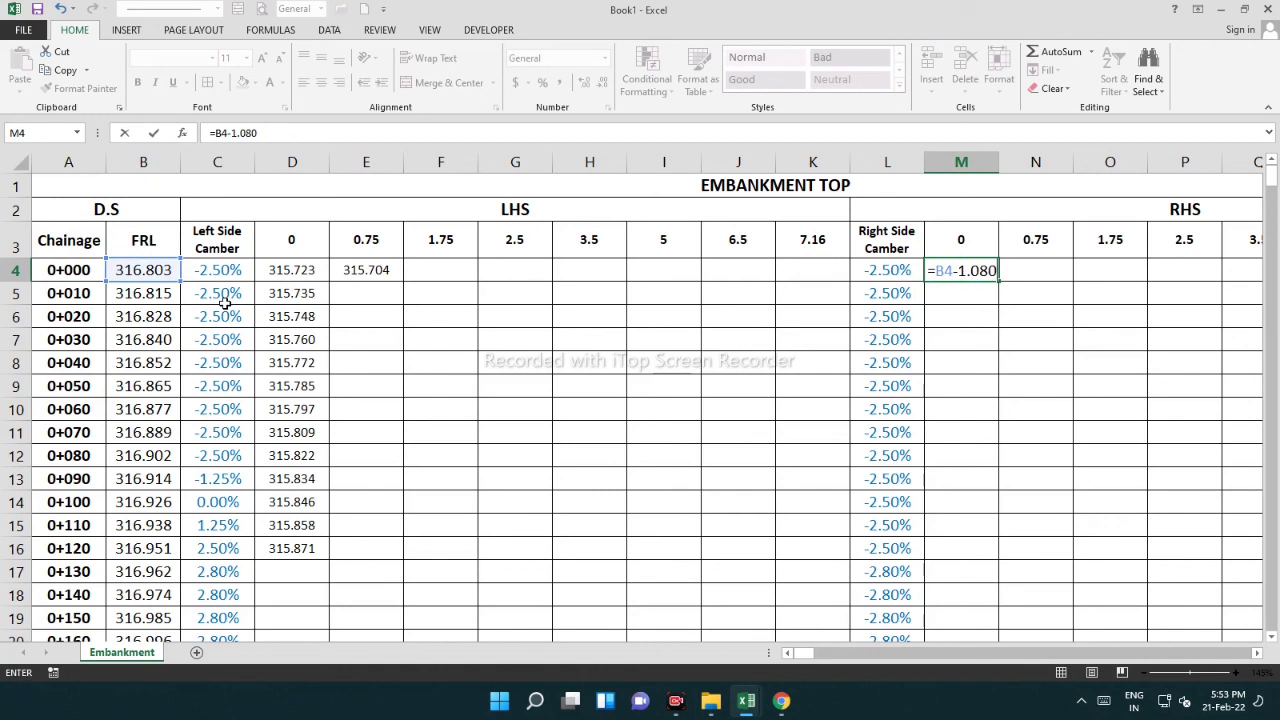
key(Return)
click(1013, 345)
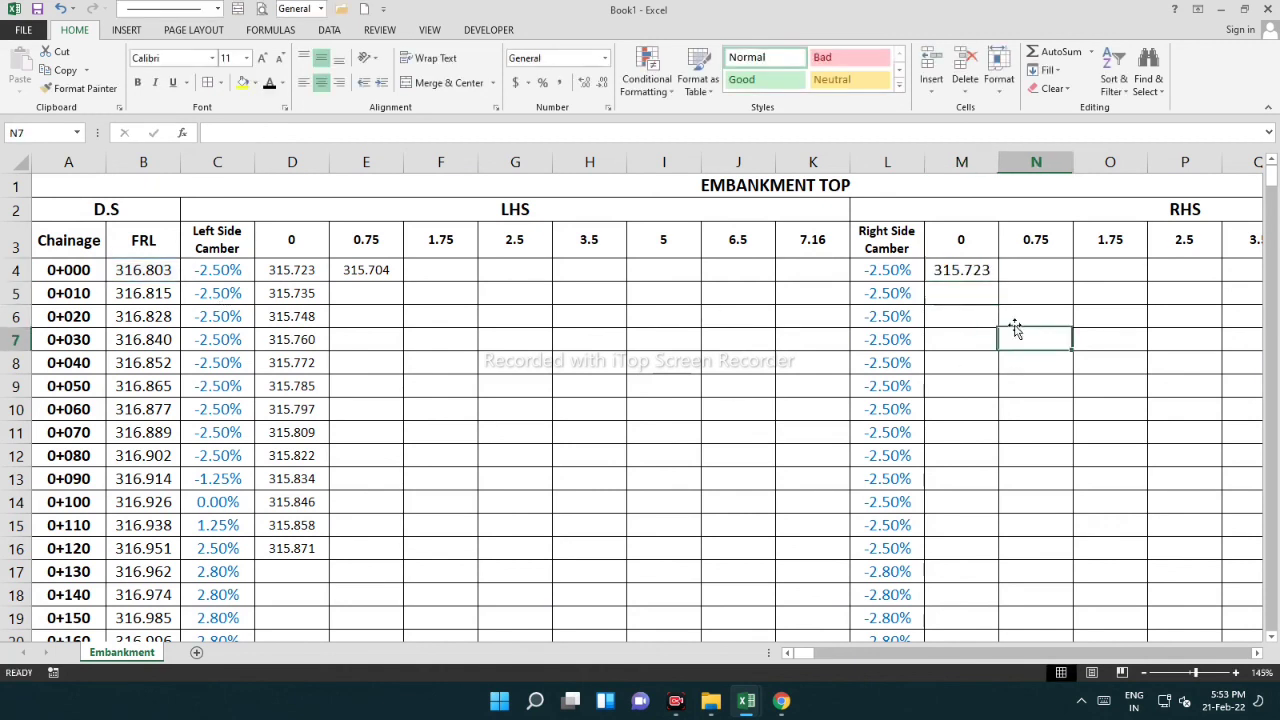
click(963, 276)
drag(1000, 282, 991, 556)
Copy the cell formatting of the LHS levels D4:D16 onto the RHS levels M4:M16
drag(291, 272, 305, 548)
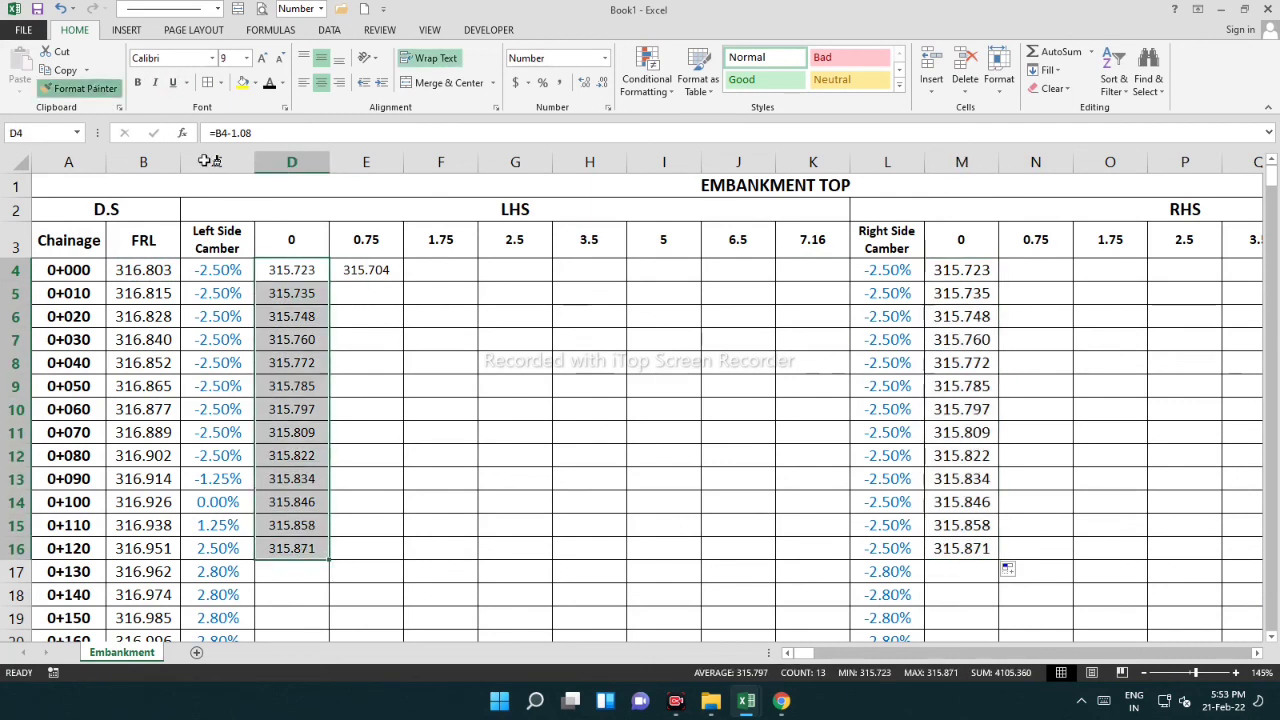
click(80, 88)
drag(978, 275, 980, 552)
click(489, 452)
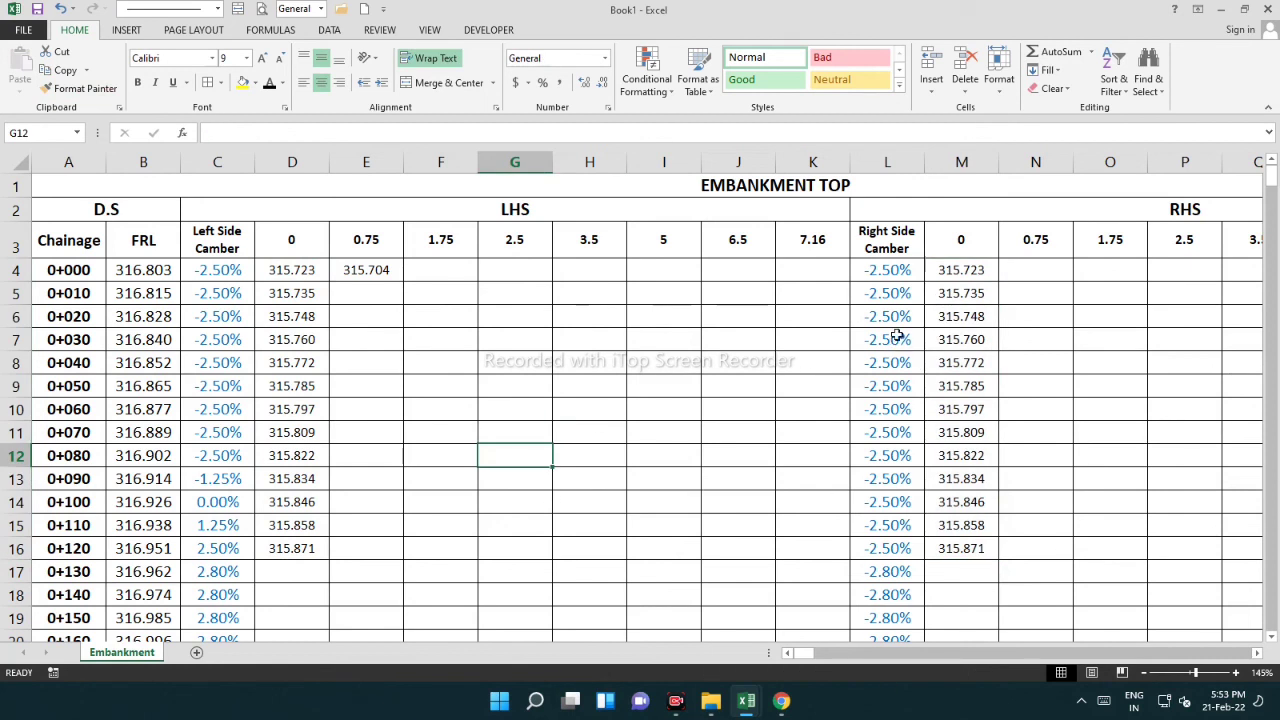
click(927, 296)
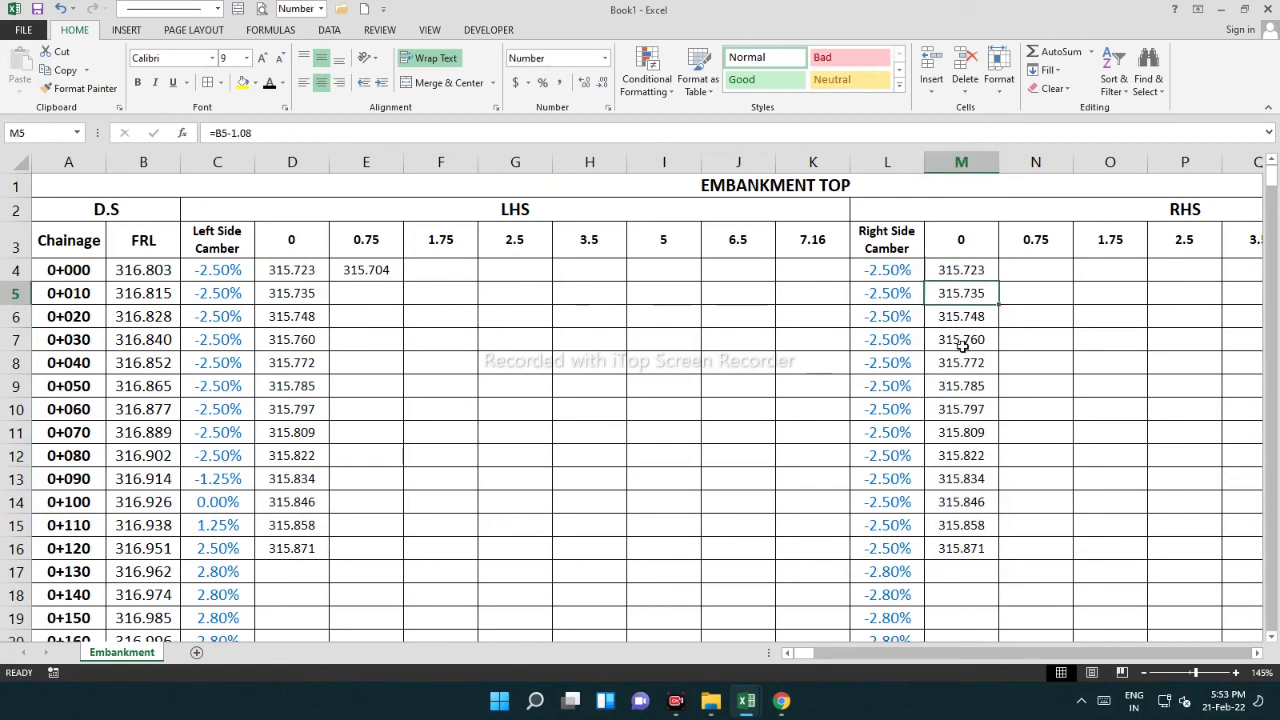
click(342, 322)
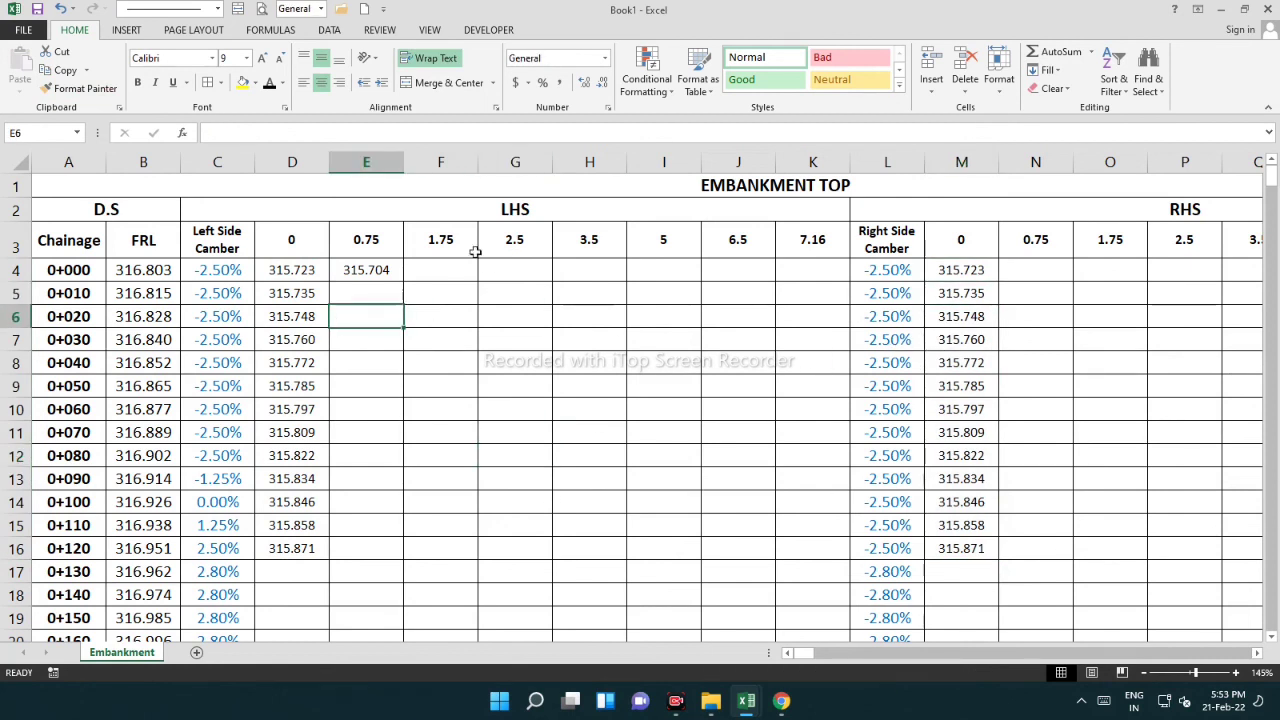
click(366, 268)
double_click(366, 268)
key(Return)
click(425, 268)
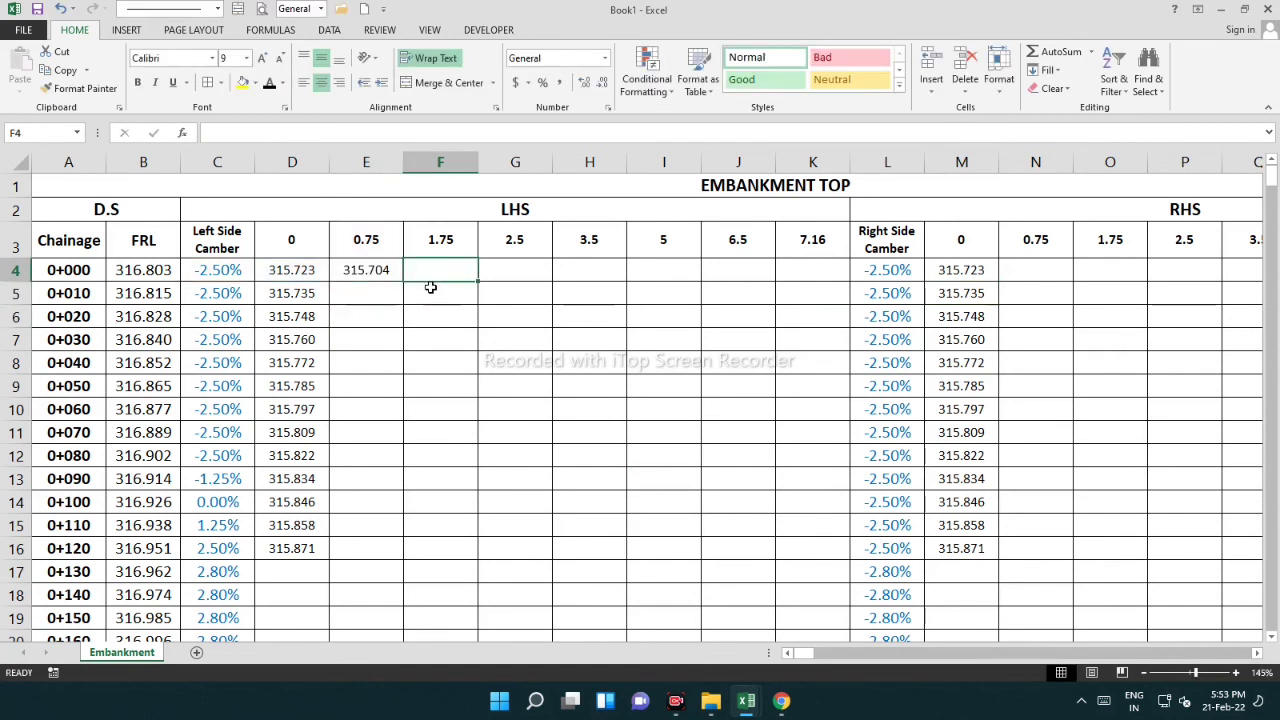
text(=)
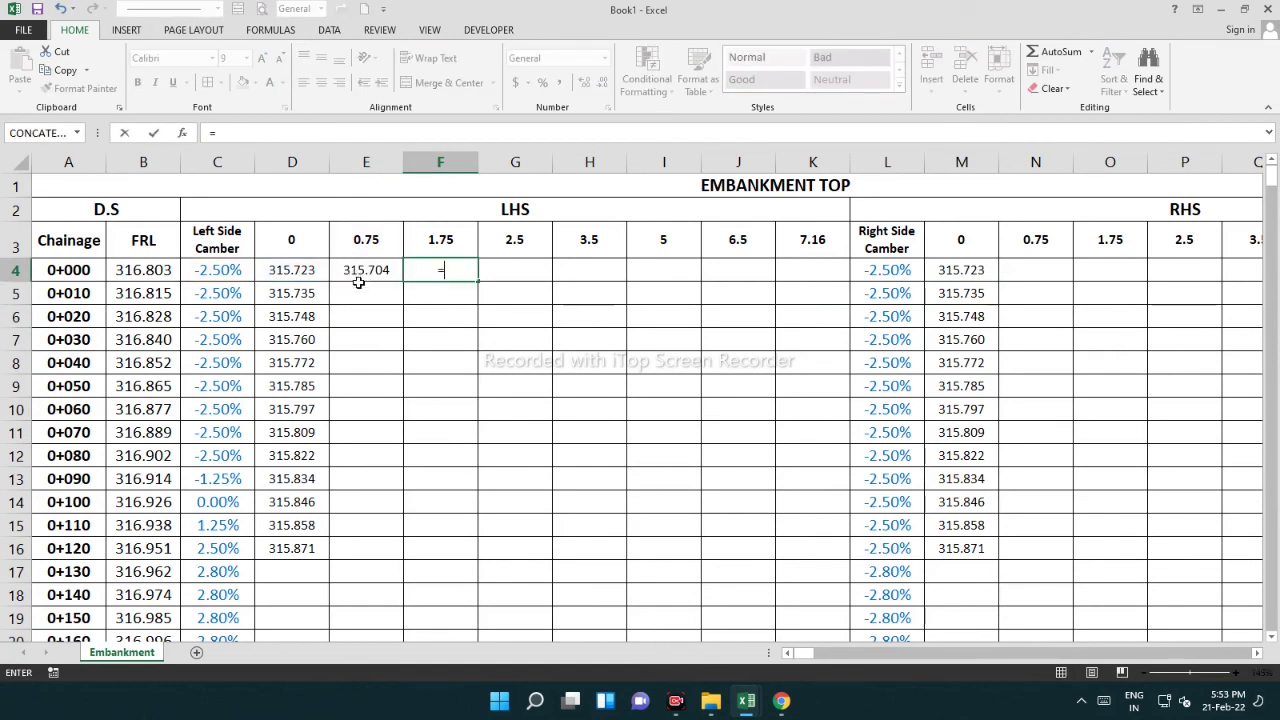
key(Escape)
Make the 0.75 offset reference absolute in cell E4, giving the formula =D4+(C4*$E$3)
double_click(369, 274)
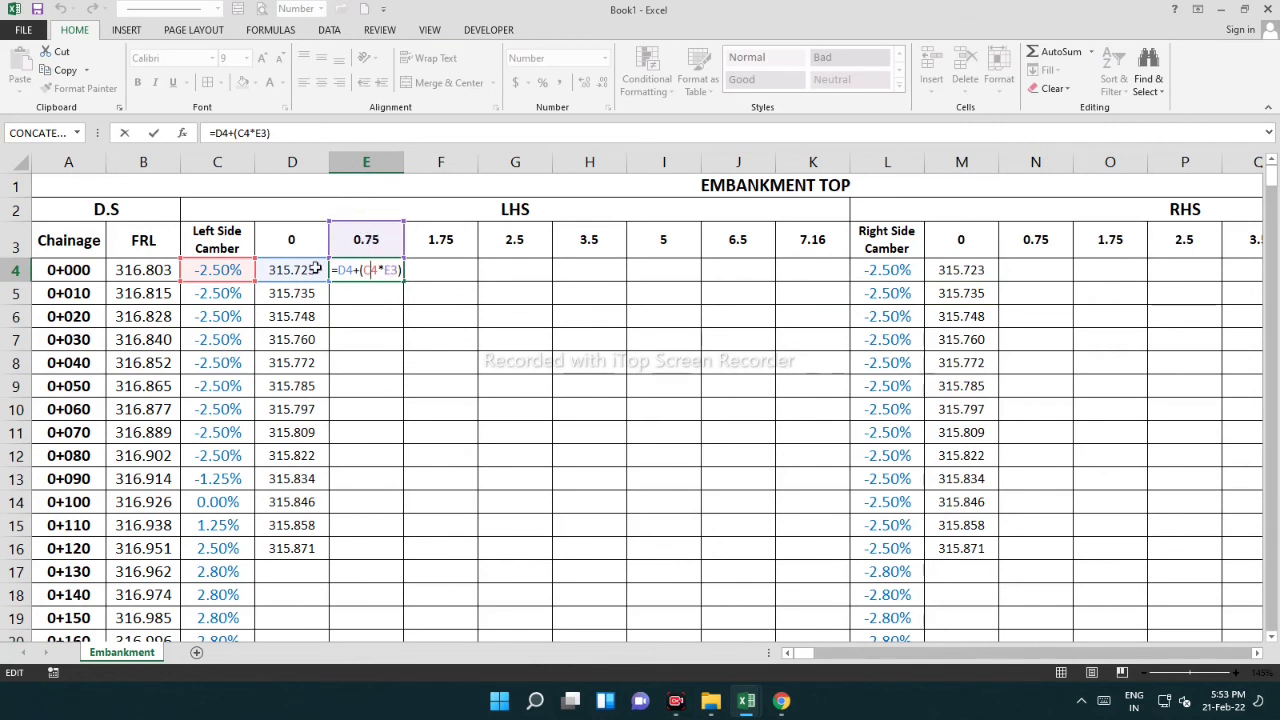
key(Return)
double_click(390, 270)
key(F4)
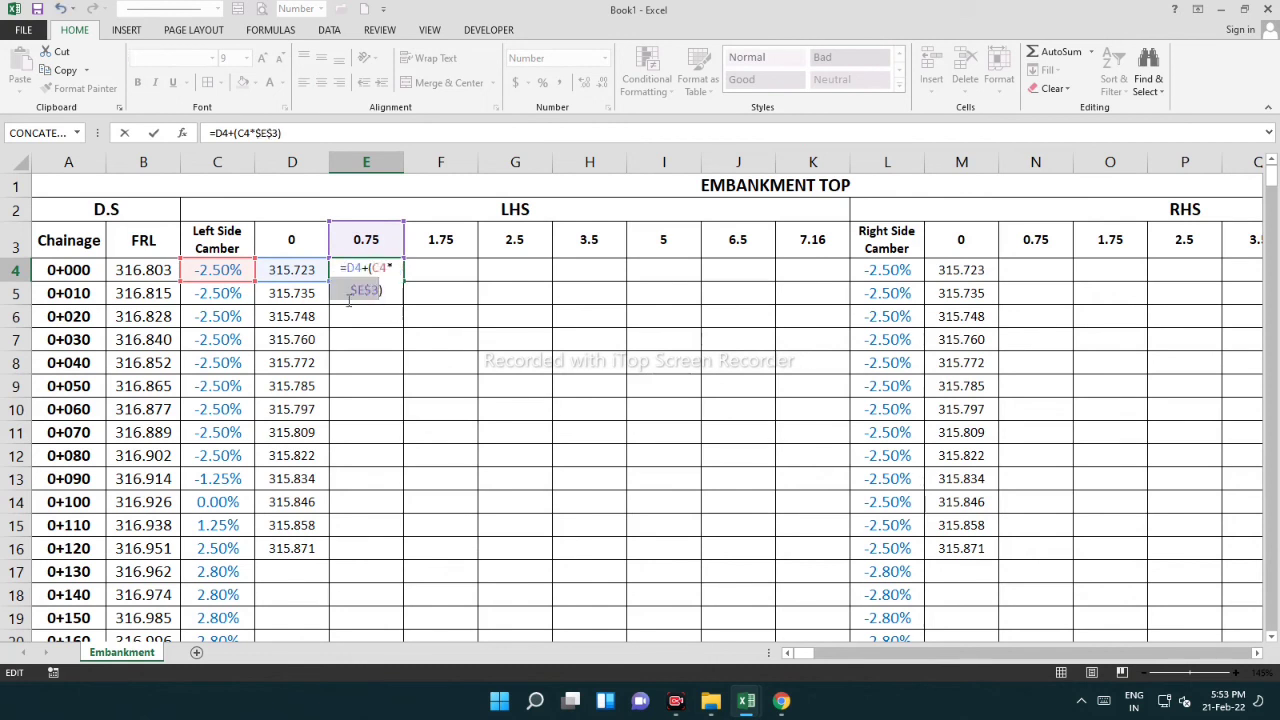
key(Return)
Fill the E4 formula down to E8 and check the cell references in E7
click(390, 276)
drag(403, 281, 400, 370)
double_click(380, 342)
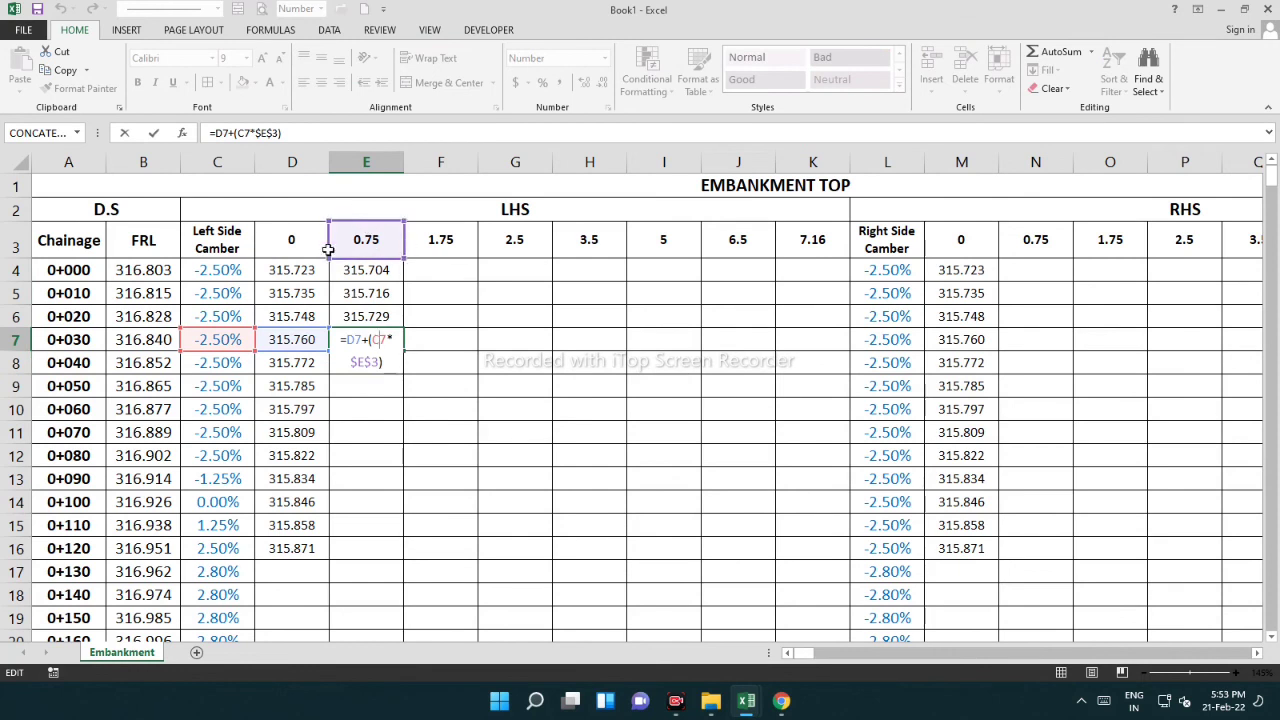
key(Escape)
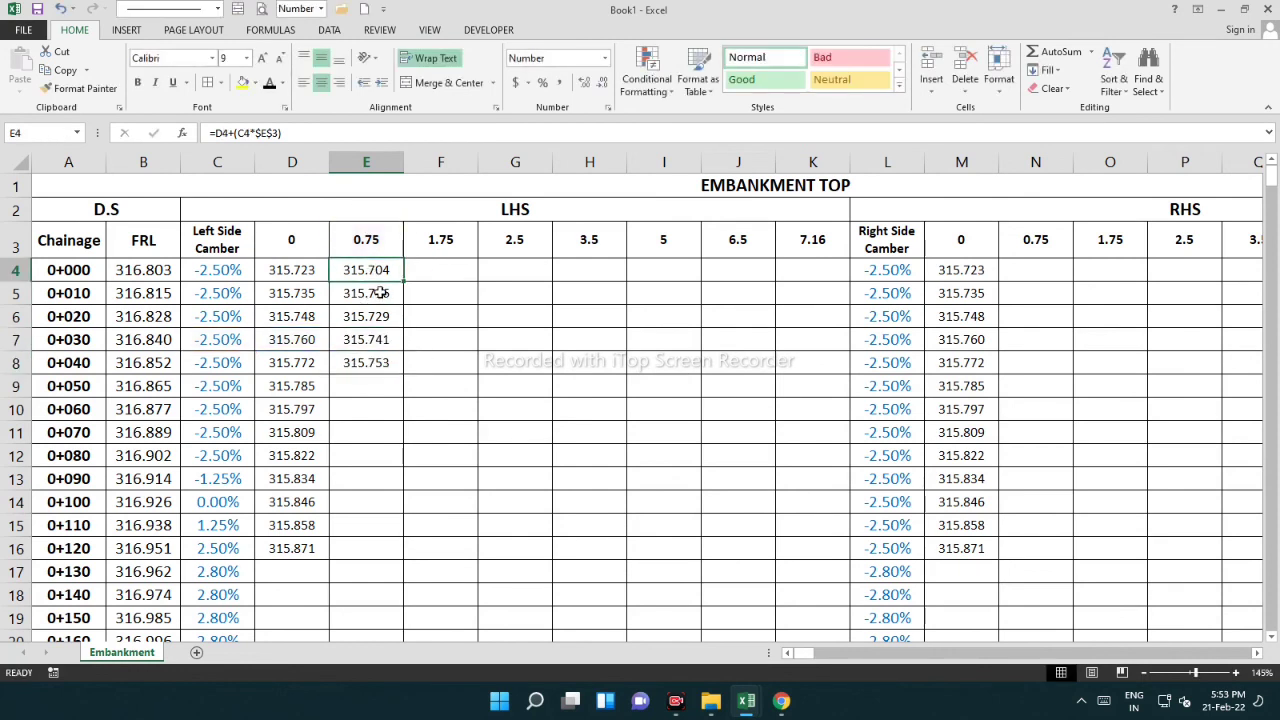
Clear the filled levels in E5:E8 and restore the relative offset reference in E4 as =D4+(C4*E3)
drag(374, 290, 381, 371)
key(Delete)
double_click(394, 271)
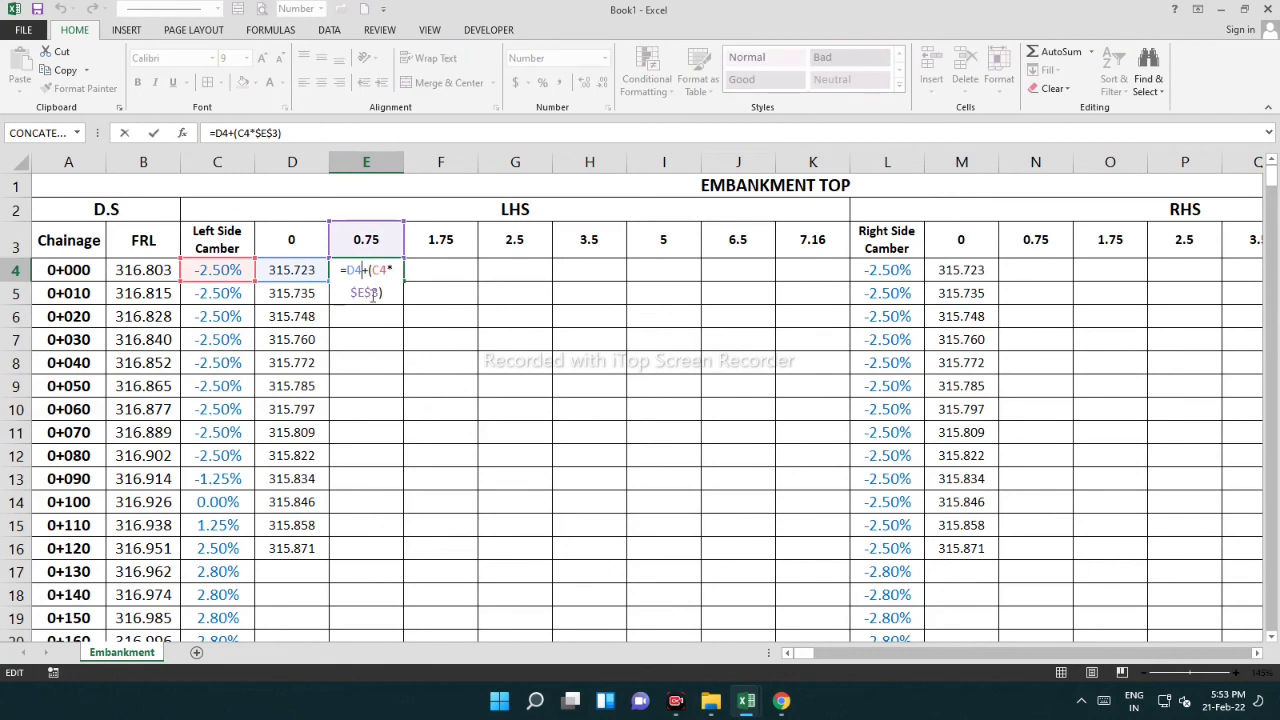
key(BackSpace)
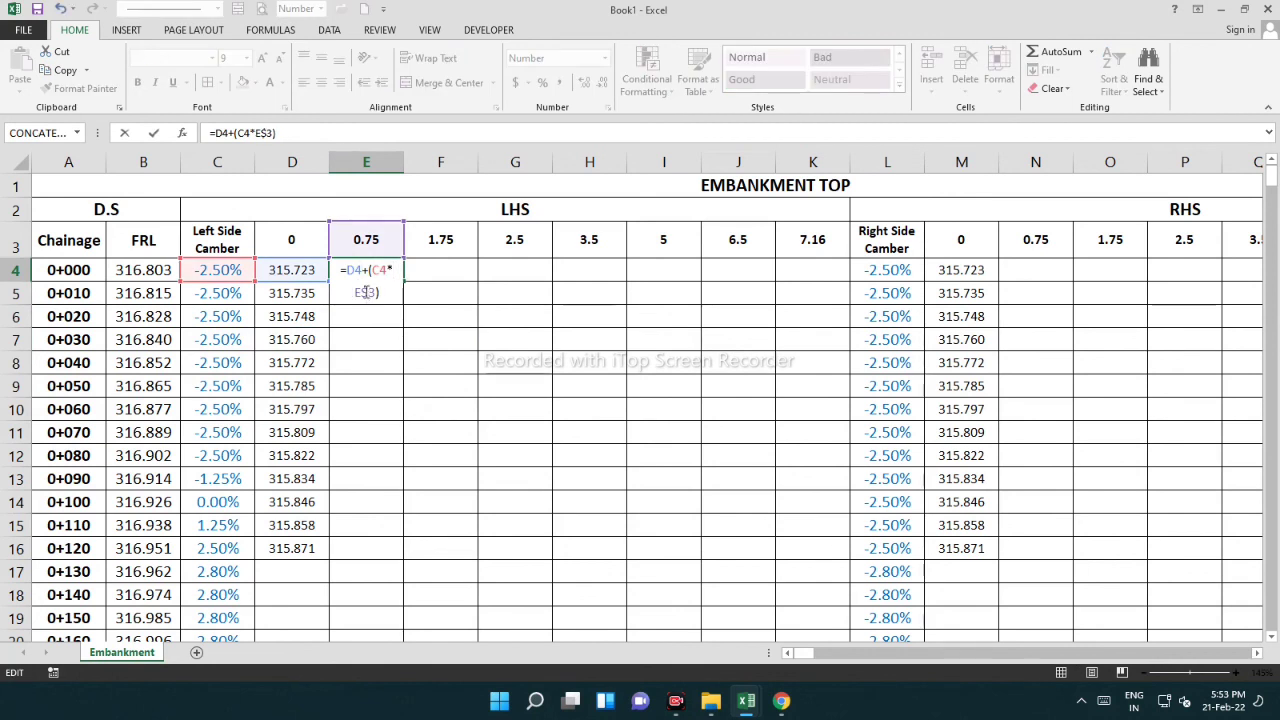
click(366, 292)
key(BackSpace)
key(Return)
Fill the E4 formula with its relative offset reference down to E10 and check the references in E9
click(396, 280)
drag(404, 284, 406, 422)
double_click(382, 386)
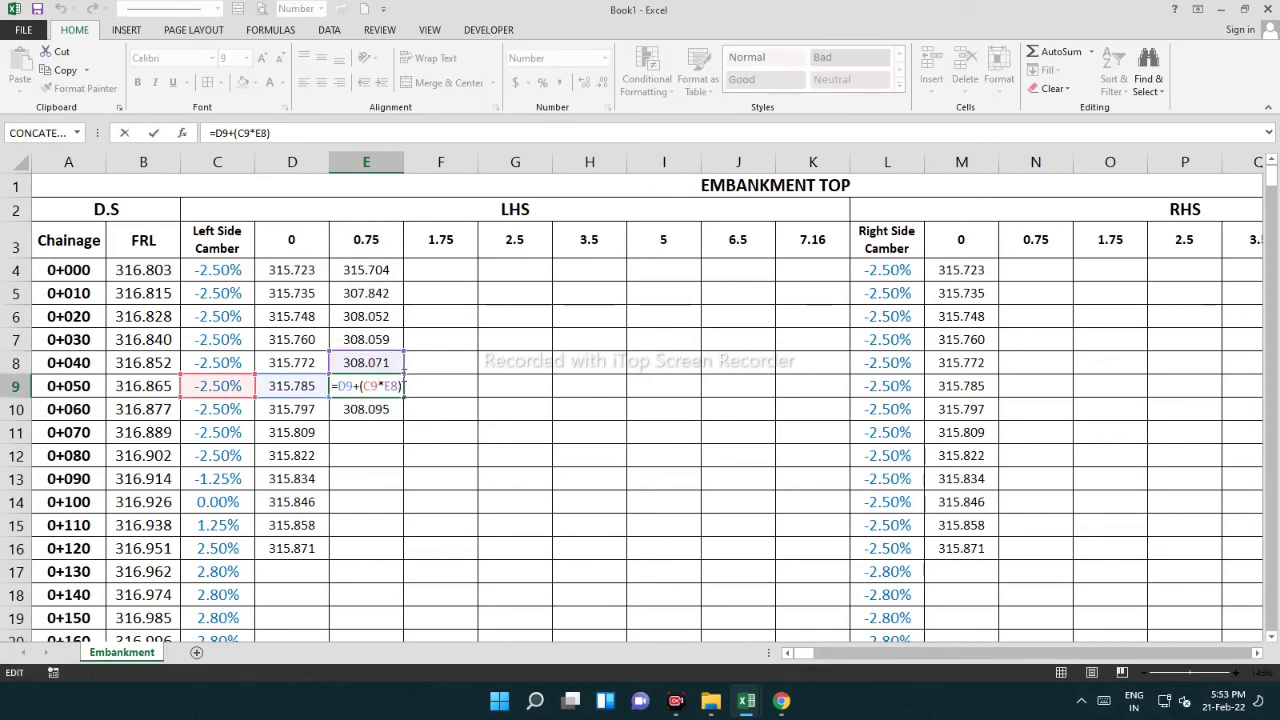
key(Return)
click(380, 251)
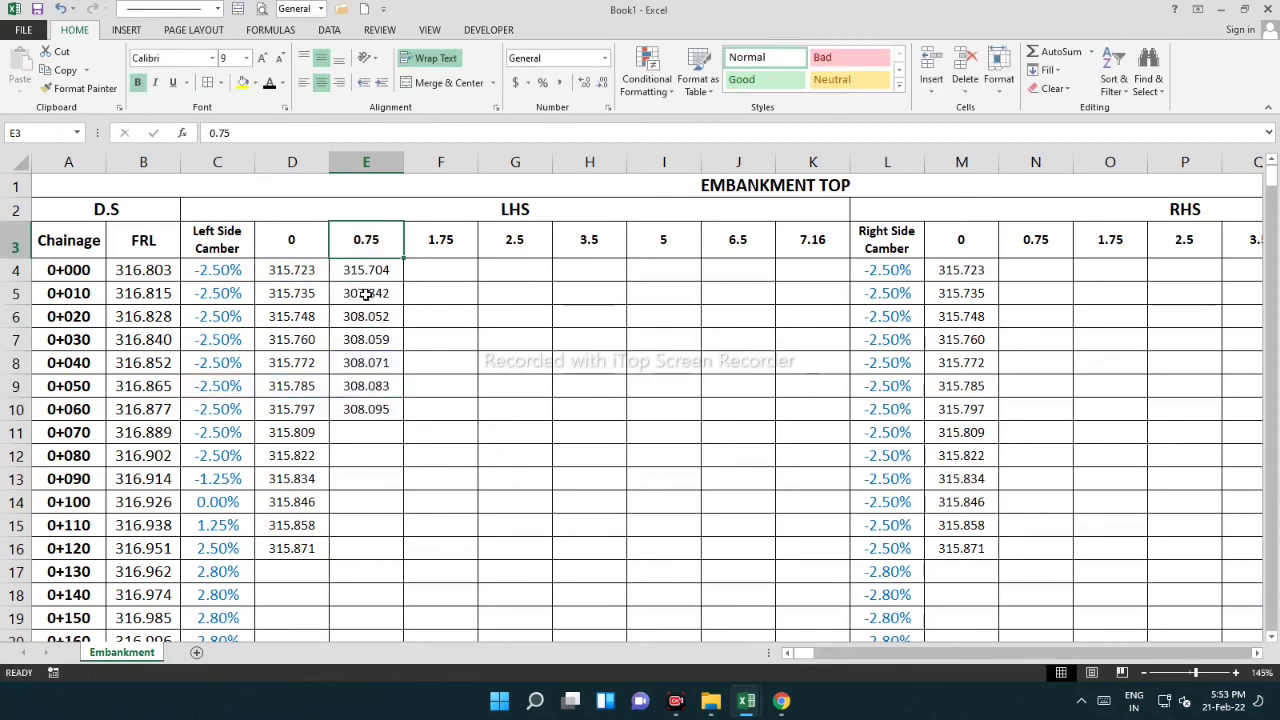
Change the formula in E5 to =D5+(C5*$E$4) and fill it down to E16
double_click(367, 293)
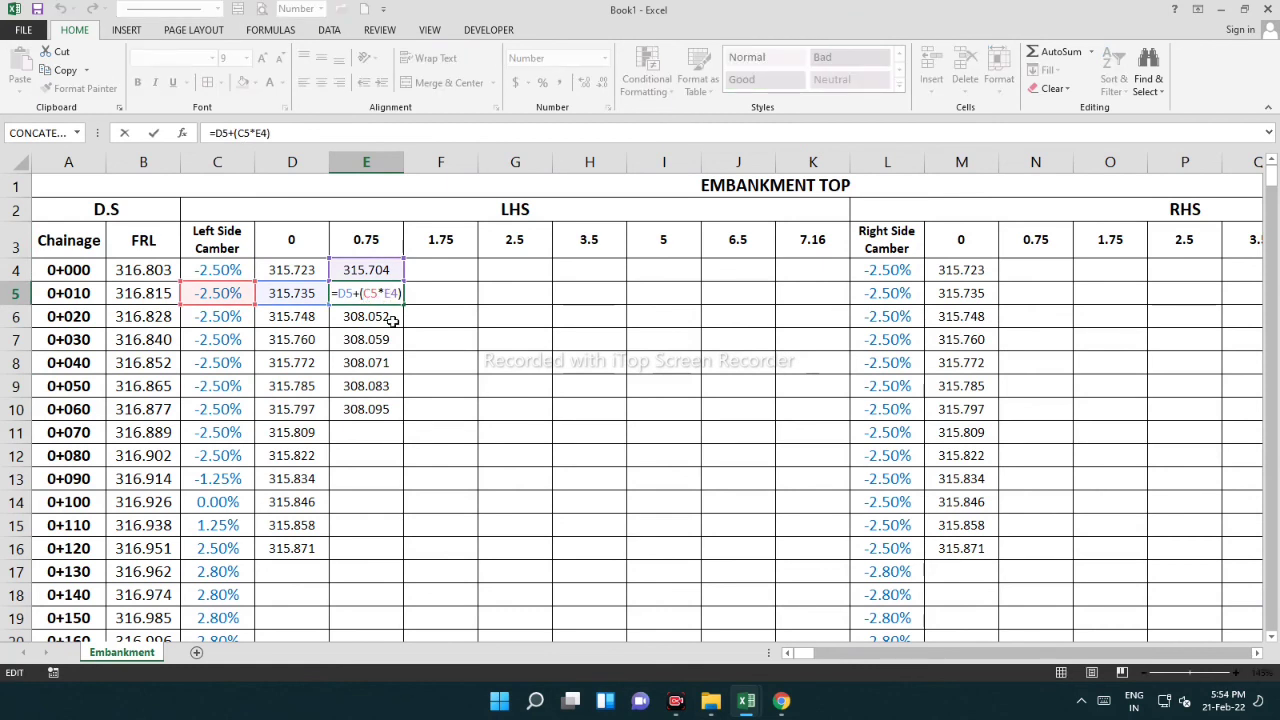
key(F4)
key(Return)
click(383, 292)
drag(403, 304, 402, 550)
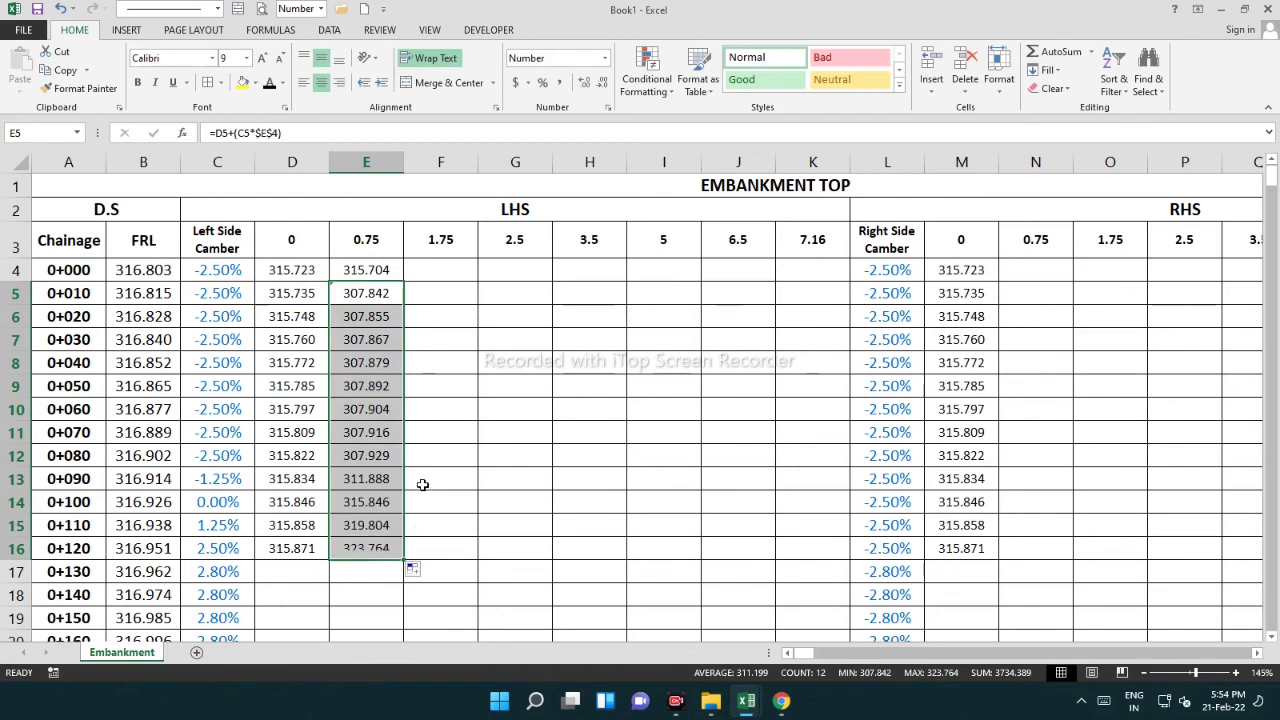
Enter the LHS level formula =D4+(C4*$F$3) in F4 for the 1.75 offset
click(442, 276)
text(=)
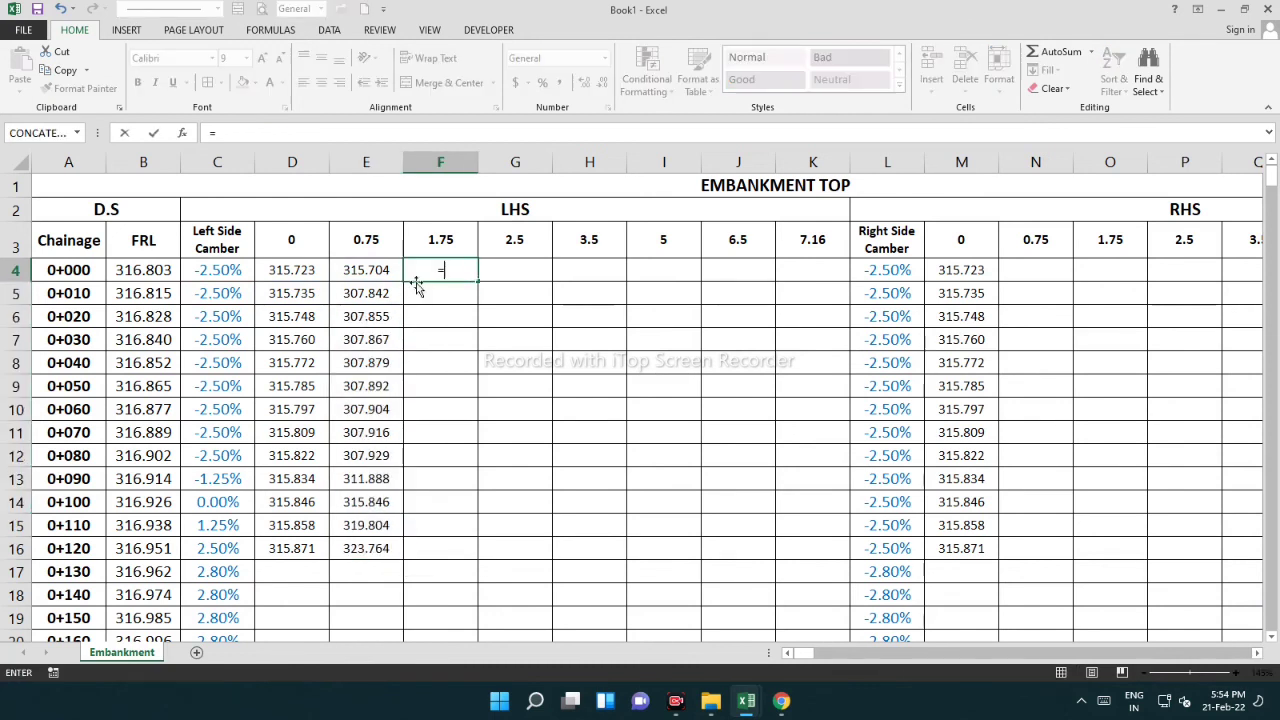
click(283, 271)
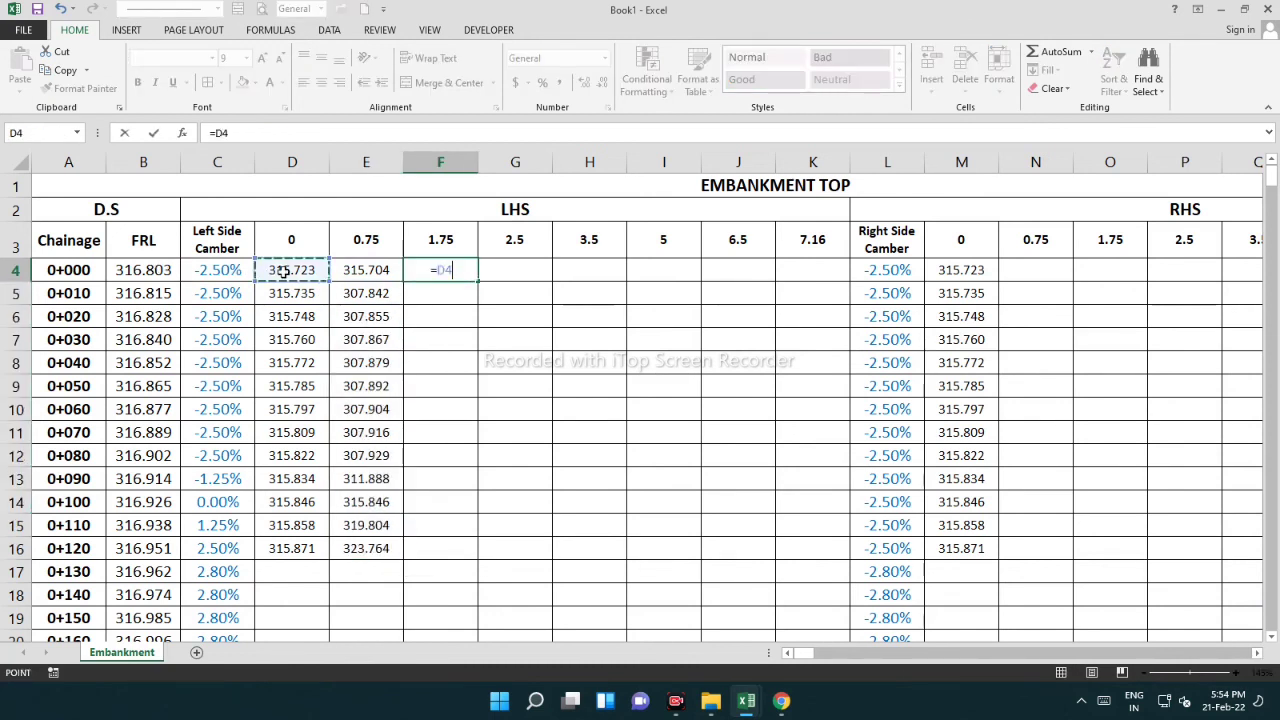
text(+()
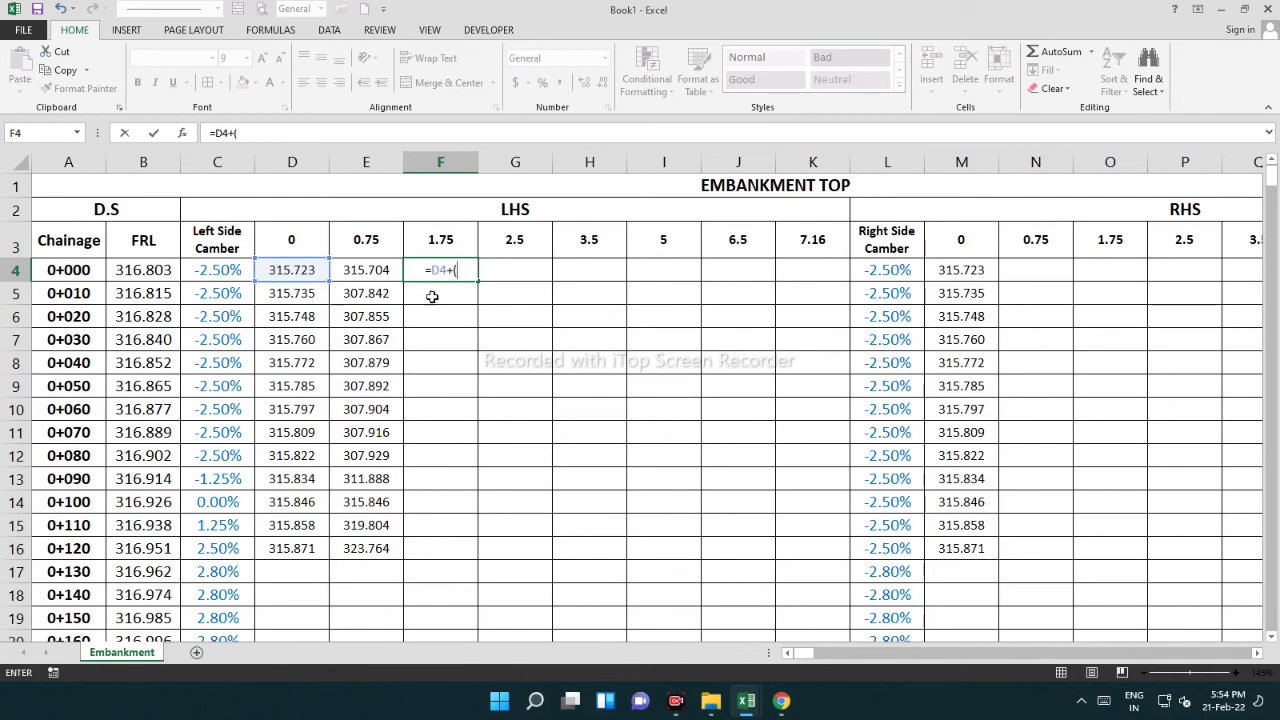
click(221, 270)
text(*)
click(438, 240)
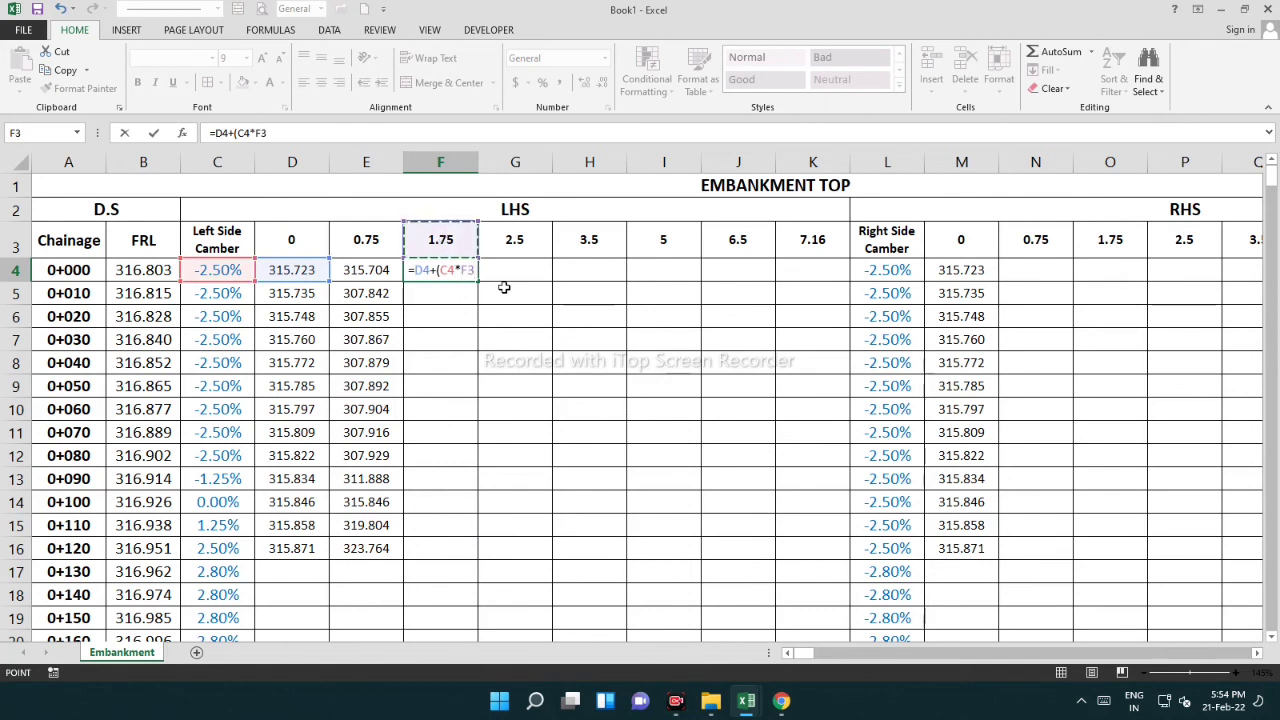
key(F4)
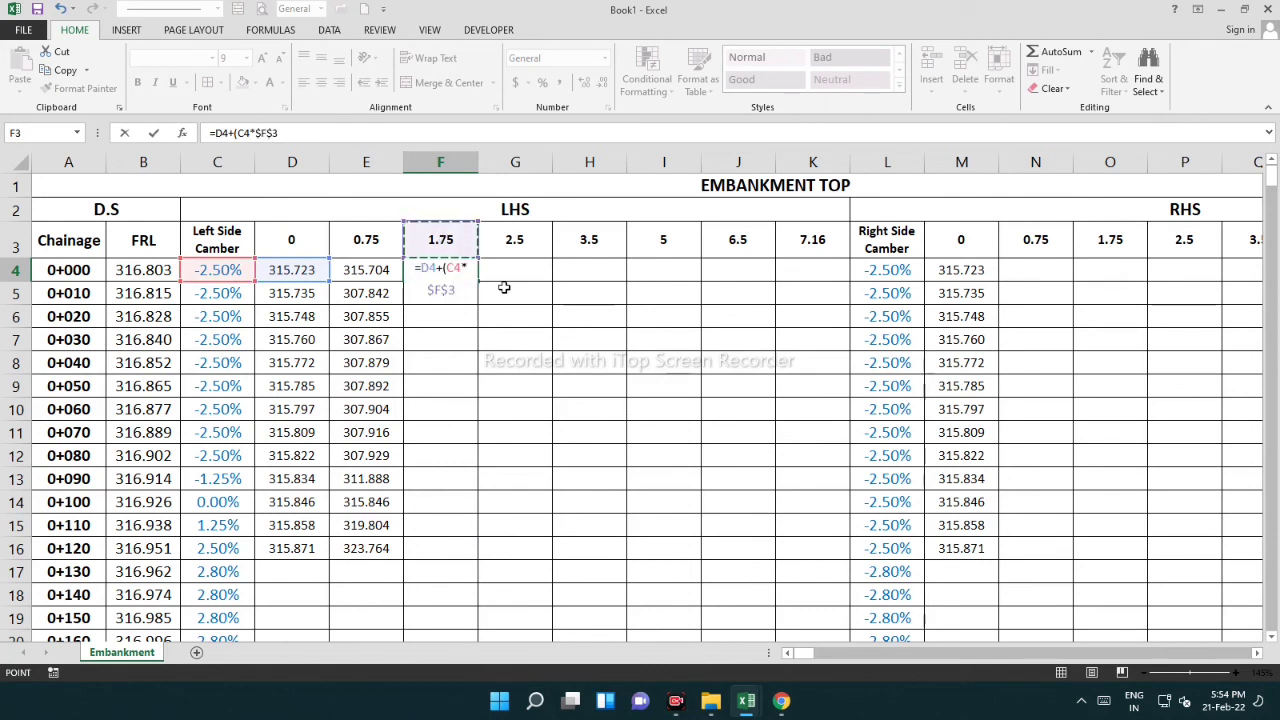
text())
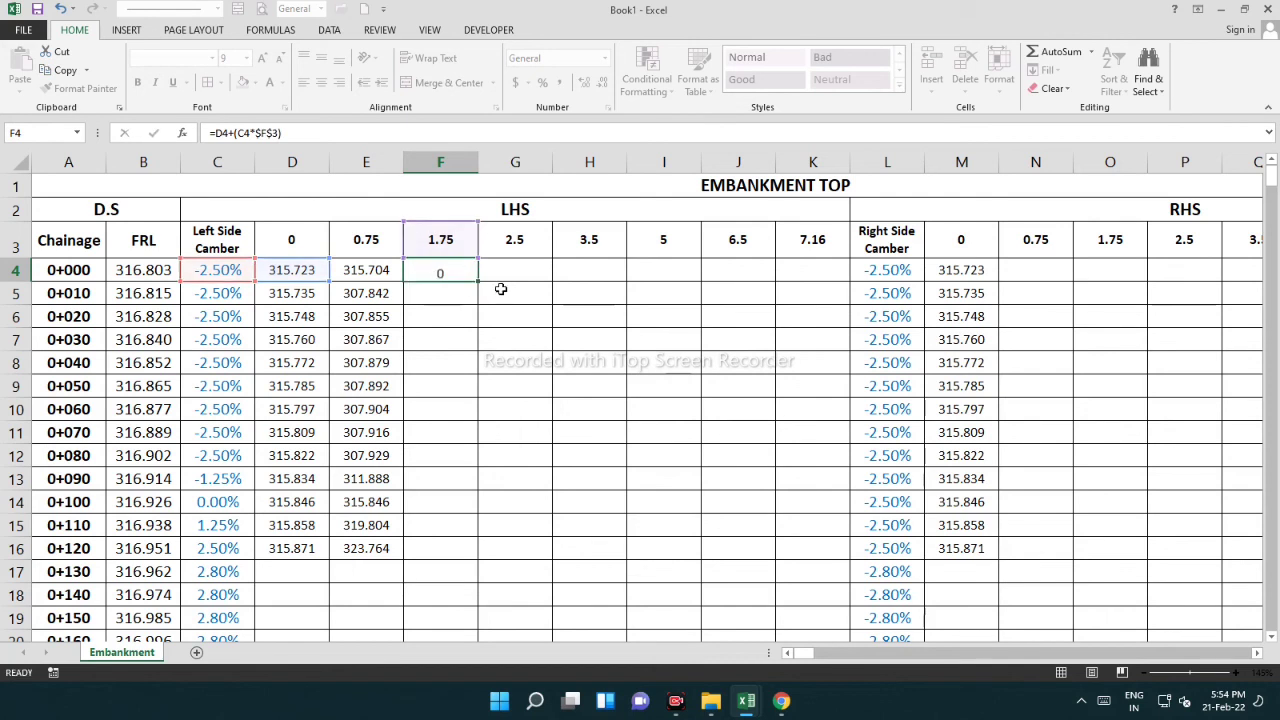
key(Return)
Fill the F4 formula down to F16 and format the column's levels as numbers with three decimal places
click(438, 267)
drag(480, 283, 470, 557)
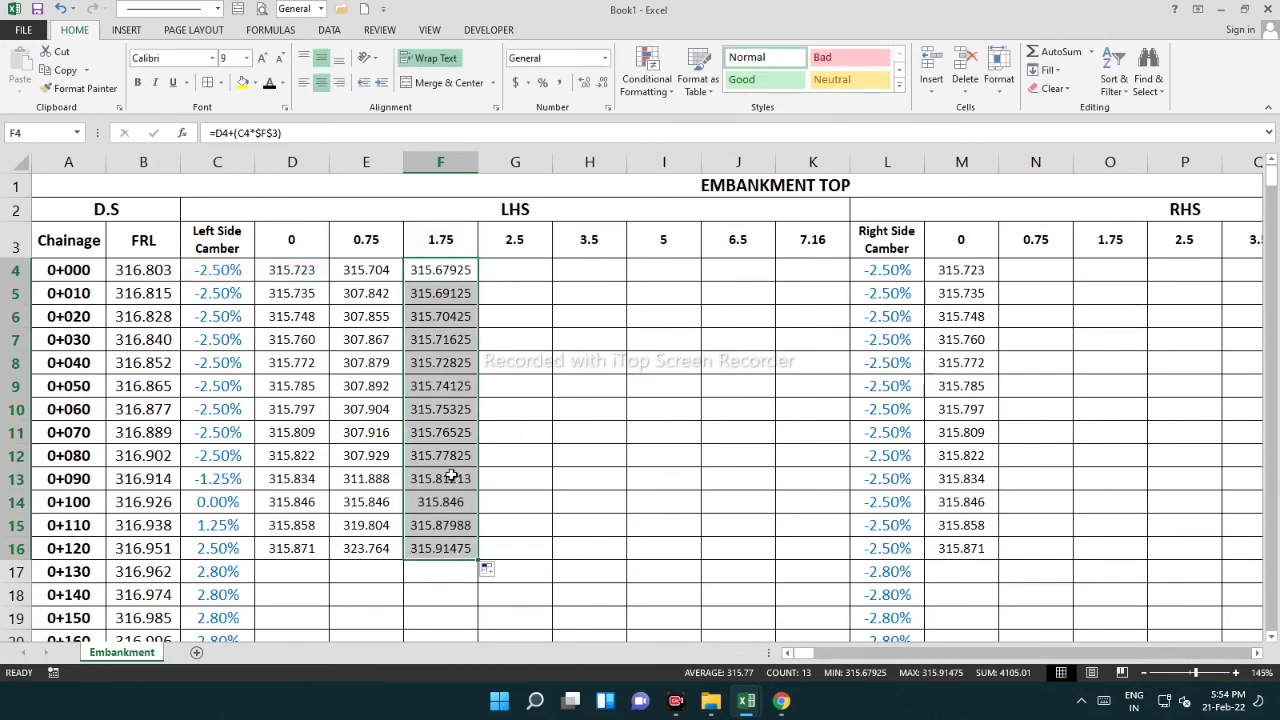
key(ctrl+1)
click(666, 124)
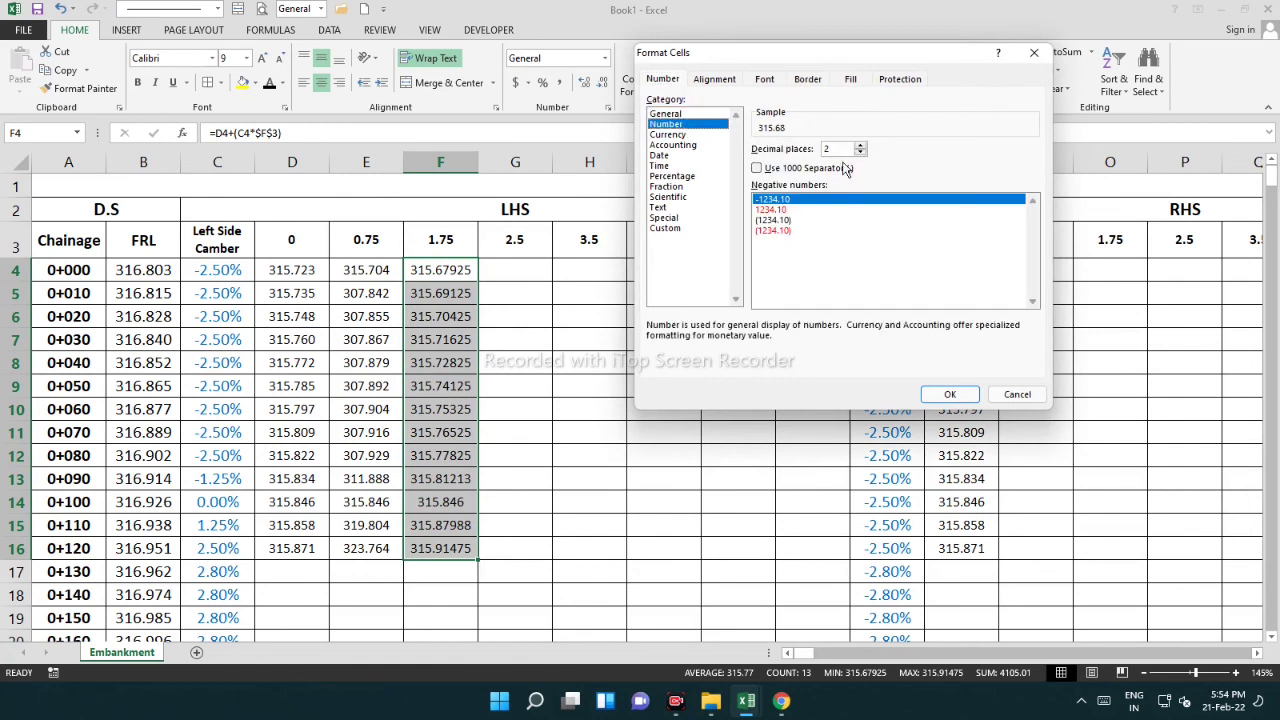
click(860, 147)
click(949, 395)
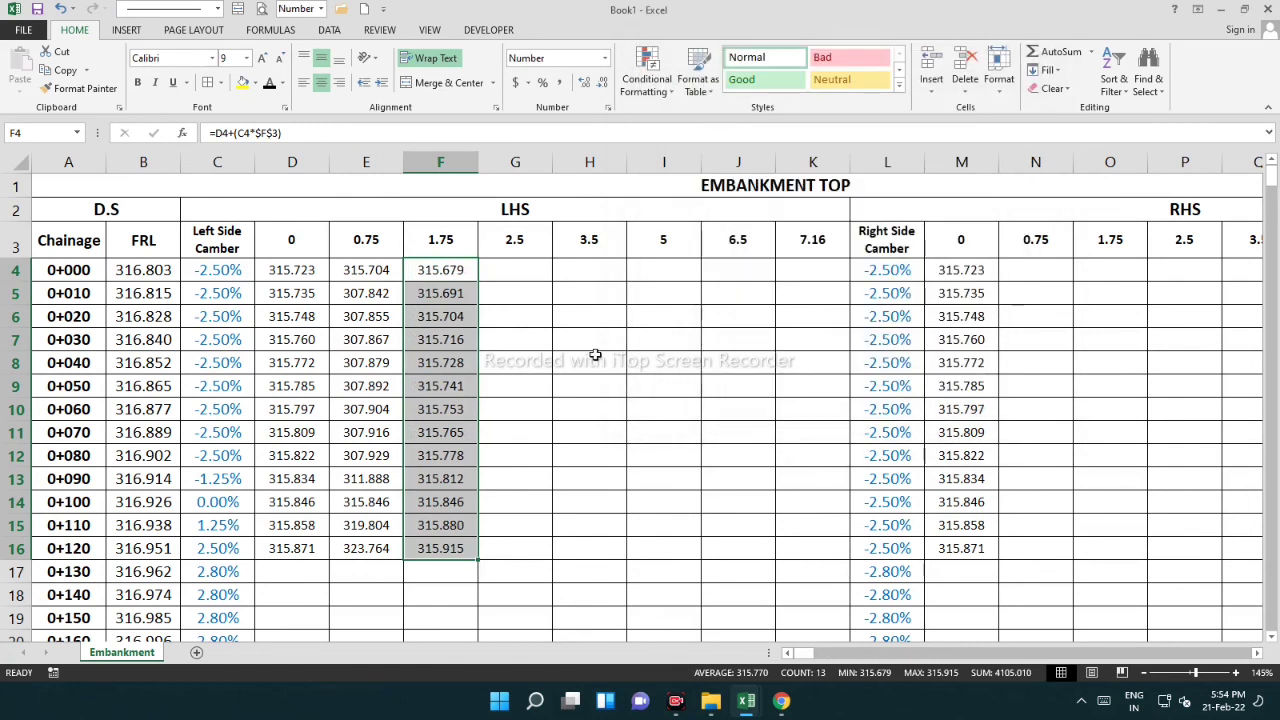
click(520, 318)
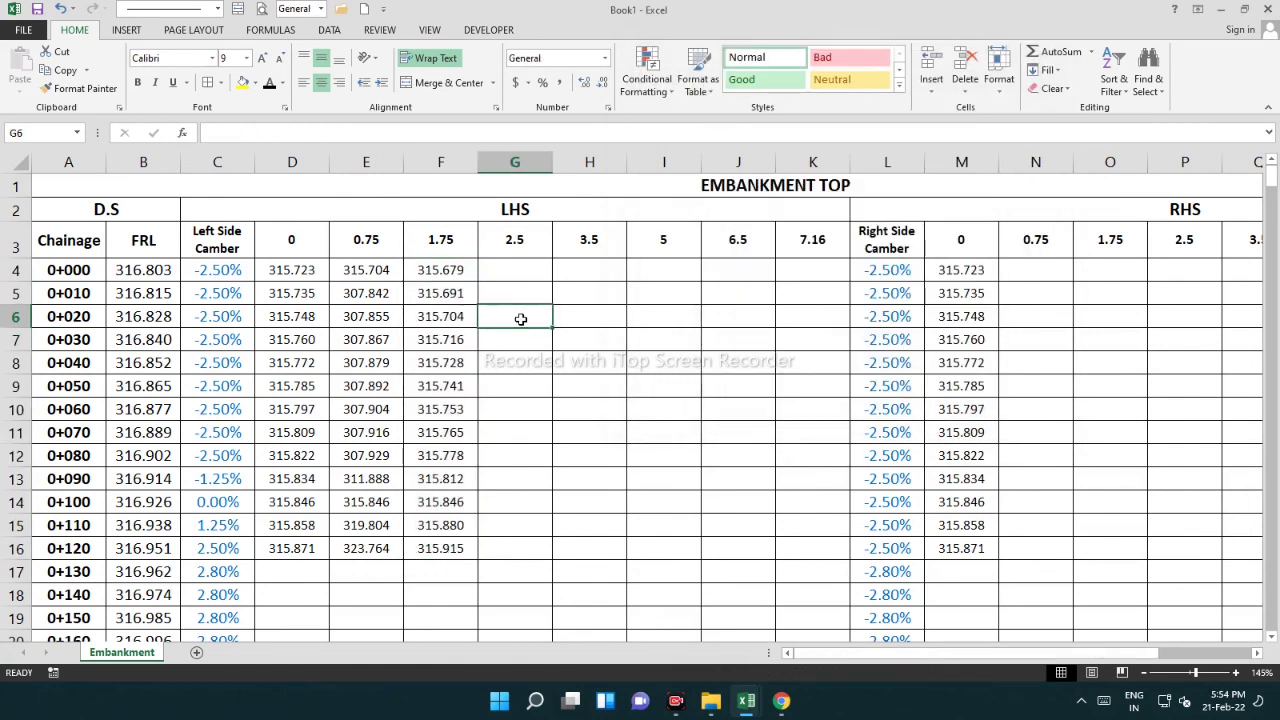
Enter the RHS level formula =M4+(L4*$N$3) in N4 for the 0.75 offset
drag(1012, 270, 1110, 340)
click(1033, 267)
text(=)
click(968, 270)
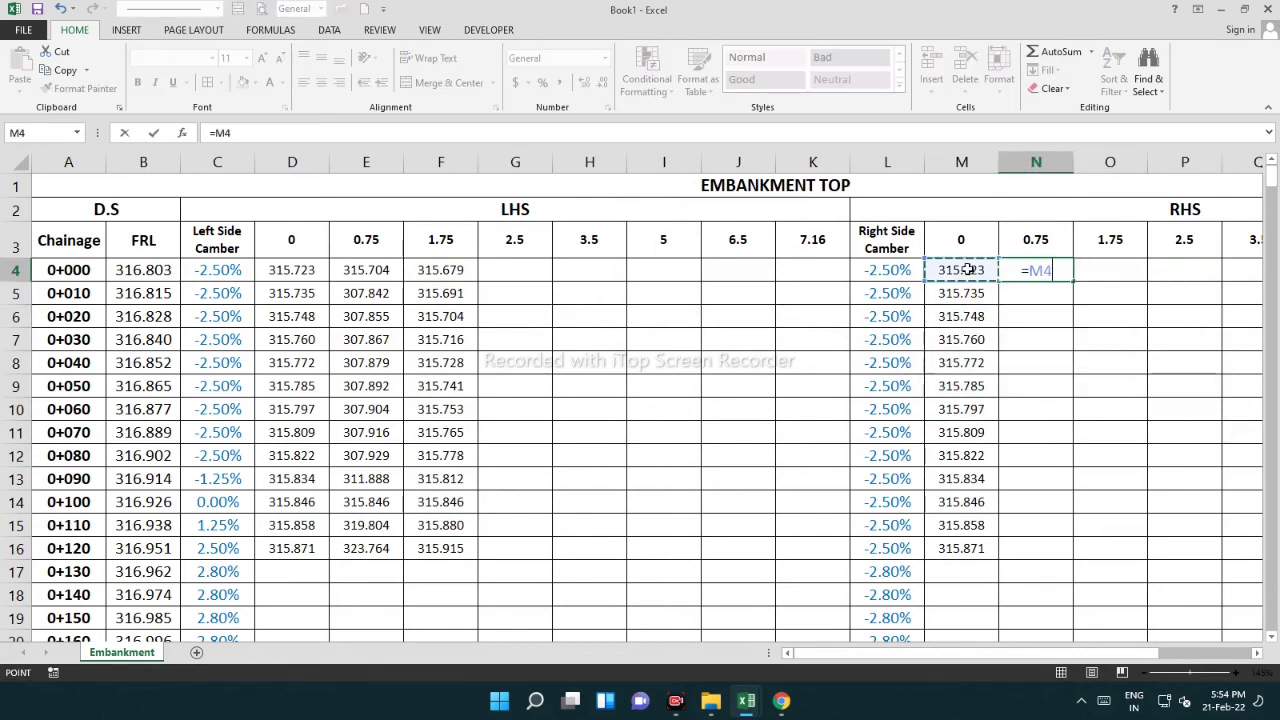
text(+()
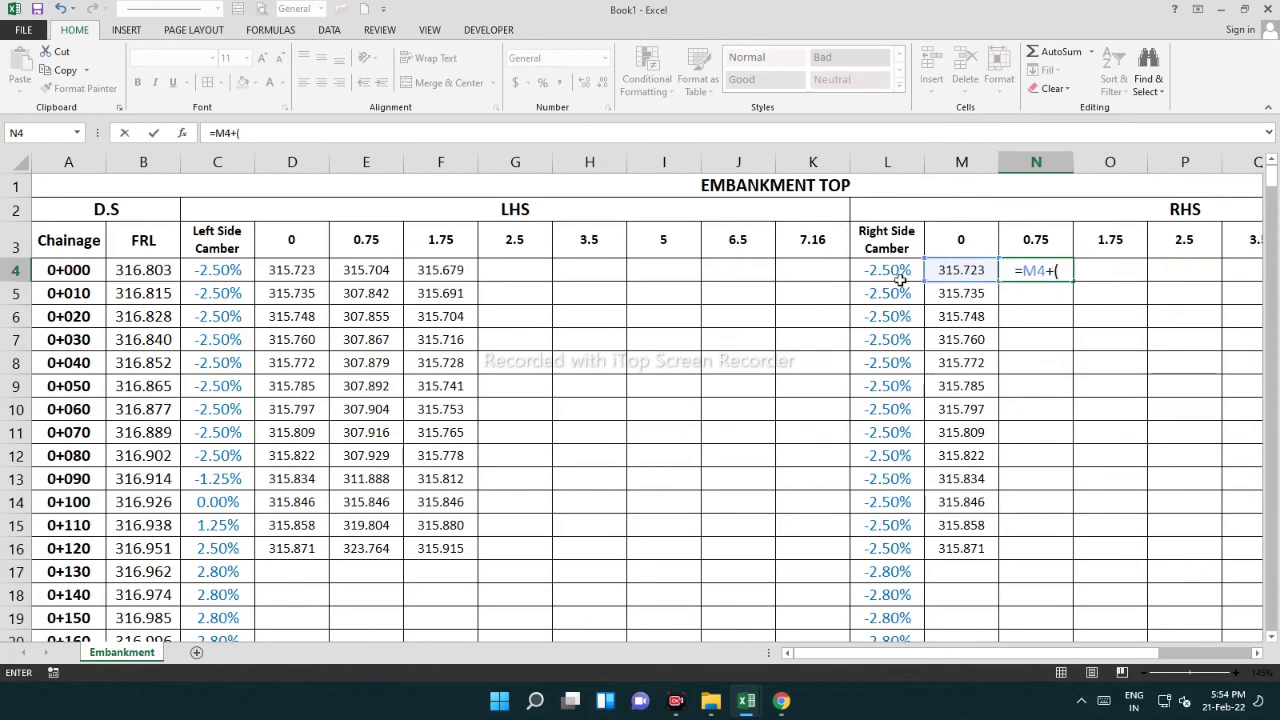
click(908, 267)
text(*)
click(1040, 243)
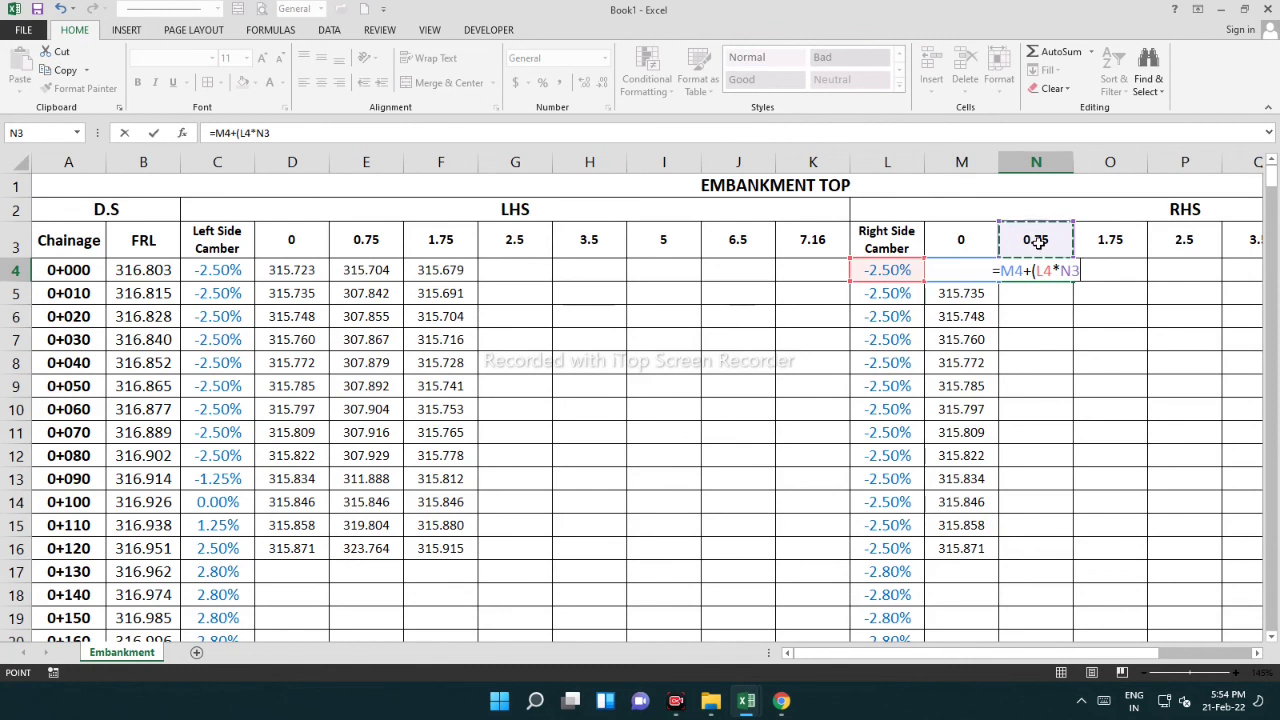
key(F4)
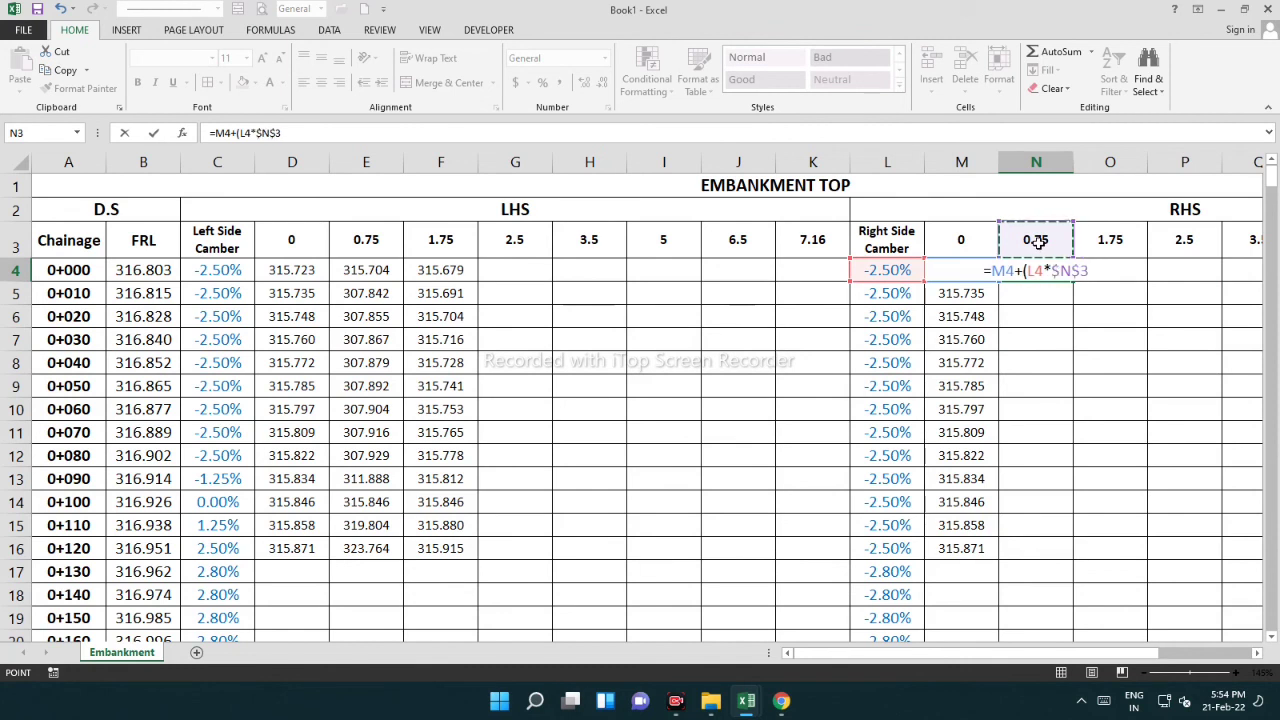
key(Return)
Fill the N4 formula down to N16 and copy the formatting of M4:M16 onto the filled levels
click(1066, 277)
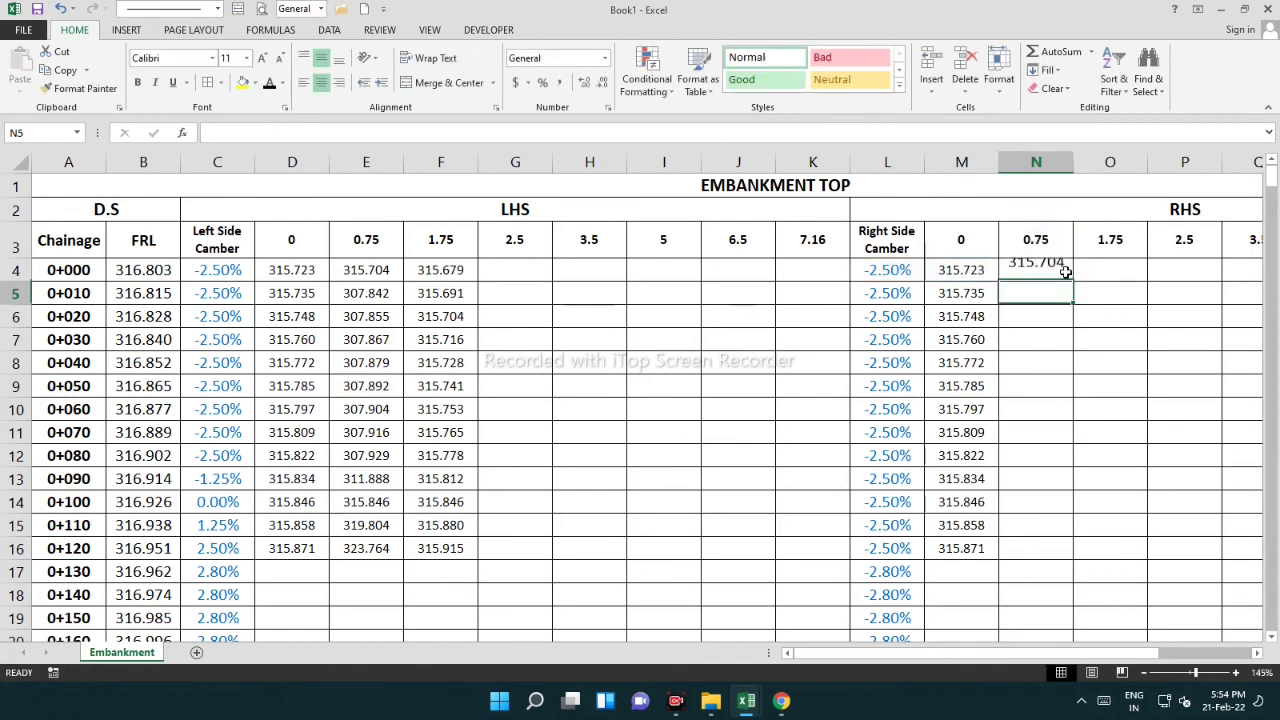
drag(1071, 284, 1066, 552)
click(559, 388)
drag(946, 271, 955, 548)
click(79, 88)
mouse_move(1063, 277)
mouse_down()
mouse_move(1074, 420)
mouse_move(1050, 548)
mouse_up()
click(1180, 316)
click(1049, 303)
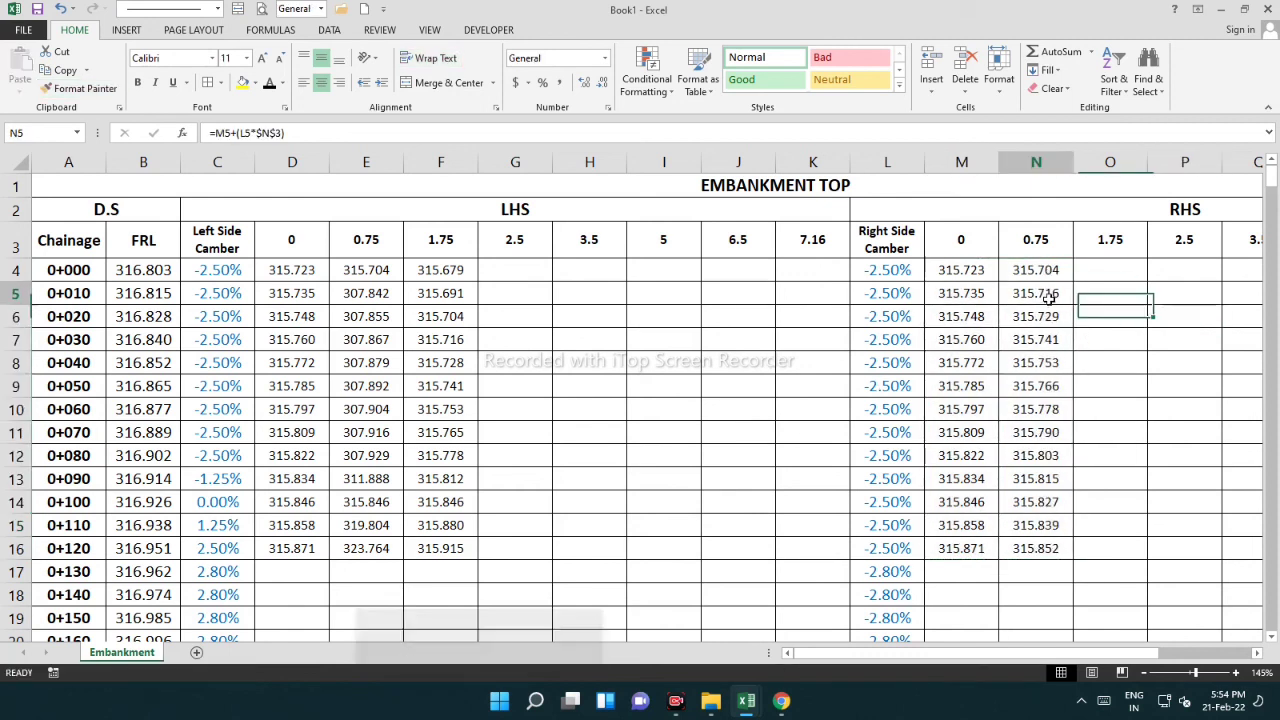
Set the left side camber in C4, at chainage 0+000, to 2.5%
click(290, 278)
drag(201, 273, 450, 273)
double_click(193, 270)
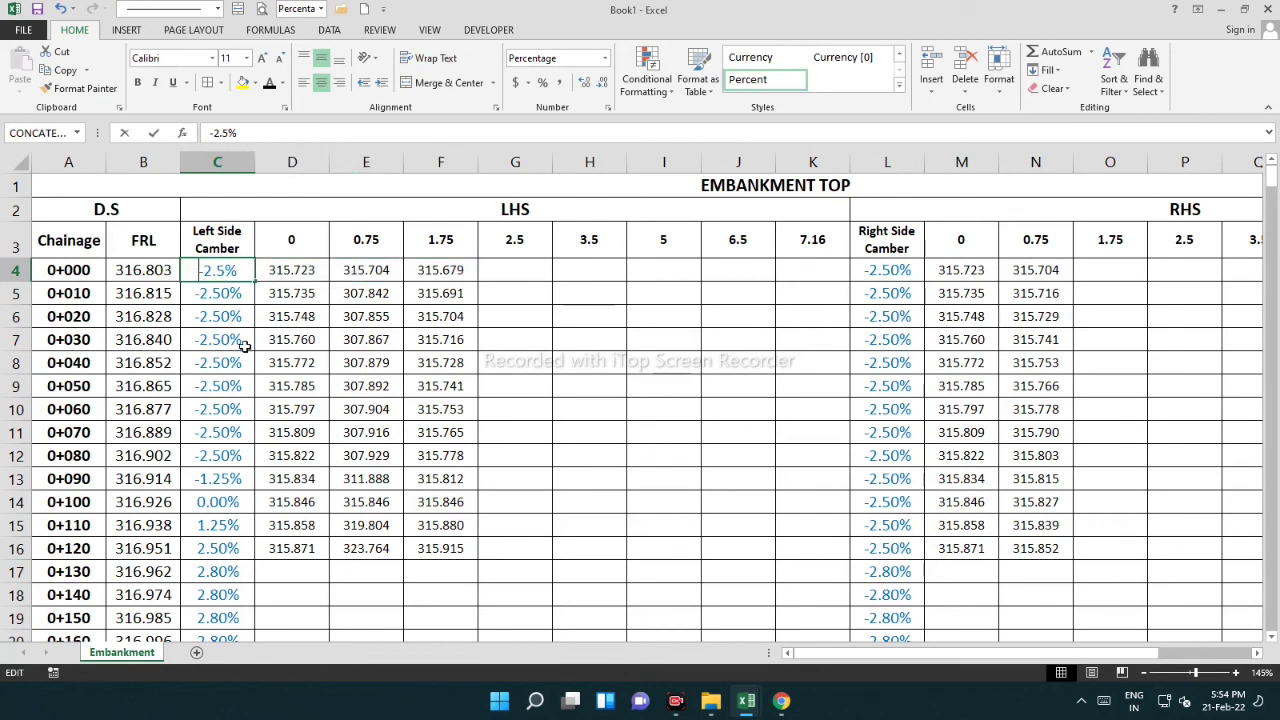
key(Delete)
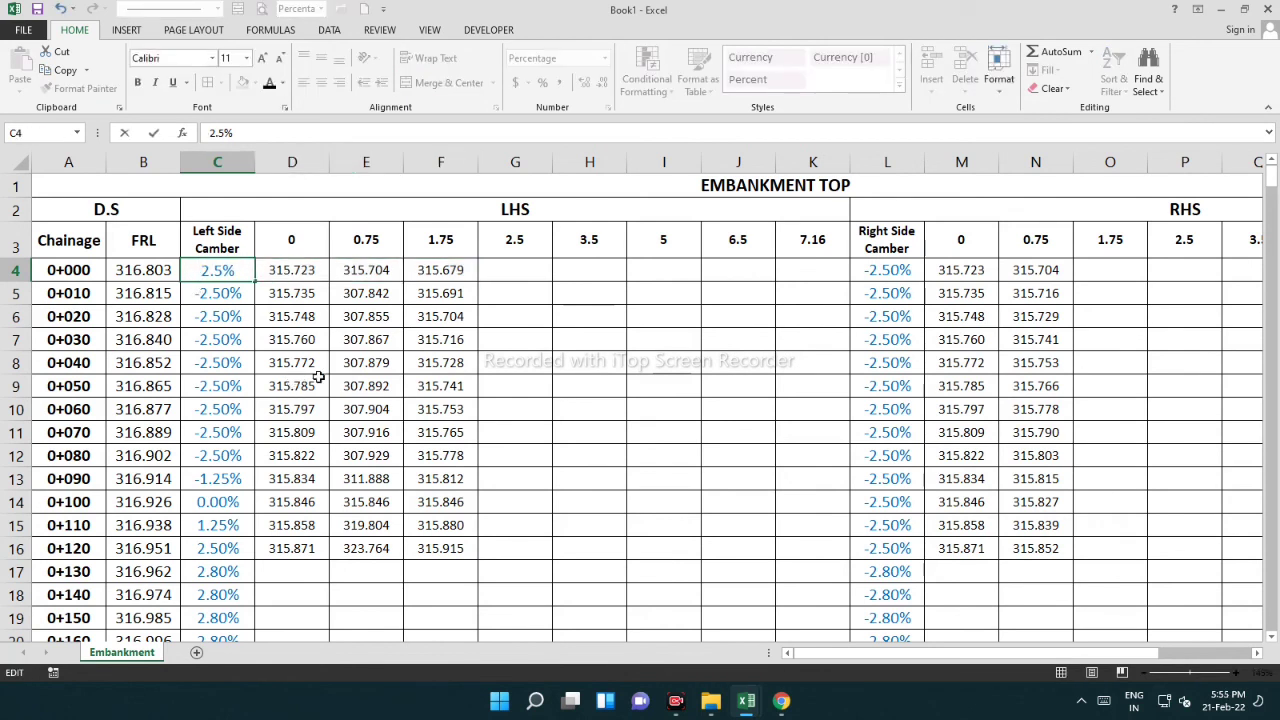
key(Return)
Examine how the LHS levels in D4:F4 respond to the positive camber
drag(378, 276, 435, 285)
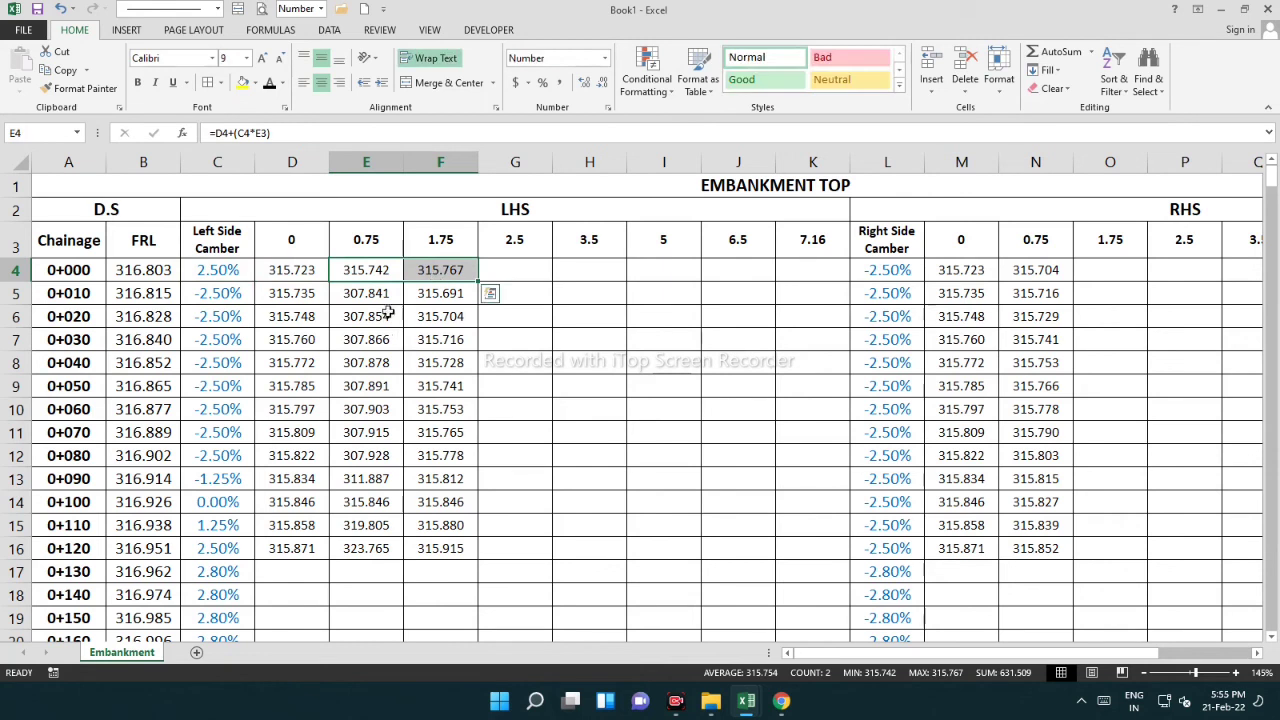
click(313, 277)
click(369, 277)
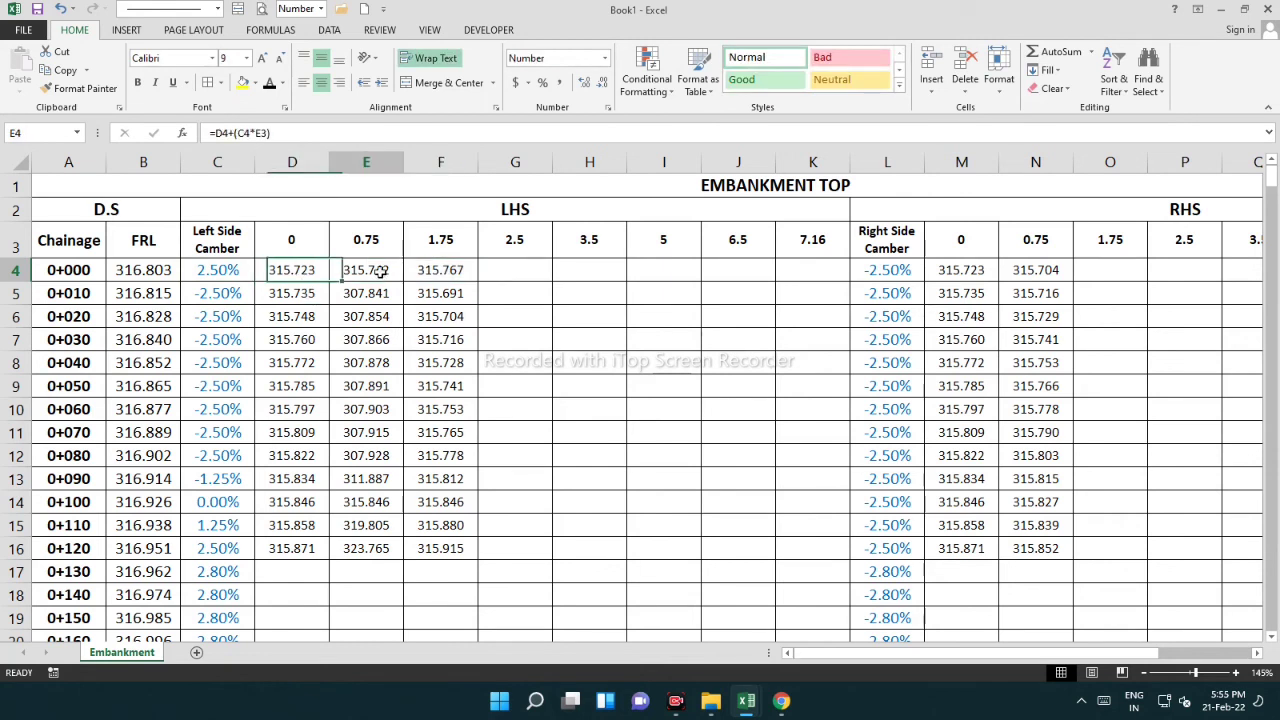
click(458, 274)
drag(300, 272, 455, 272)
click(321, 271)
click(384, 271)
click(481, 269)
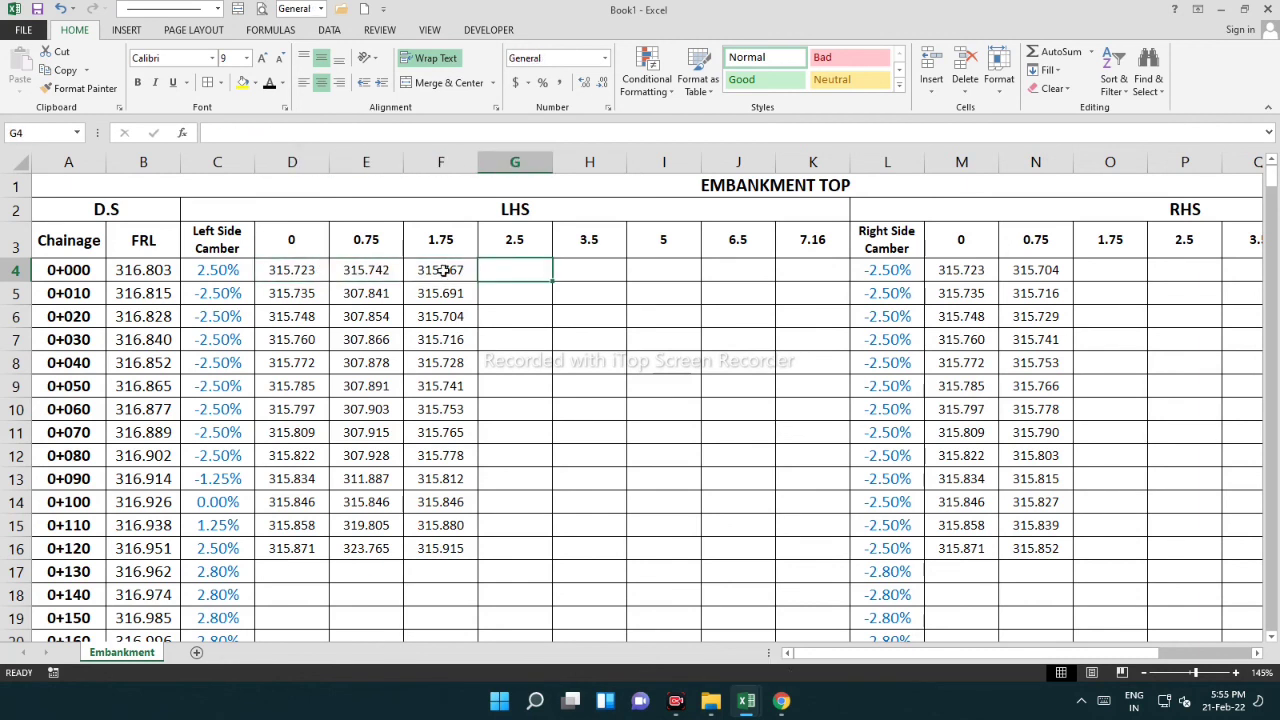
Restore the left side camber in C4 to -2.5%
click(190, 271)
text(-2.5)
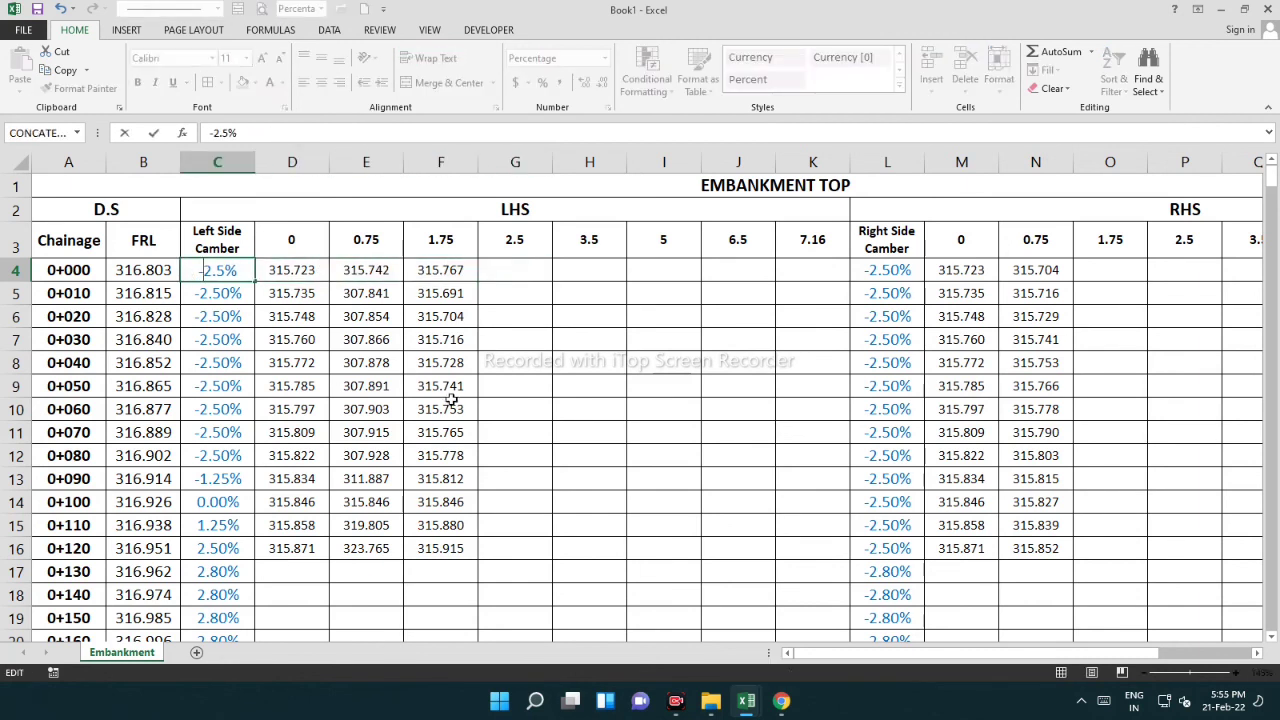
key(Return)
click(508, 310)
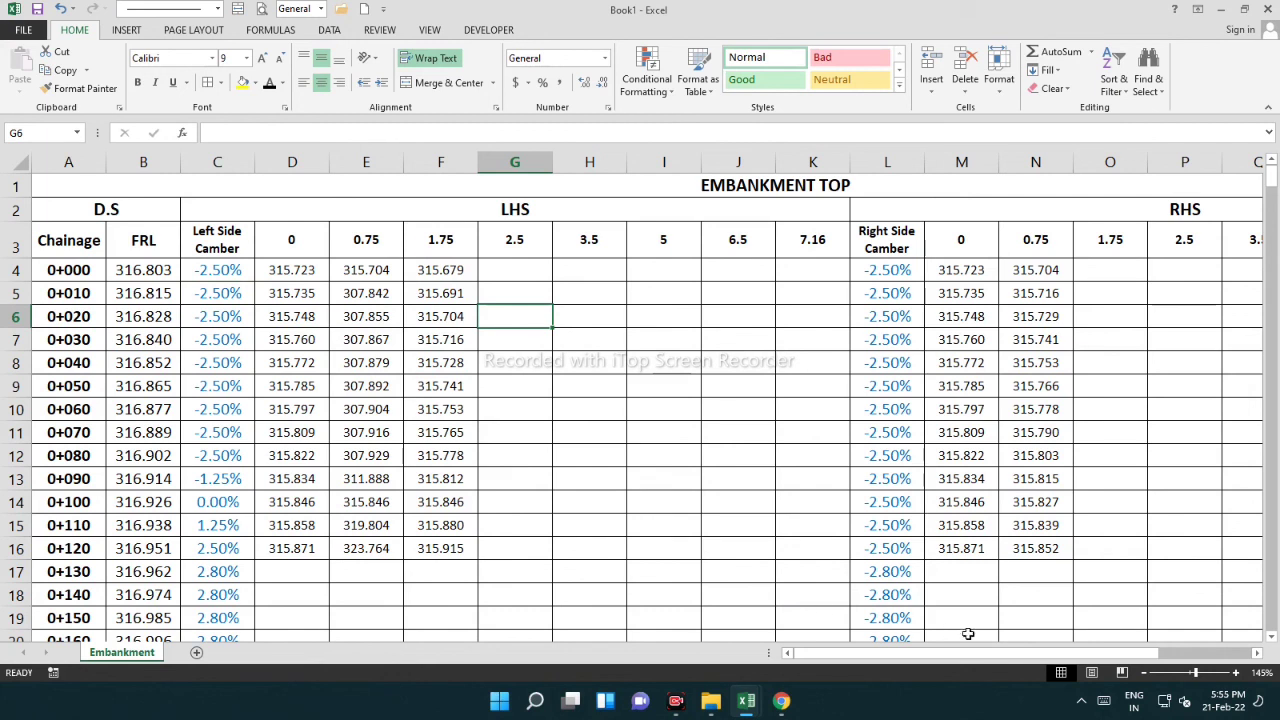
Fill the F4 formula across to K4 and correct the references in G4 to =D4+(C4*$G$3)
click(443, 270)
drag(479, 281, 826, 287)
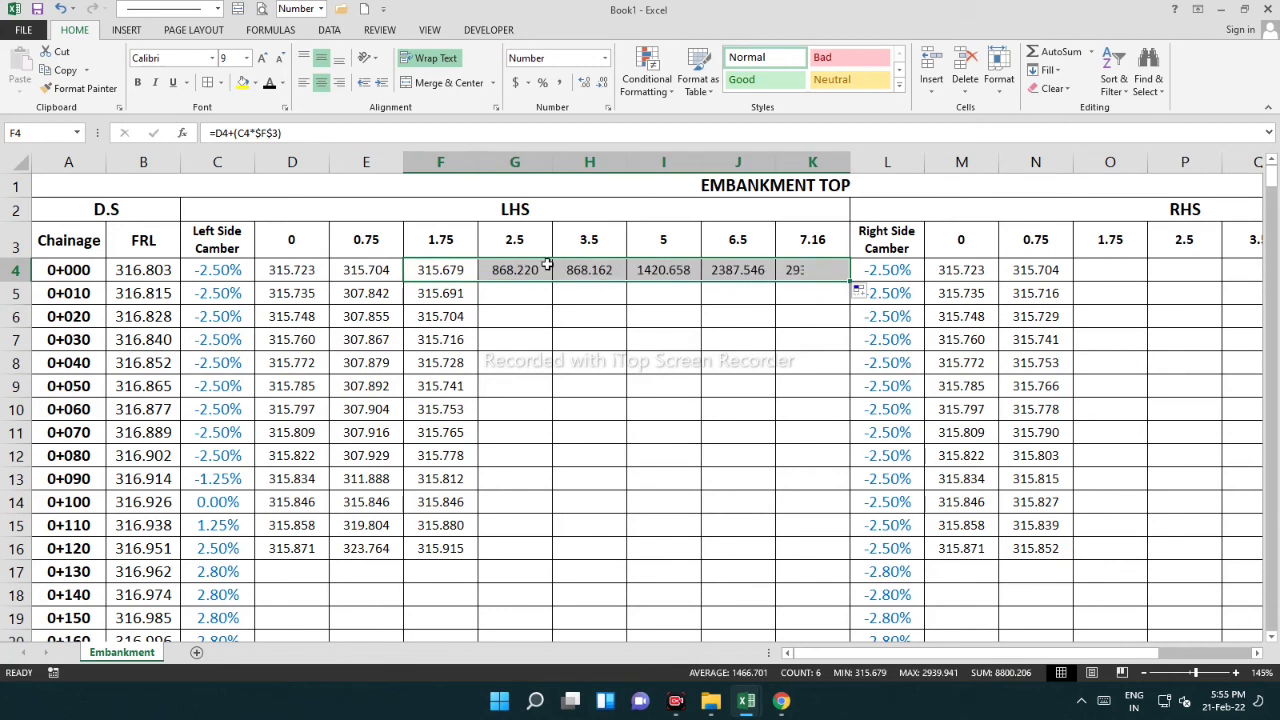
double_click(512, 270)
drag(290, 289, 237, 283)
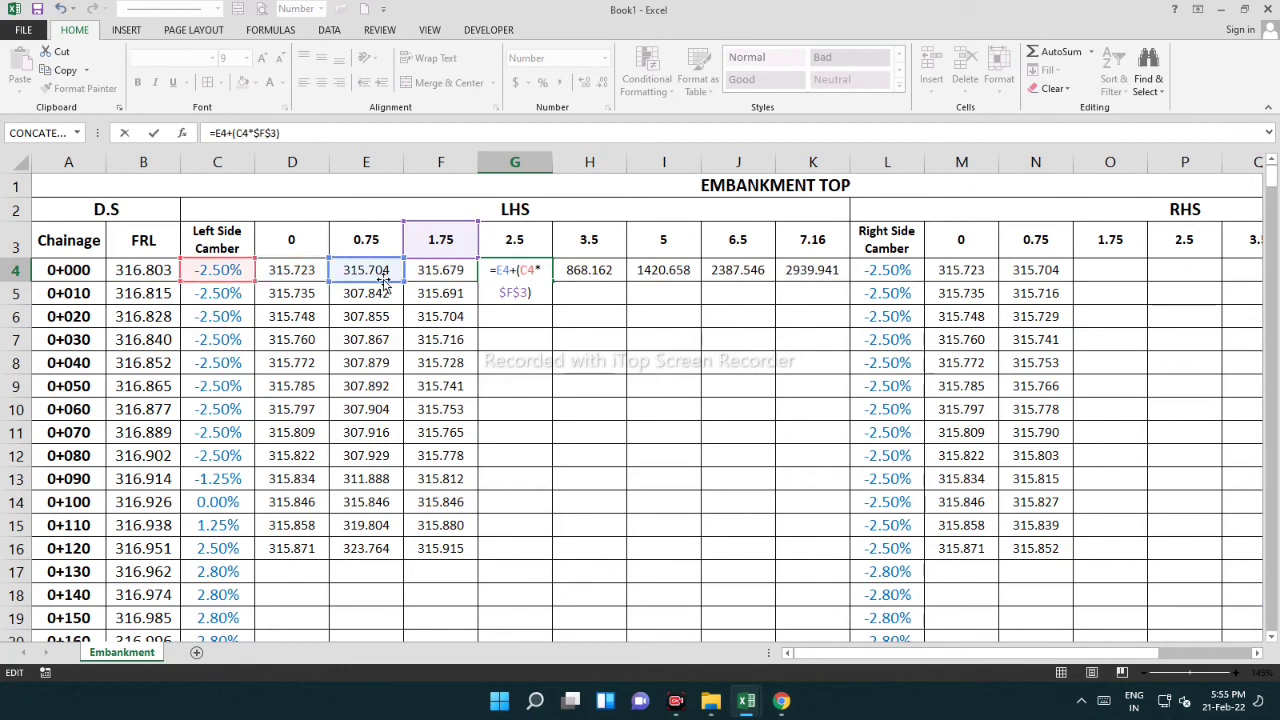
mouse_move(331, 286)
mouse_down()
mouse_move(349, 288)
mouse_move(307, 284)
mouse_up()
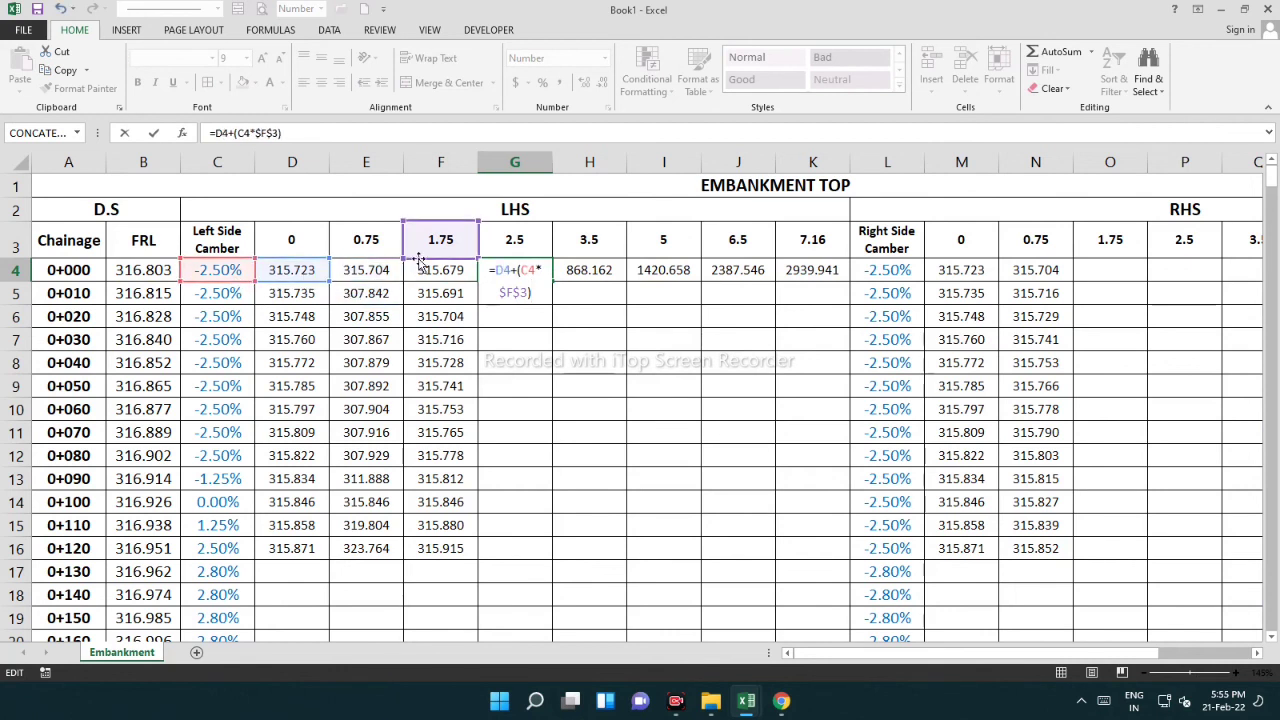
drag(445, 258, 523, 243)
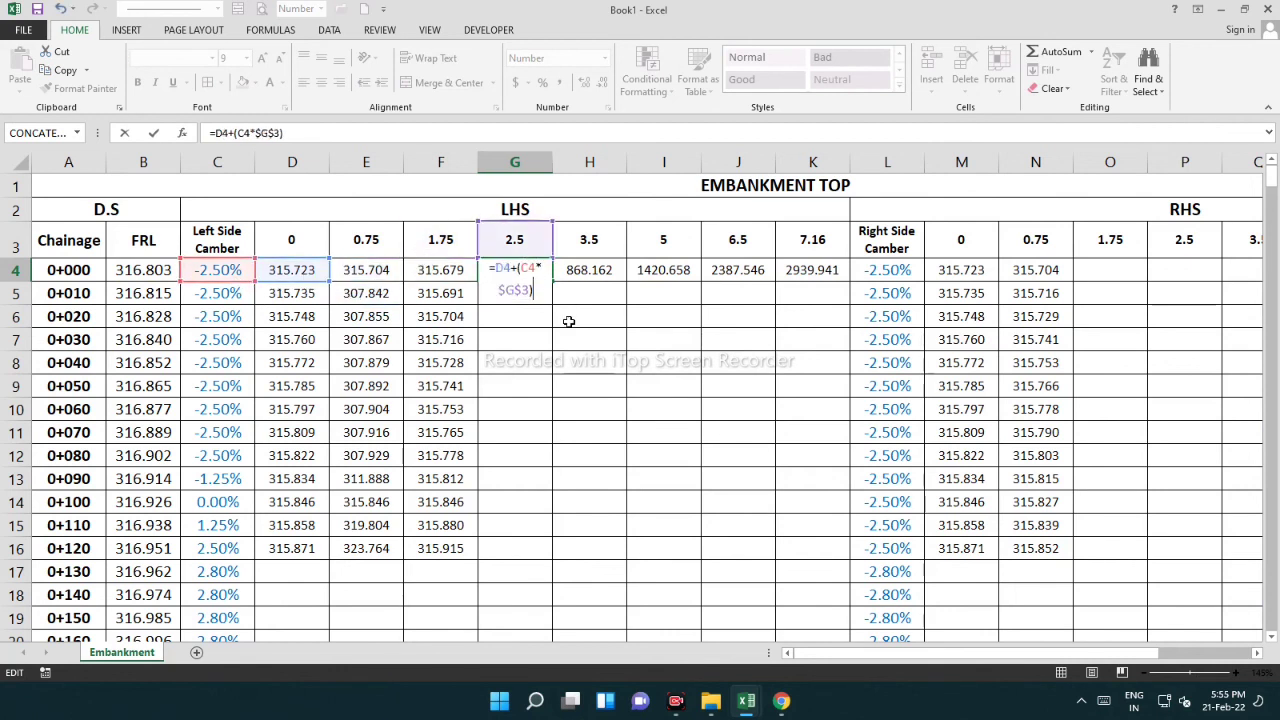
key(Return)
Correct the cell references in H4 to =D4+(C4*$H$3) for the 3.5 offset
double_click(589, 271)
drag(355, 284, 222, 282)
drag(498, 289, 309, 285)
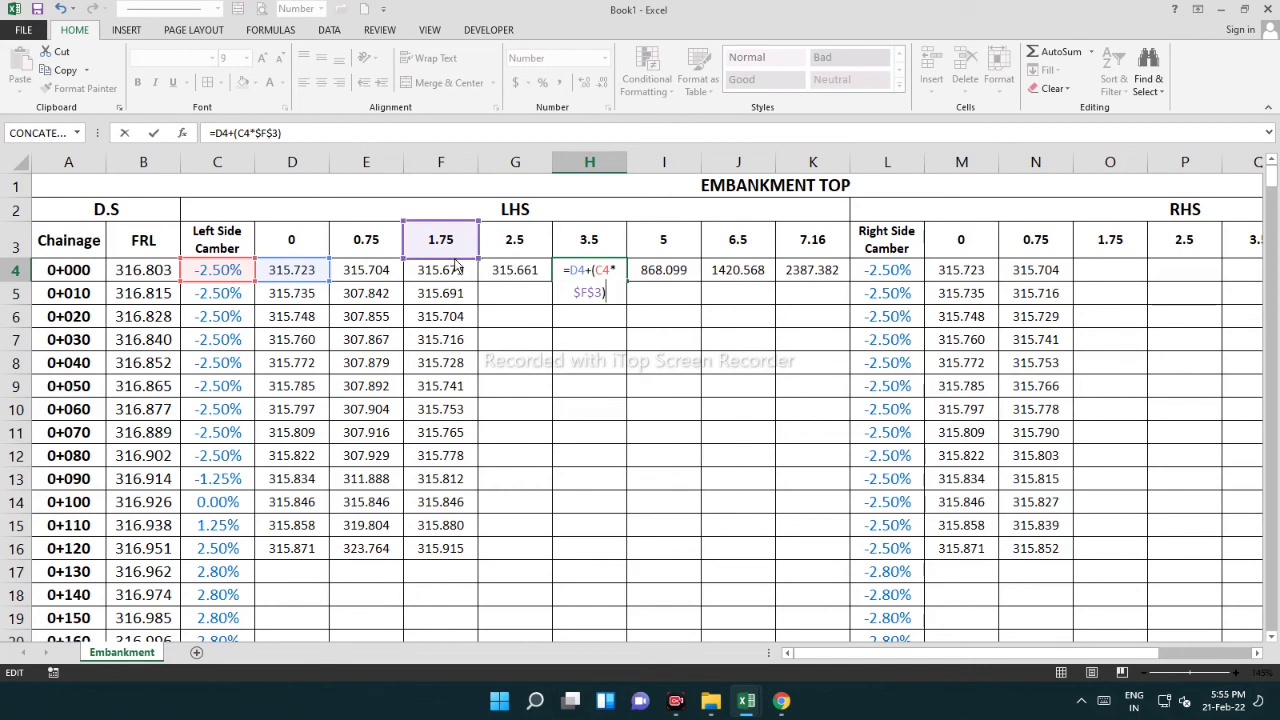
click(589, 240)
key(Return)
Correct the cell references in I4 to =D4+(C4*$I$3) for the 5 offset
double_click(663, 275)
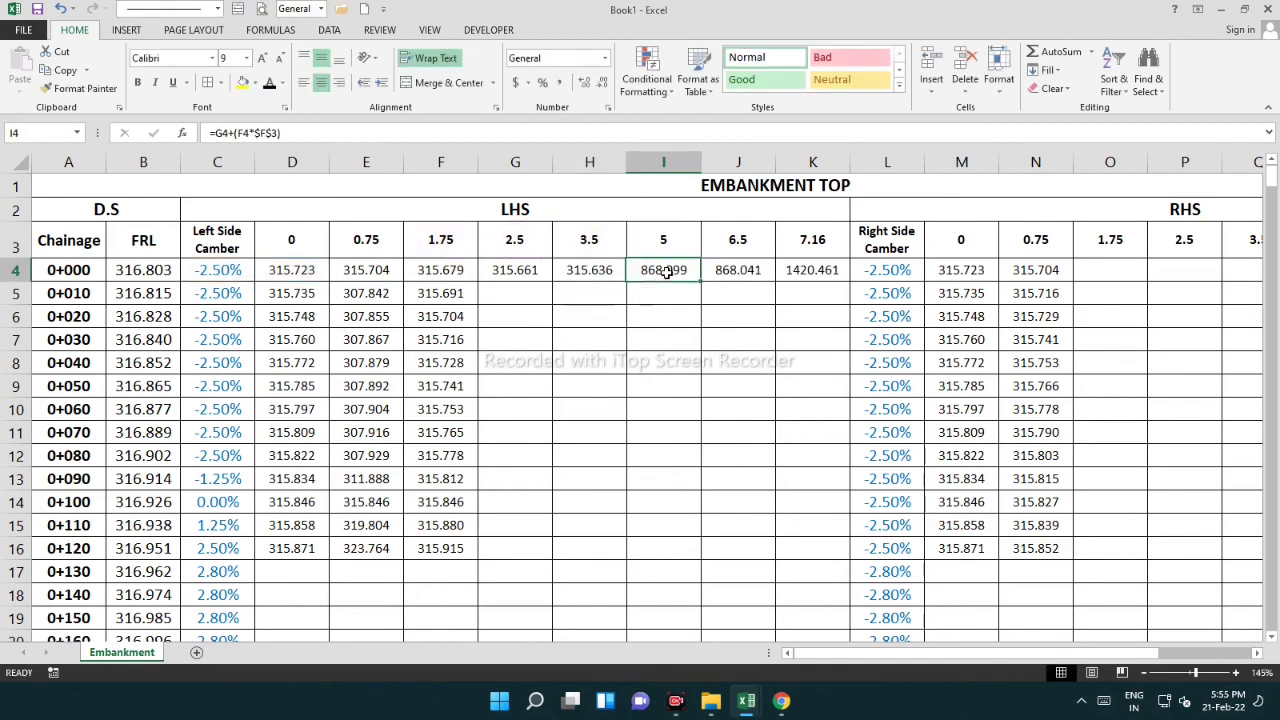
drag(242, 280, 206, 271)
drag(422, 258, 665, 247)
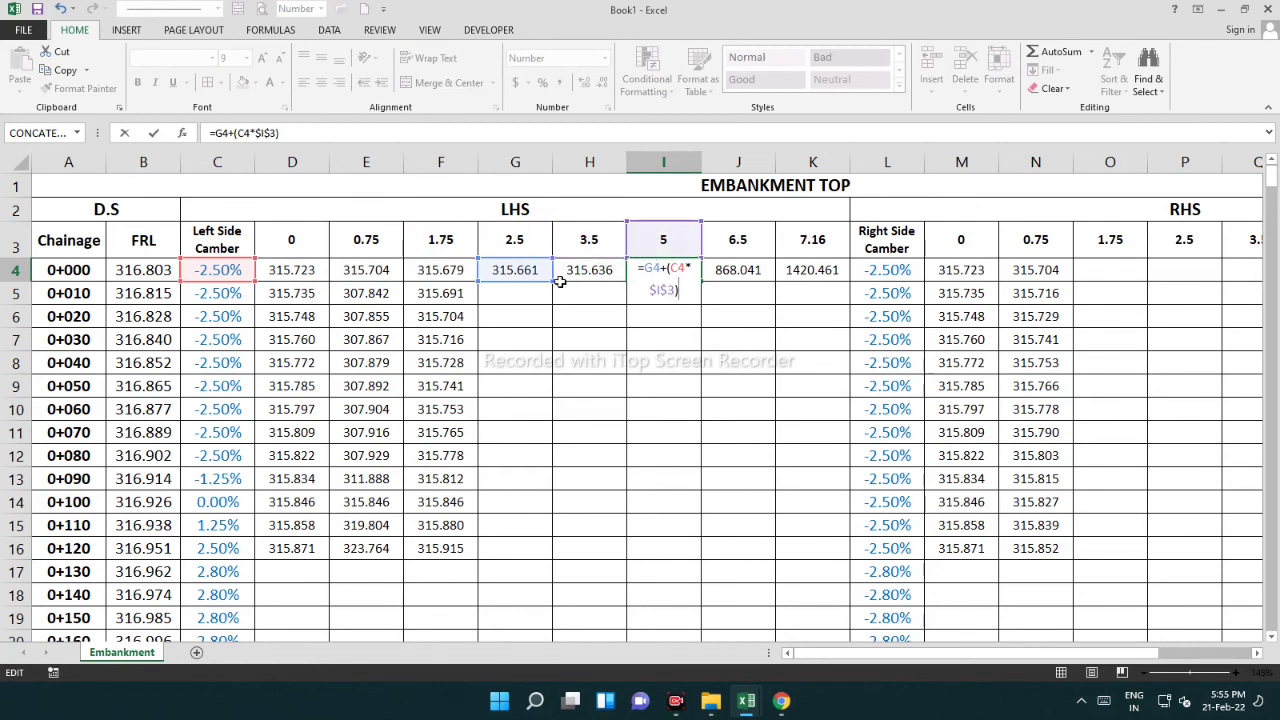
drag(531, 283, 312, 284)
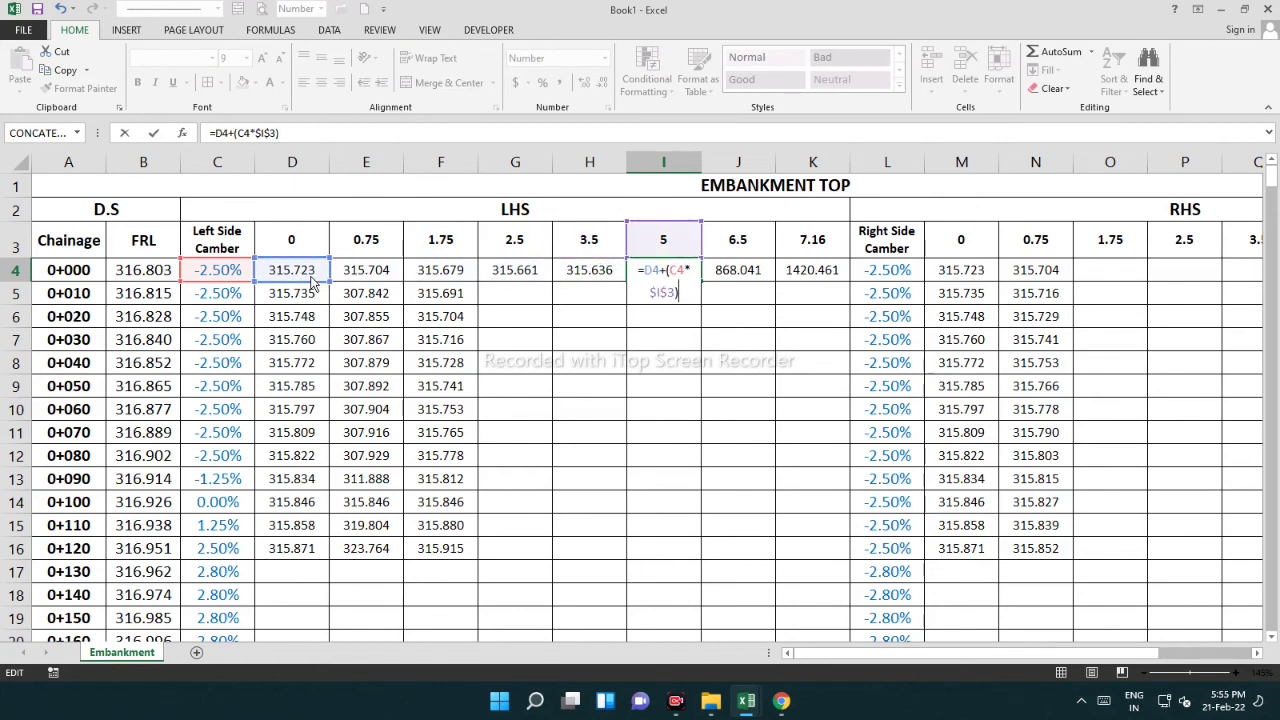
key(Return)
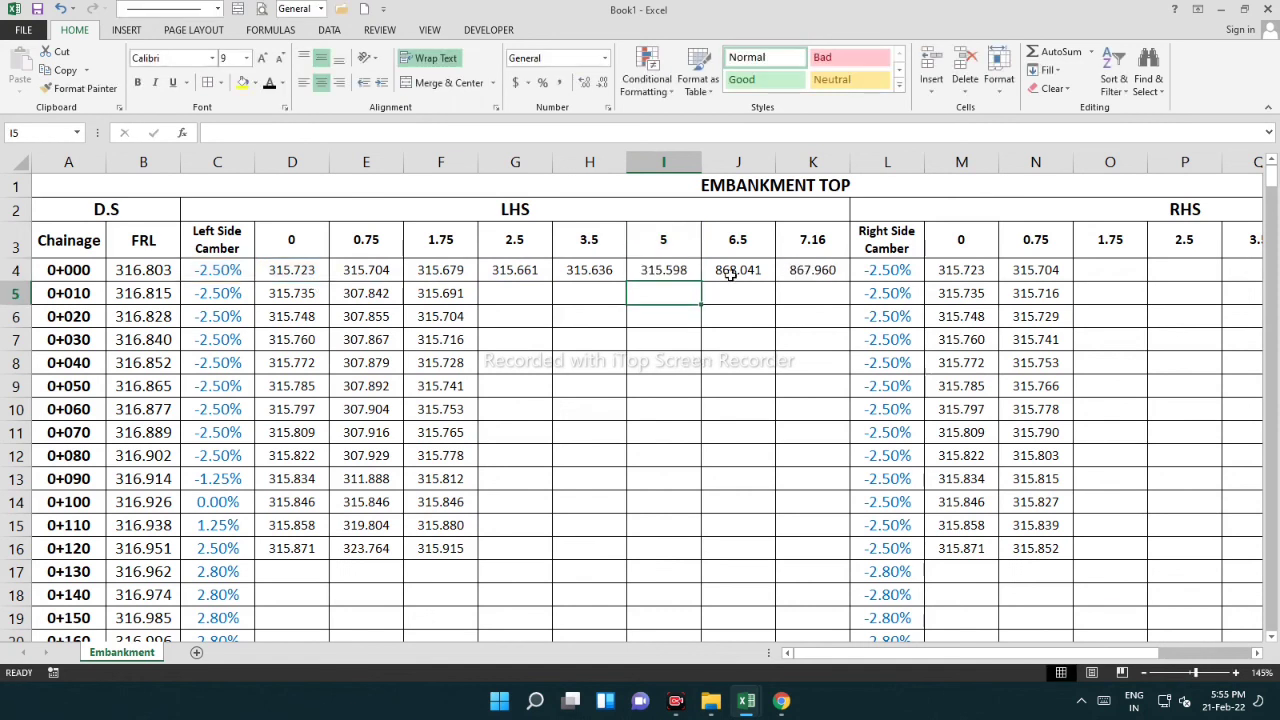
Correct the cell references in J4 to =D4+(C4*$J$3) for the 6.5 offset
double_click(733, 272)
drag(551, 283, 256, 284)
drag(586, 276, 266, 286)
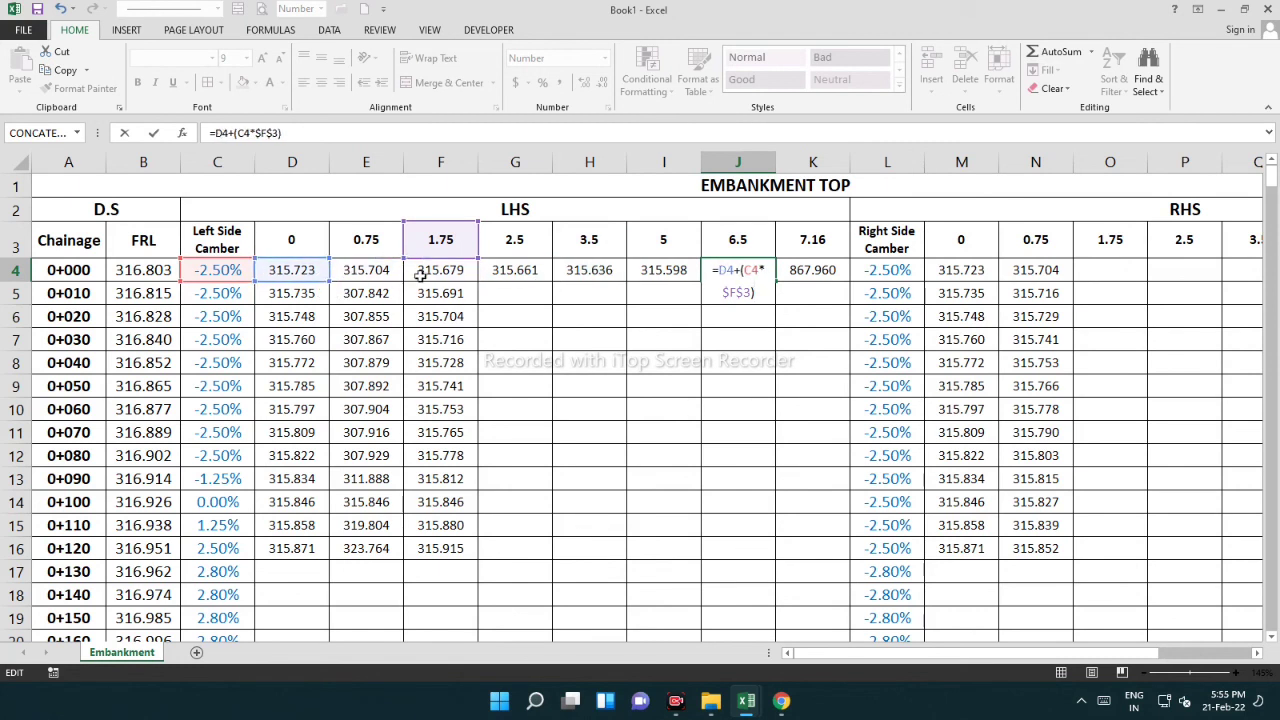
drag(452, 257, 735, 260)
click(808, 282)
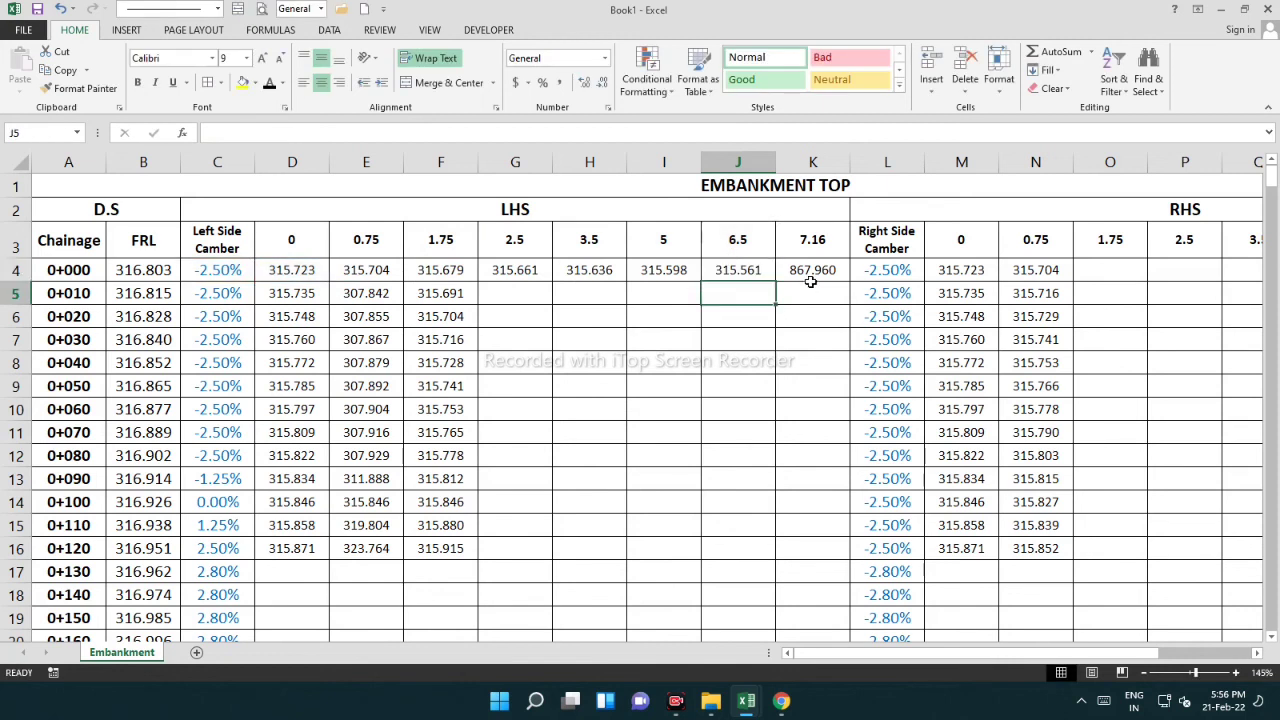
Correct the cell references in K4 to =D4+(C4*$K$3) for the 7.16 offset
double_click(812, 278)
drag(445, 258, 818, 255)
drag(589, 285, 219, 280)
drag(672, 287, 300, 284)
key(Return)
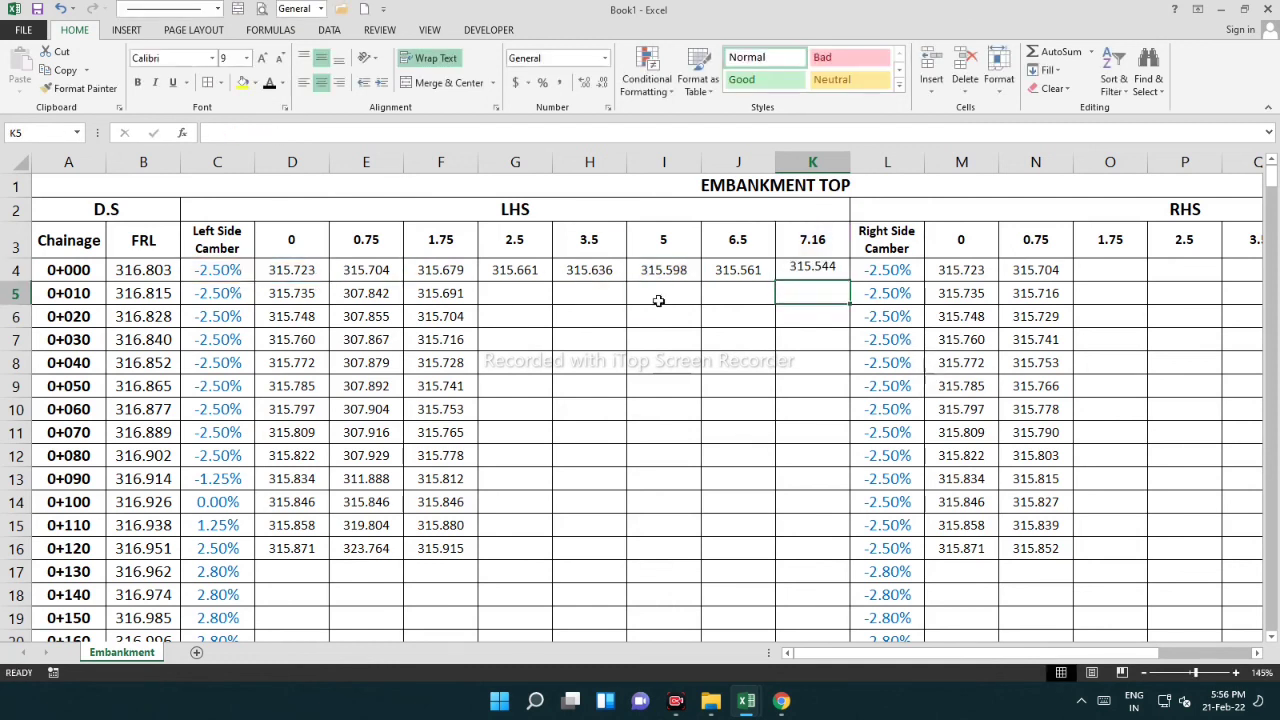
Fill the formulas in G4:K4 down to row 16 for chainages up to 0+120
click(520, 275)
key(shift+Right)
key(shift+Down)
drag(533, 275, 849, 550)
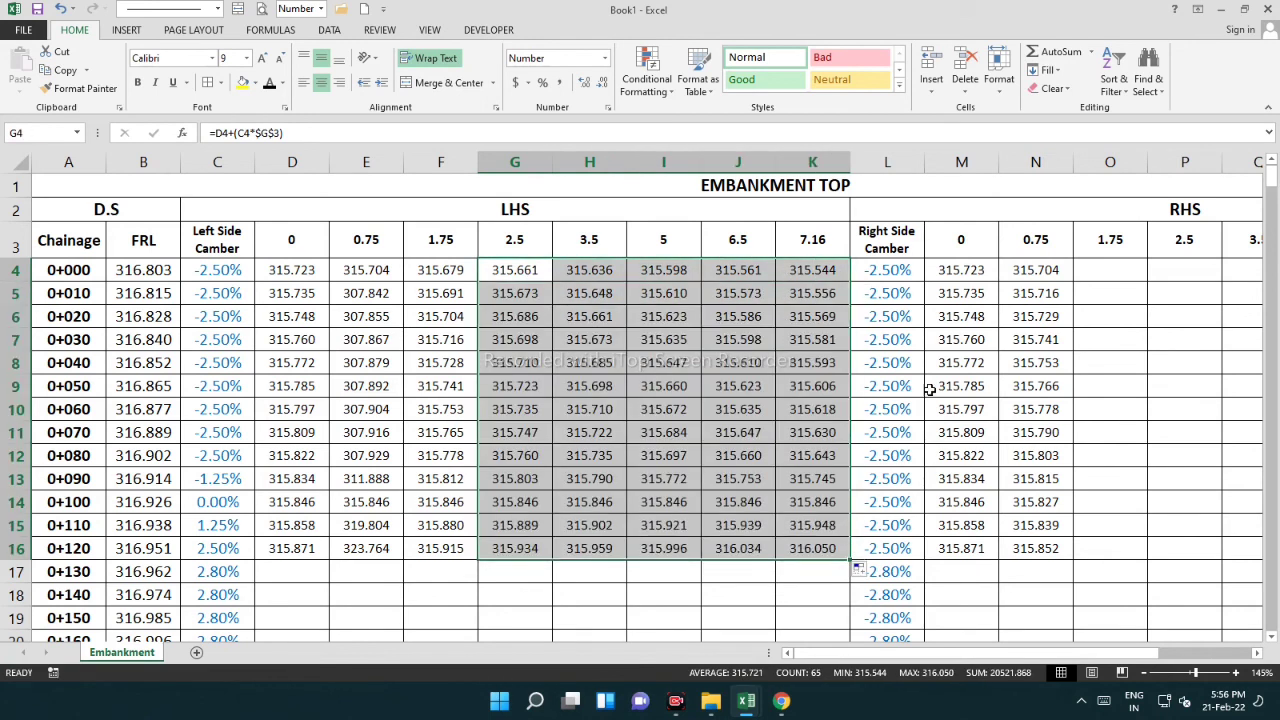
Examine the filled LHS levels and check the formula references in J7, E11 and F9
drag(1003, 269, 1219, 273)
click(719, 333)
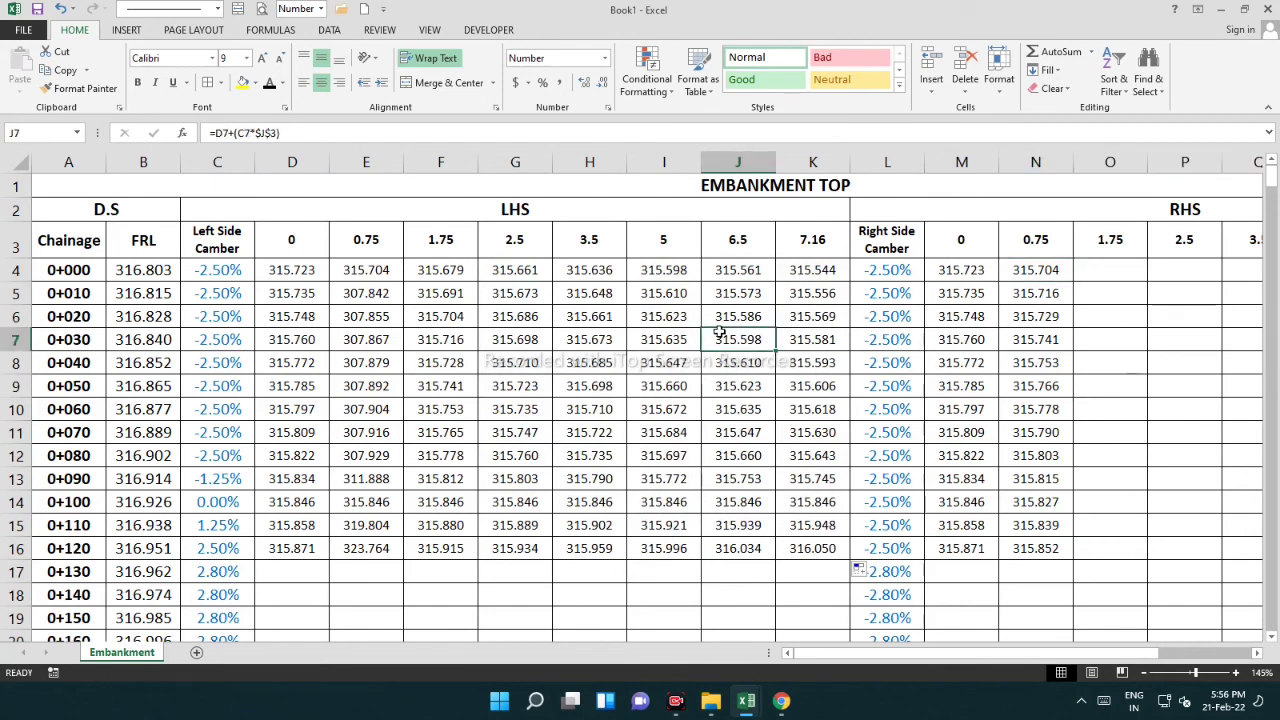
drag(296, 272, 665, 528)
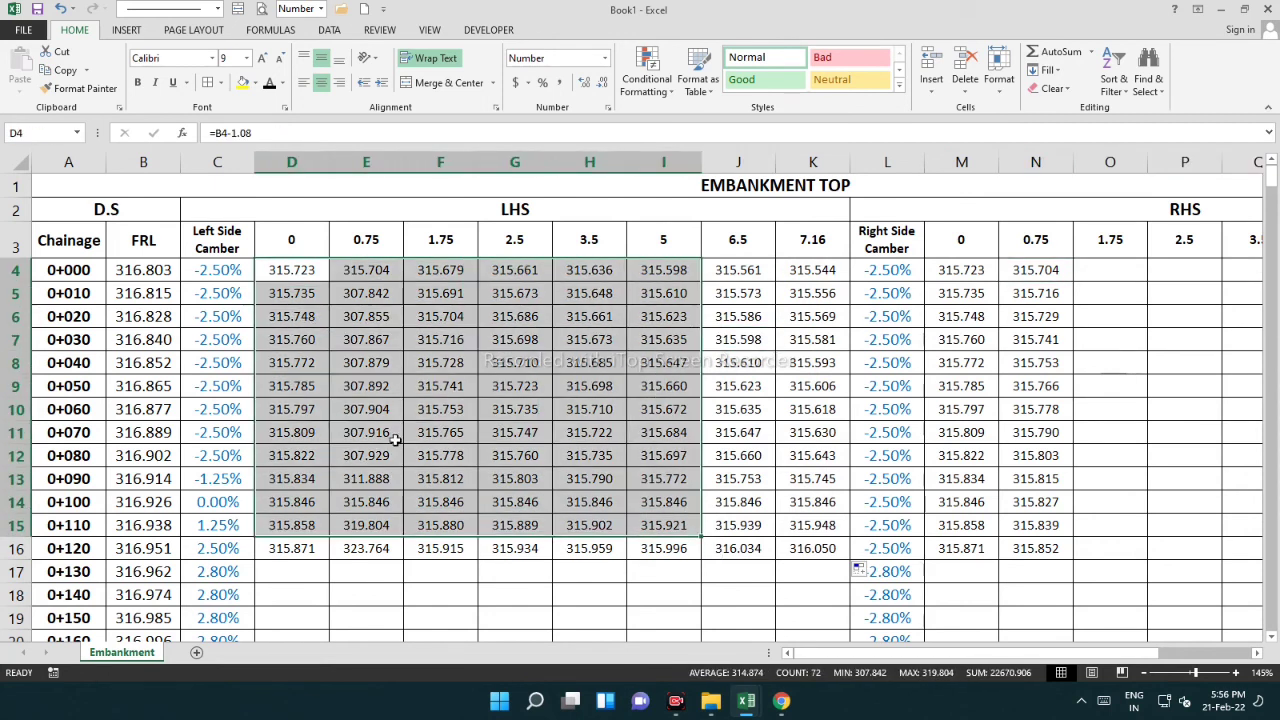
click(392, 436)
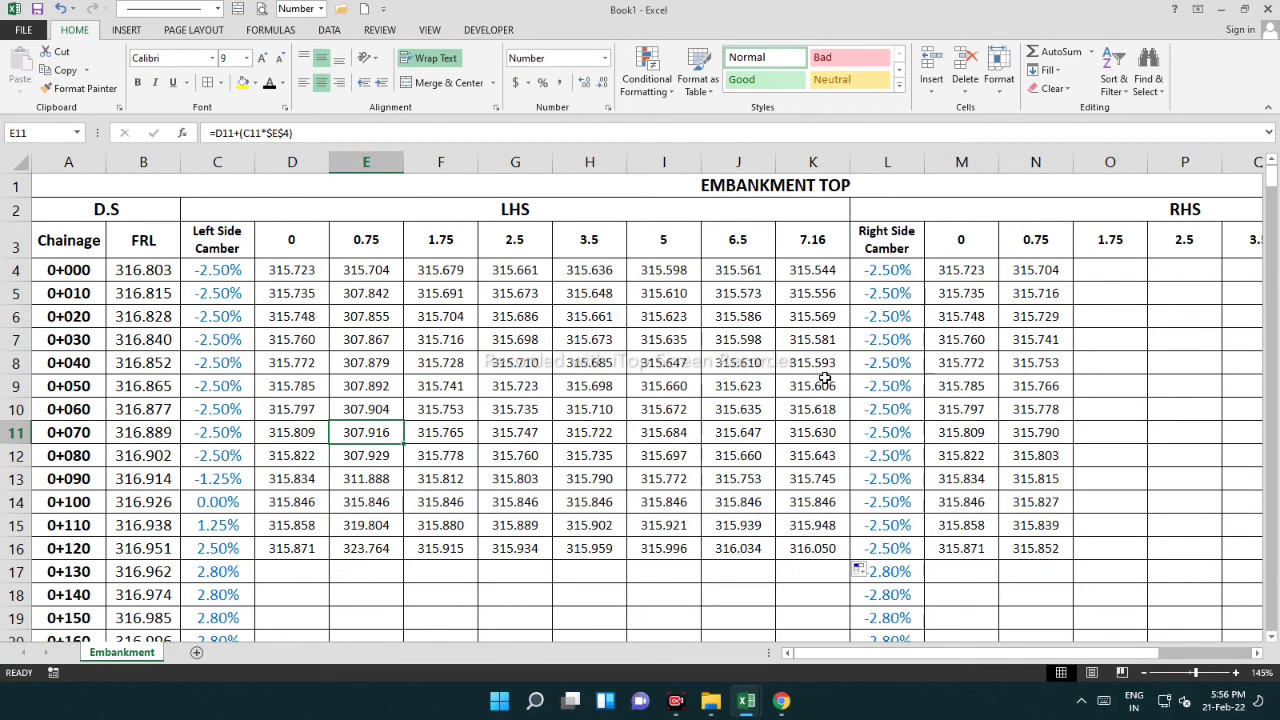
click(422, 380)
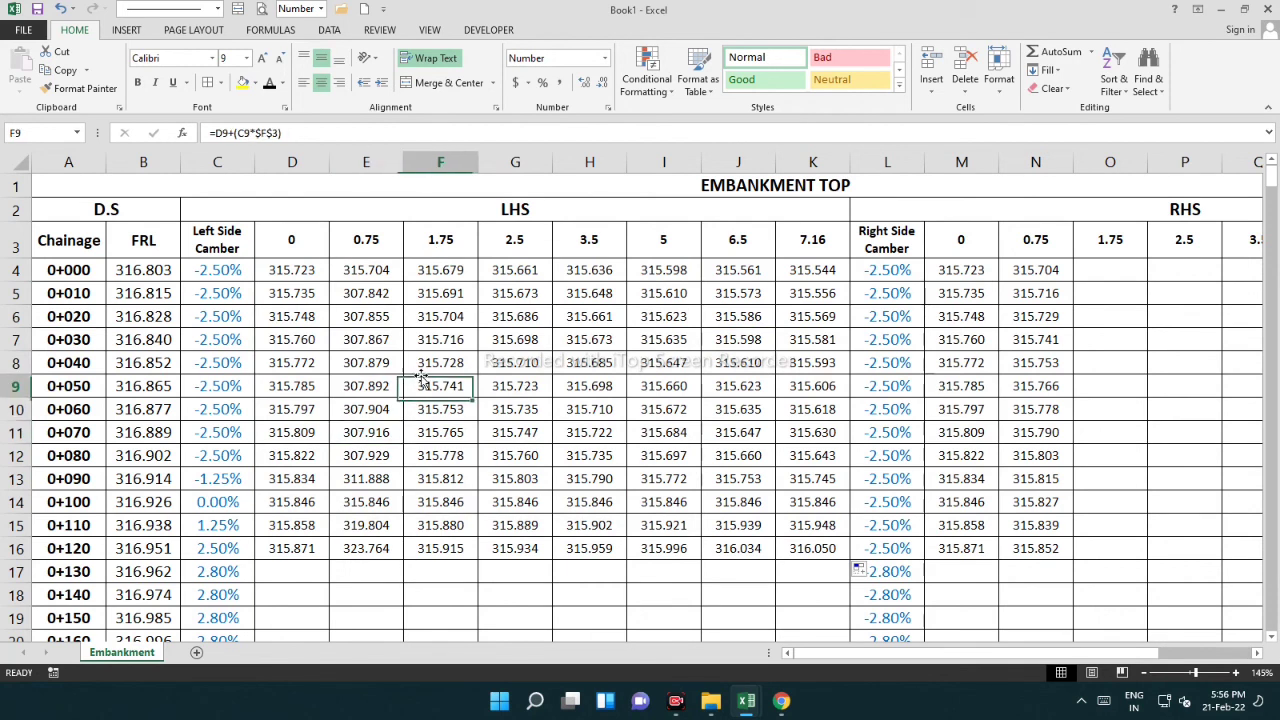